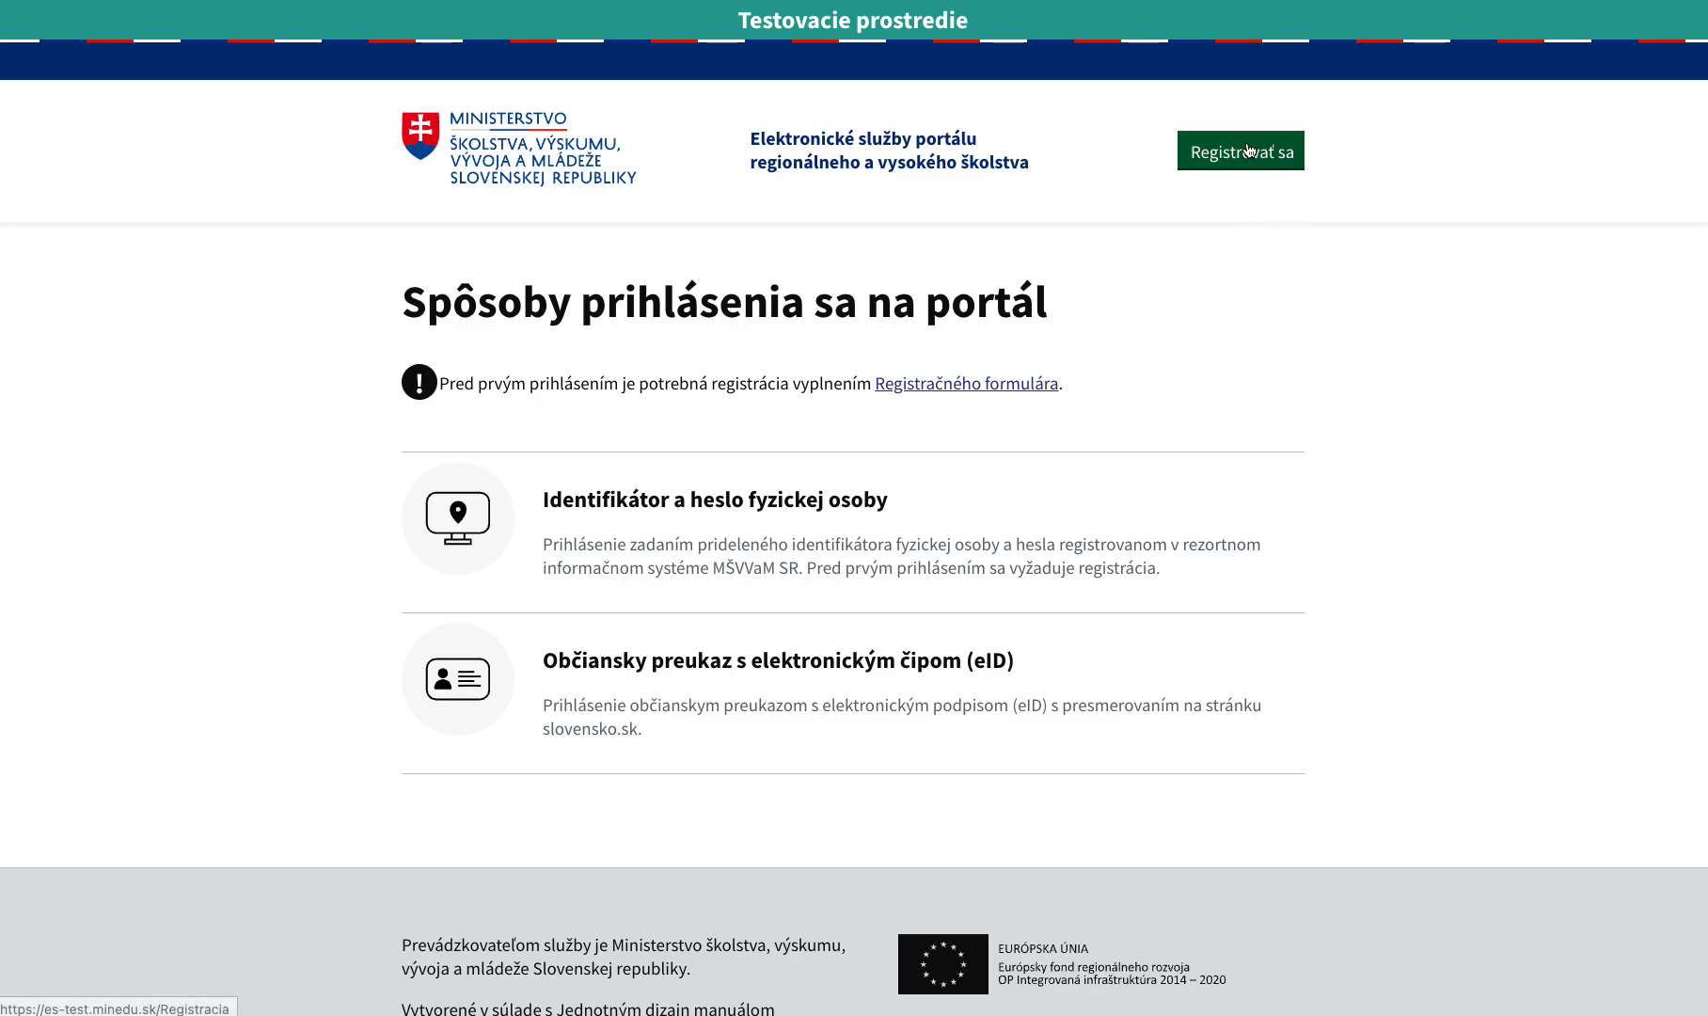
# - Open the registration form for obtaining a personal identifier and password
pyautogui.scroll(-1, 1213, 165)
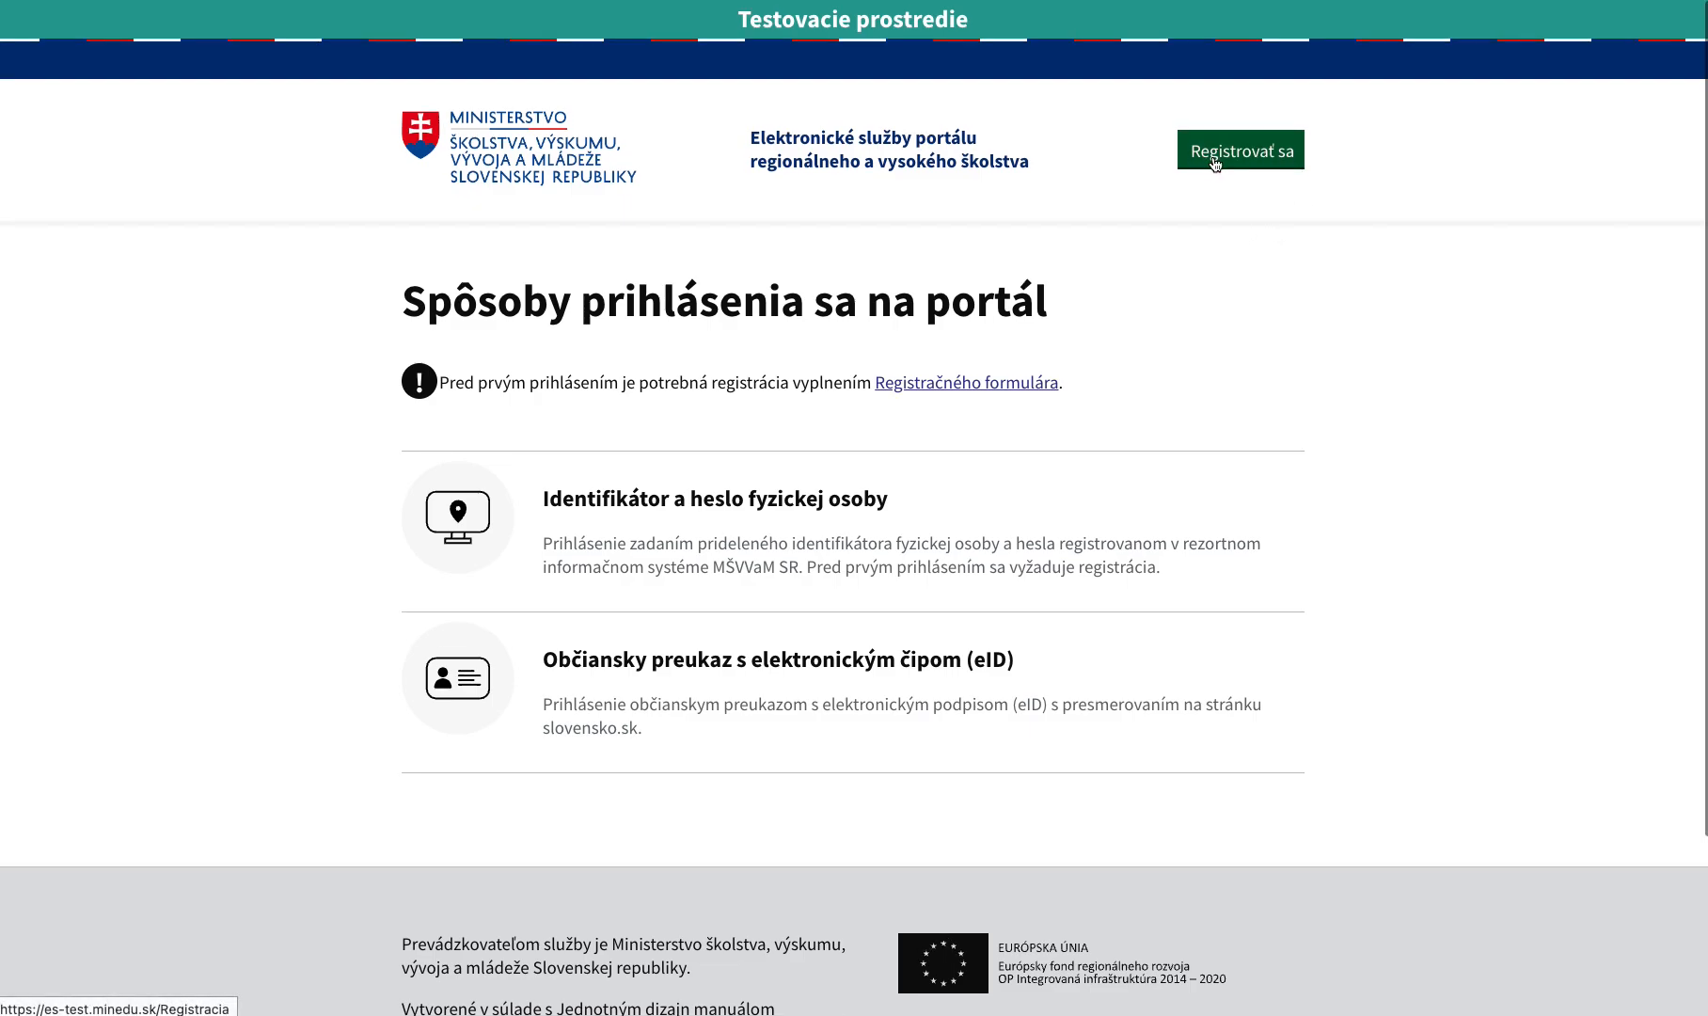
pyautogui.click(1214, 164)
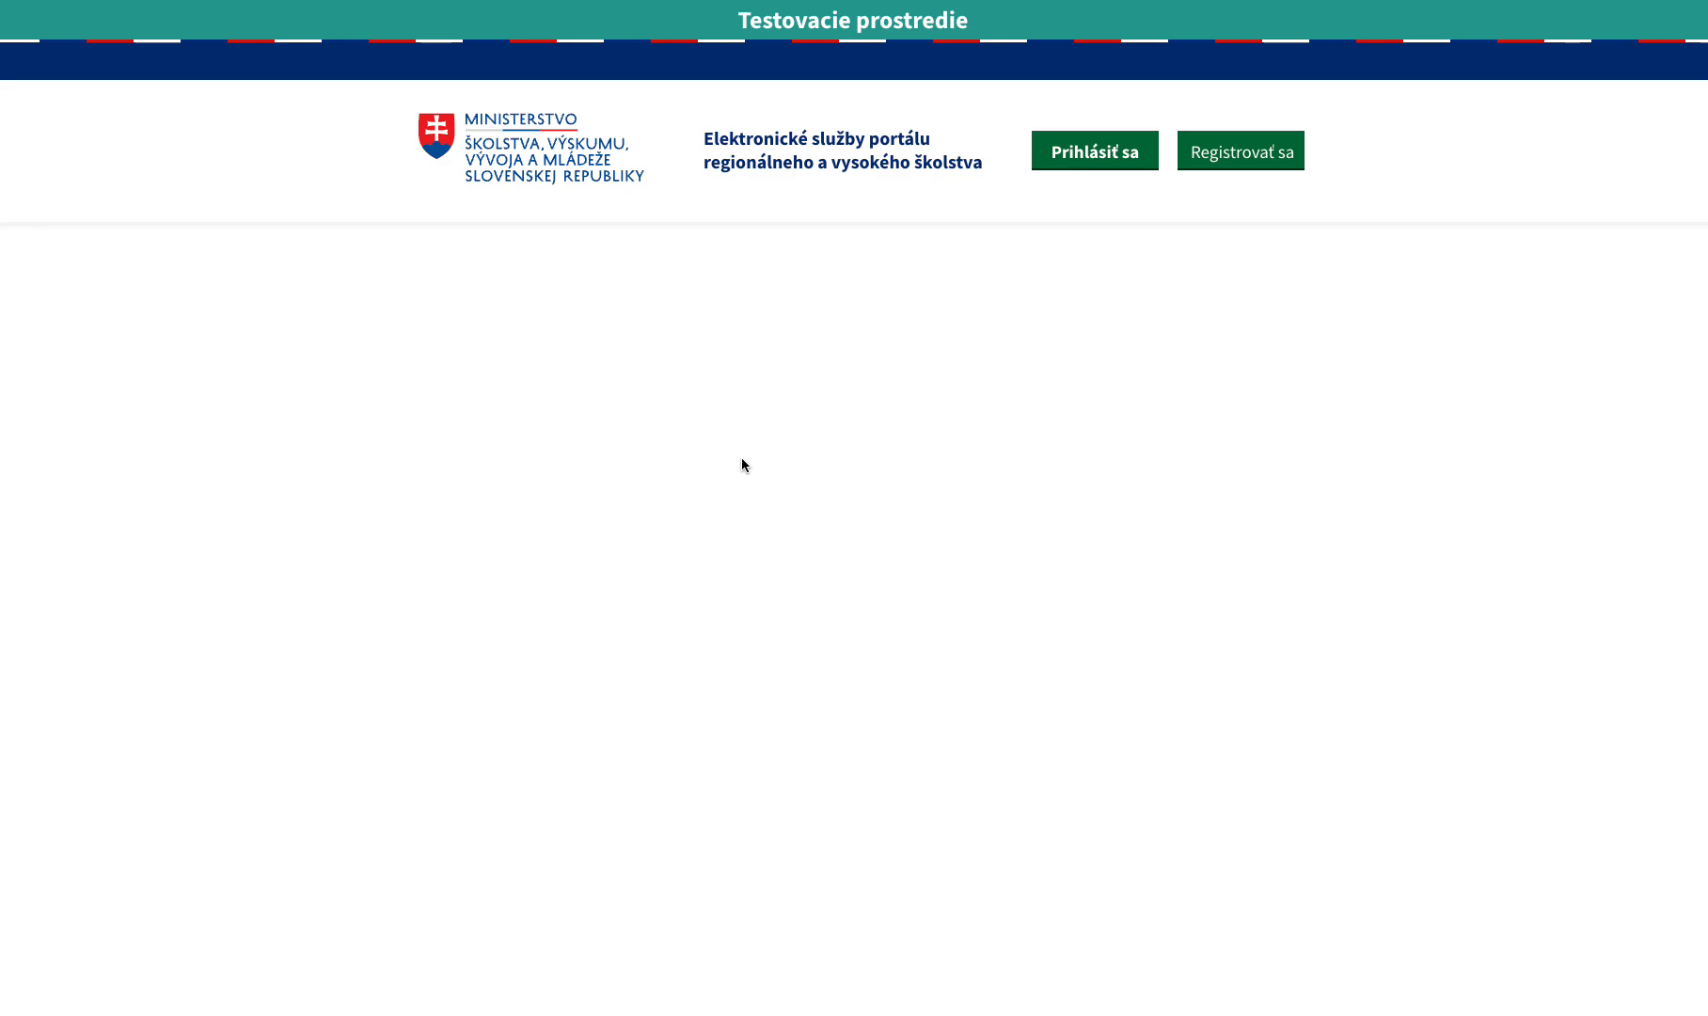
pyautogui.click(1073, 155)
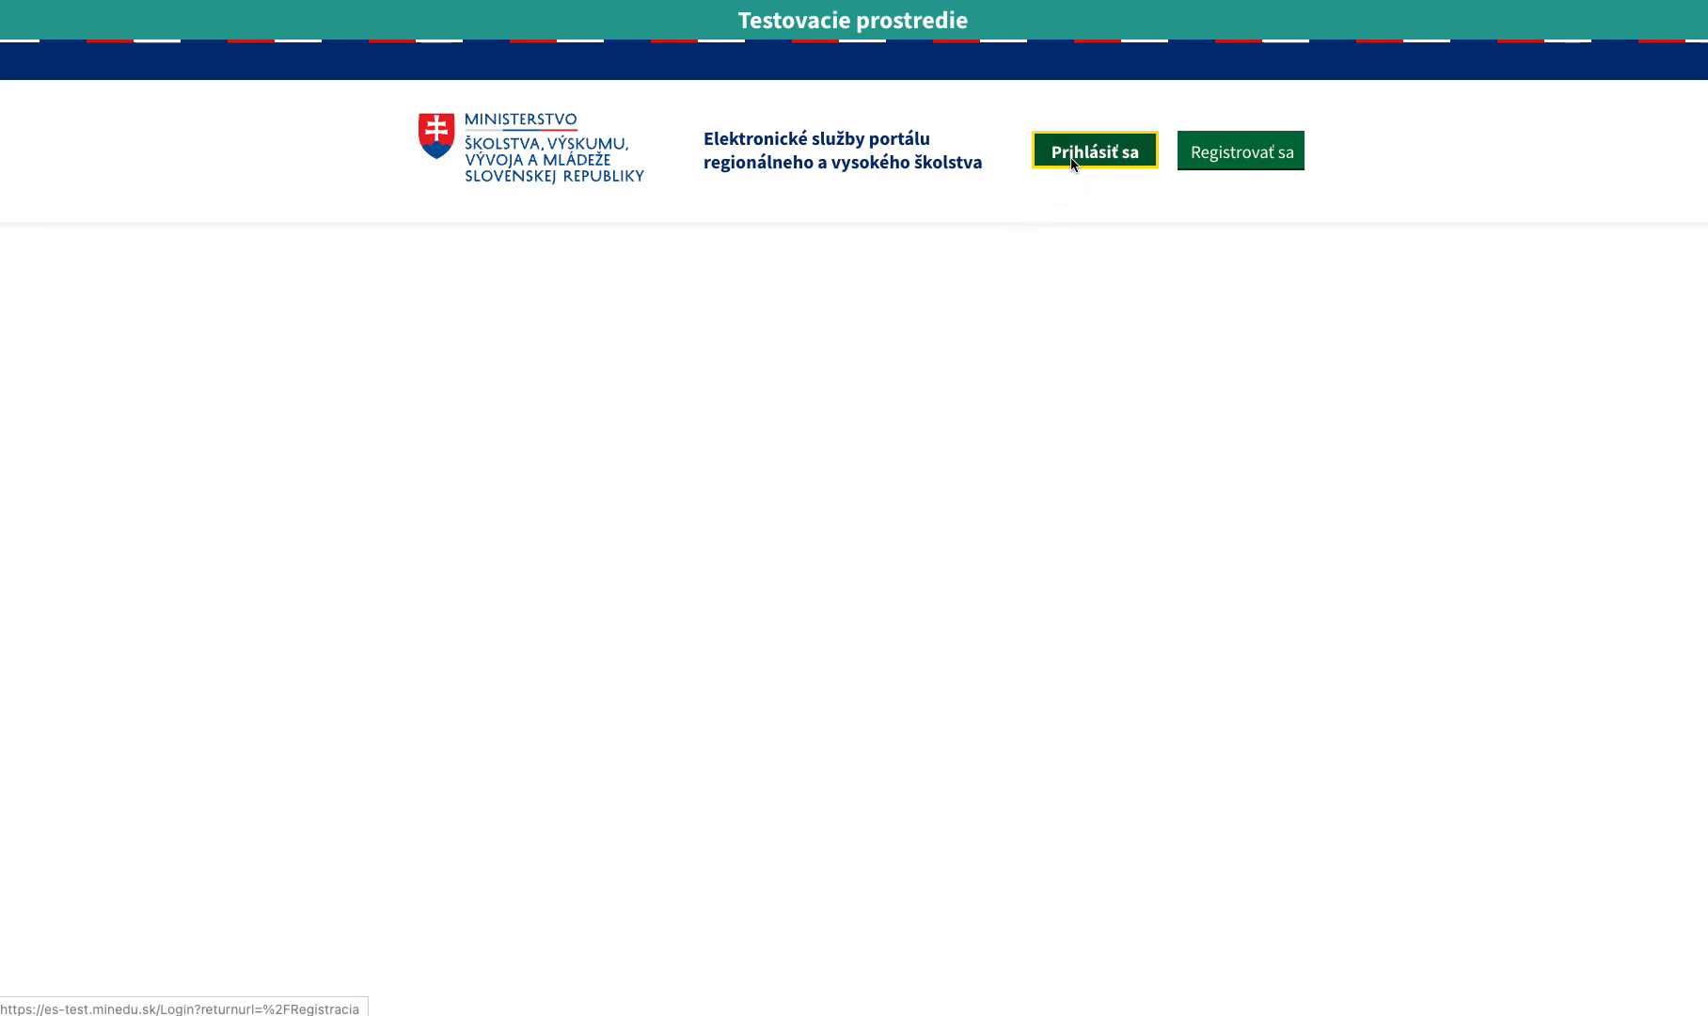
pyautogui.click(1188, 158)
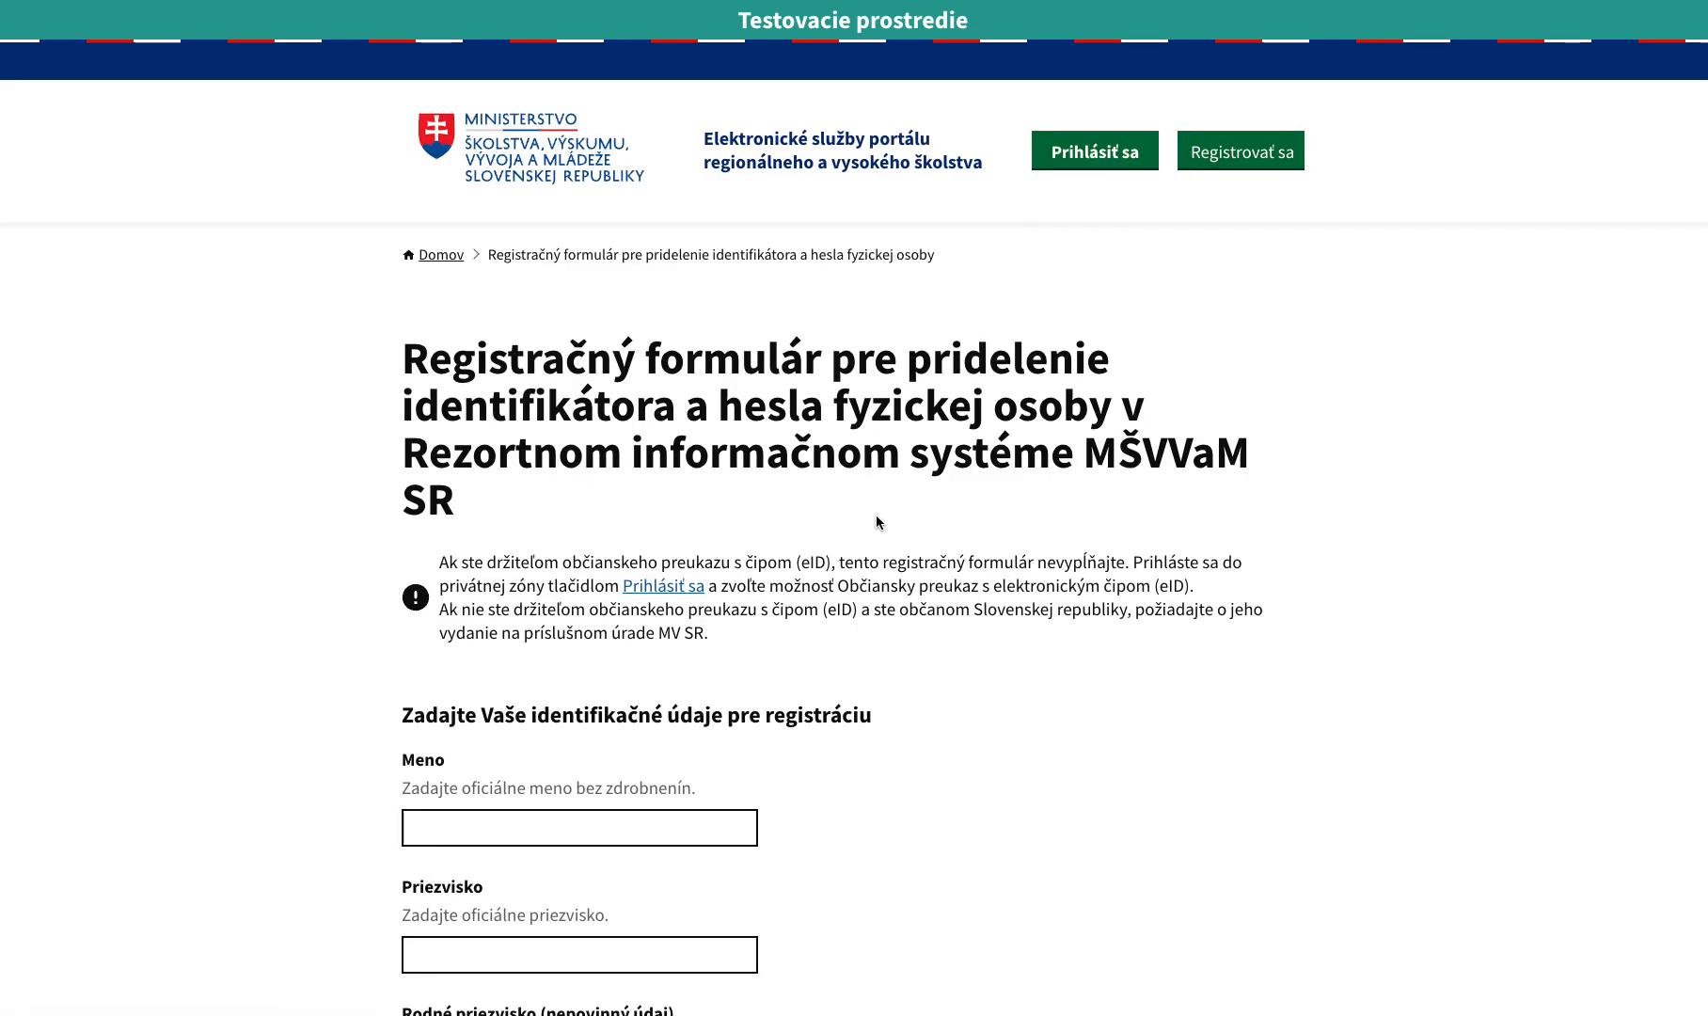
# - Enter the applicant's first name and surname in the Meno and Priezvisko fields of the registration form
pyautogui.scroll(-2, 828, 602)
pyautogui.scroll(-2, 828, 602)
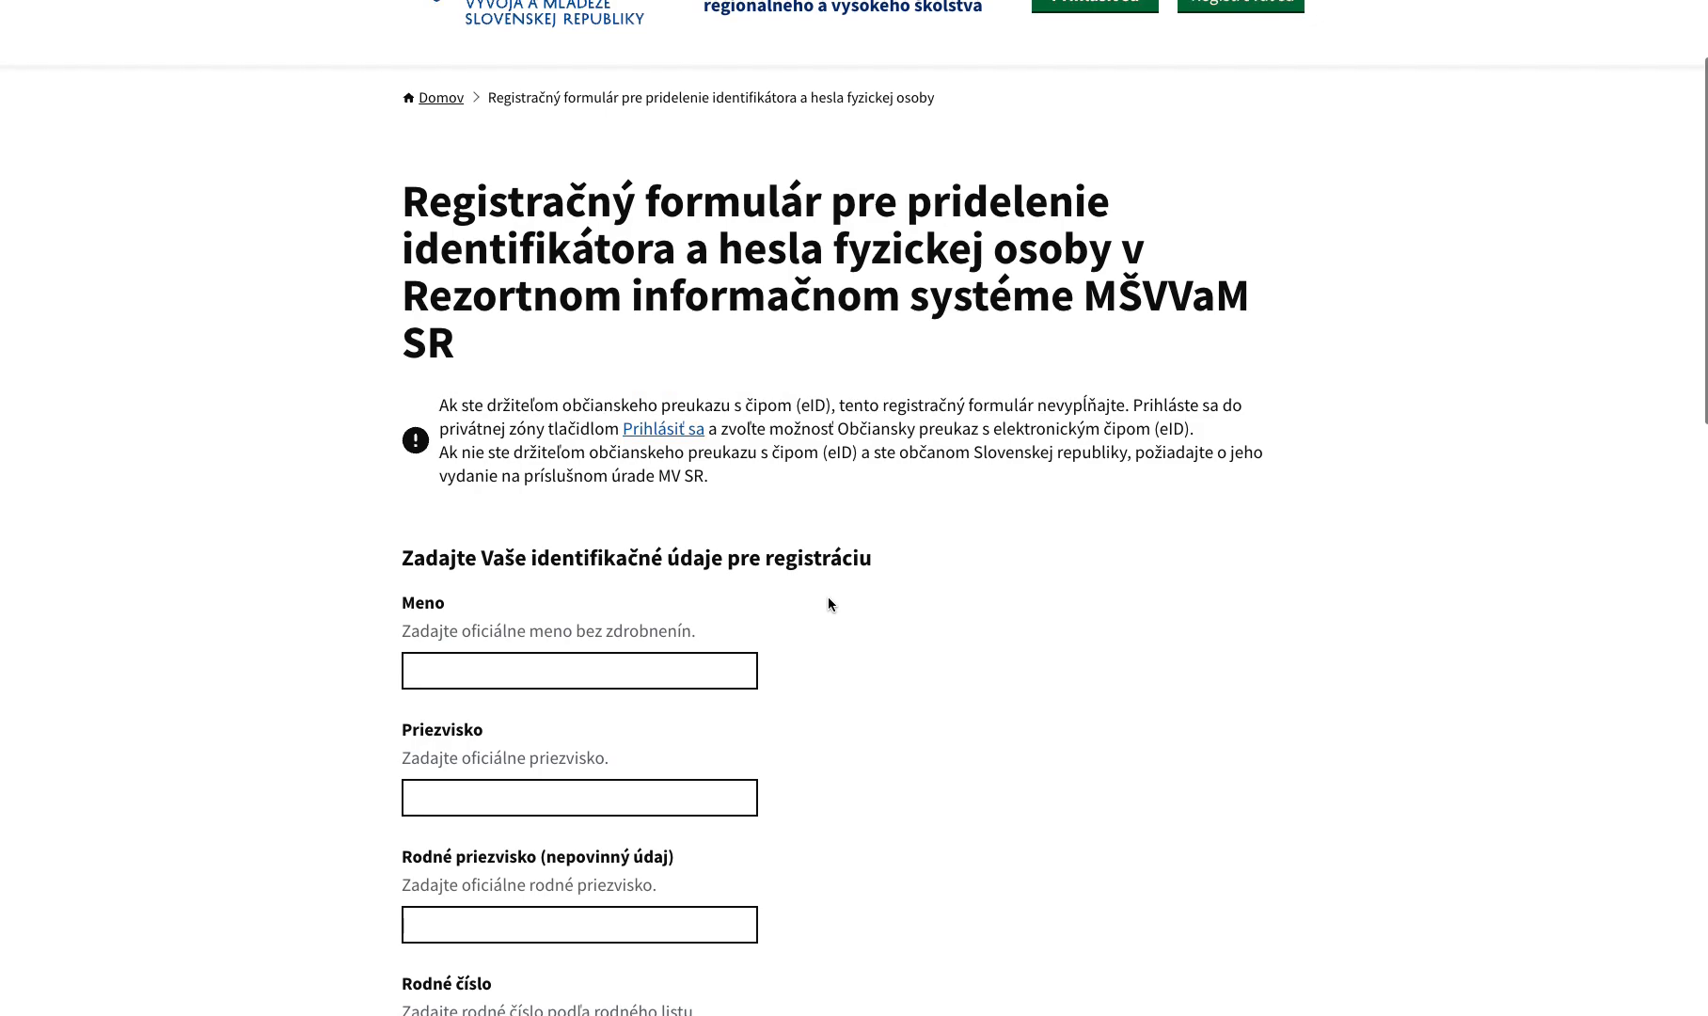
pyautogui.scroll(-1, 828, 602)
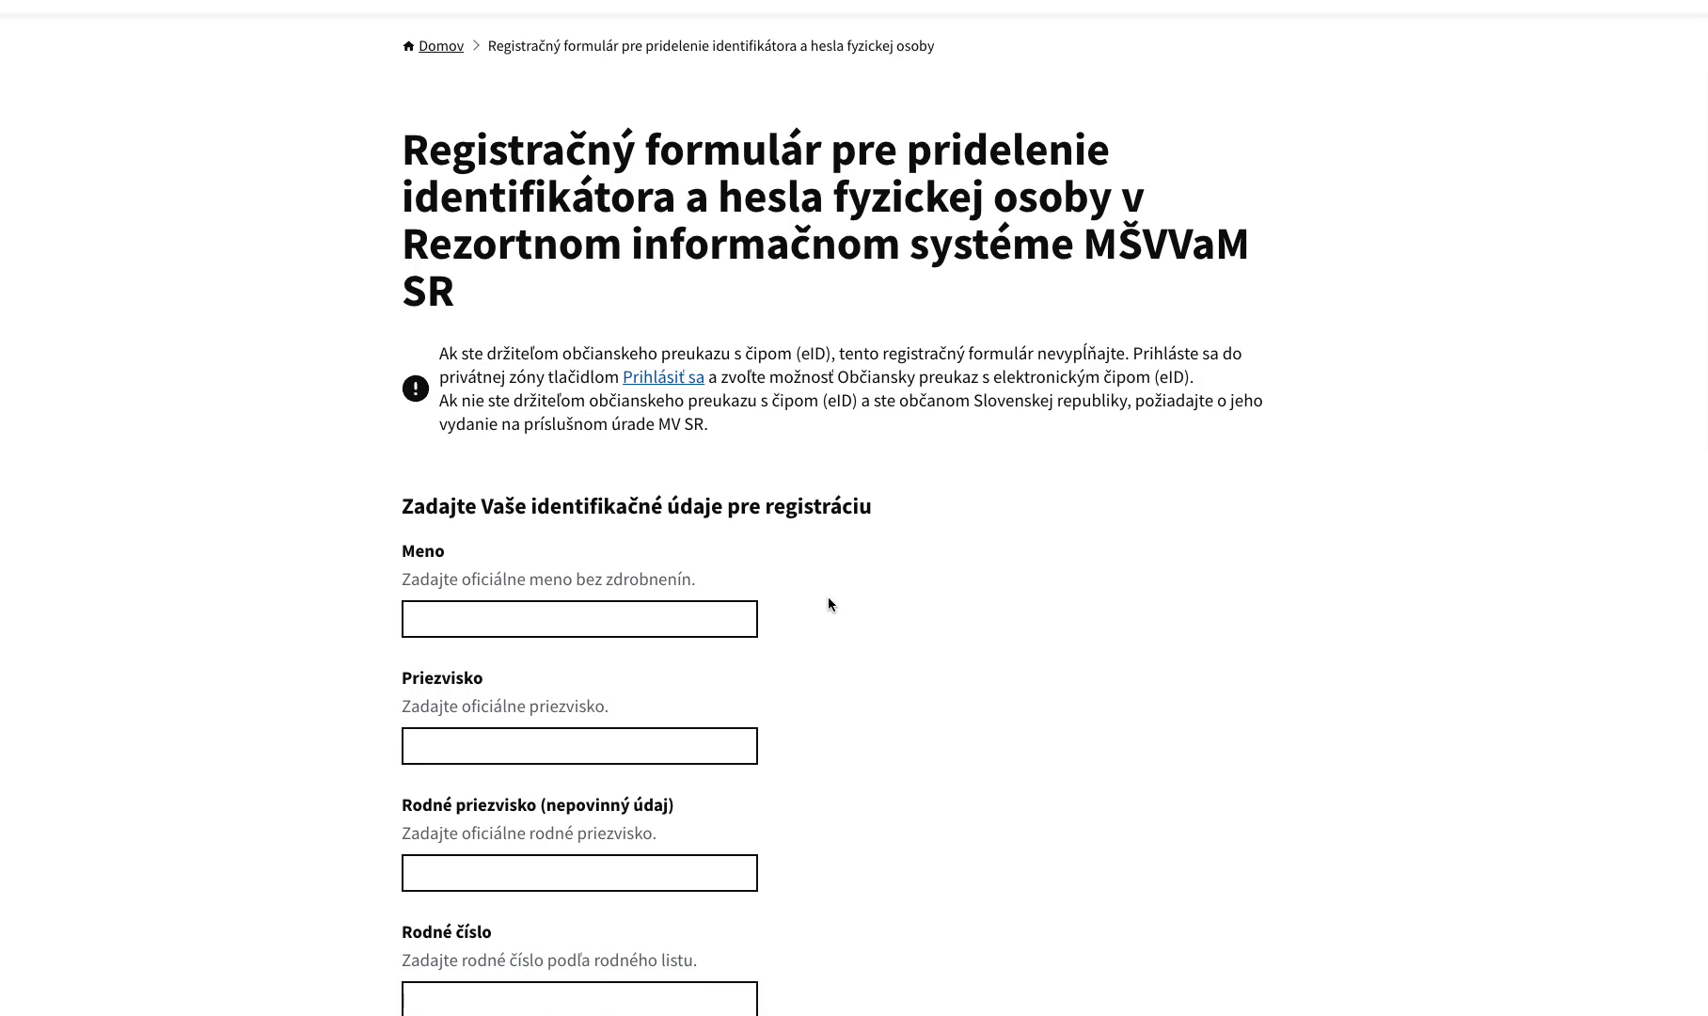
pyautogui.scroll(-2, 827, 602)
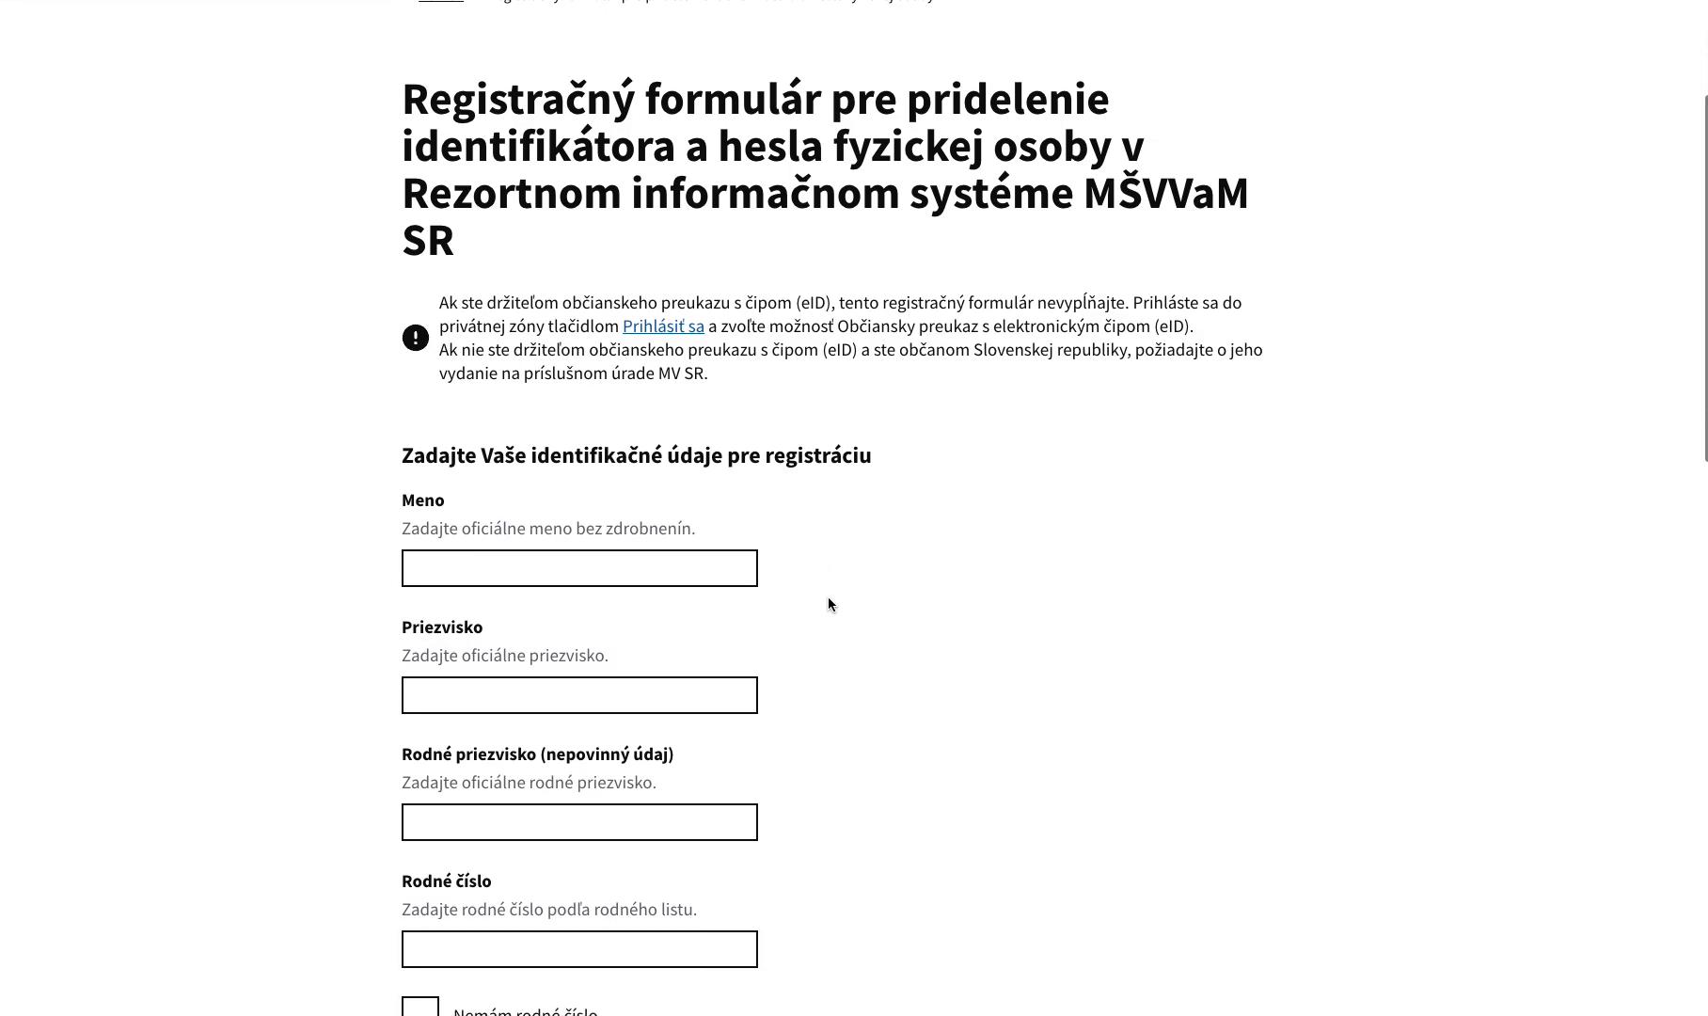
pyautogui.scroll(-2, 827, 603)
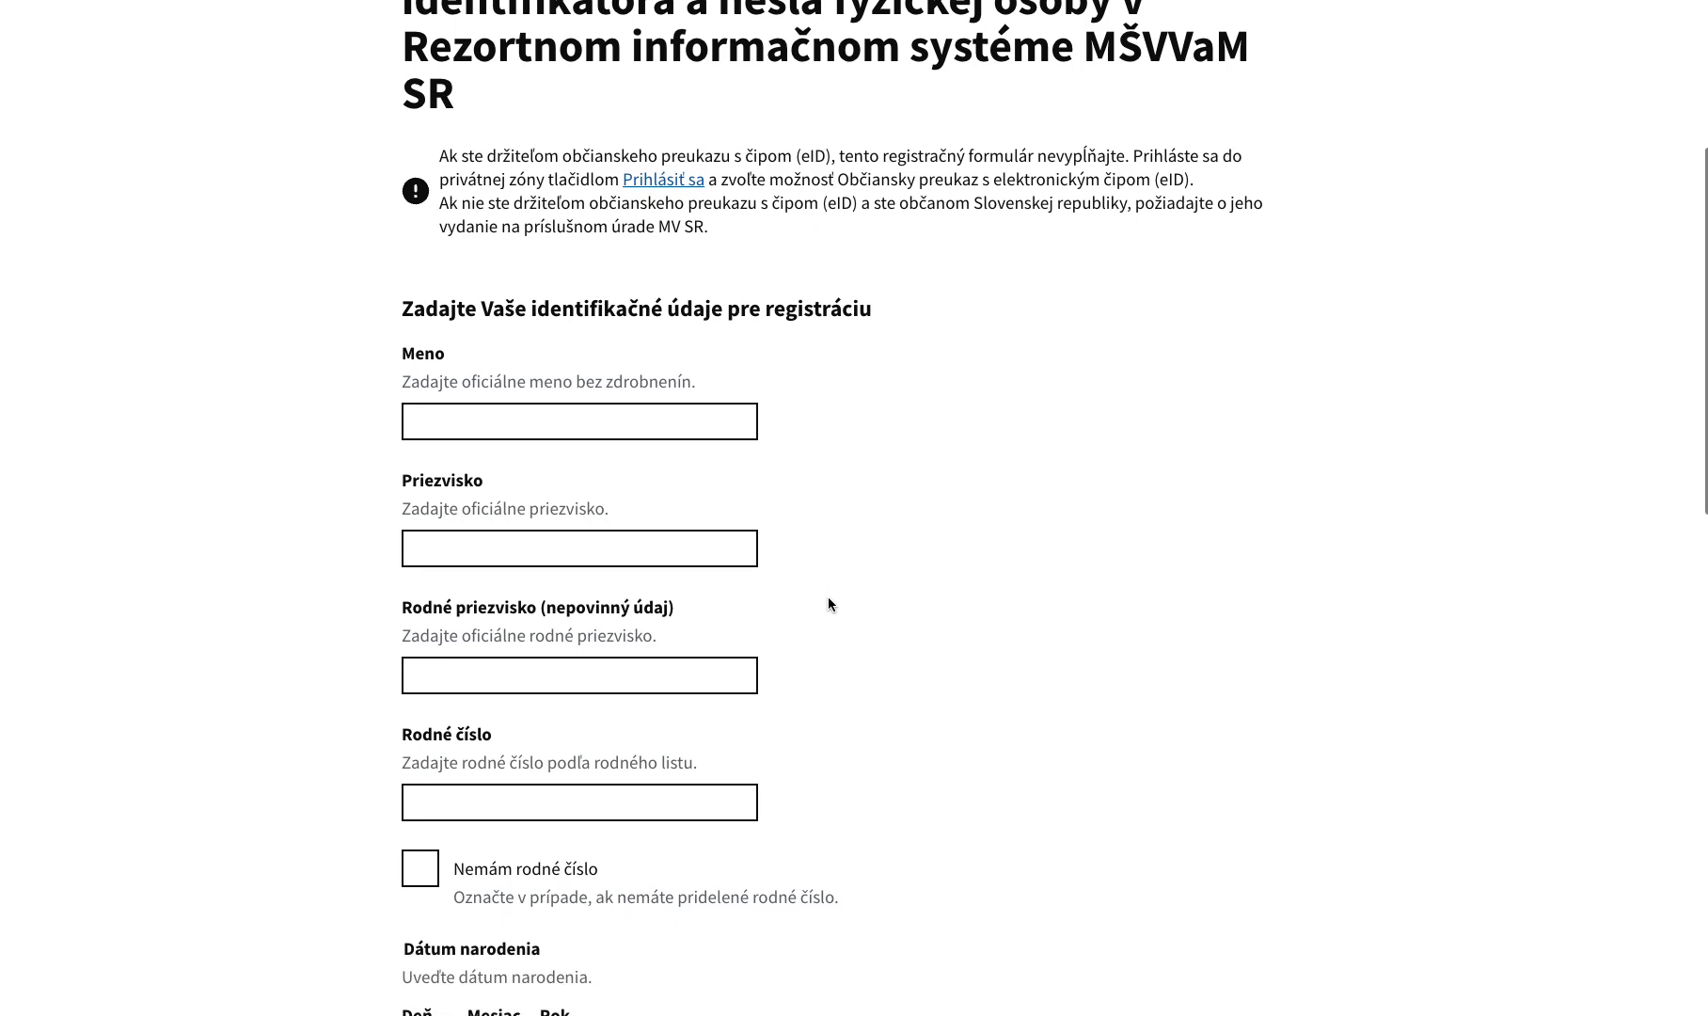
pyautogui.click(471, 428)
pyautogui.write('Janko')
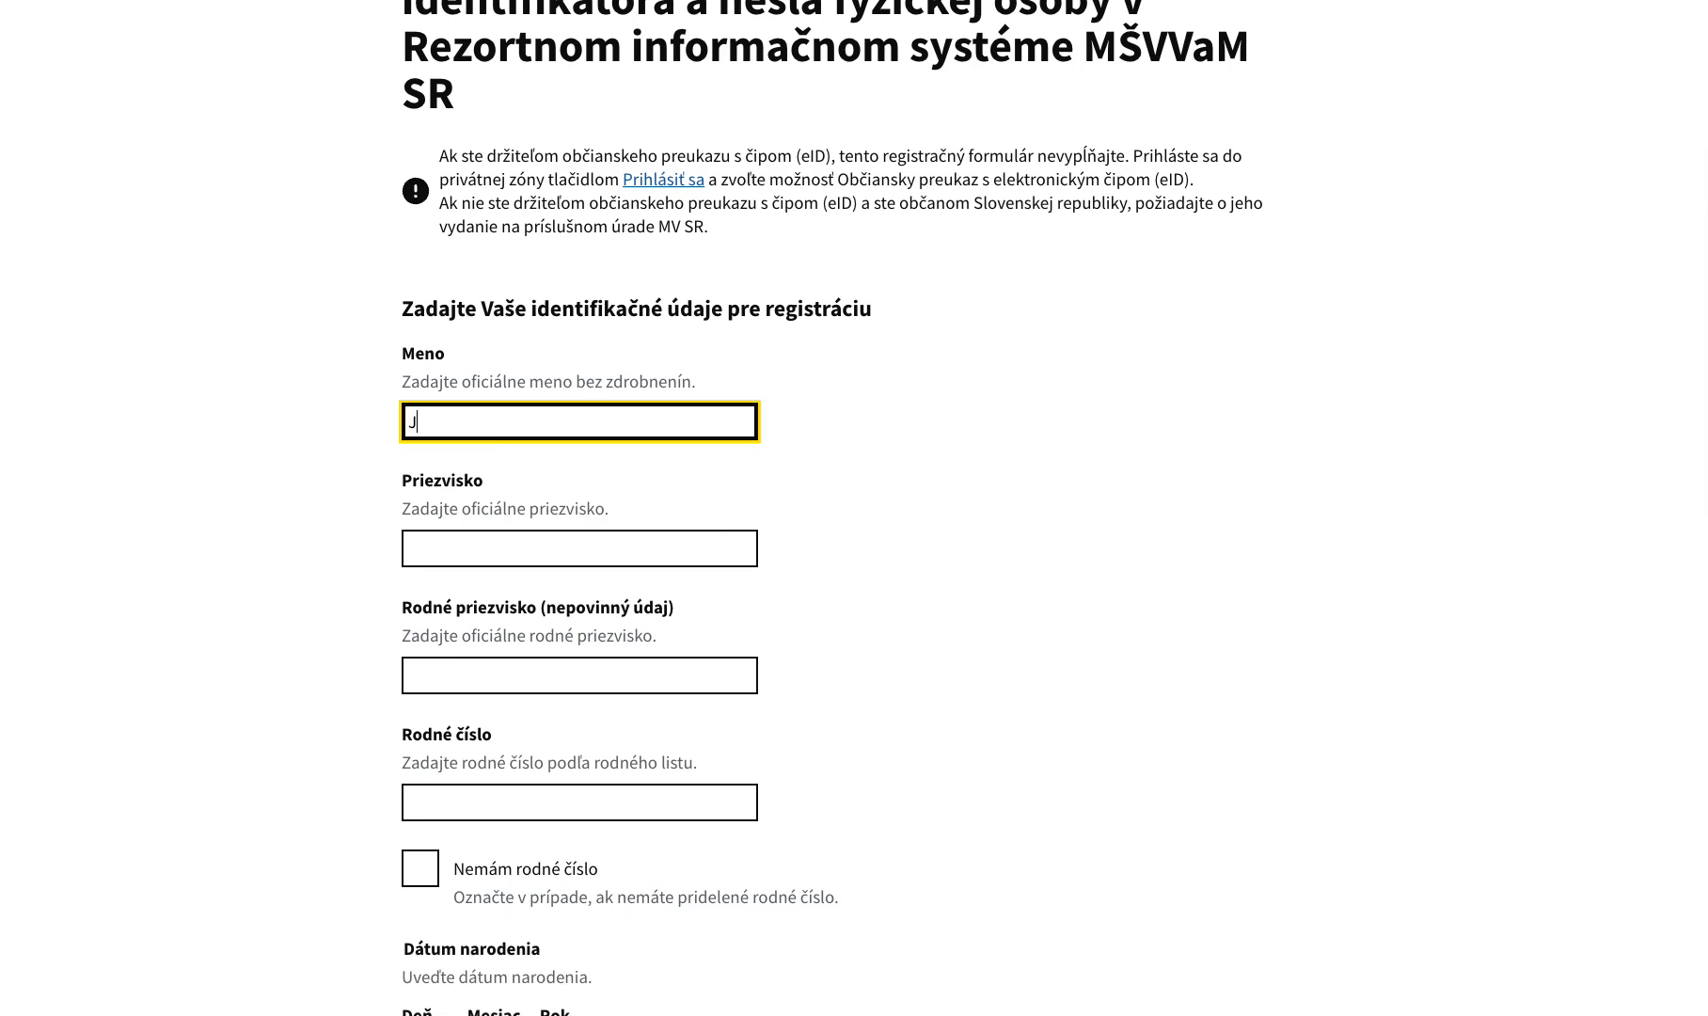
pyautogui.click(452, 553)
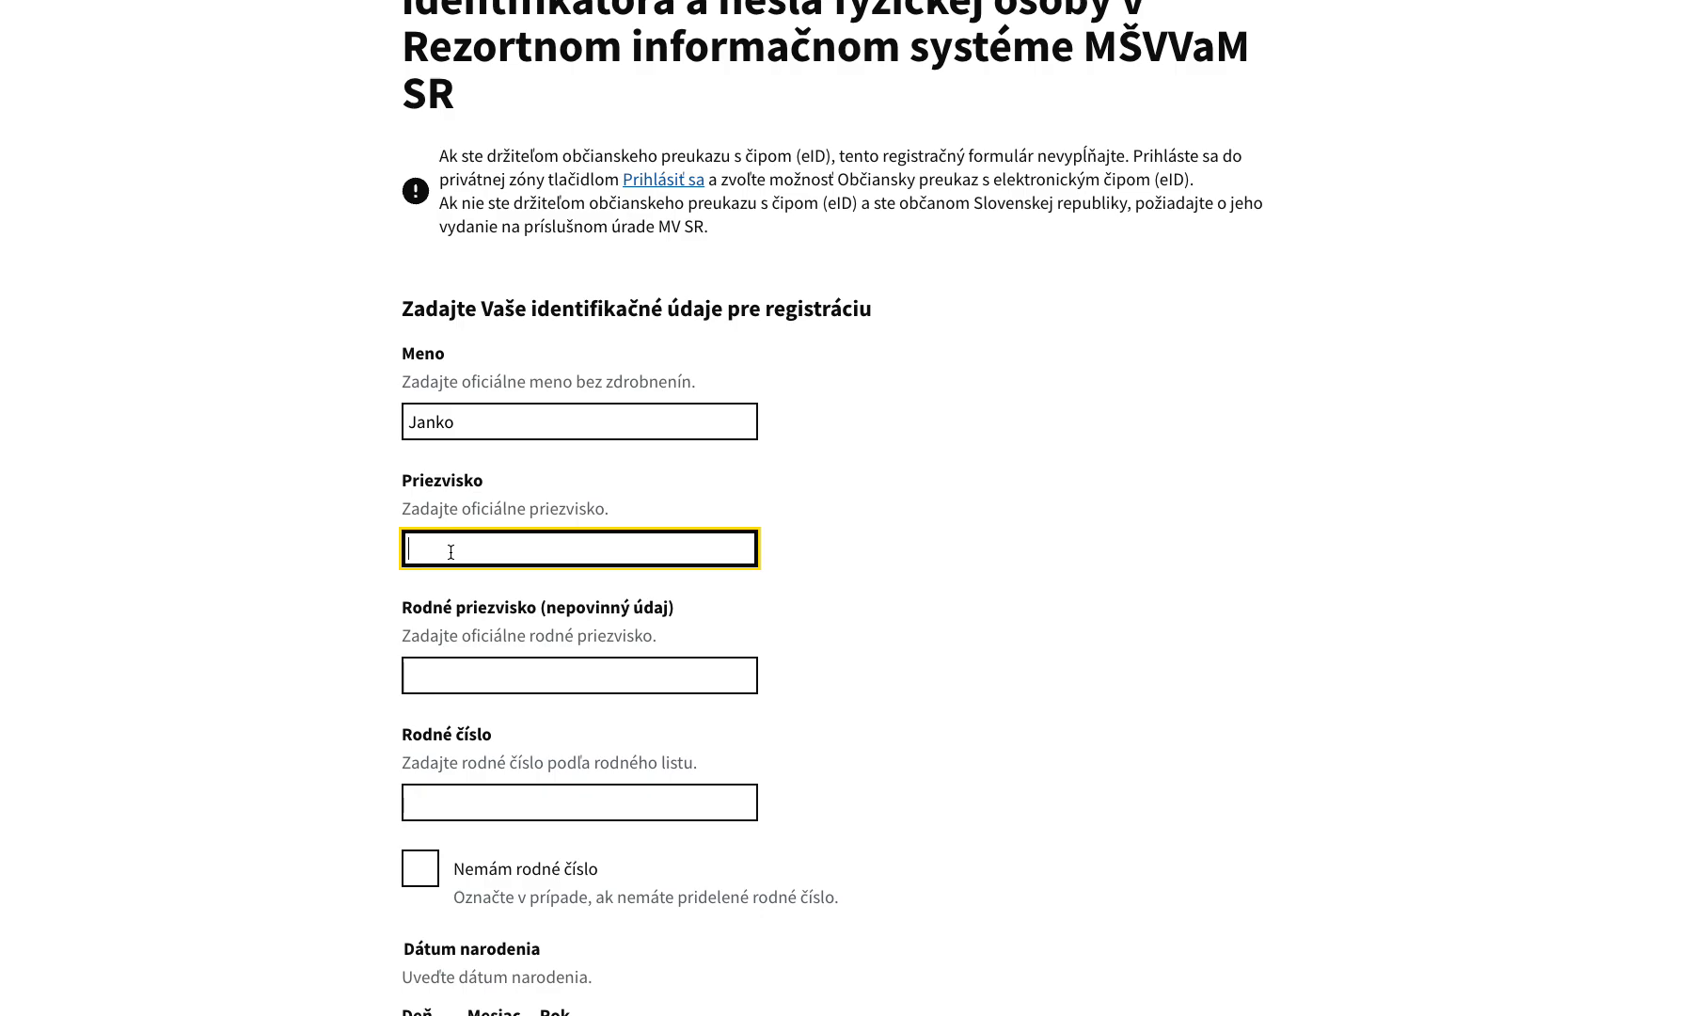
pyautogui.write('Mrkvička')
pyautogui.moveTo(455, 424); pyautogui.dragTo(409, 421)
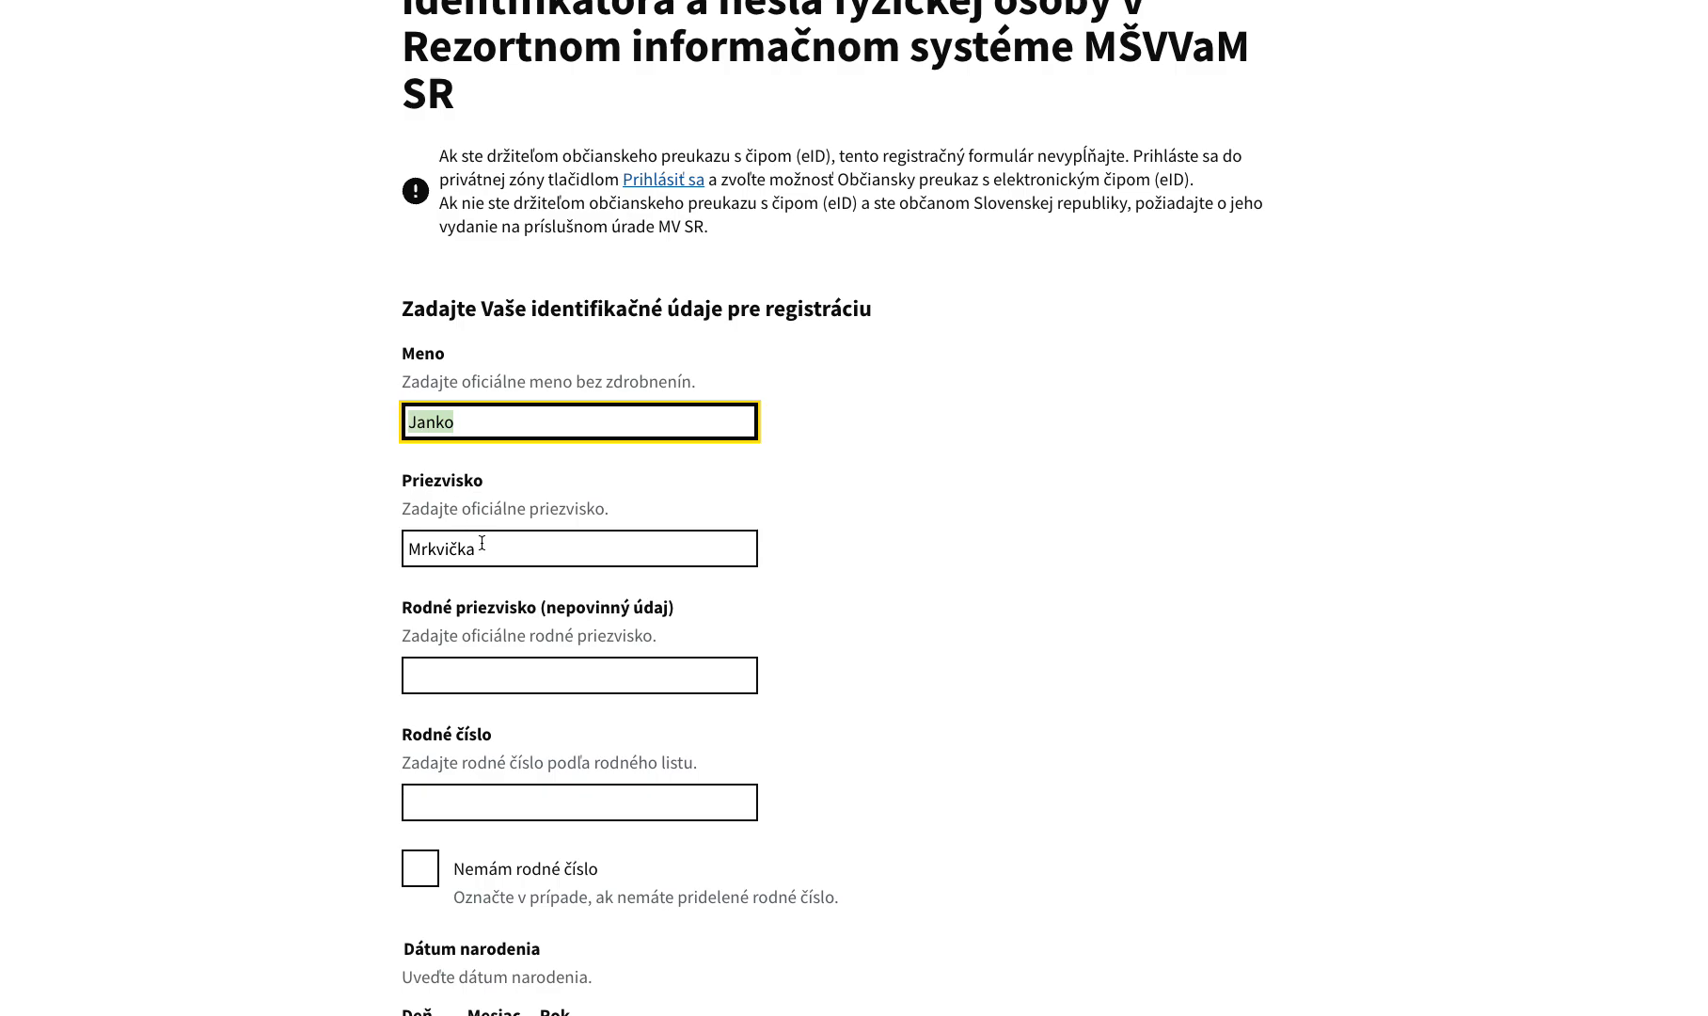
pyautogui.moveTo(482, 547); pyautogui.dragTo(403, 548)
pyautogui.click(450, 676)
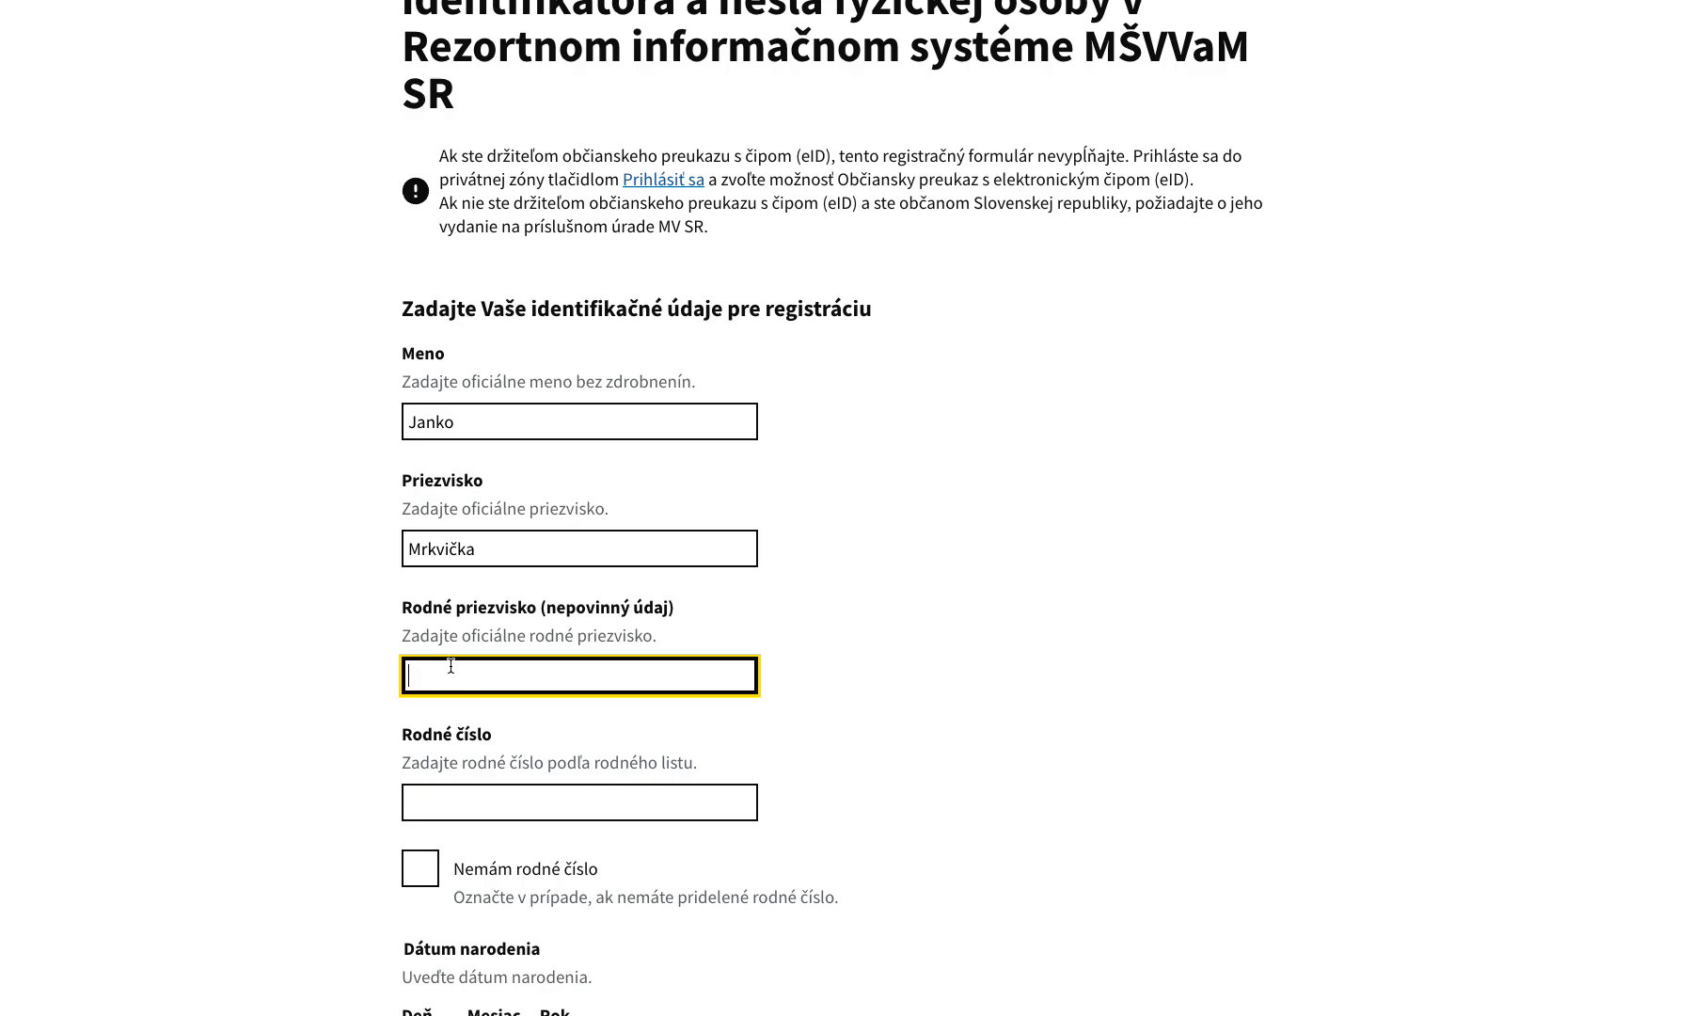
pyautogui.moveTo(478, 551); pyautogui.dragTo(388, 575)
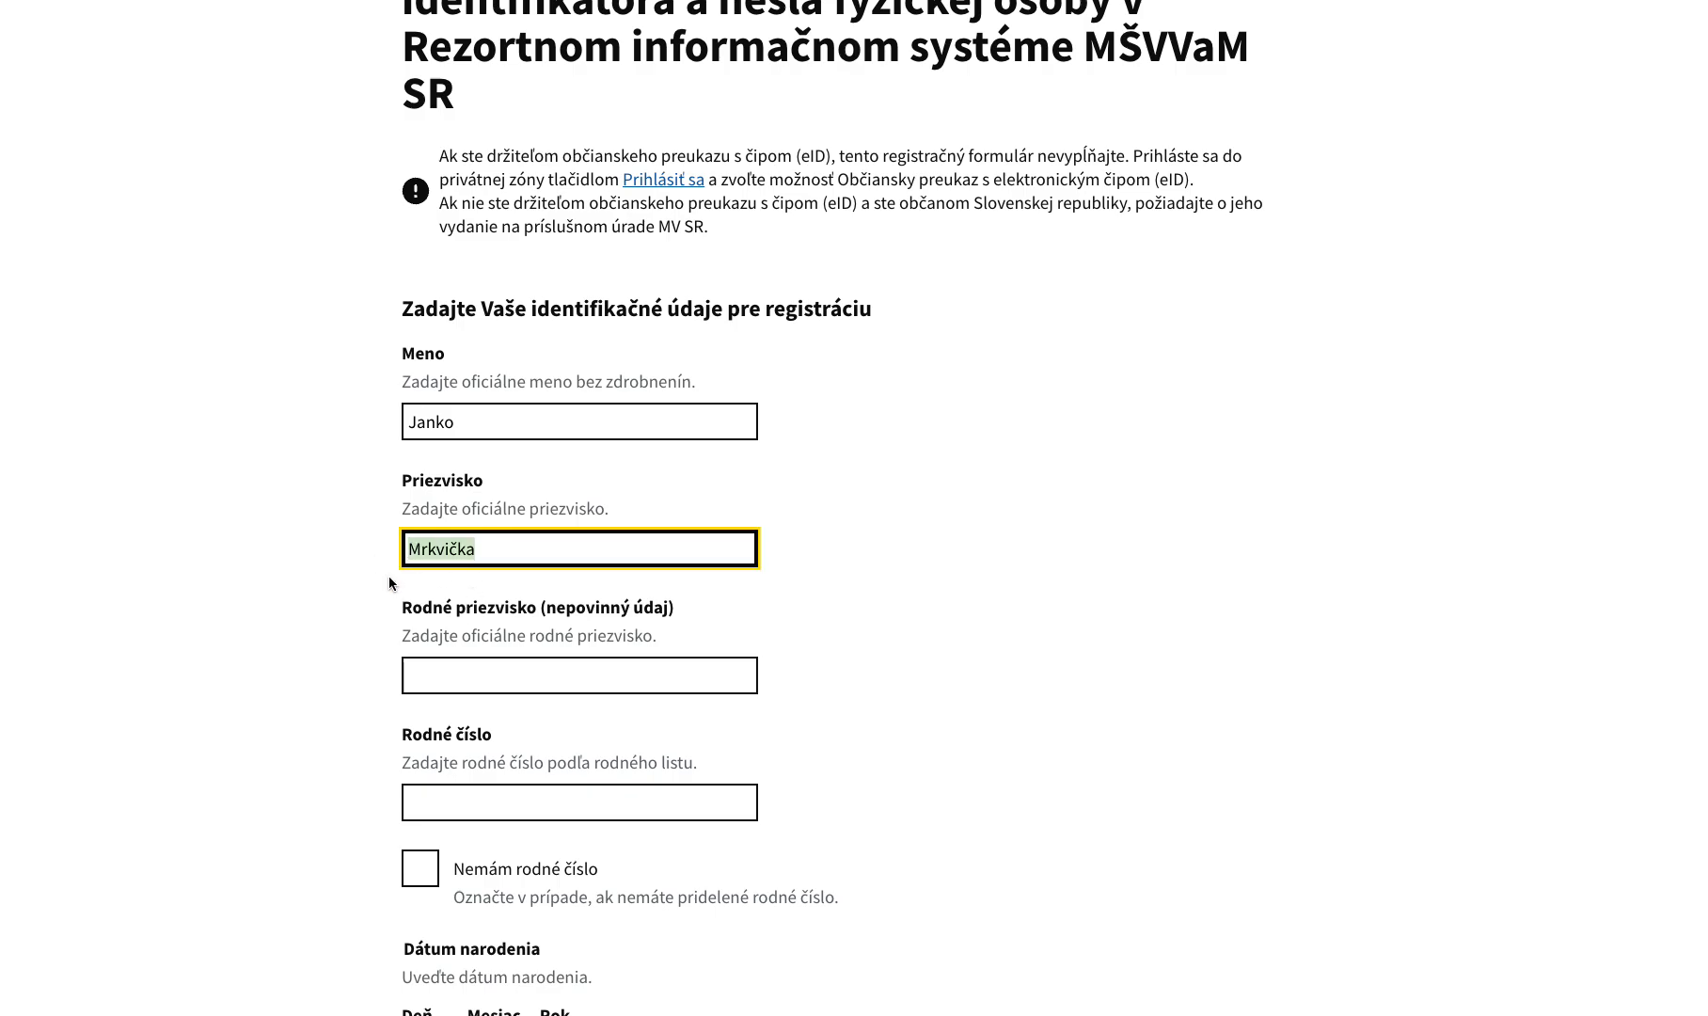
# - Enter the applicant's birth number in the Rodné číslo field and commit the entry
pyautogui.click(458, 798)
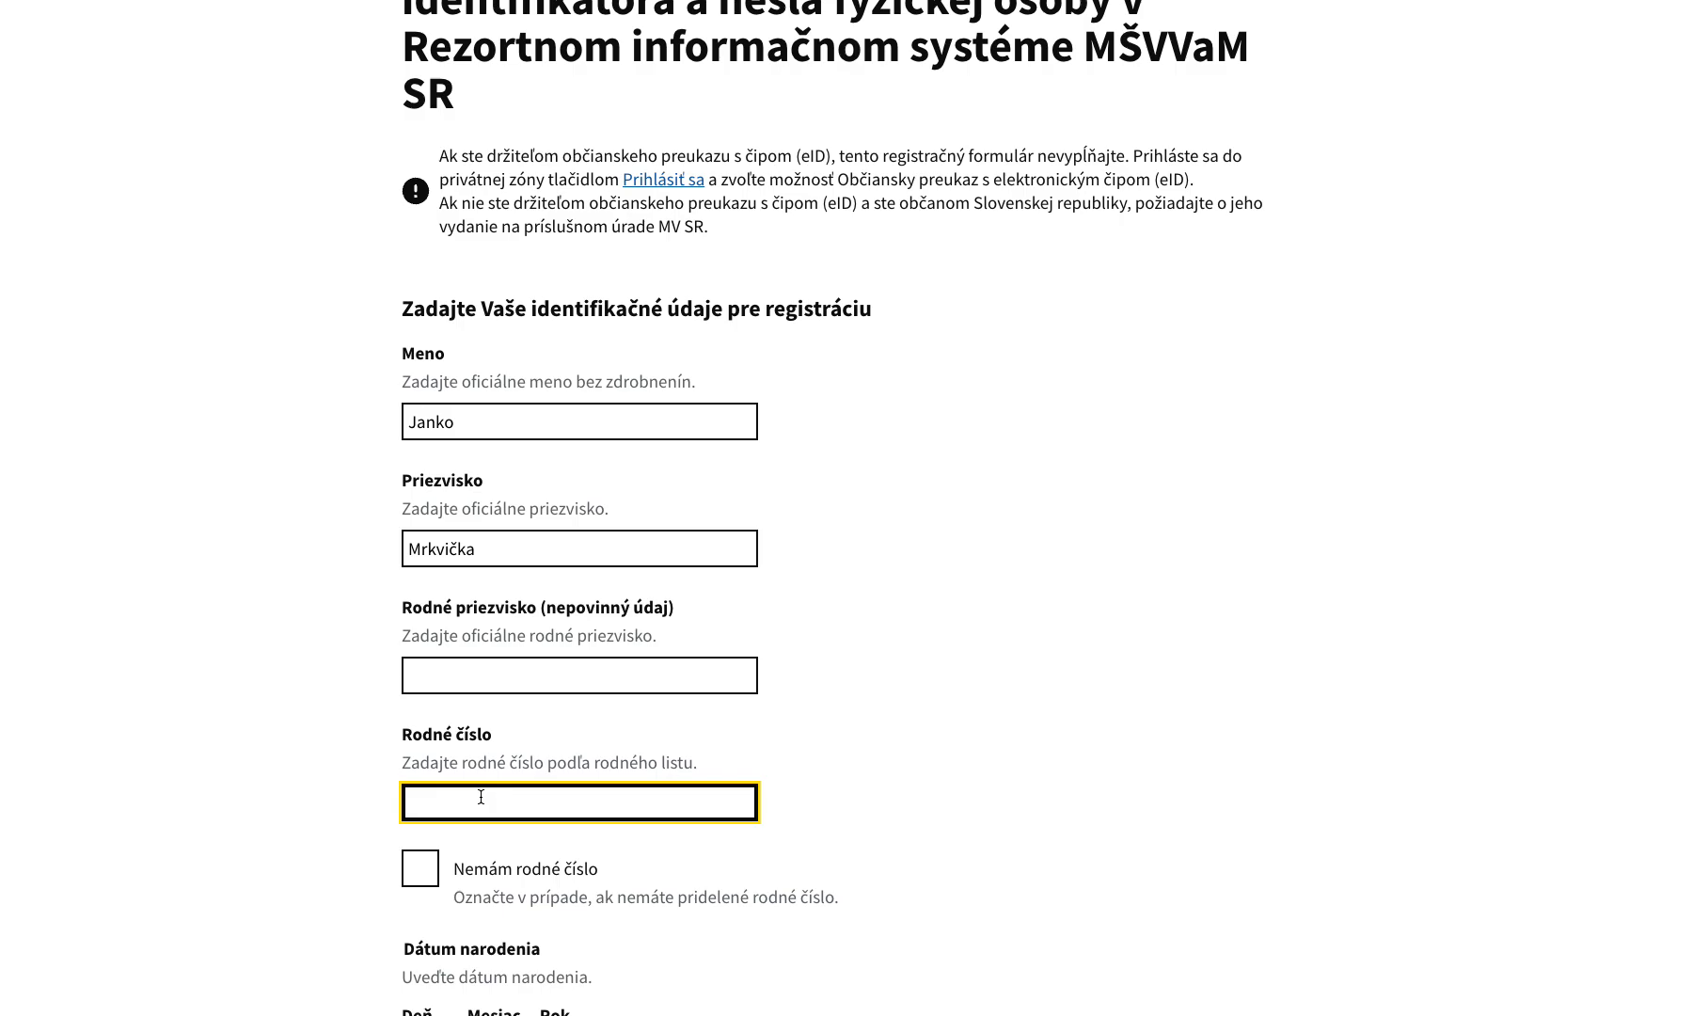
pyautogui.write('771111')
pyautogui.write('1111')
pyautogui.scroll(-3, 584, 746)
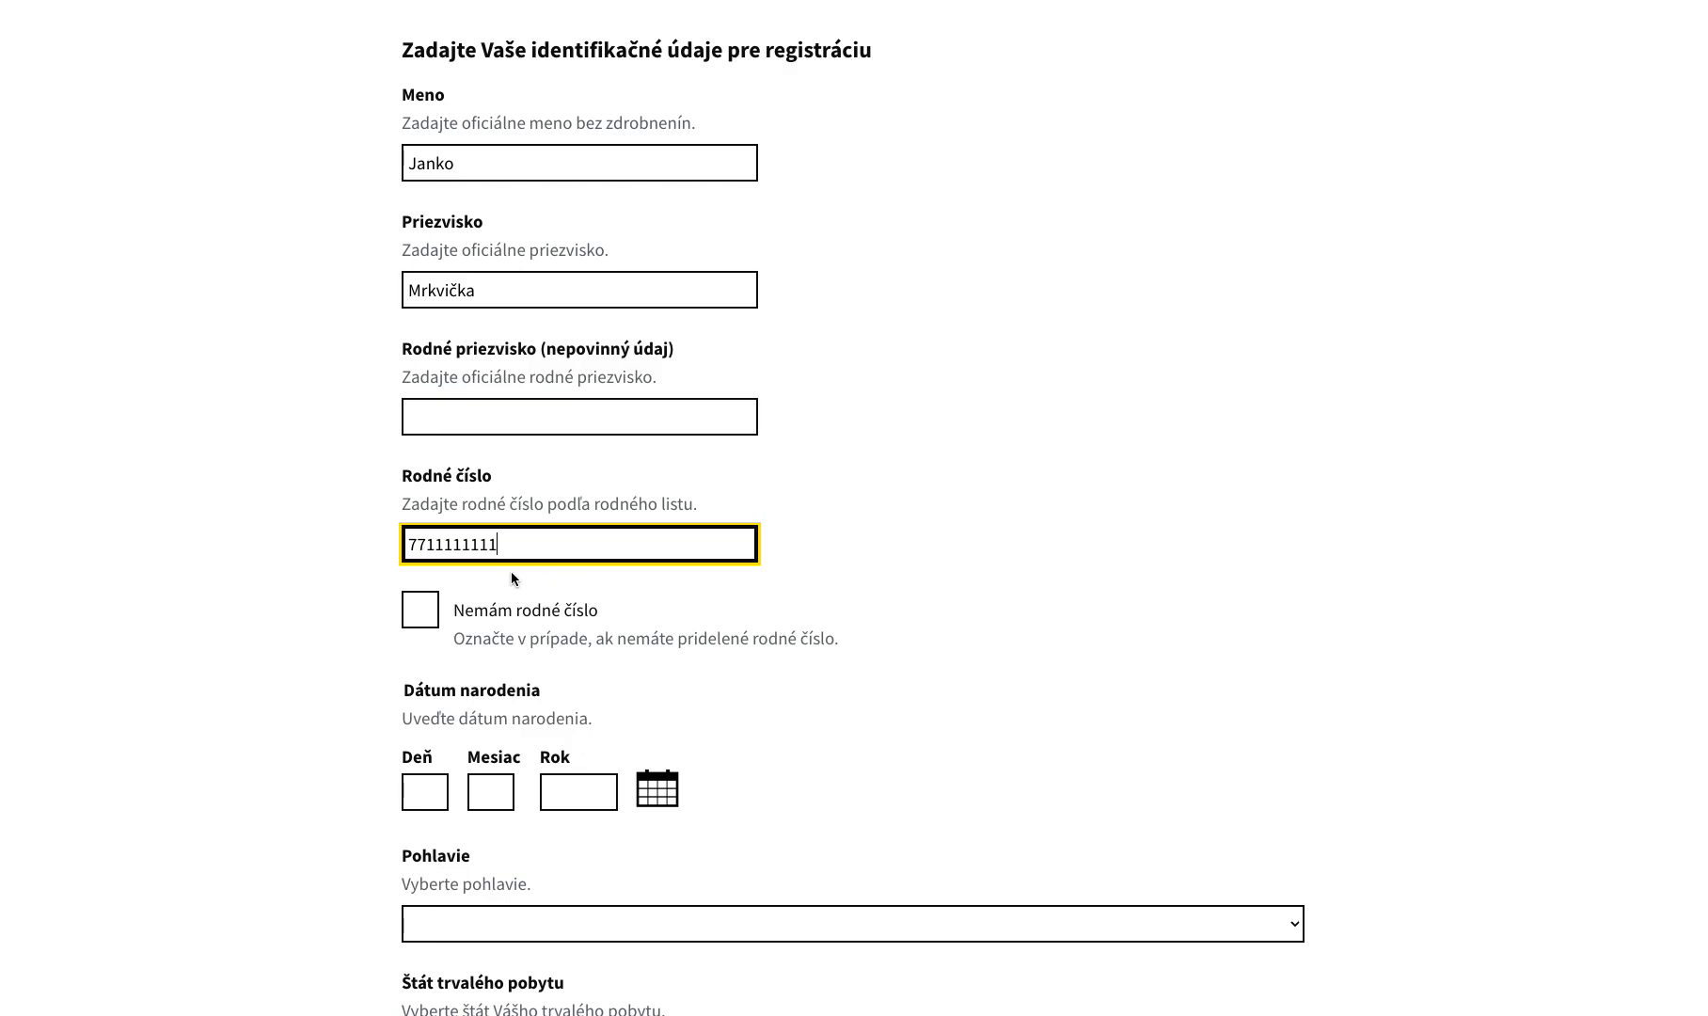
pyautogui.click(595, 751)
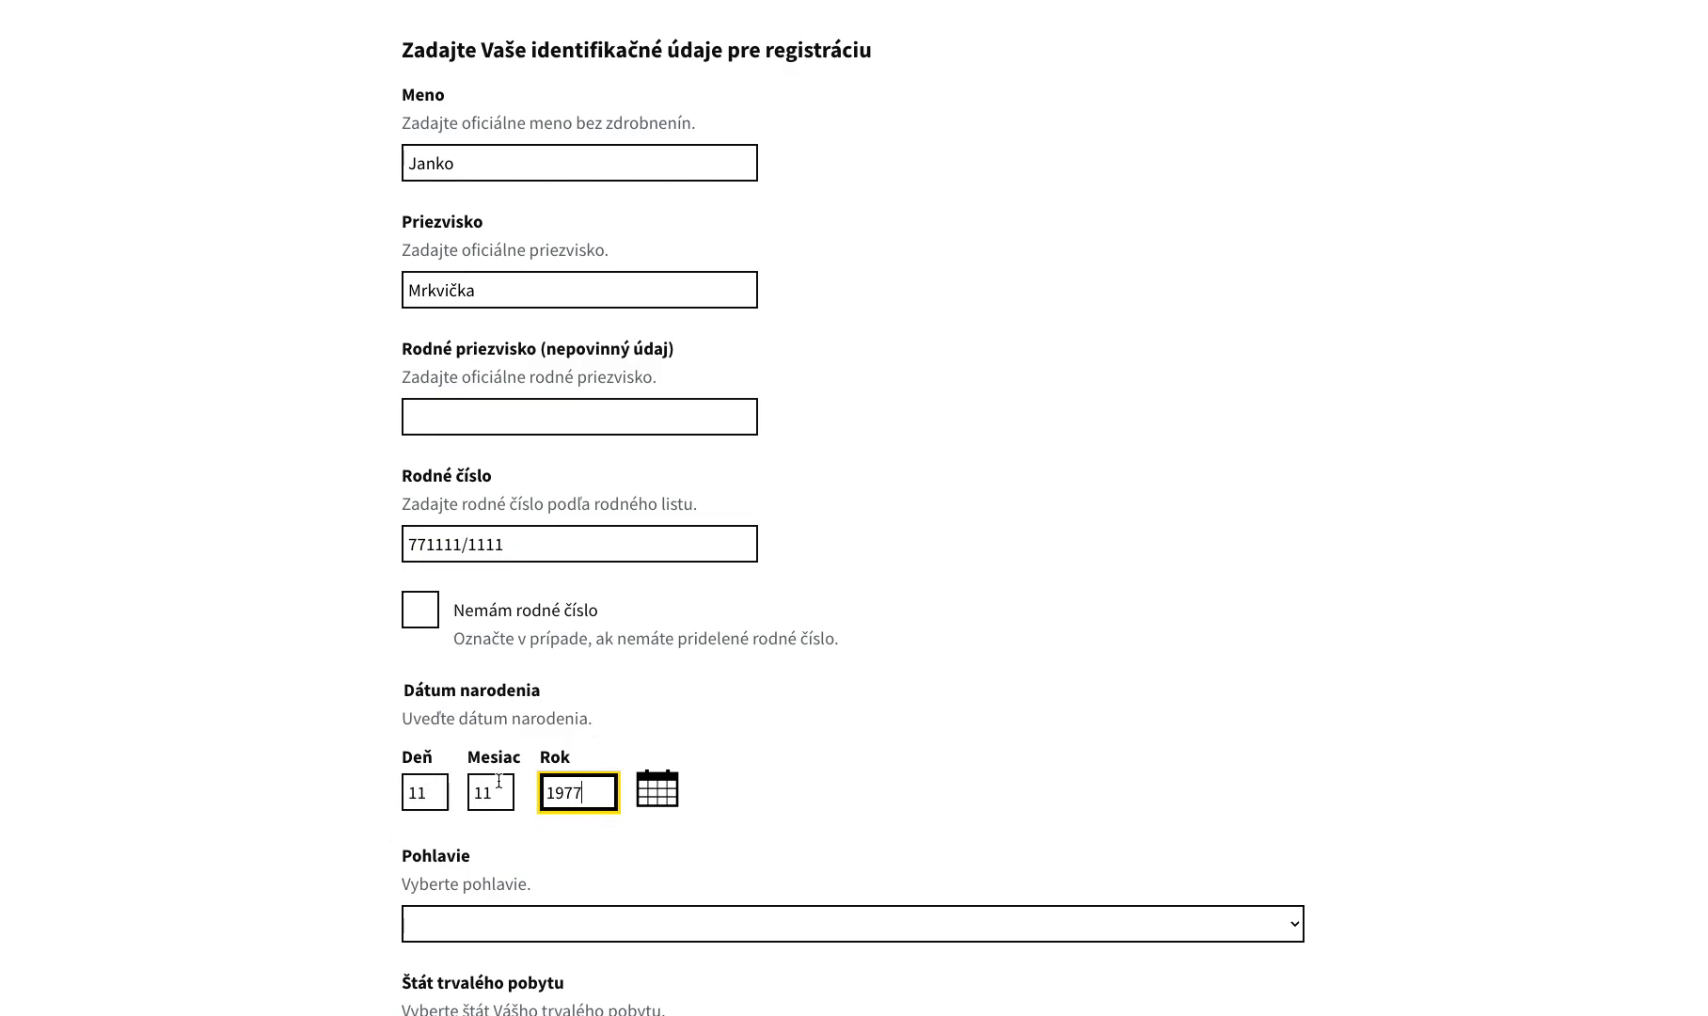
# - Set the applicant's gender (Pohlavie) to Muž
pyautogui.scroll(-3, 546, 821)
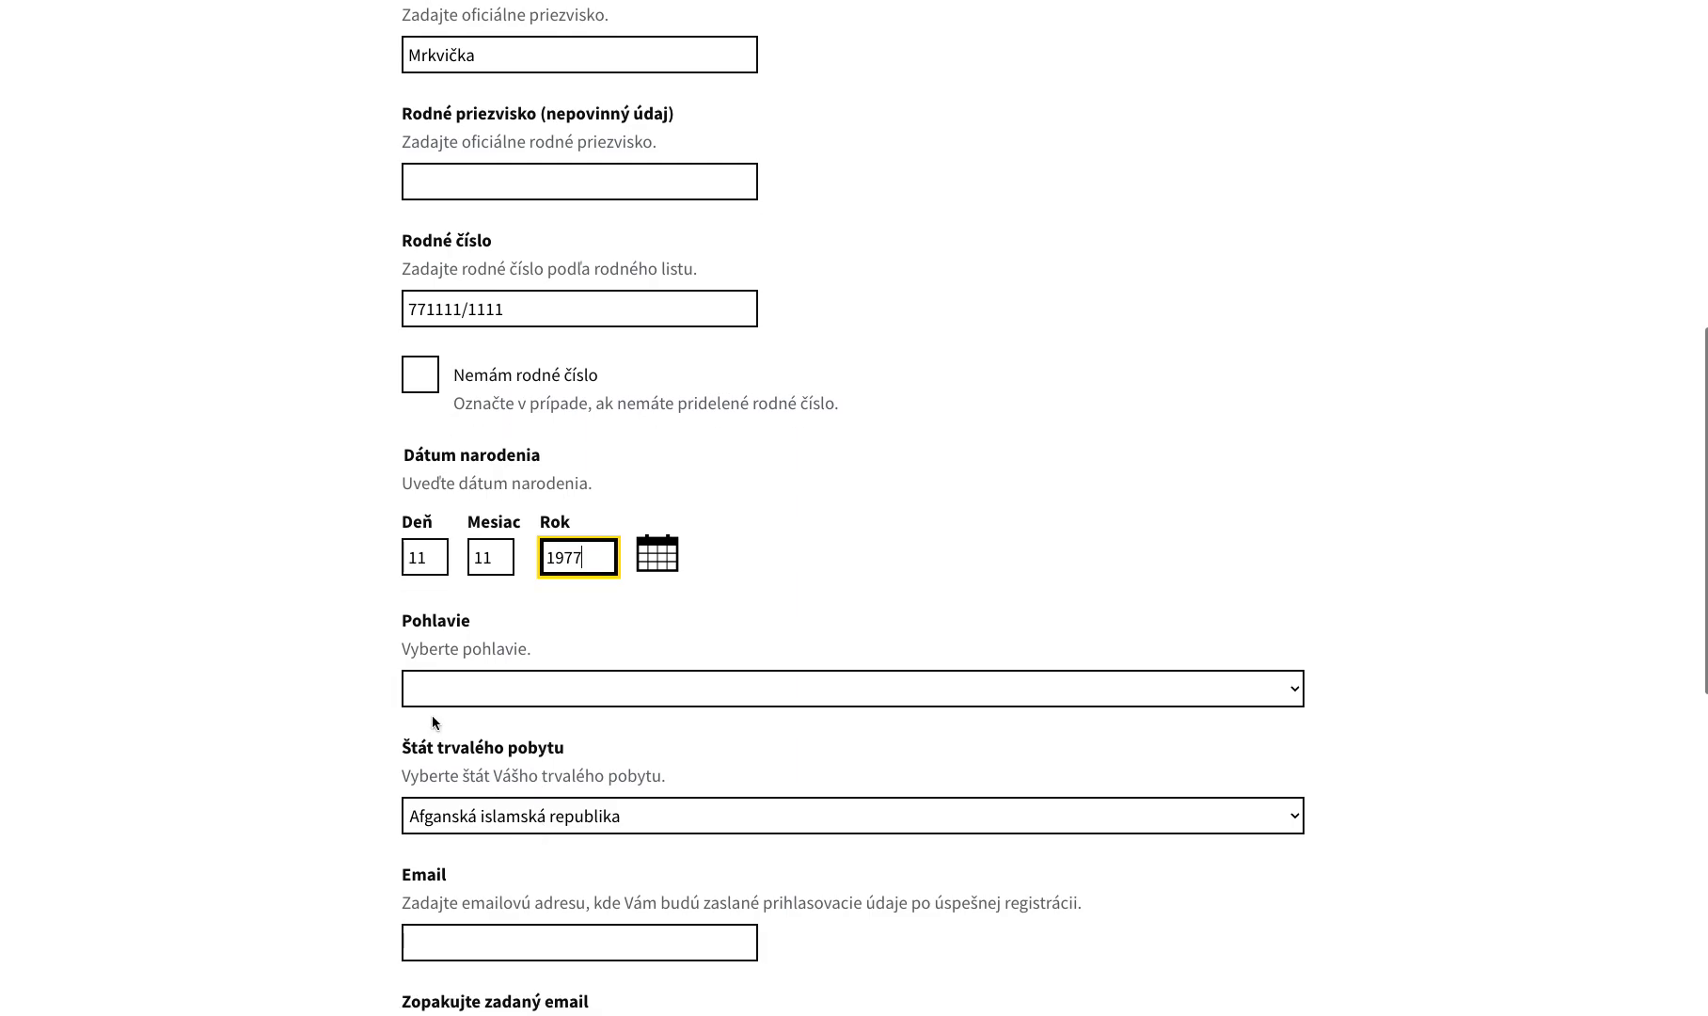
pyautogui.click(438, 700)
pyautogui.click(443, 708)
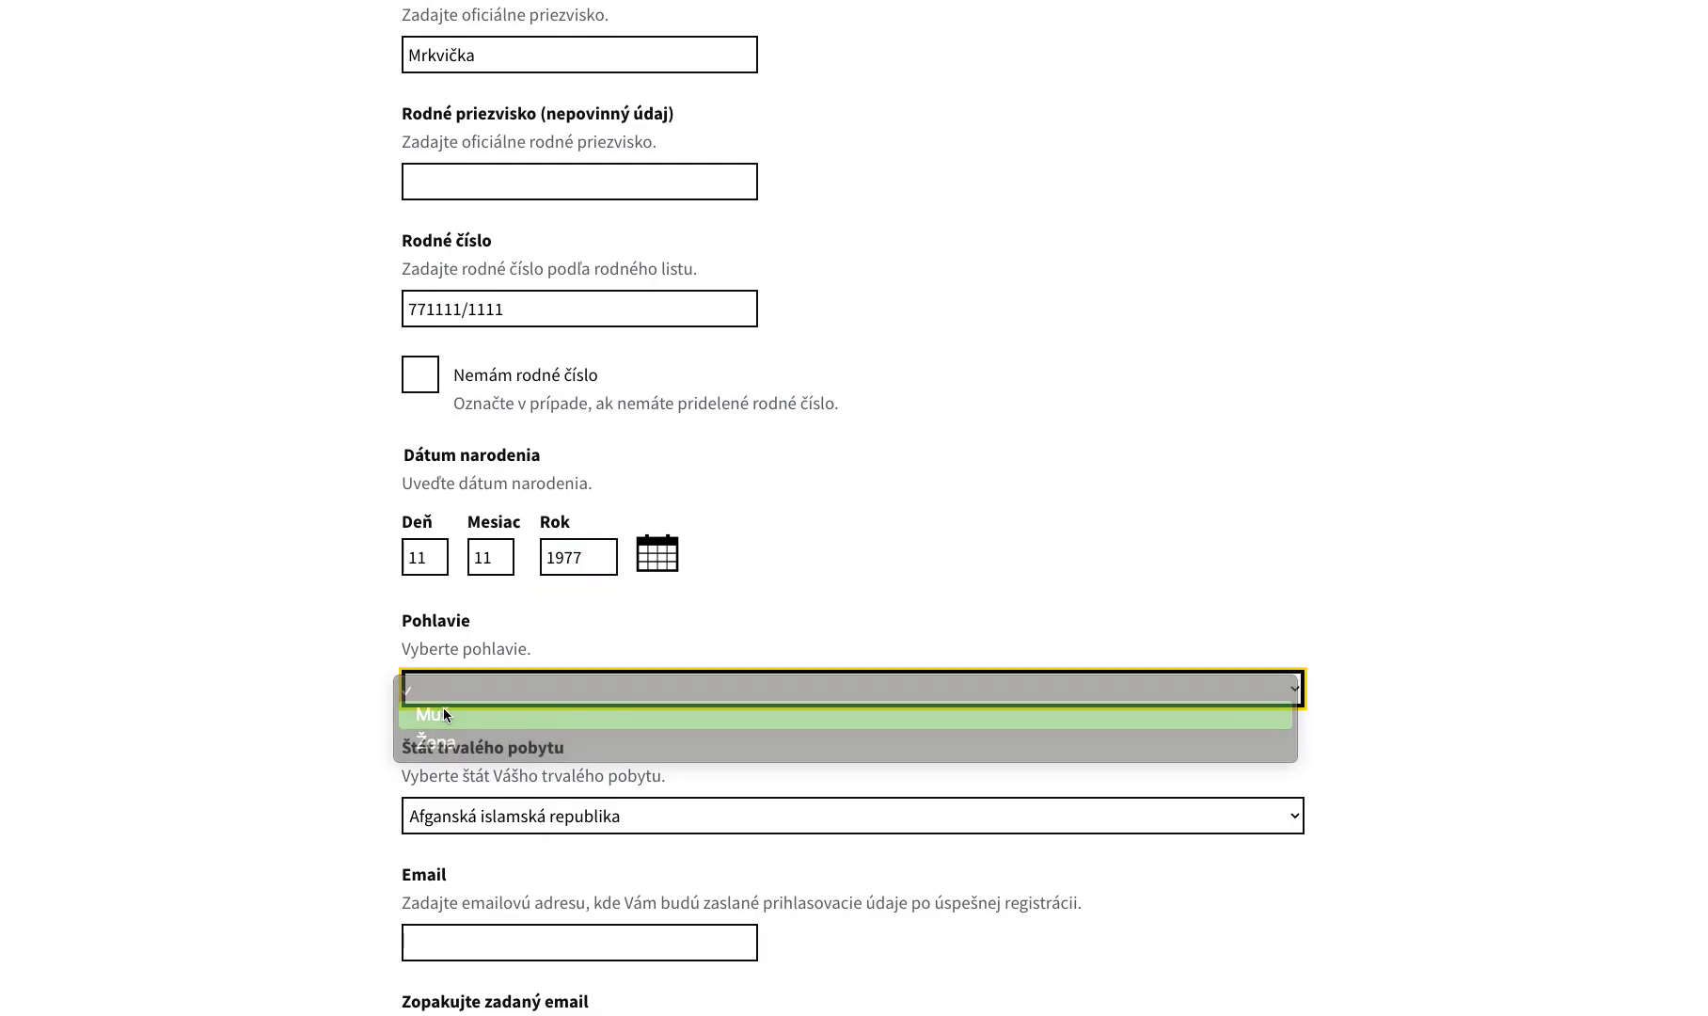
# - Set the country of permanent residence (Štát trvalého pobytu) to Slovenská republika
pyautogui.scroll(-1, 495, 704)
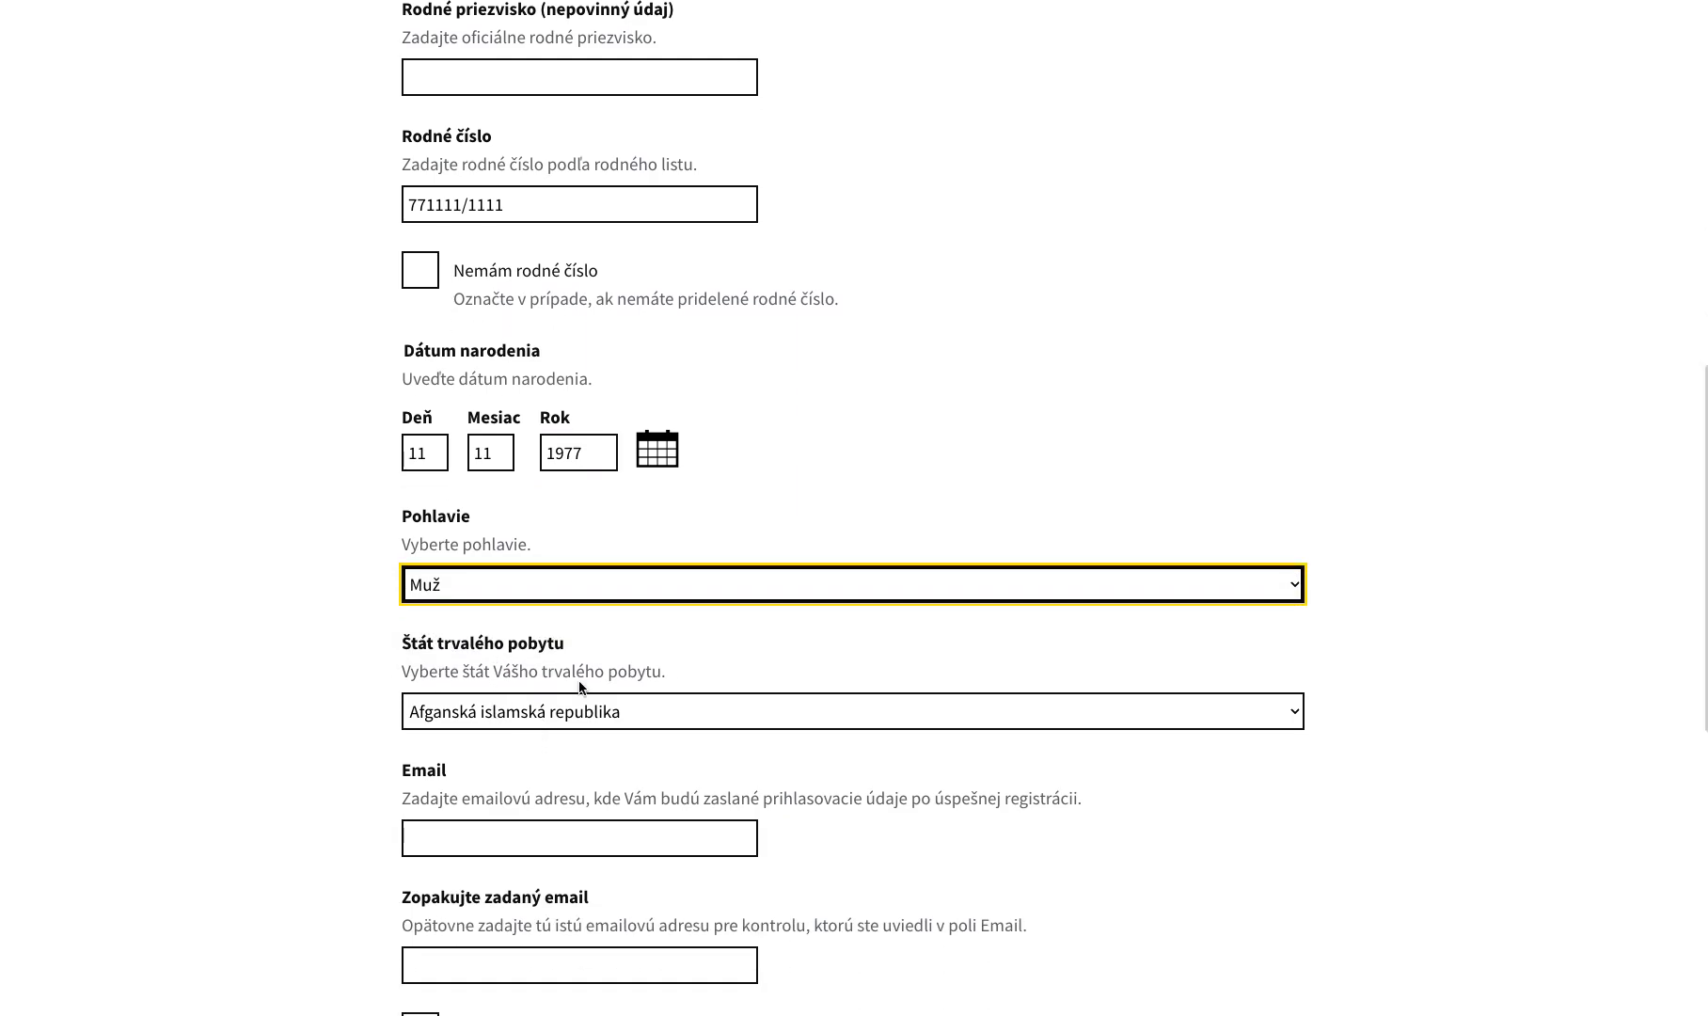
pyautogui.click(575, 711)
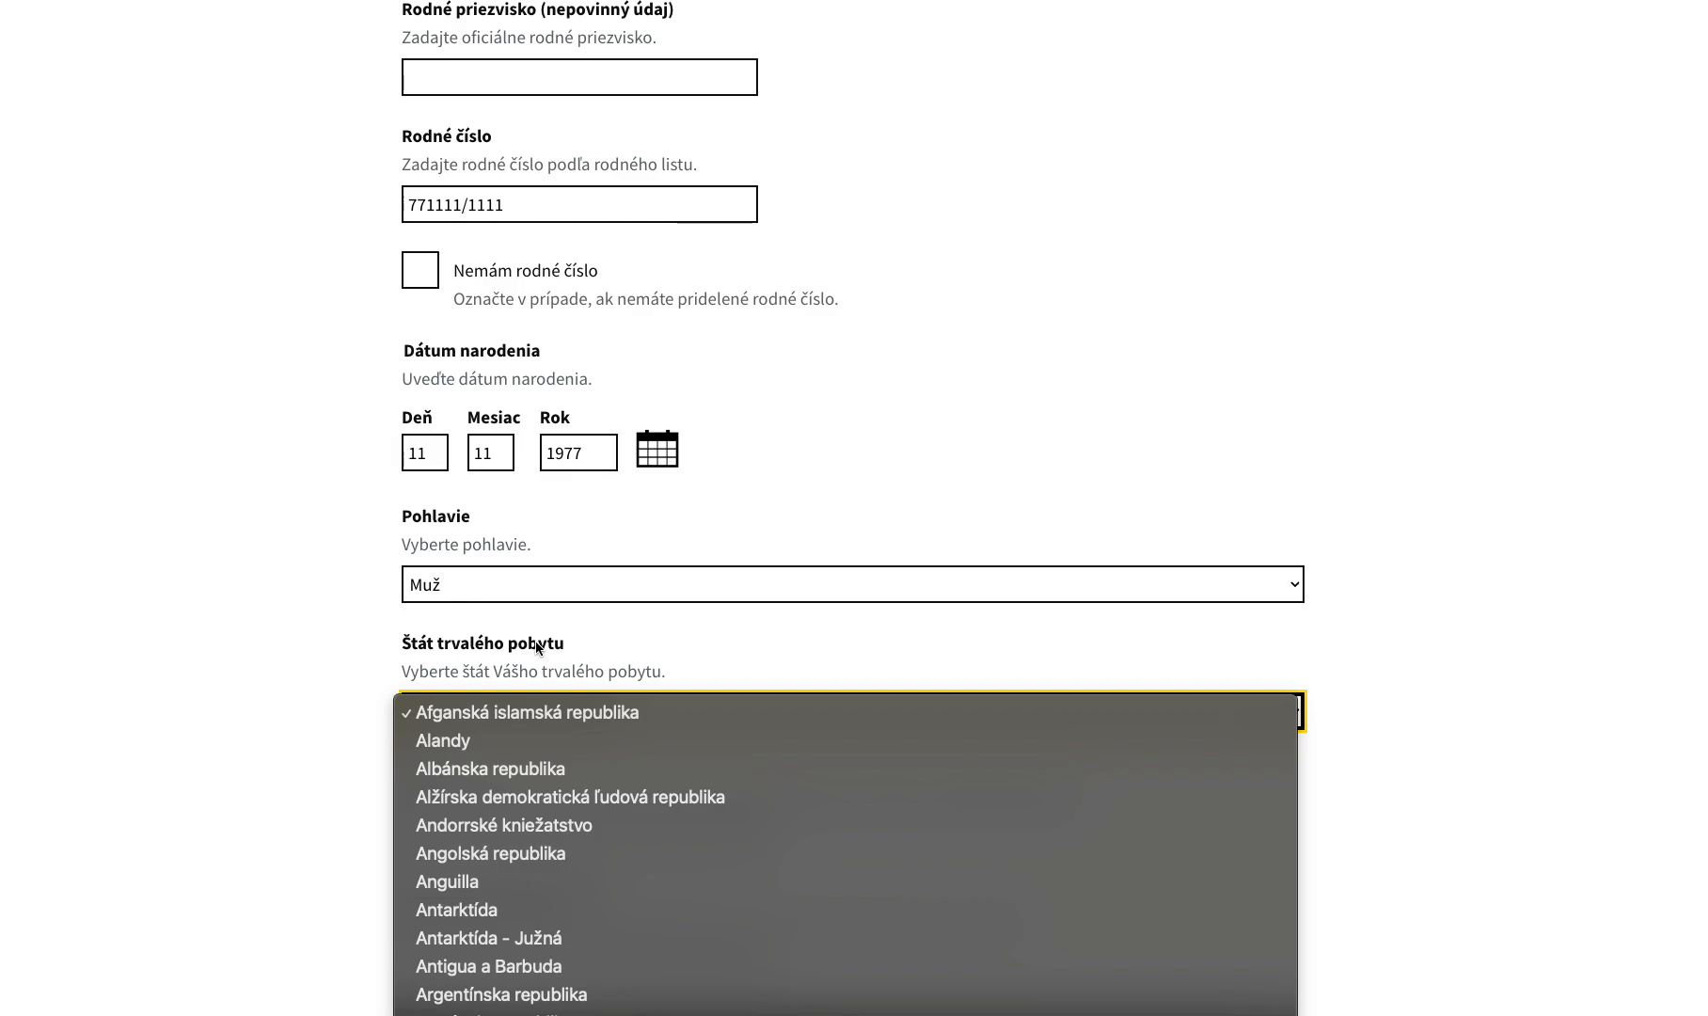
pyautogui.scroll(-20, 537, 738)
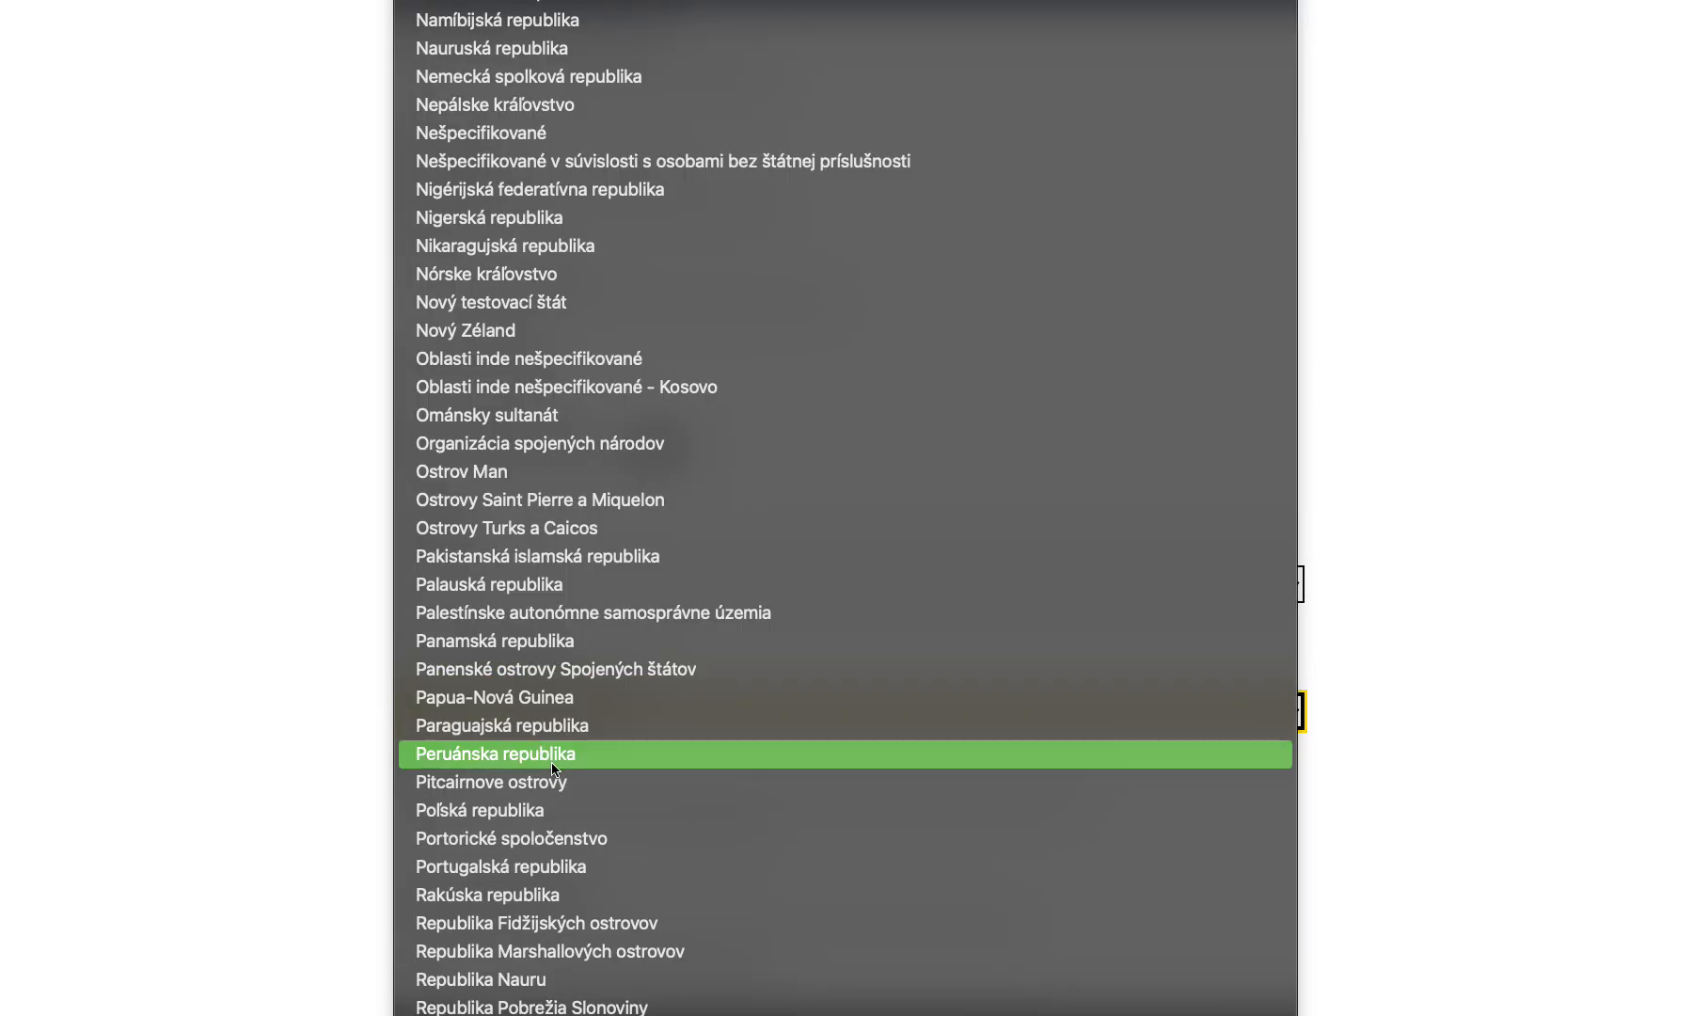
pyautogui.scroll(-10, 553, 762)
pyautogui.scroll(-1, 541, 748)
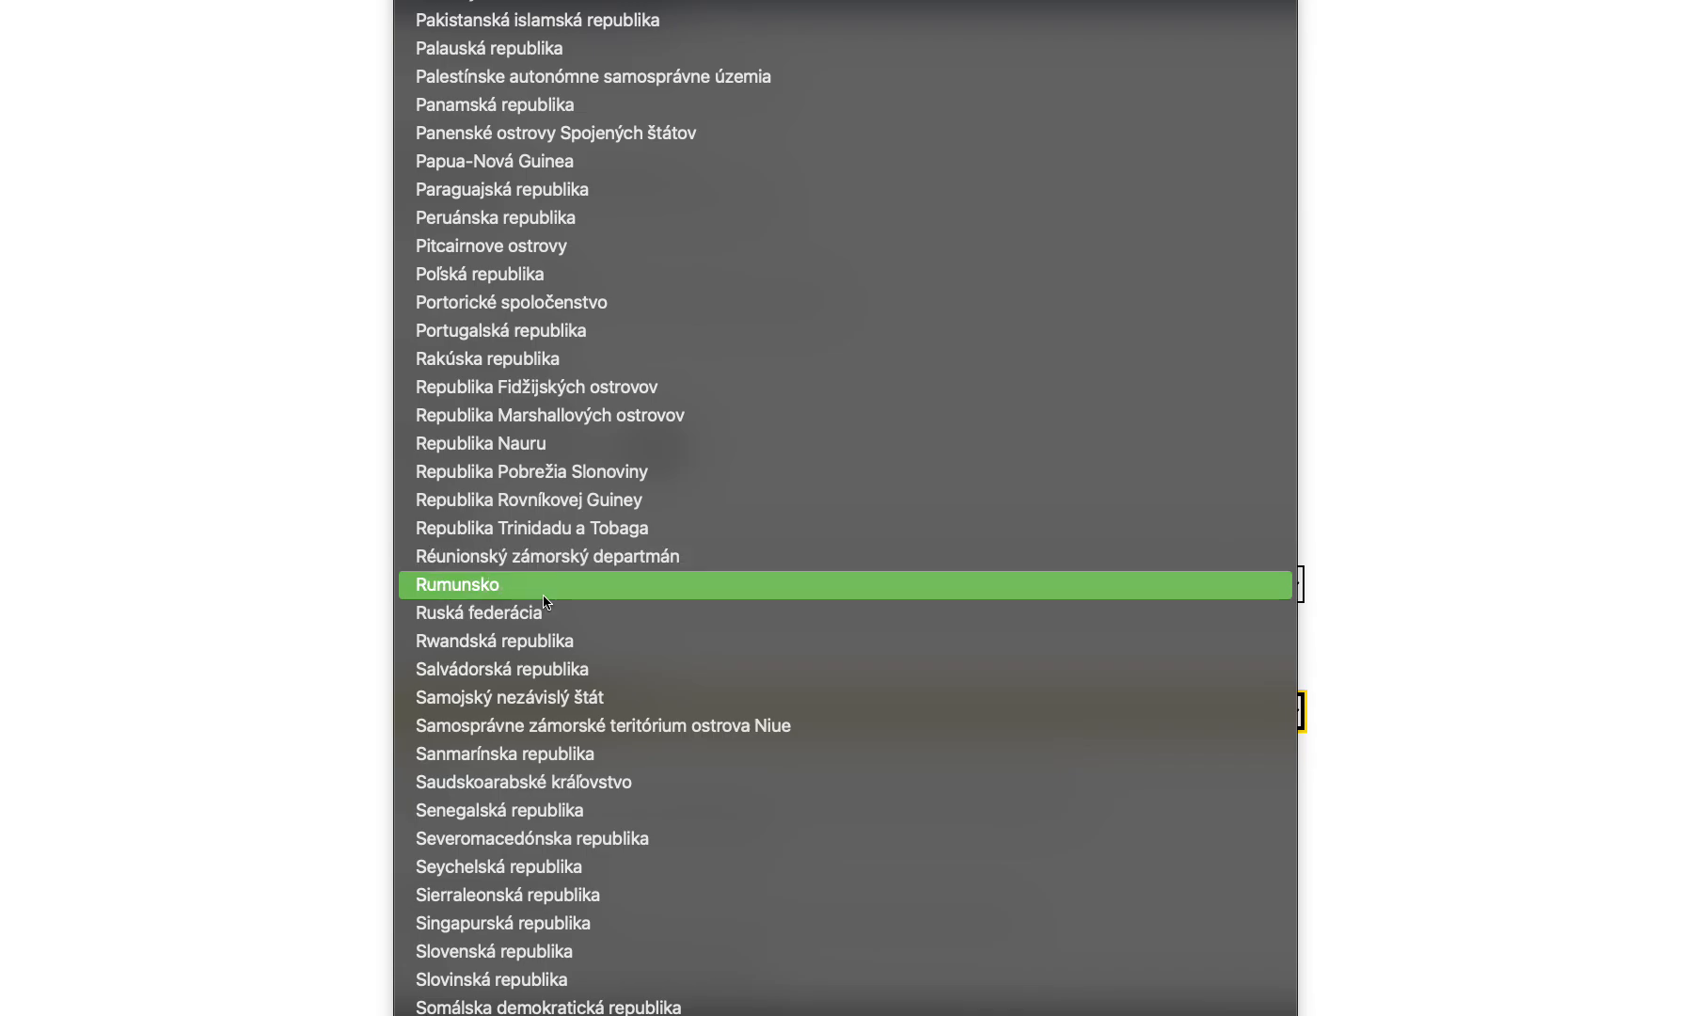
pyautogui.scroll(-5, 557, 797)
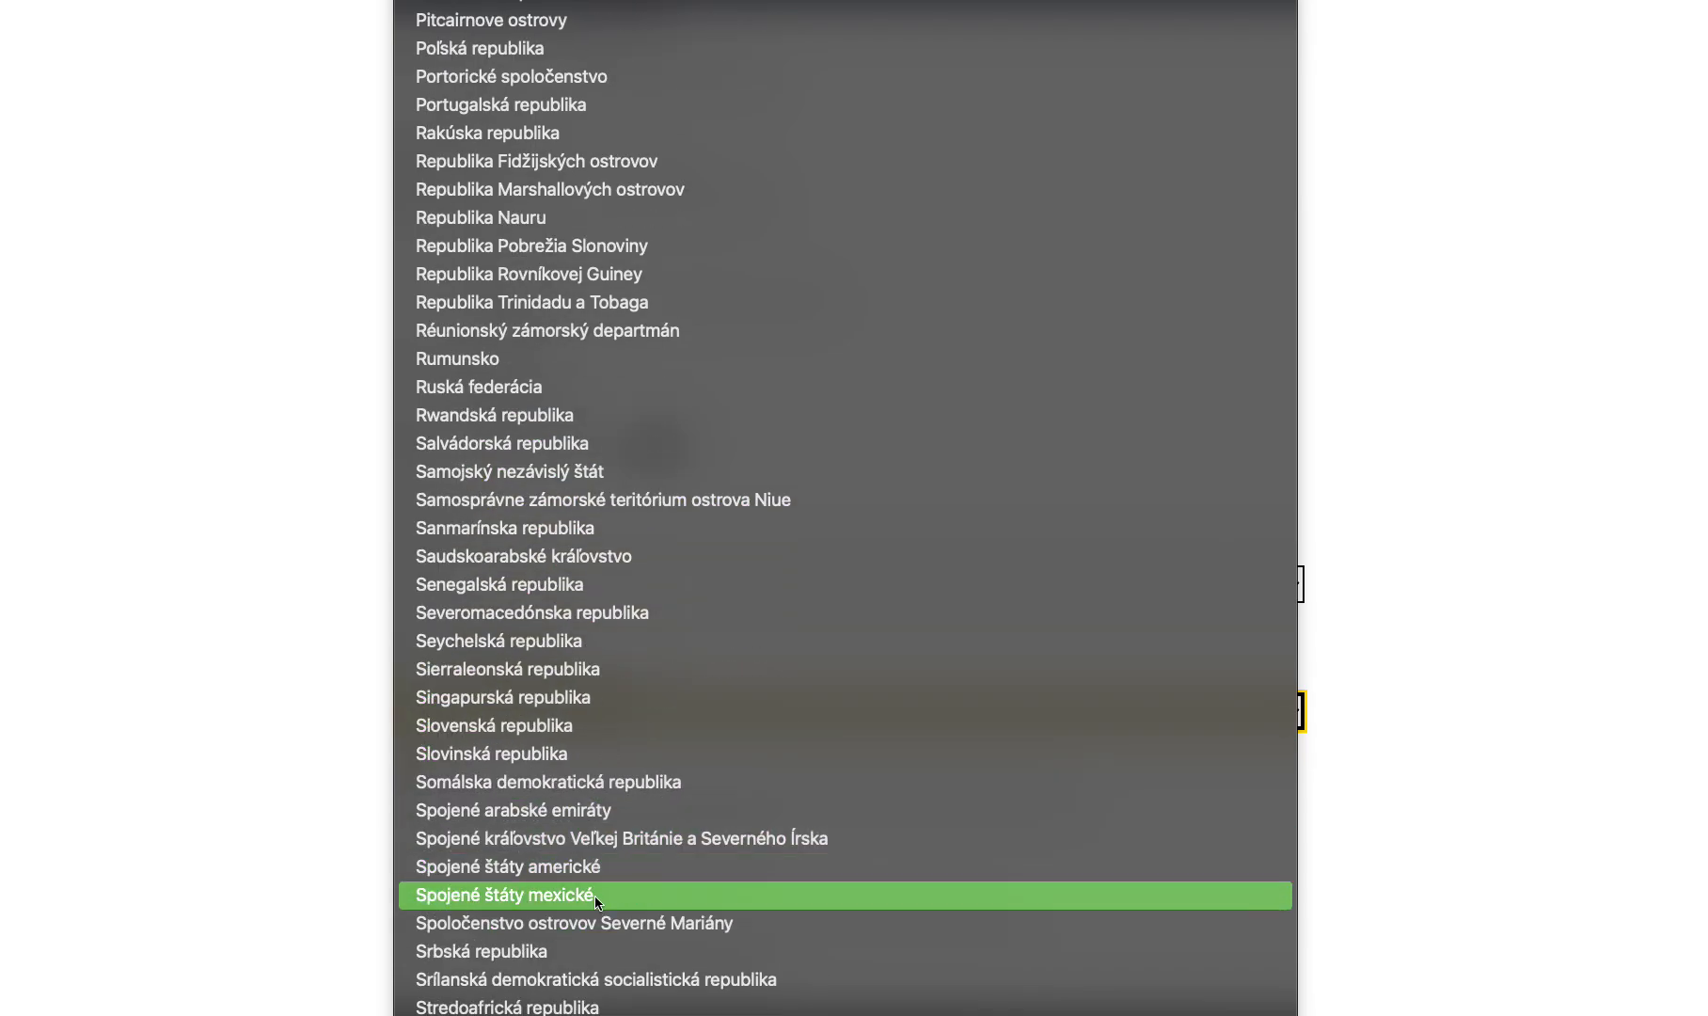
pyautogui.click(575, 732)
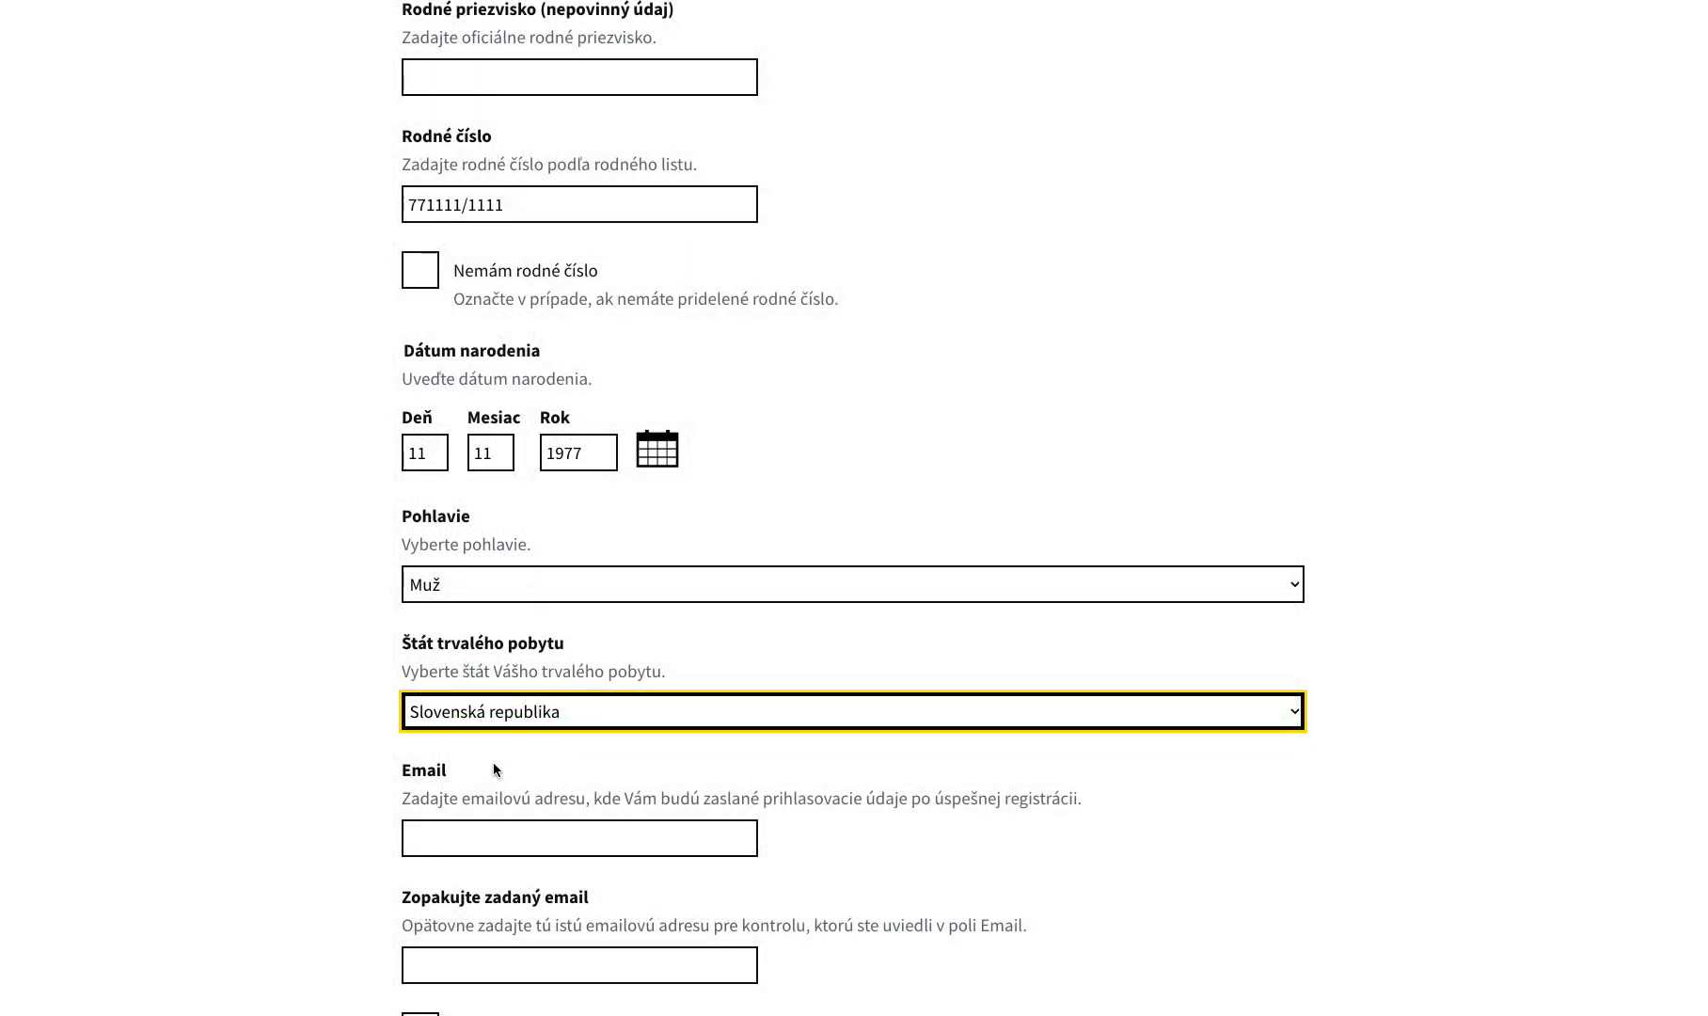
# - Fill in the applicant's e-mail address and repeat it in the Zopakujte zadaný email field
pyautogui.scroll(-2, 489, 764)
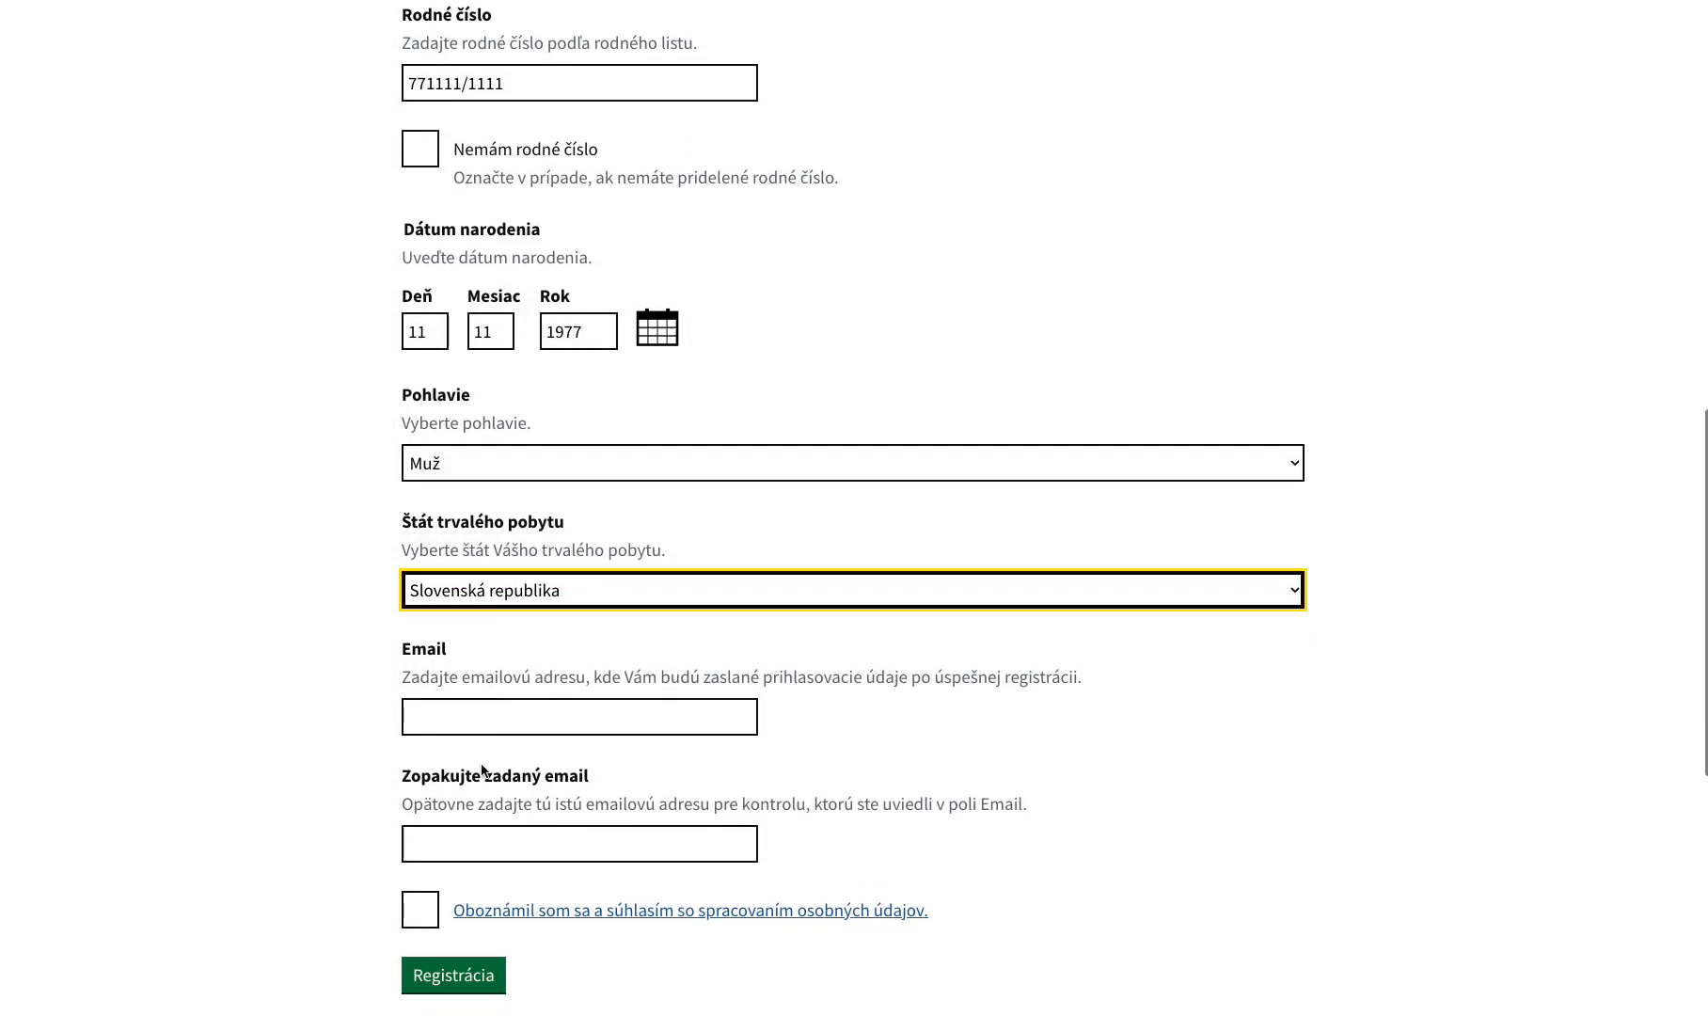
pyautogui.click(445, 721)
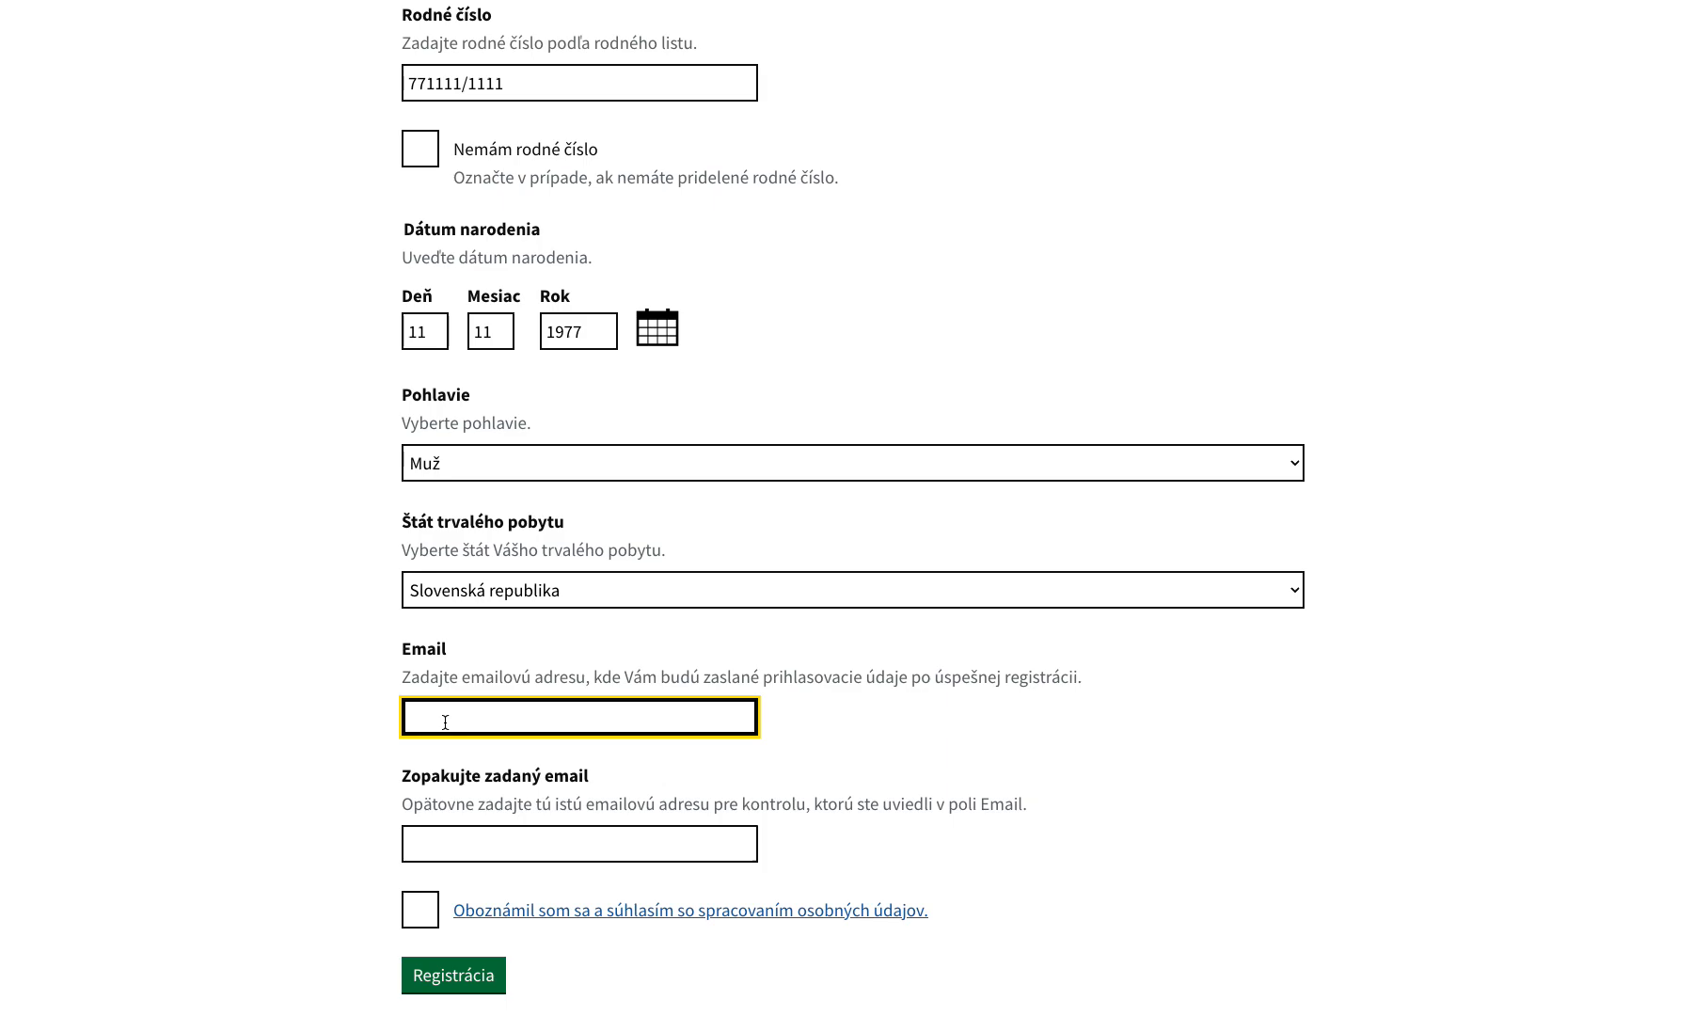
pyautogui.write('janko.mrkvicka@skuska.sk')
pyautogui.click(444, 848)
pyautogui.hotkey('ctrl', 'v')
# - Agree to the personal data processing, submit the registration and confirm registering the person with the entered data
pyautogui.scroll(-1, 364, 887)
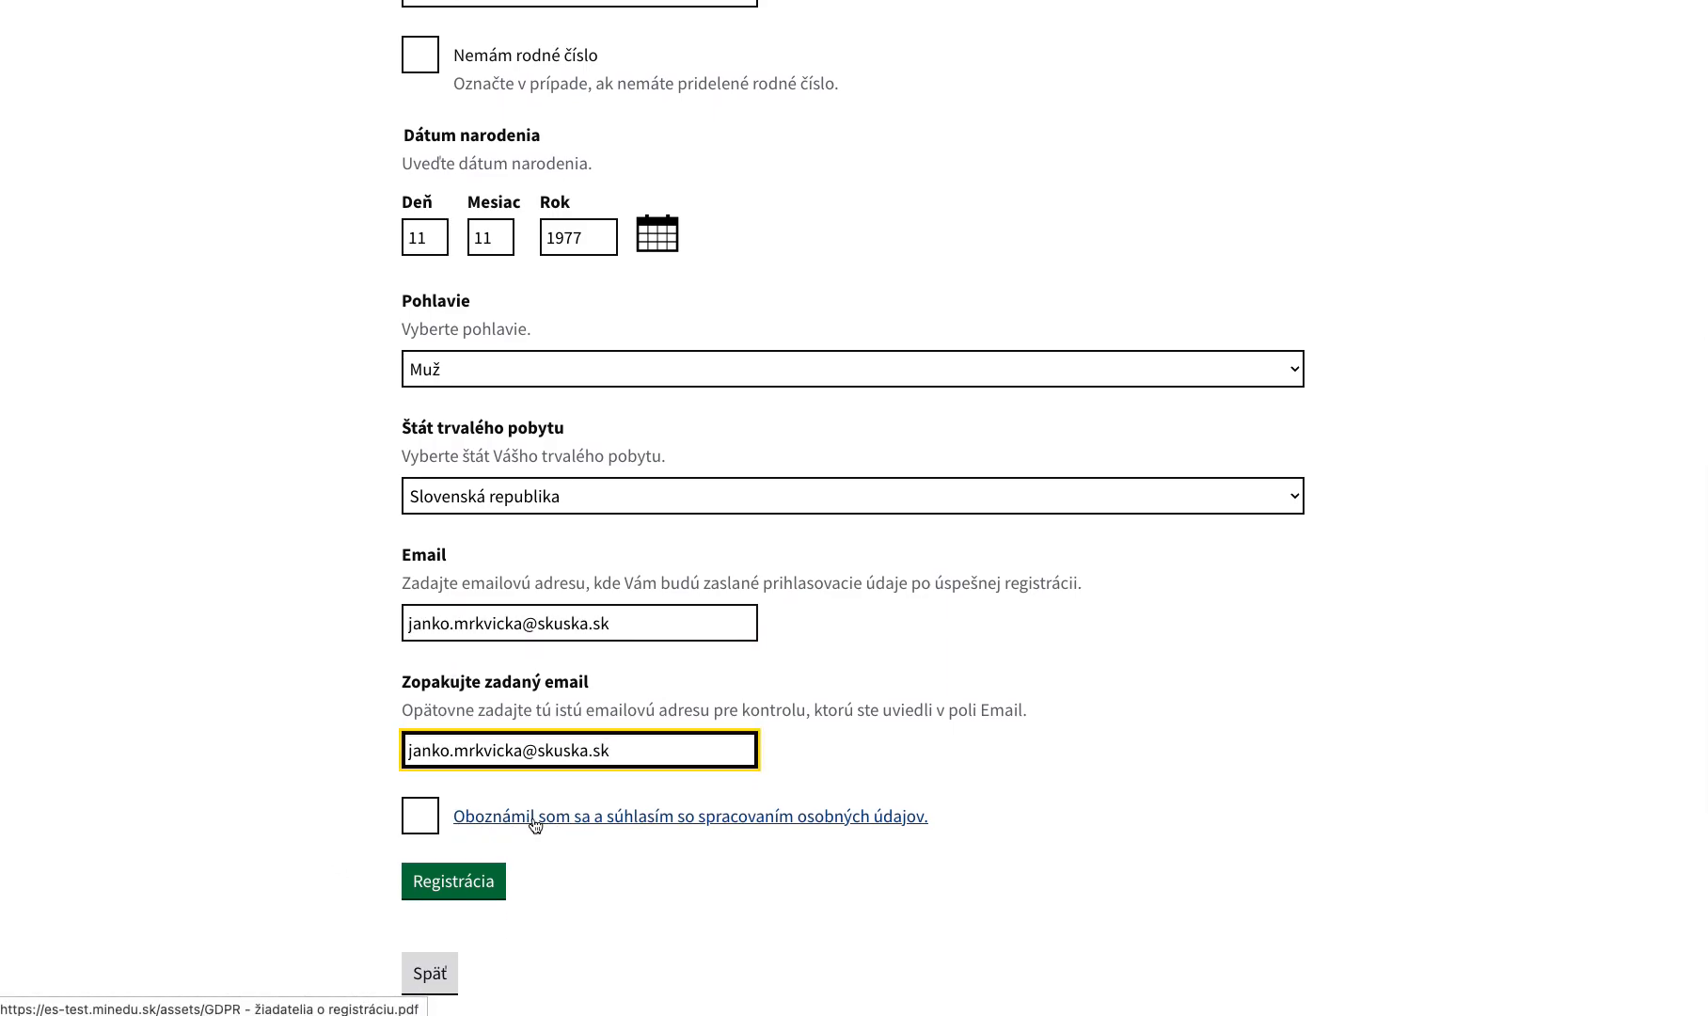
pyautogui.click(428, 825)
pyautogui.scroll(-1, 344, 807)
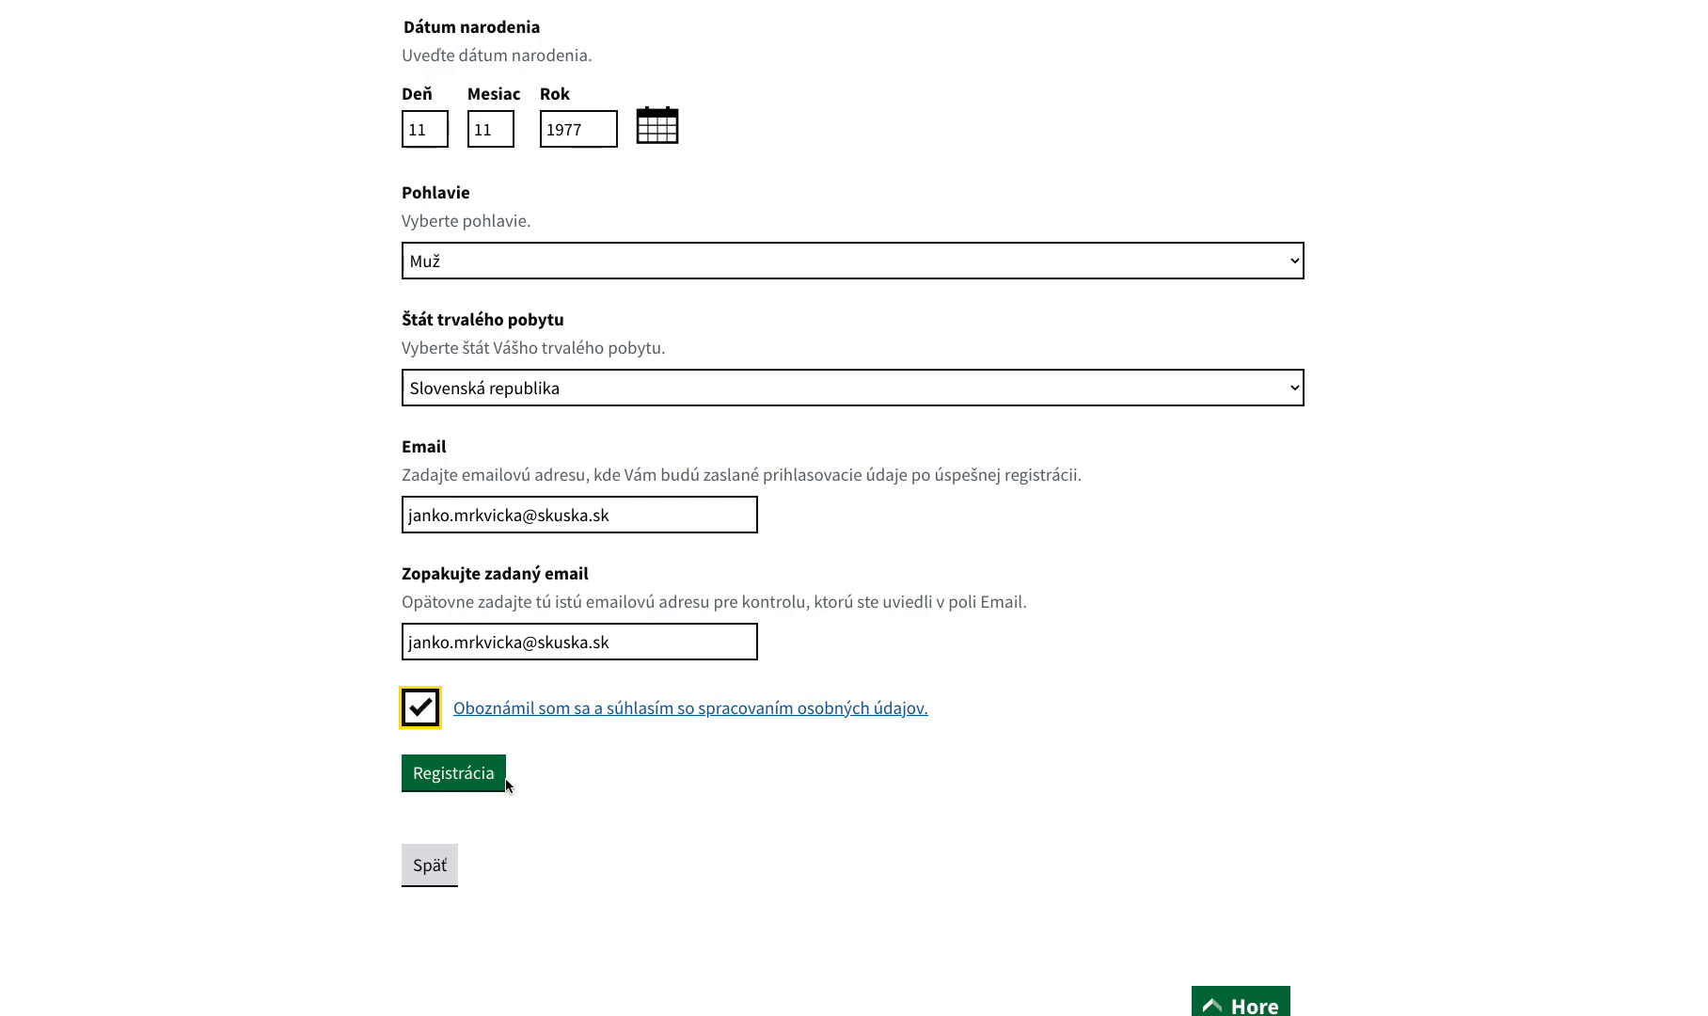
pyautogui.click(462, 786)
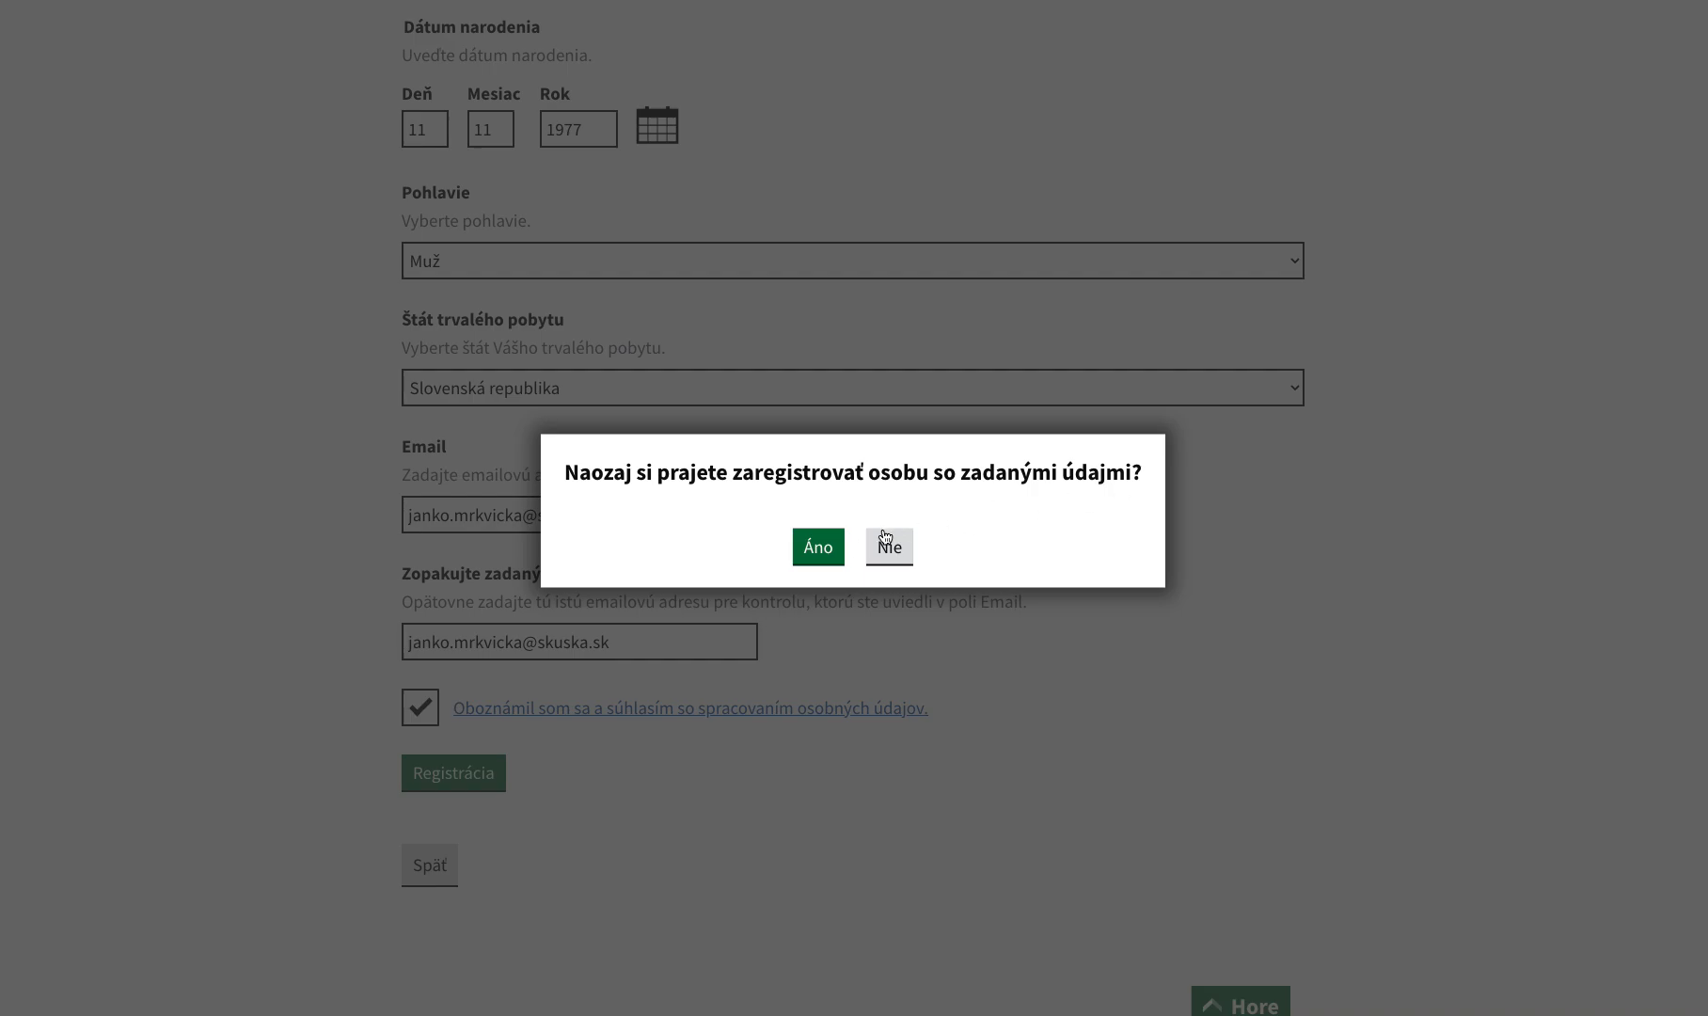
pyautogui.click(820, 555)
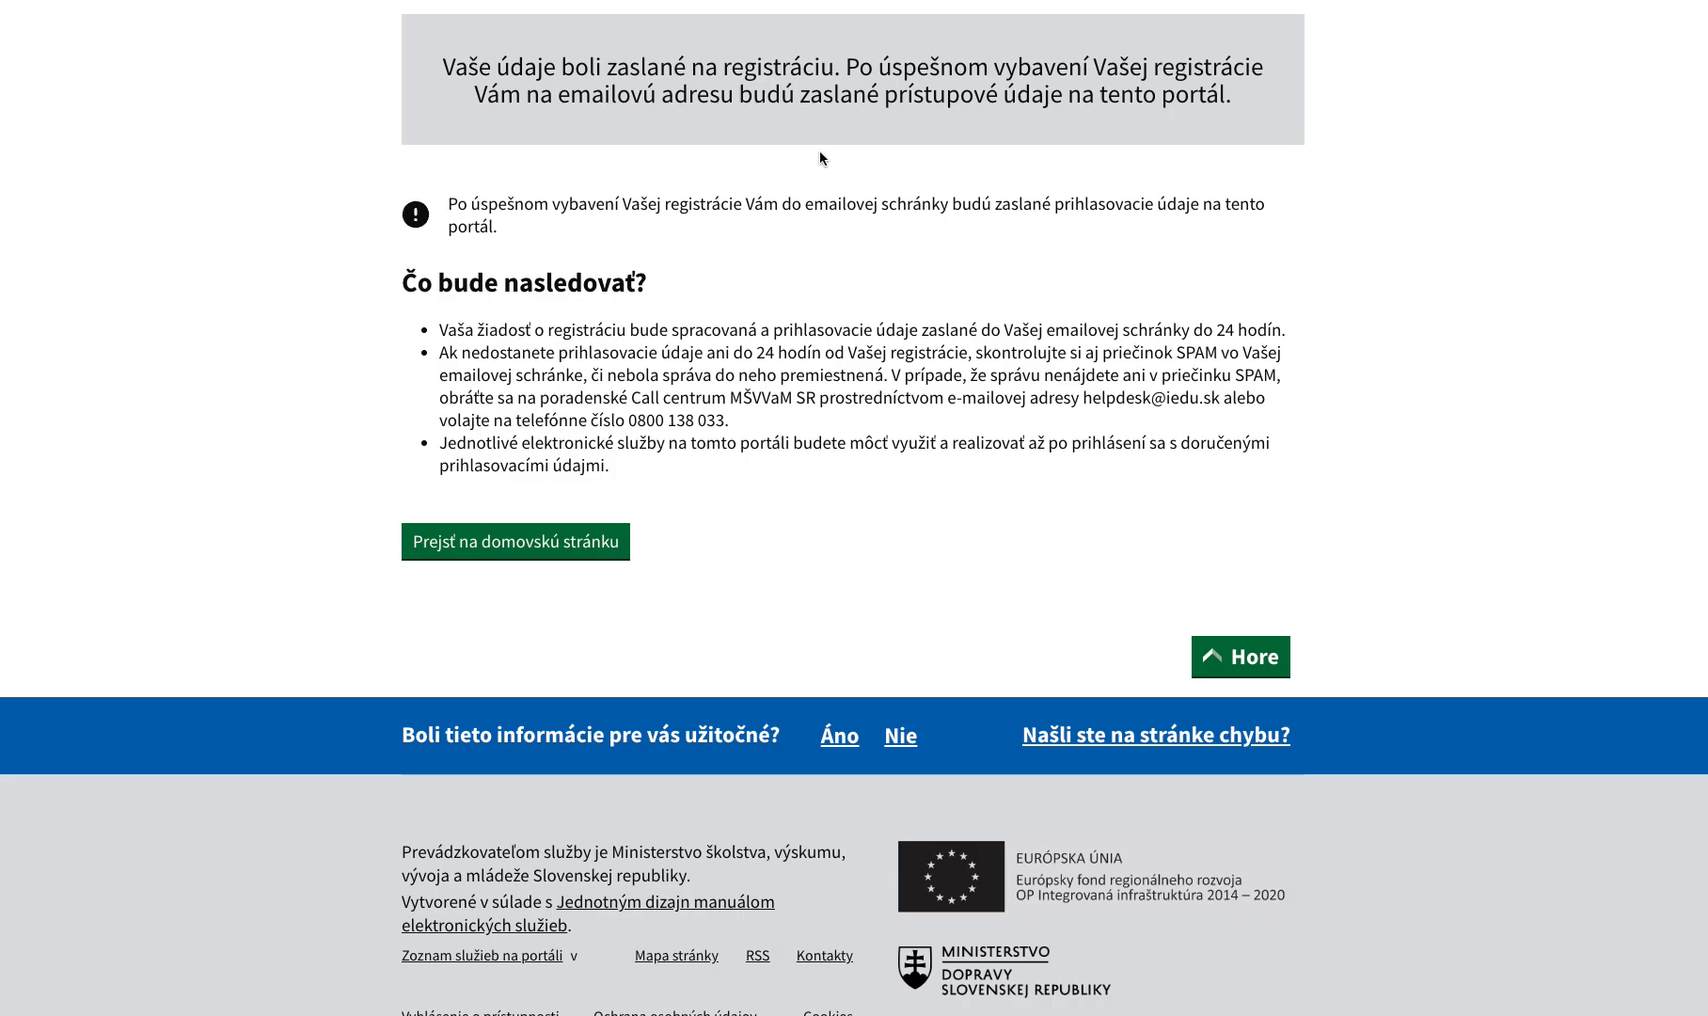
# - Go to the portal's home page and open the choice of sign-in methods
pyautogui.click(577, 551)
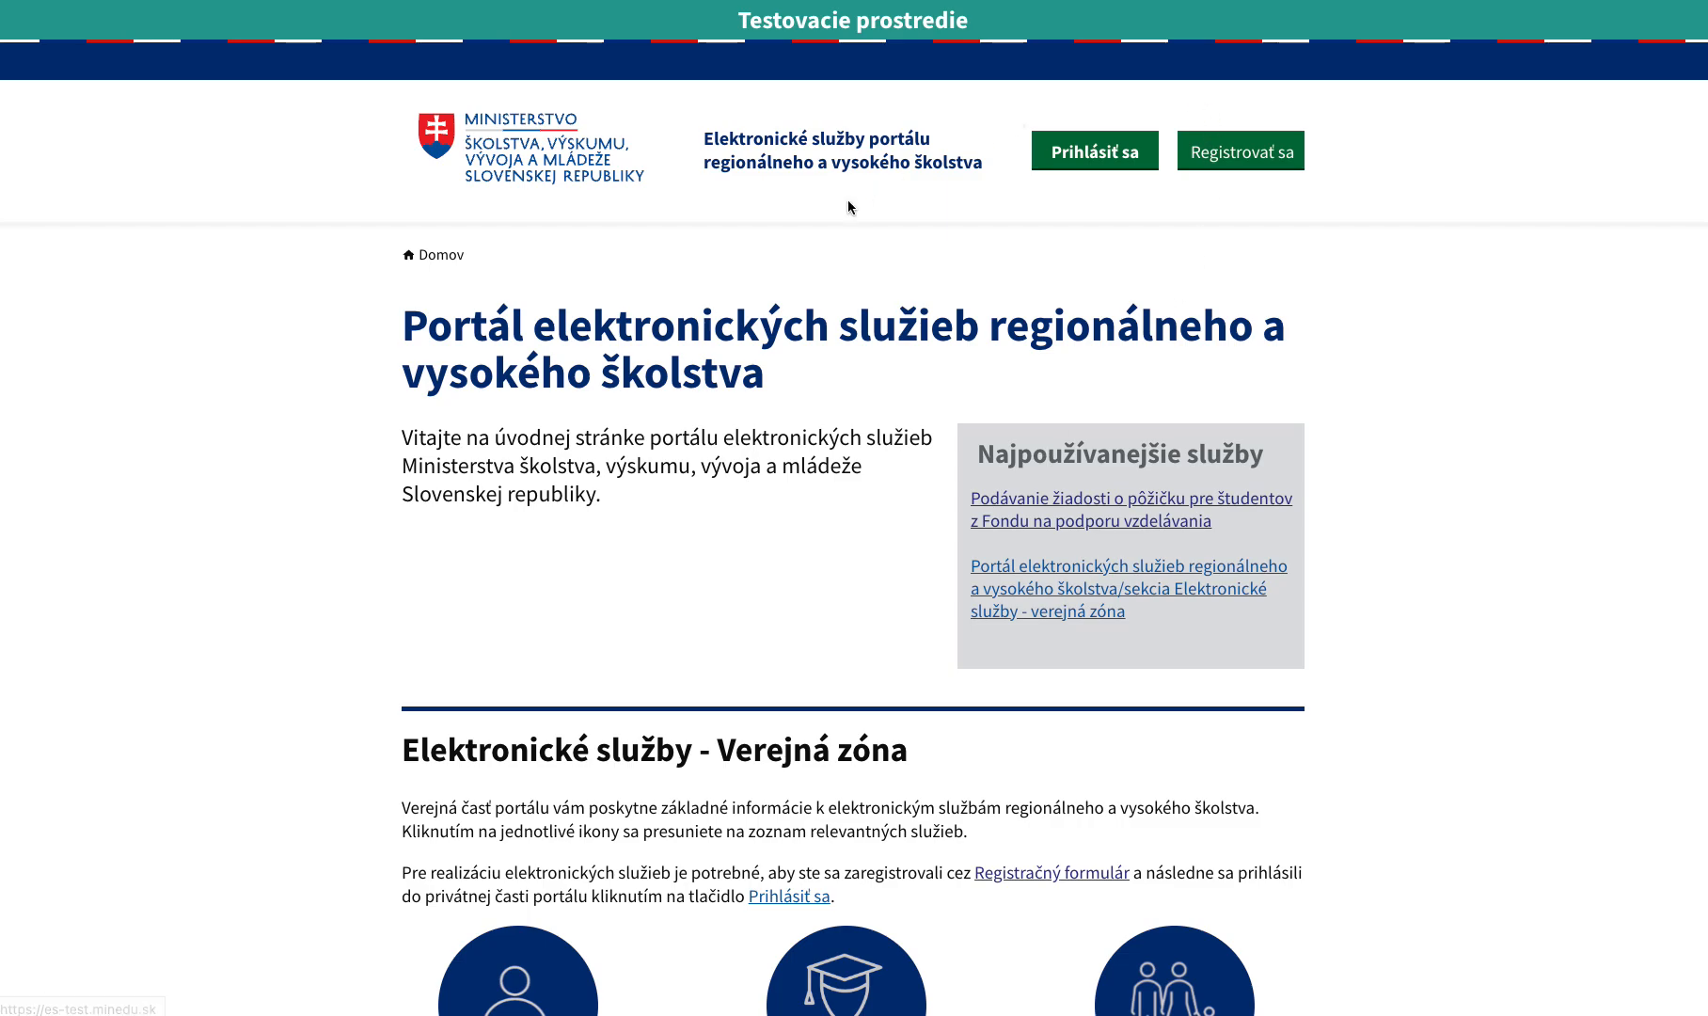
pyautogui.scroll(-1, 802, 415)
pyautogui.scroll(2, 804, 415)
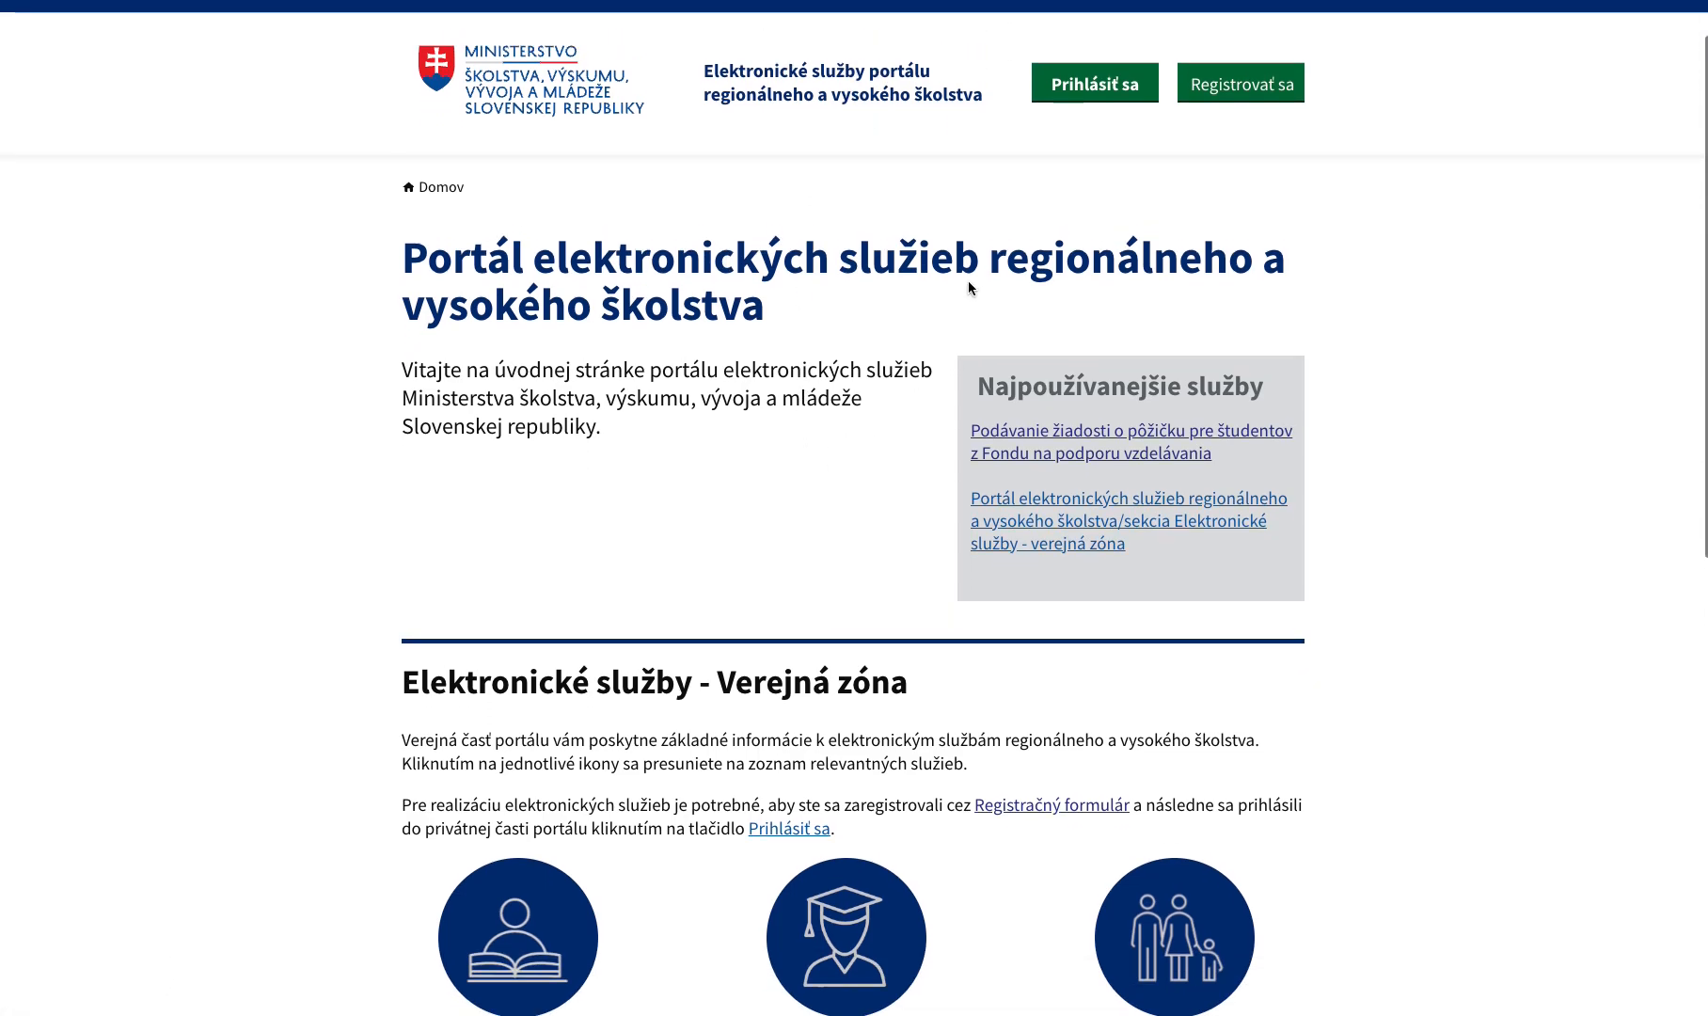
pyautogui.click(1113, 160)
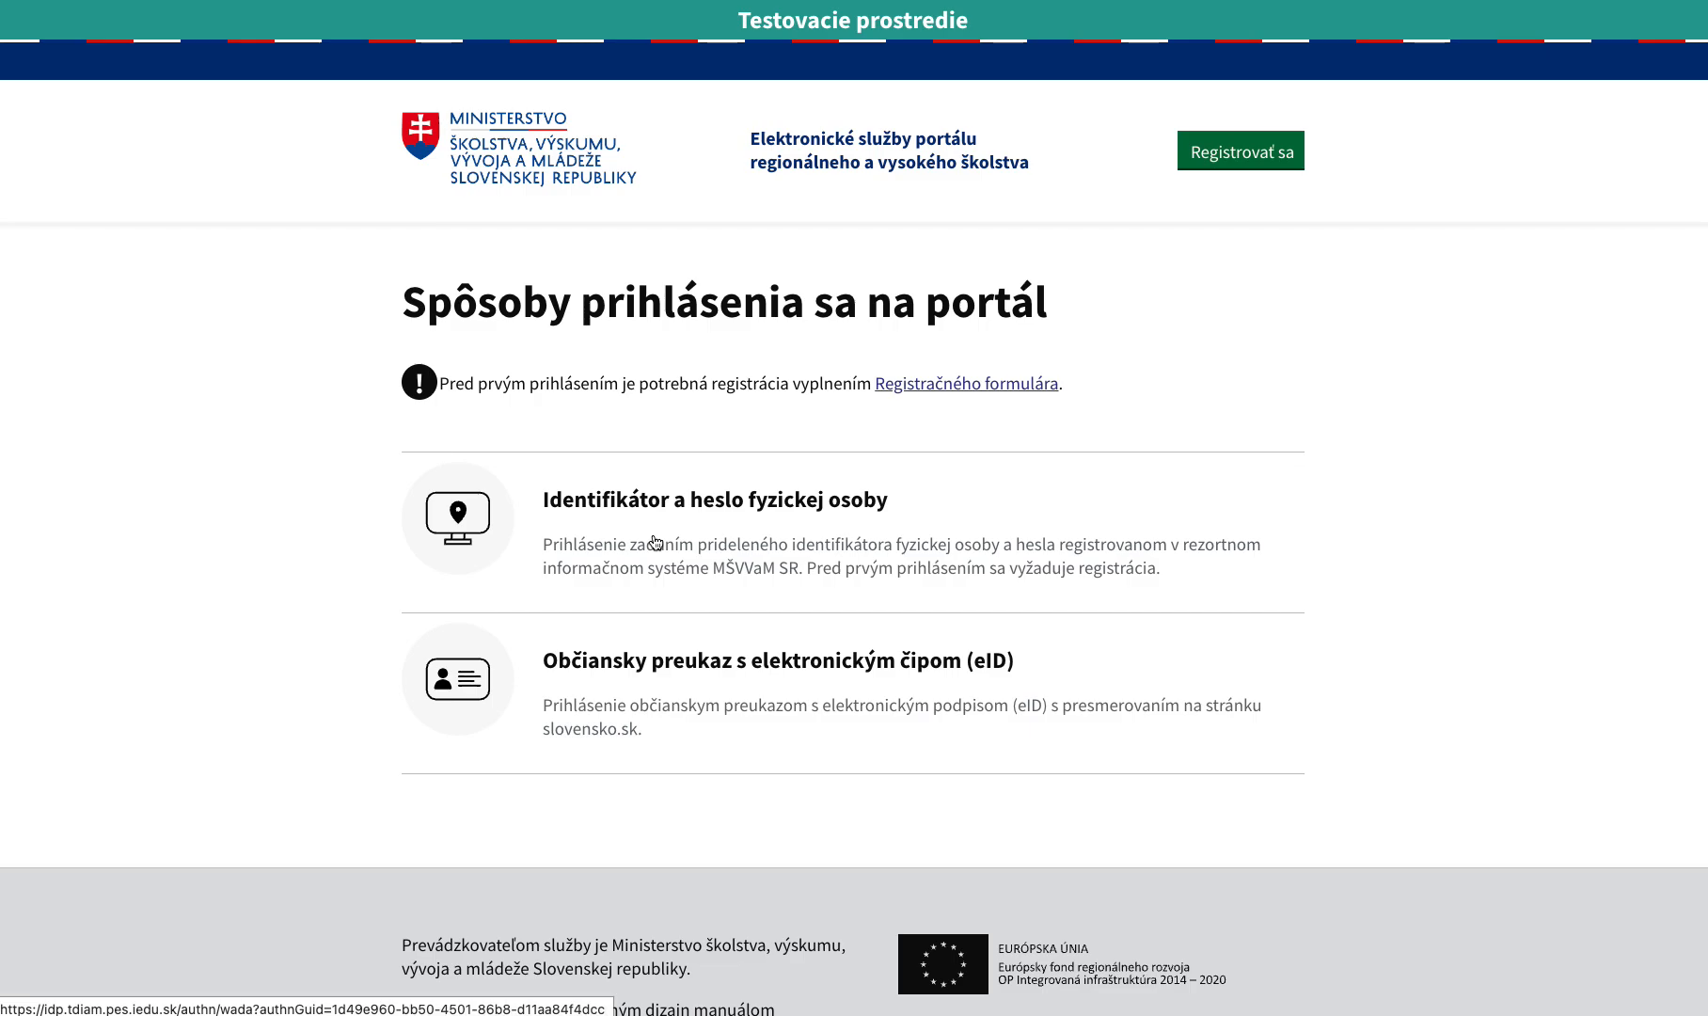
# - Choose sign-in with Identifikátor a heslo fyzickej osoby and fill in the saved personal identifier
pyautogui.click(553, 529)
pyautogui.click(445, 672)
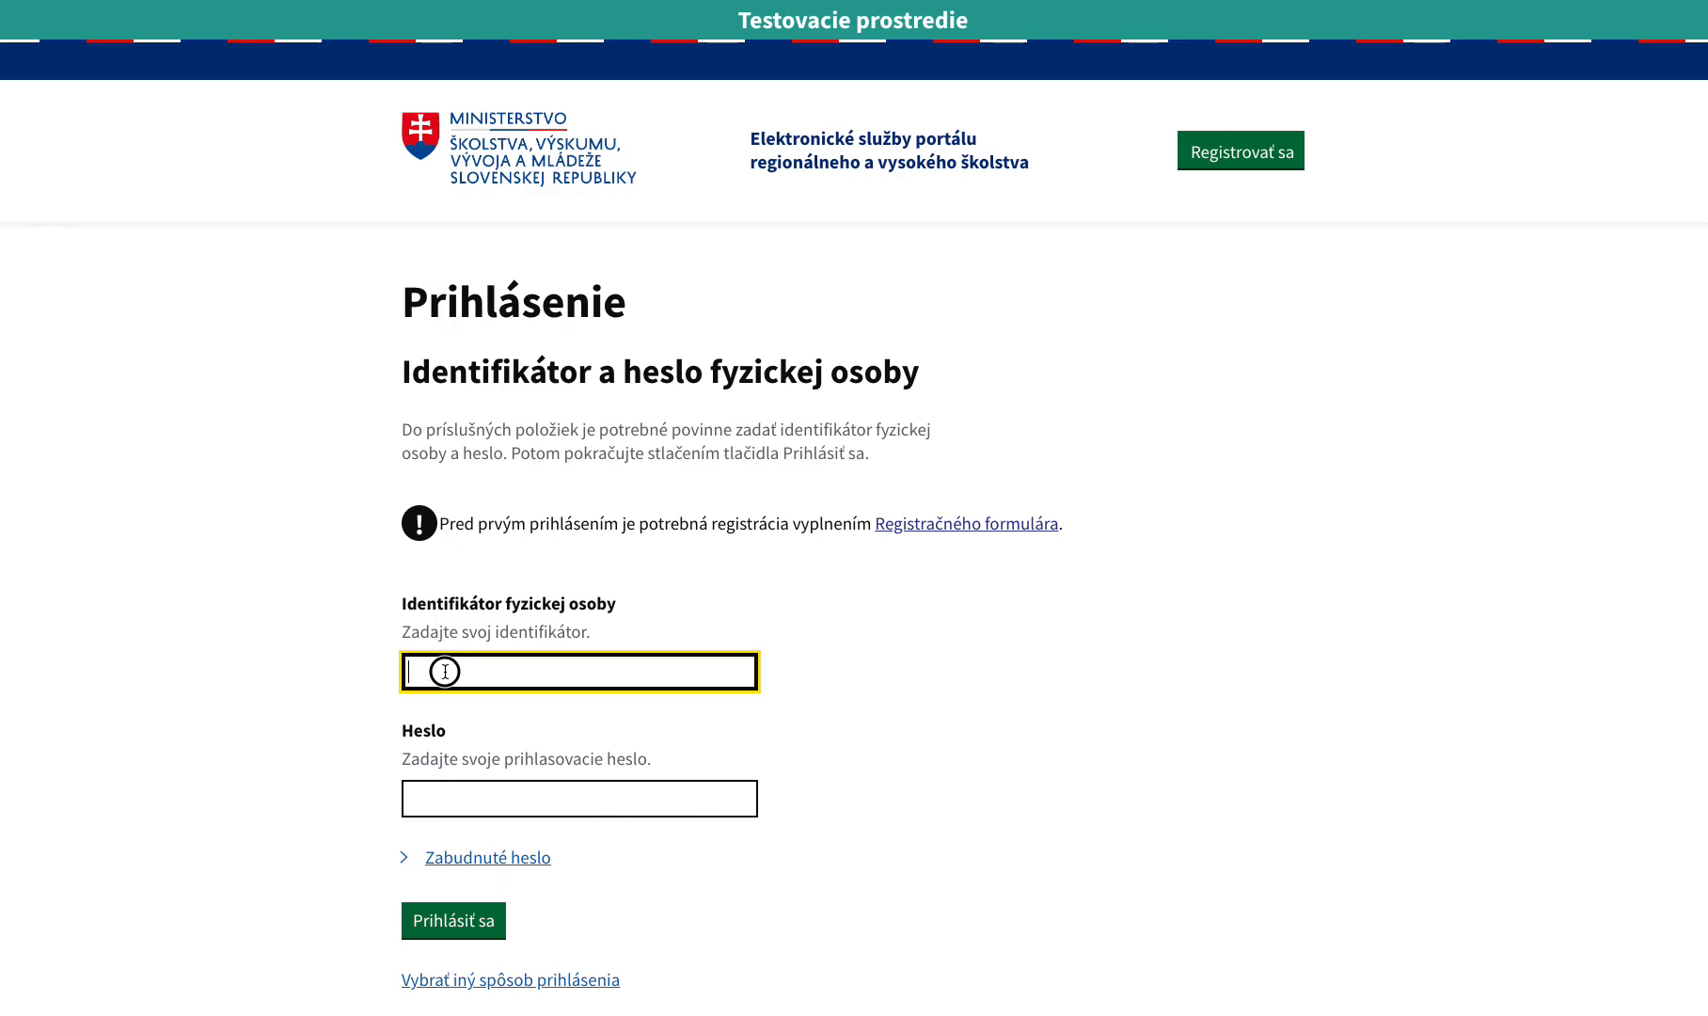
pyautogui.click(593, 708)
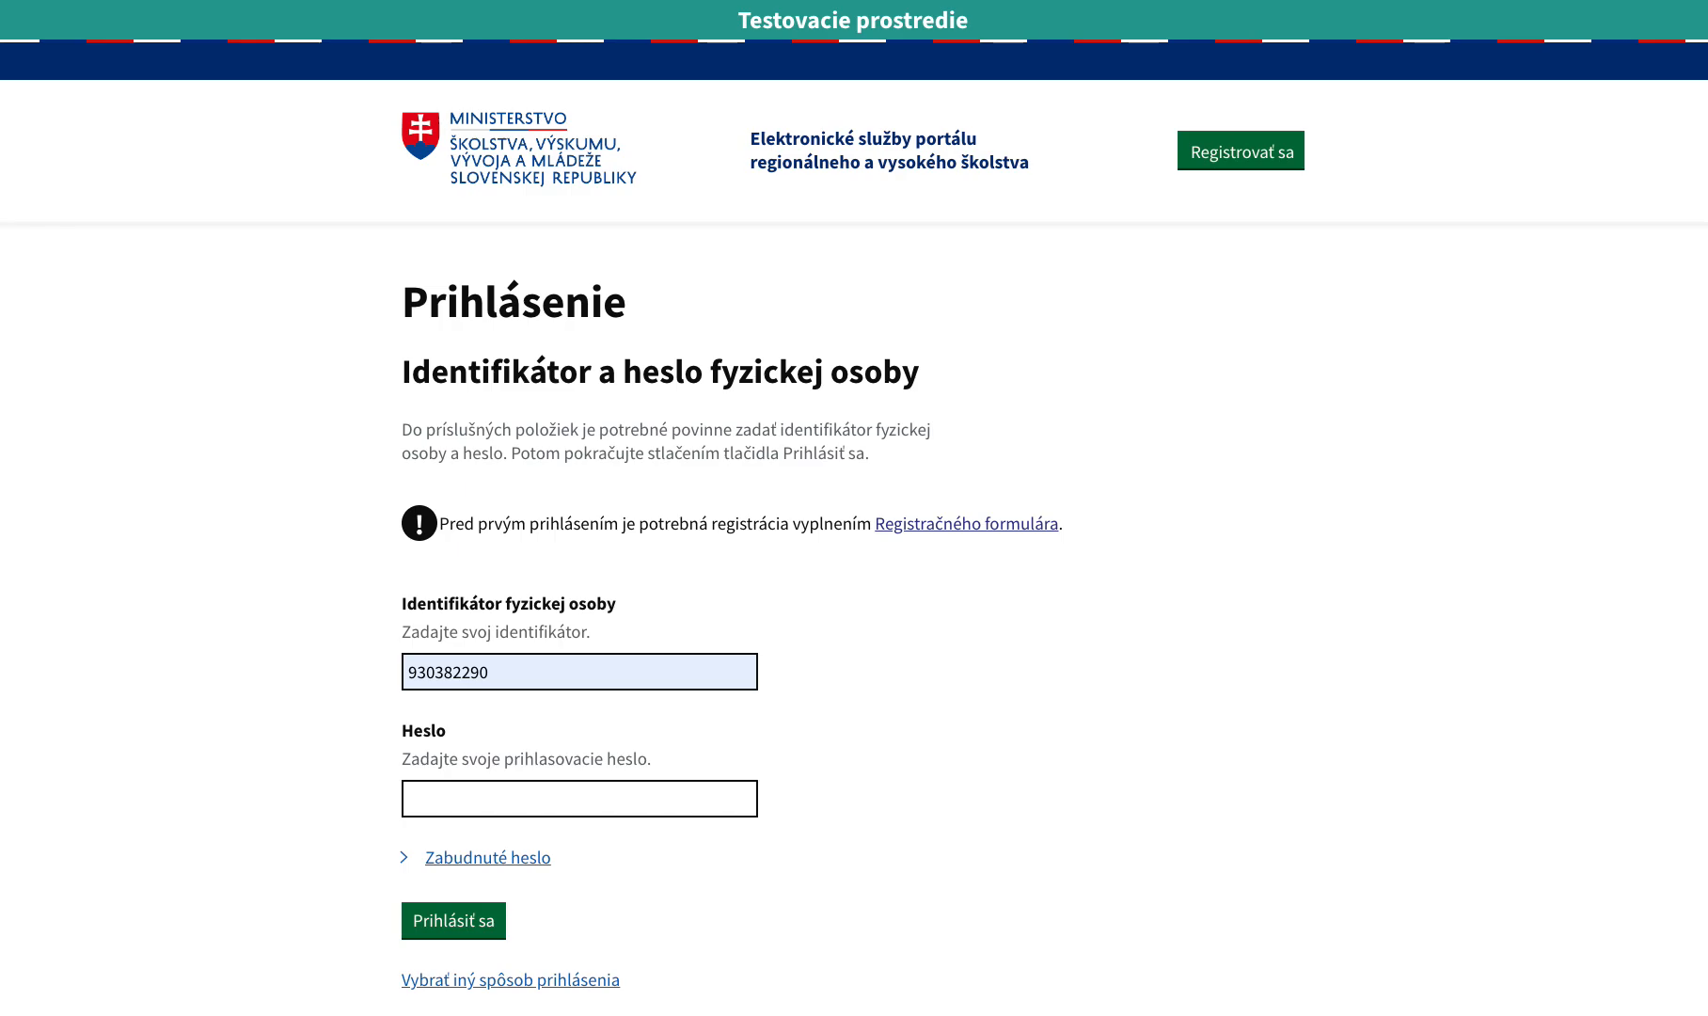
# - Enter the account password in the Heslo field and sign in to the portal
pyautogui.click(440, 802)
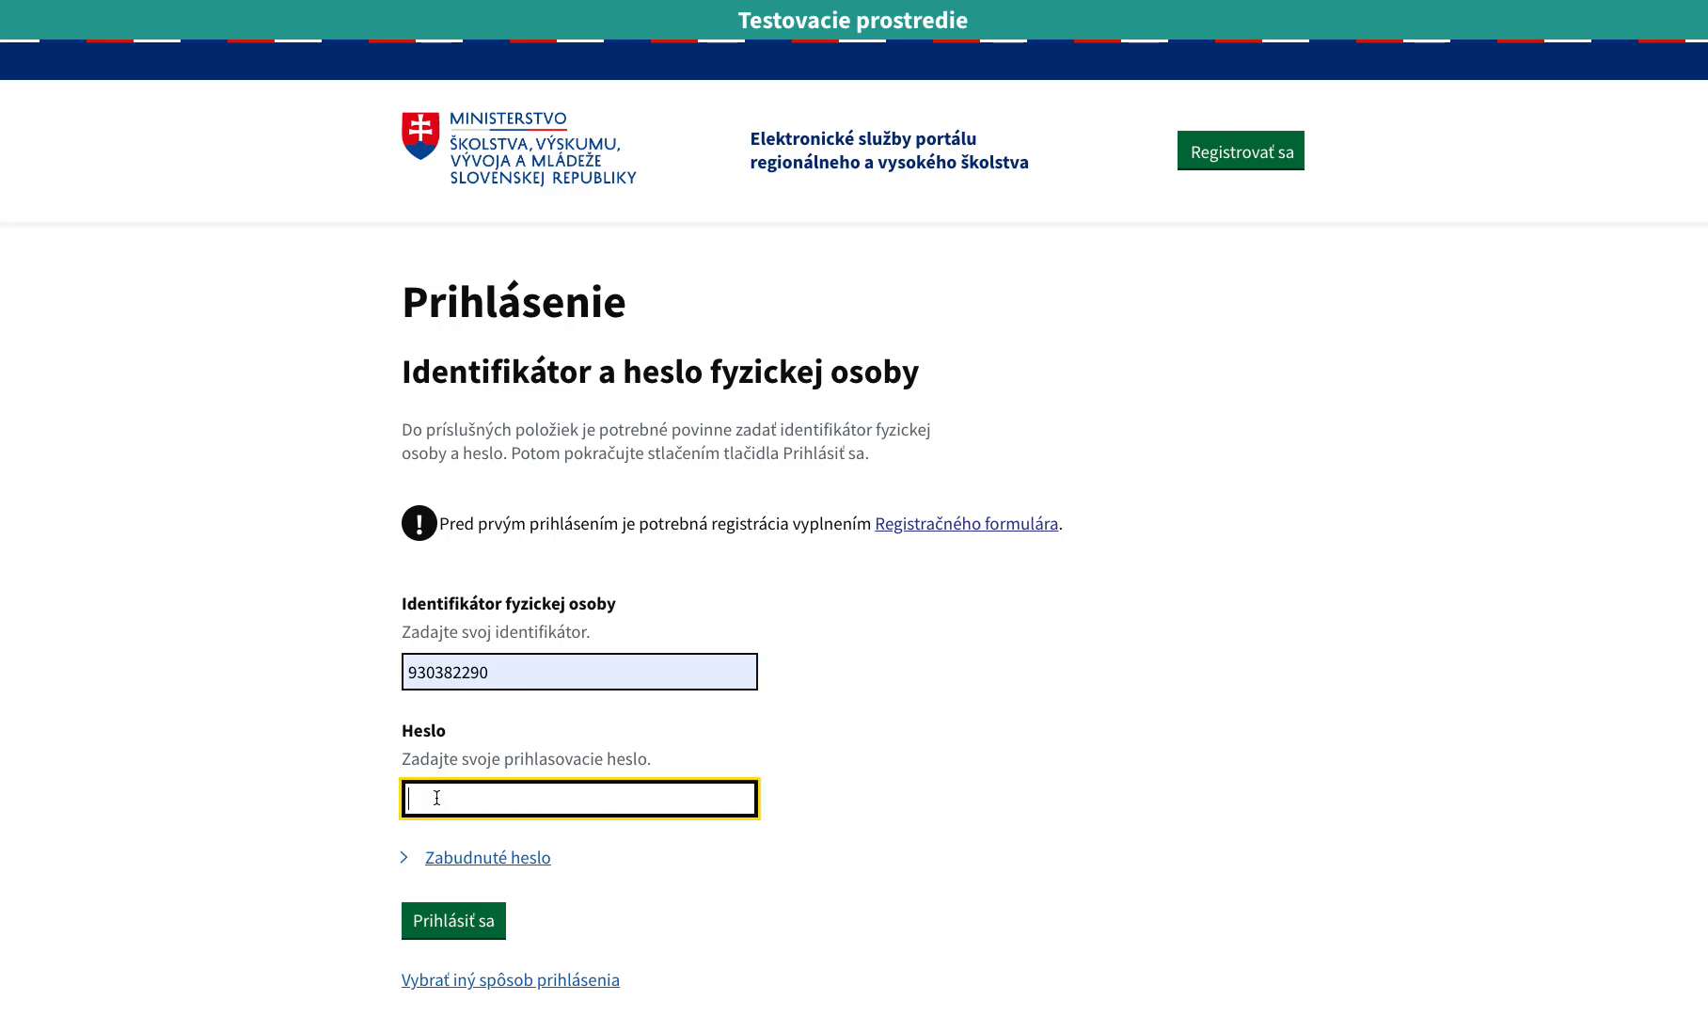
pyautogui.write('•••••••••••••')
pyautogui.click(426, 927)
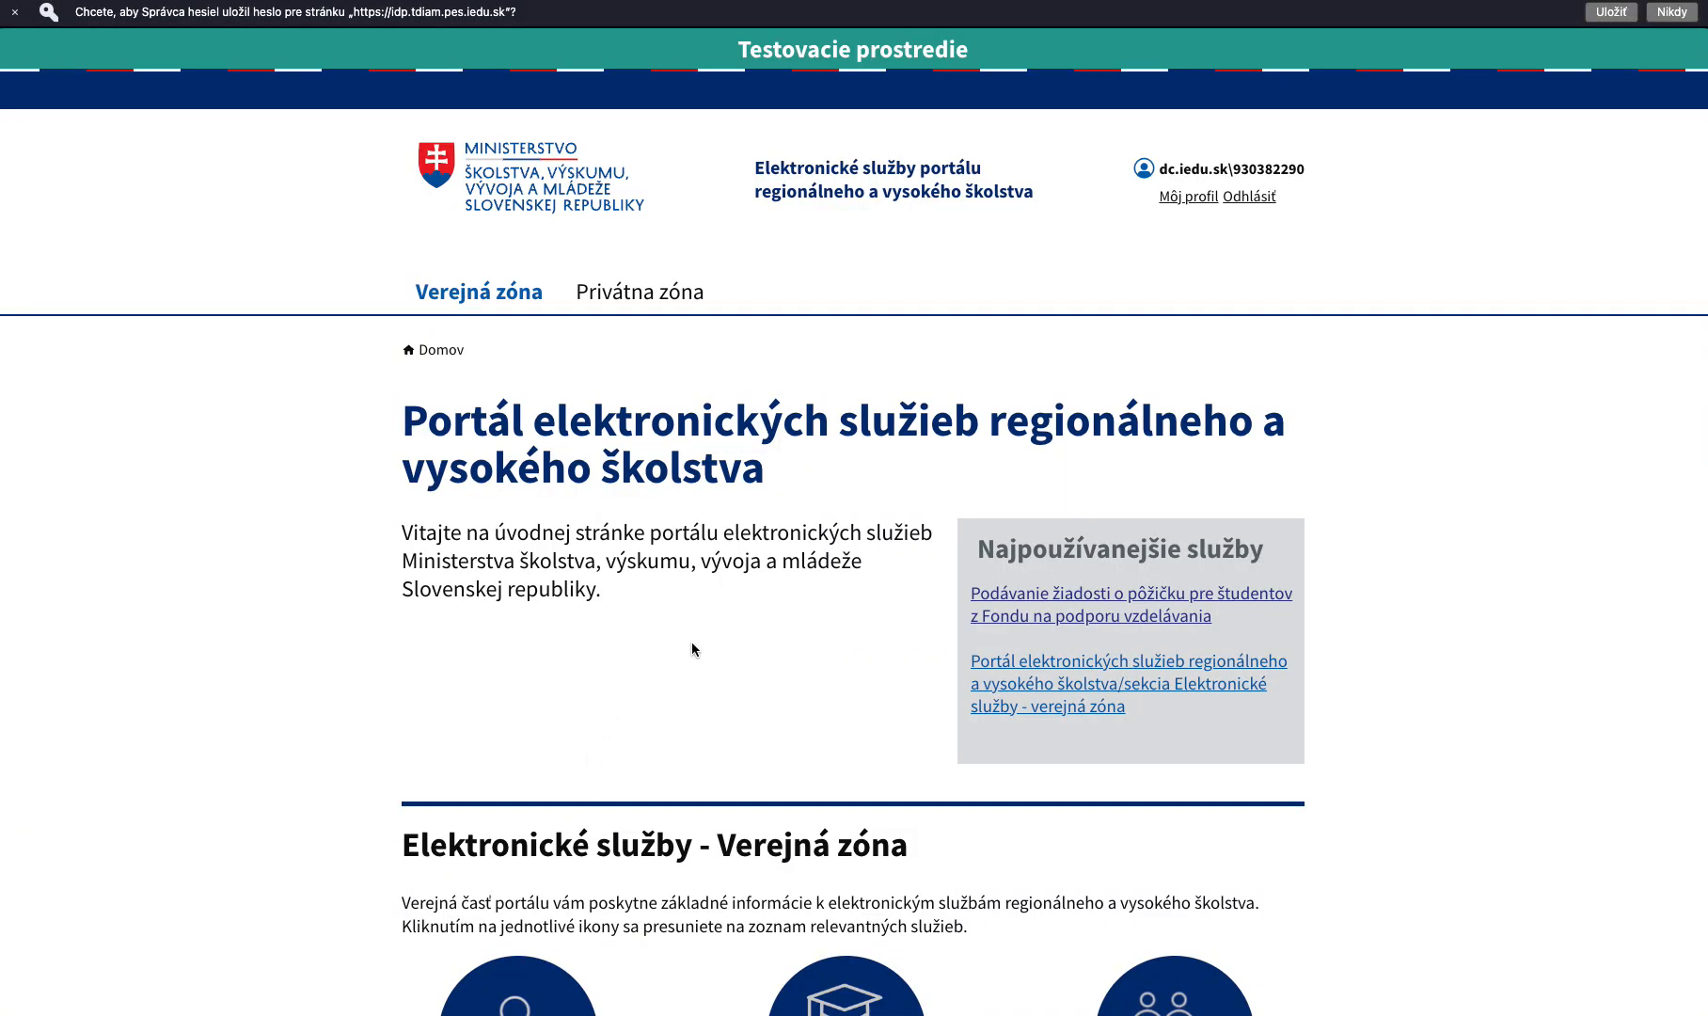
# - Open the public-zone services for Študent and choose Podávanie žiadosti o pôžičku pre študentov z Fondu na podporu vzdelávania
pyautogui.scroll(-3, 691, 644)
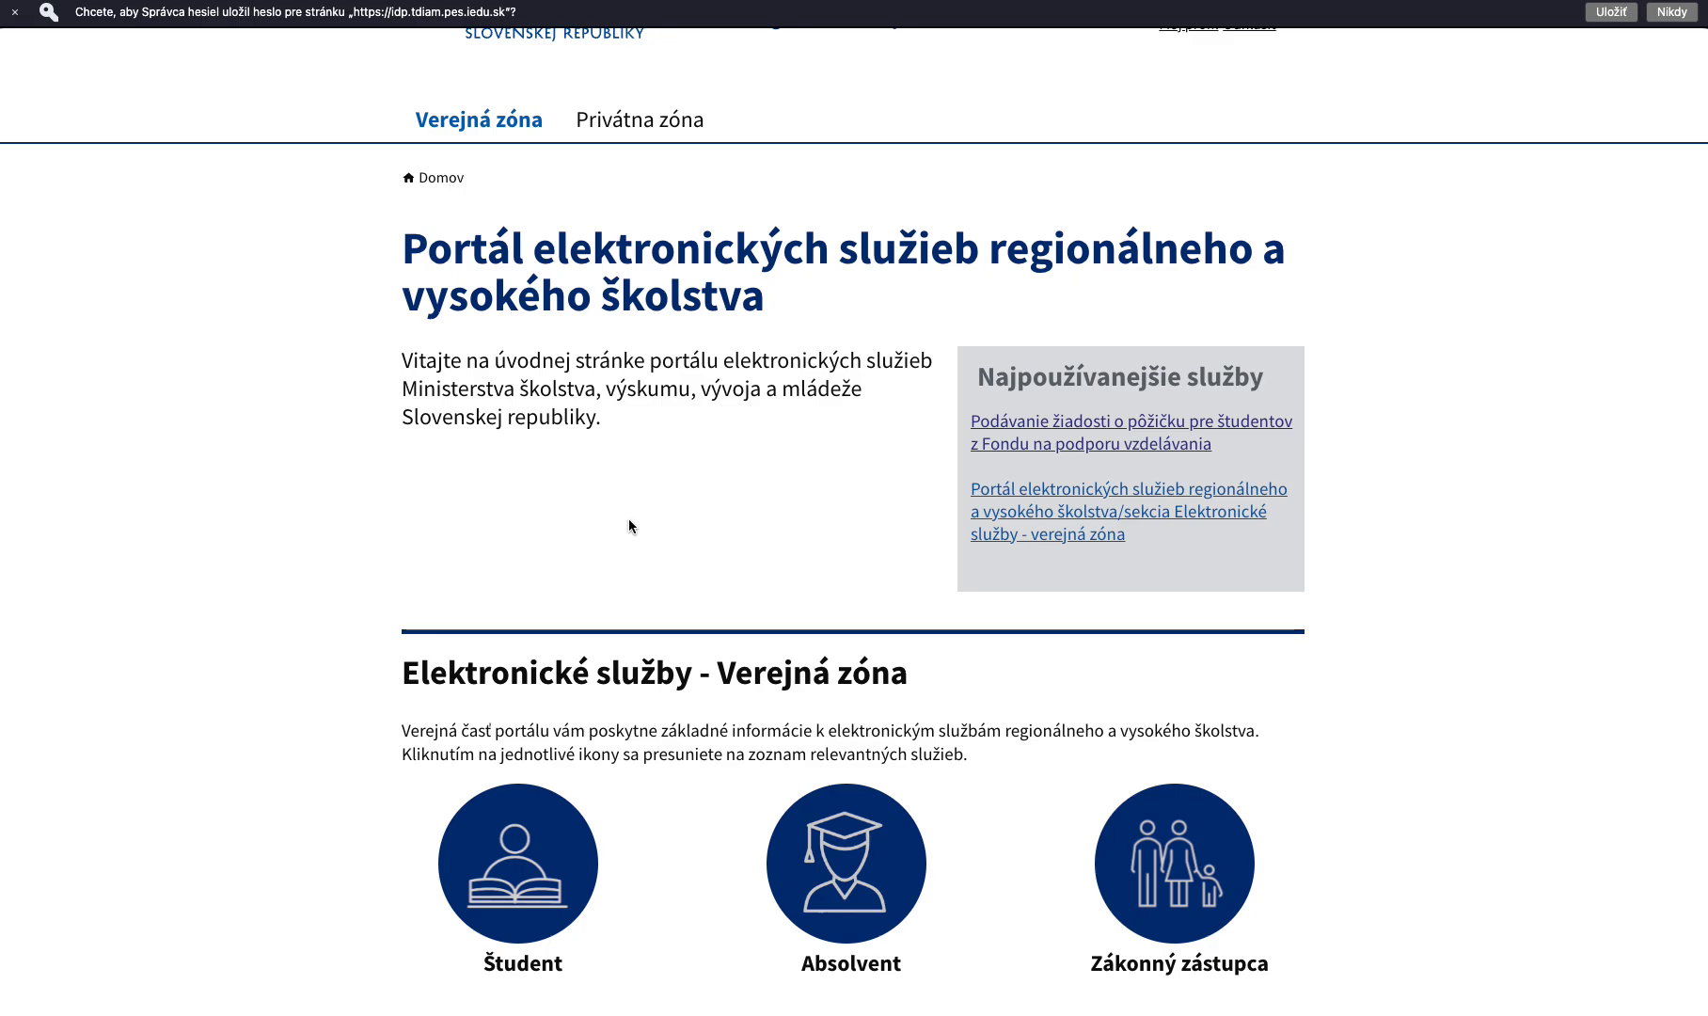
pyautogui.scroll(-5, 626, 522)
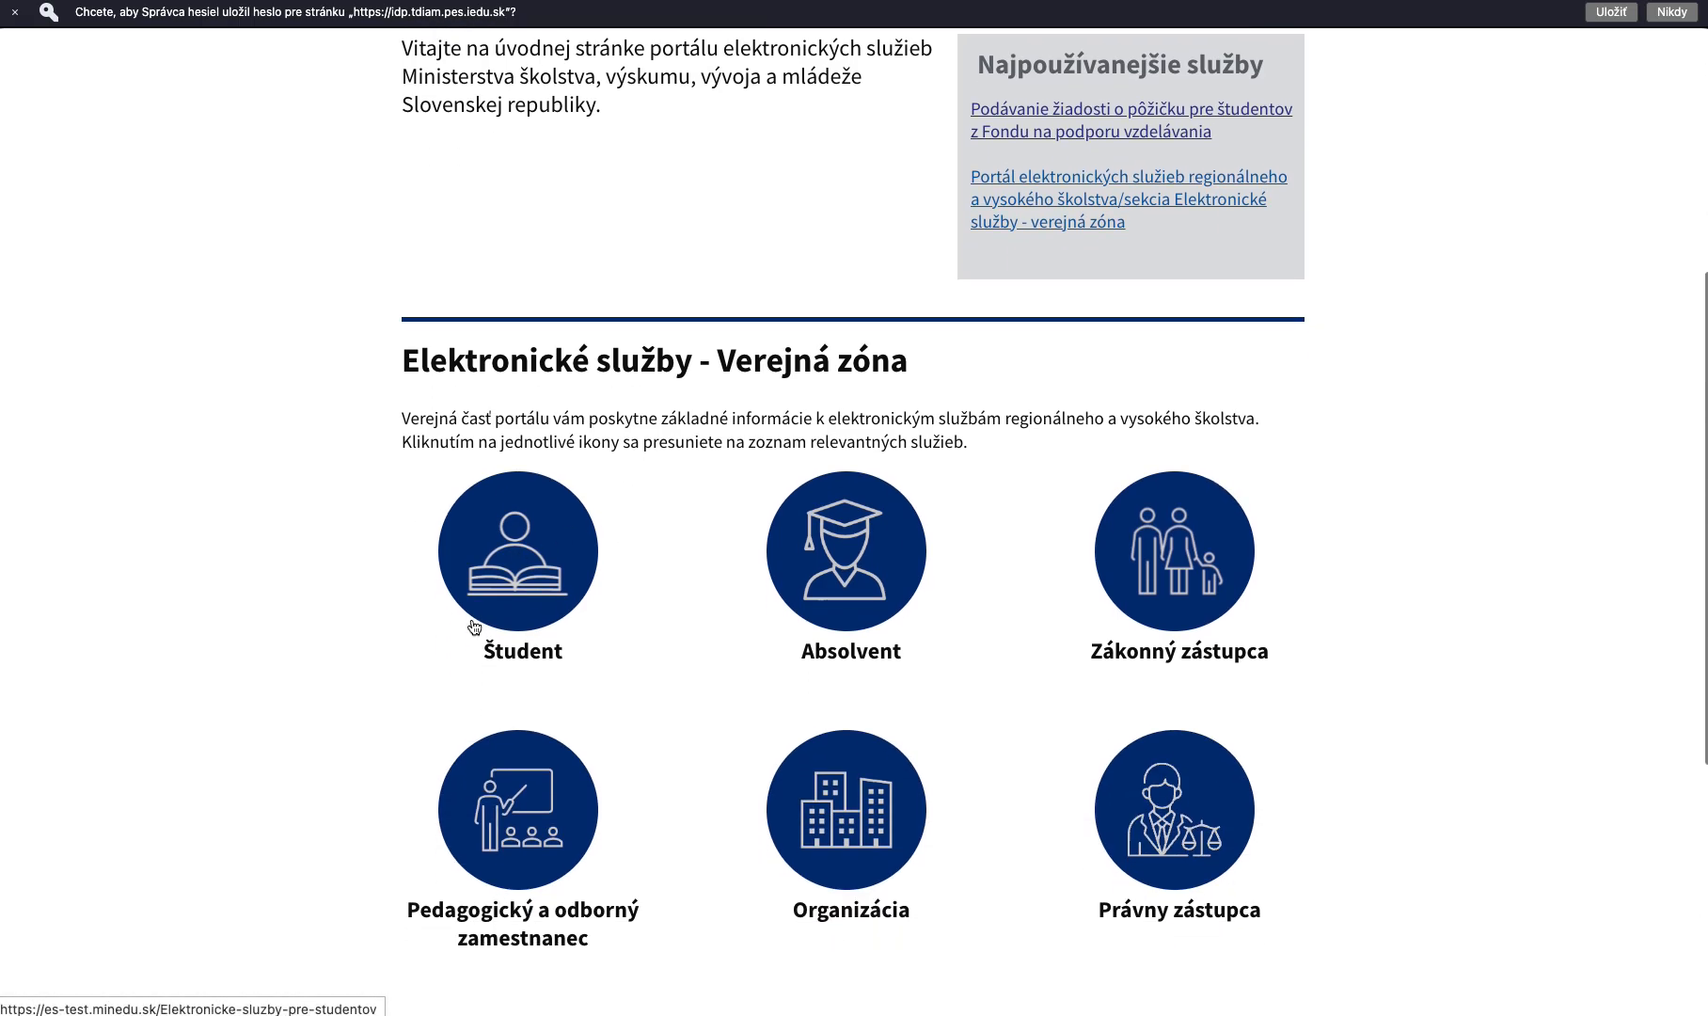
pyautogui.scroll(-1, 609, 639)
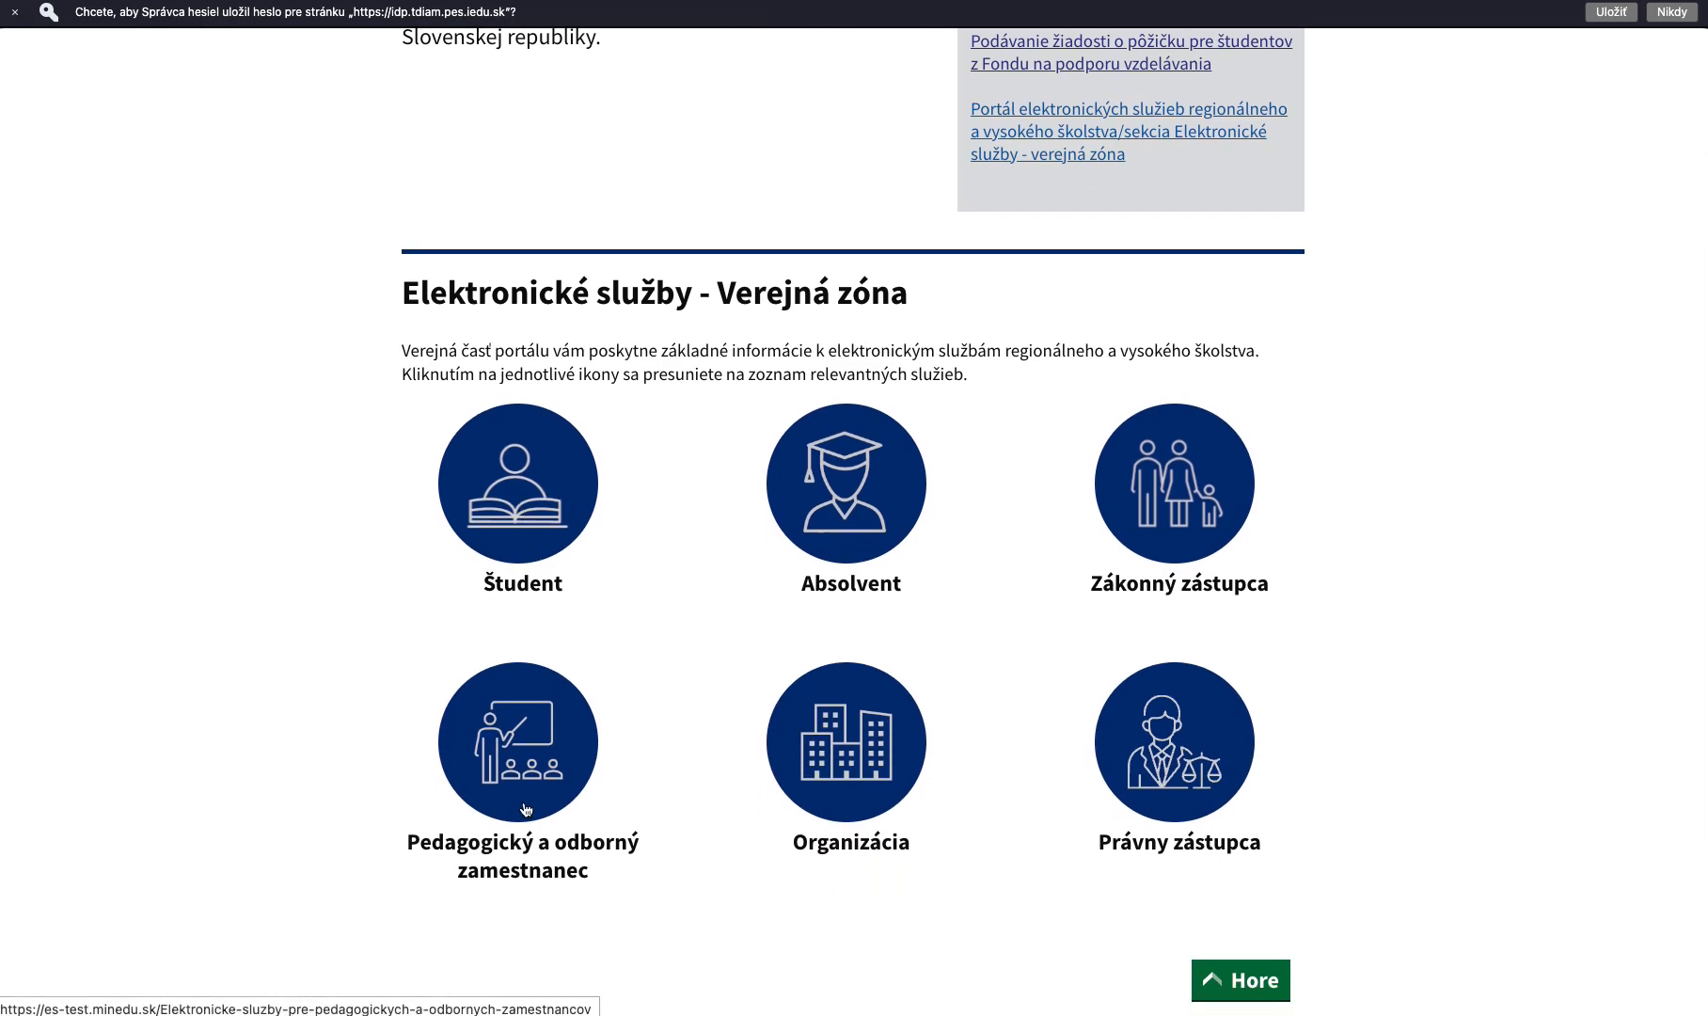
pyautogui.click(504, 530)
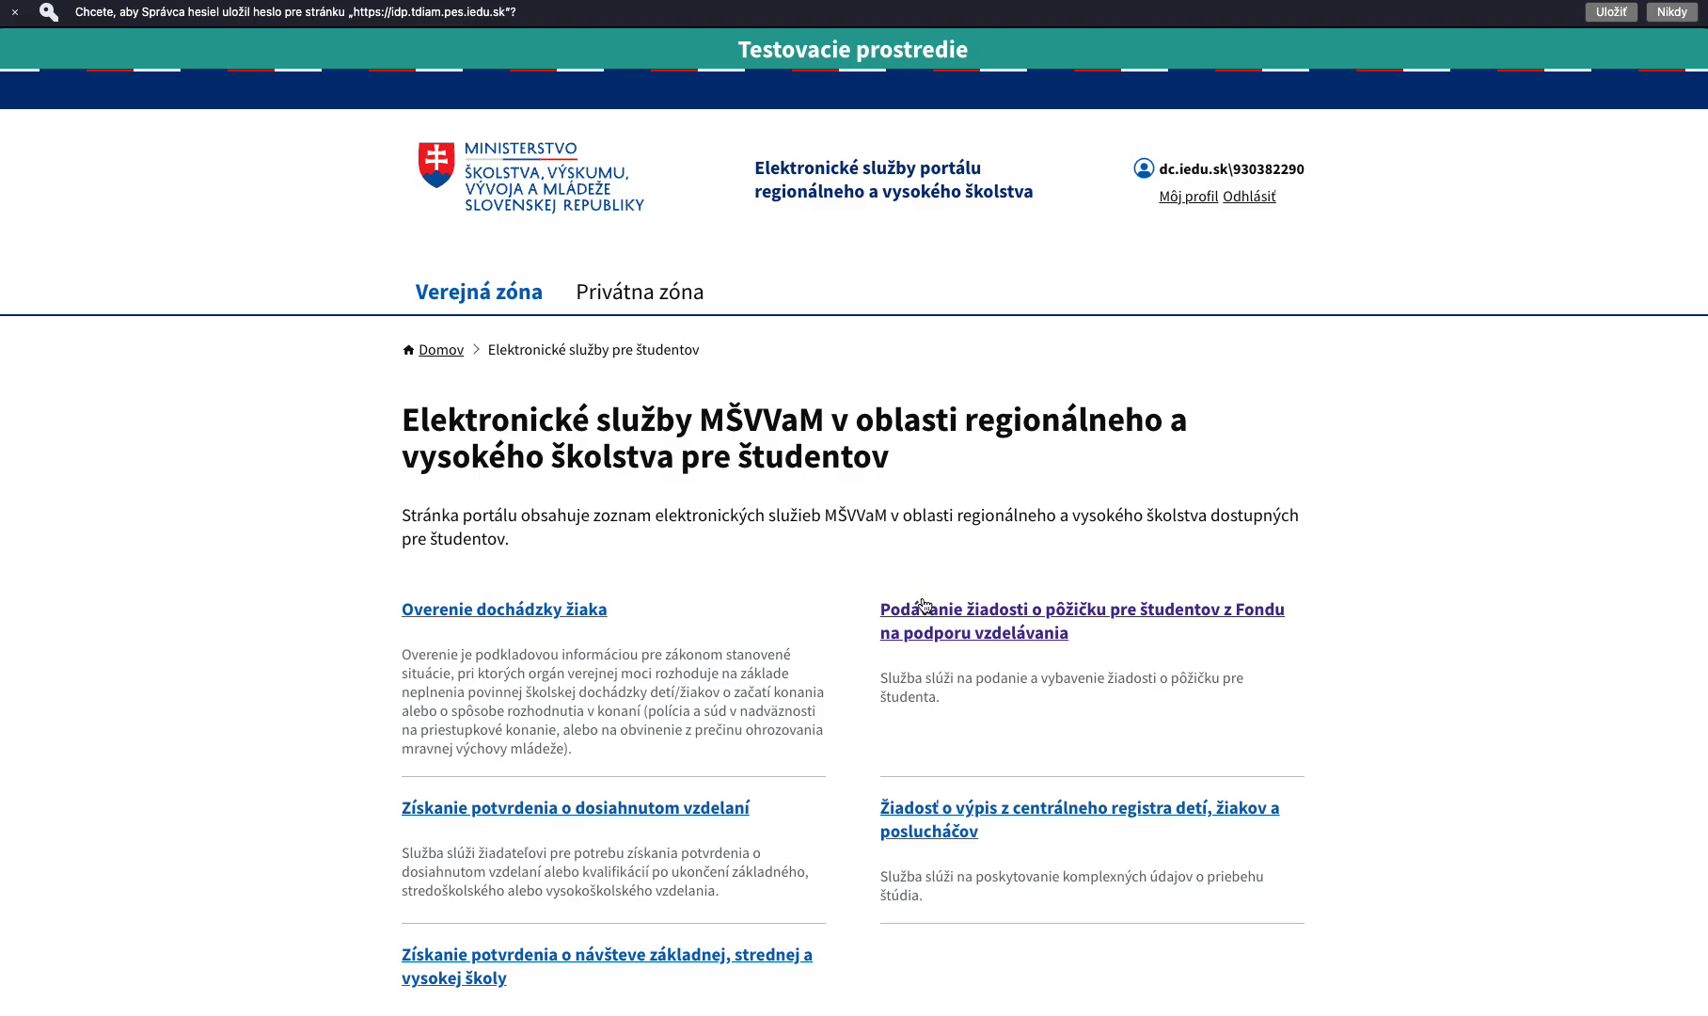
pyautogui.scroll(-2, 634, 508)
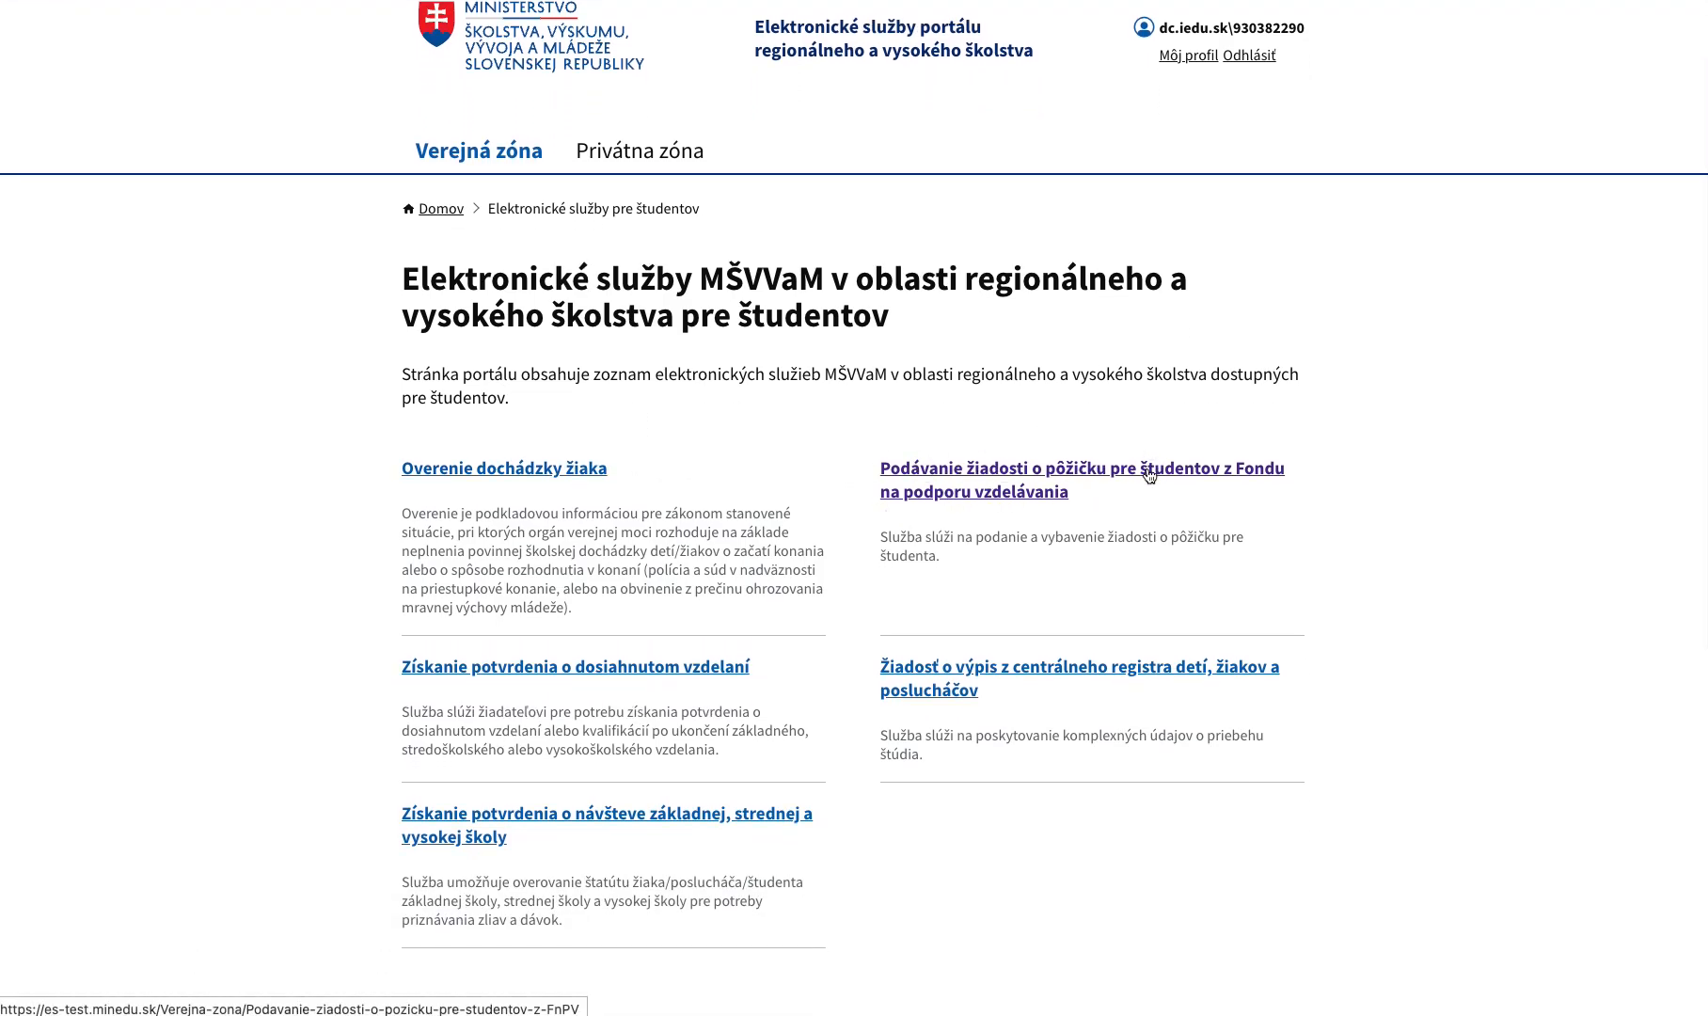
pyautogui.click(964, 498)
# - Review the offered student loan types and open the application for the loan secured by a guarantor (zabezpečenú ručiteľom)
pyautogui.scroll(-6, 949, 515)
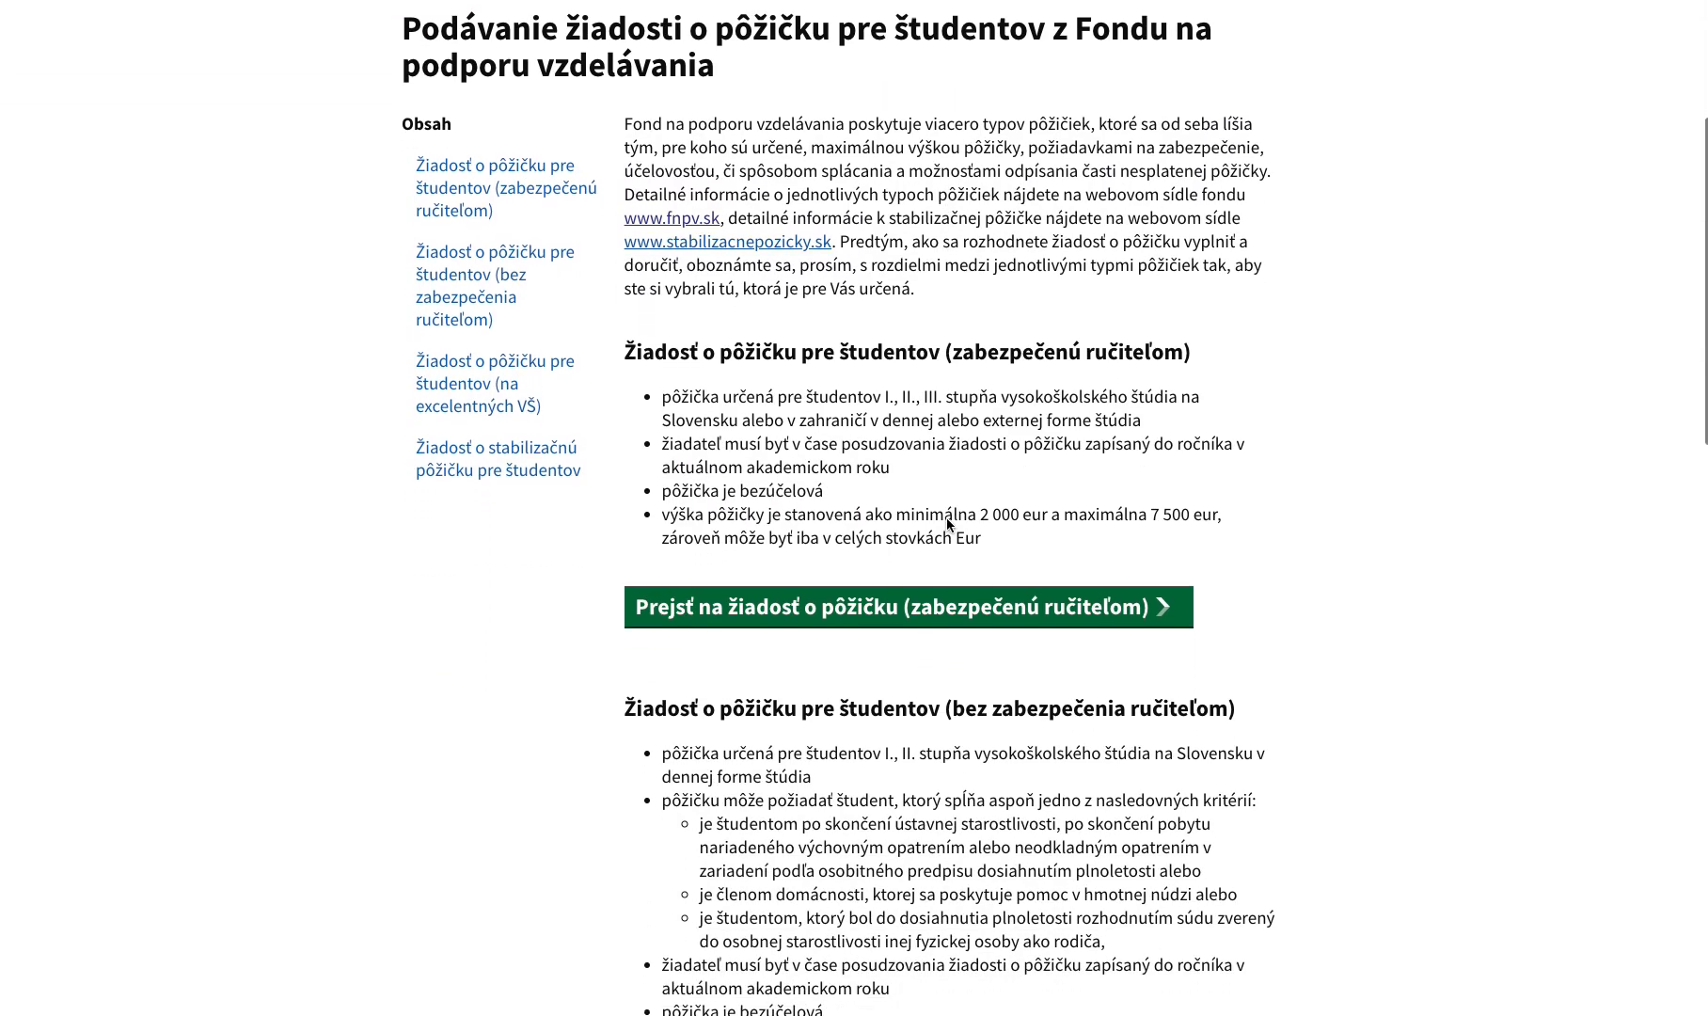
pyautogui.scroll(-5, 949, 527)
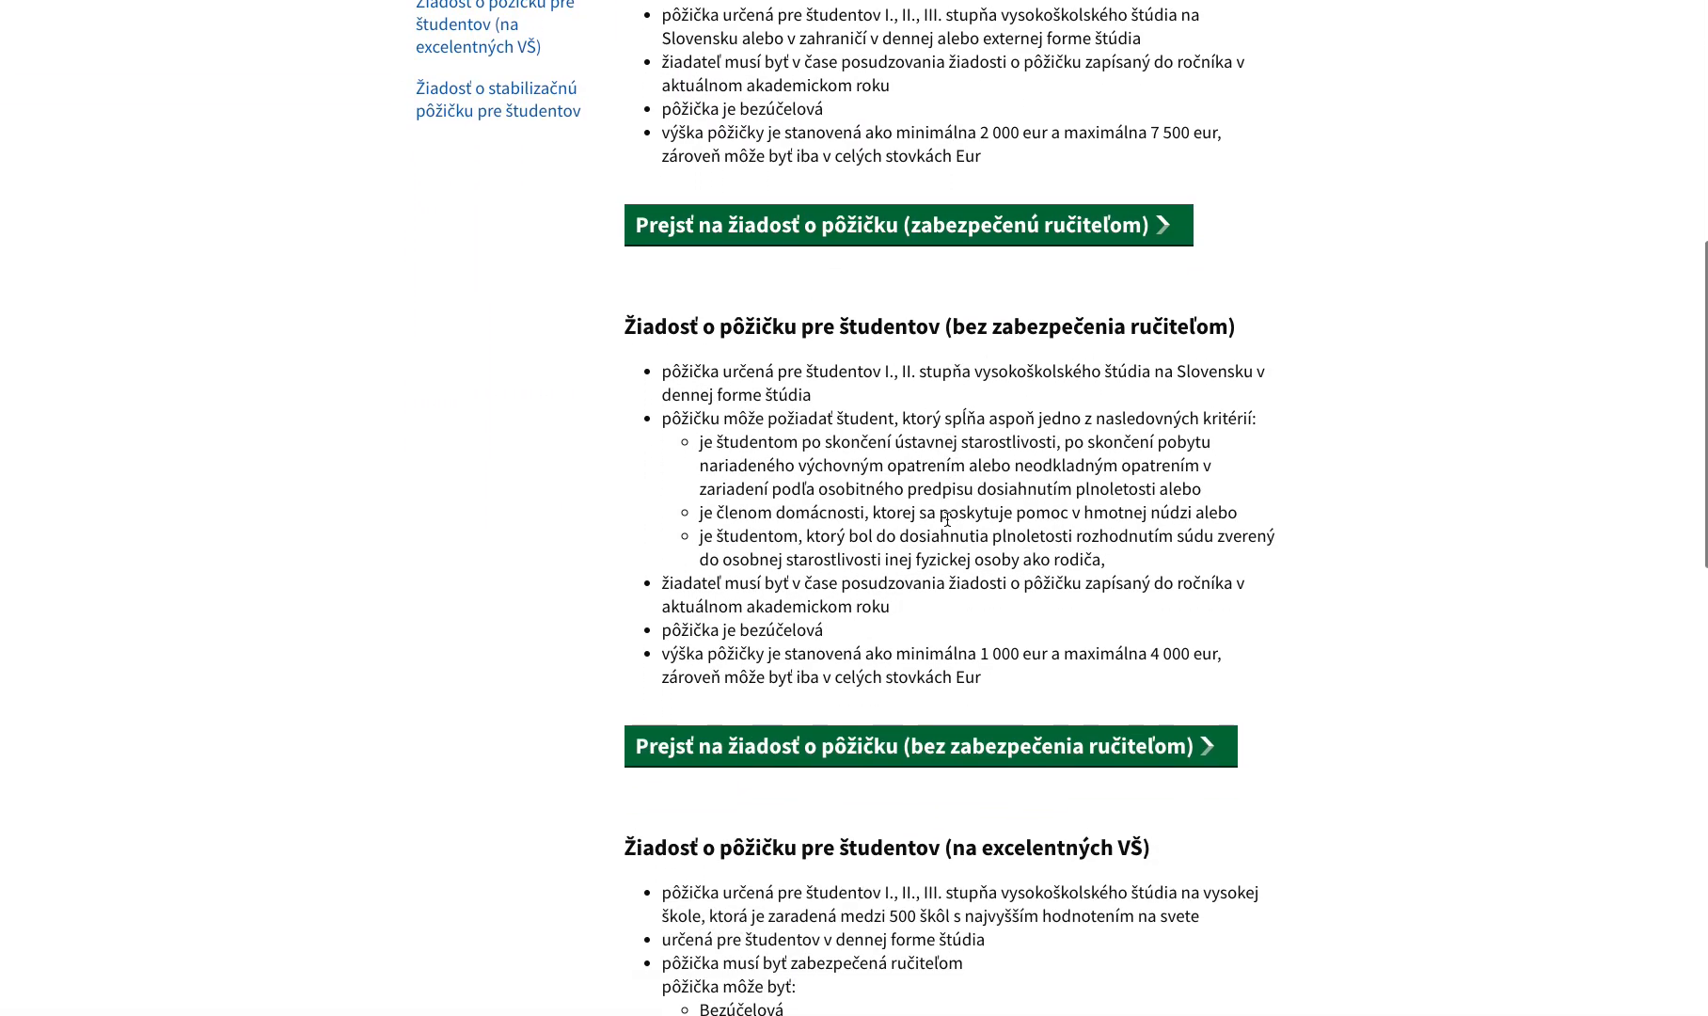
pyautogui.scroll(-6, 947, 519)
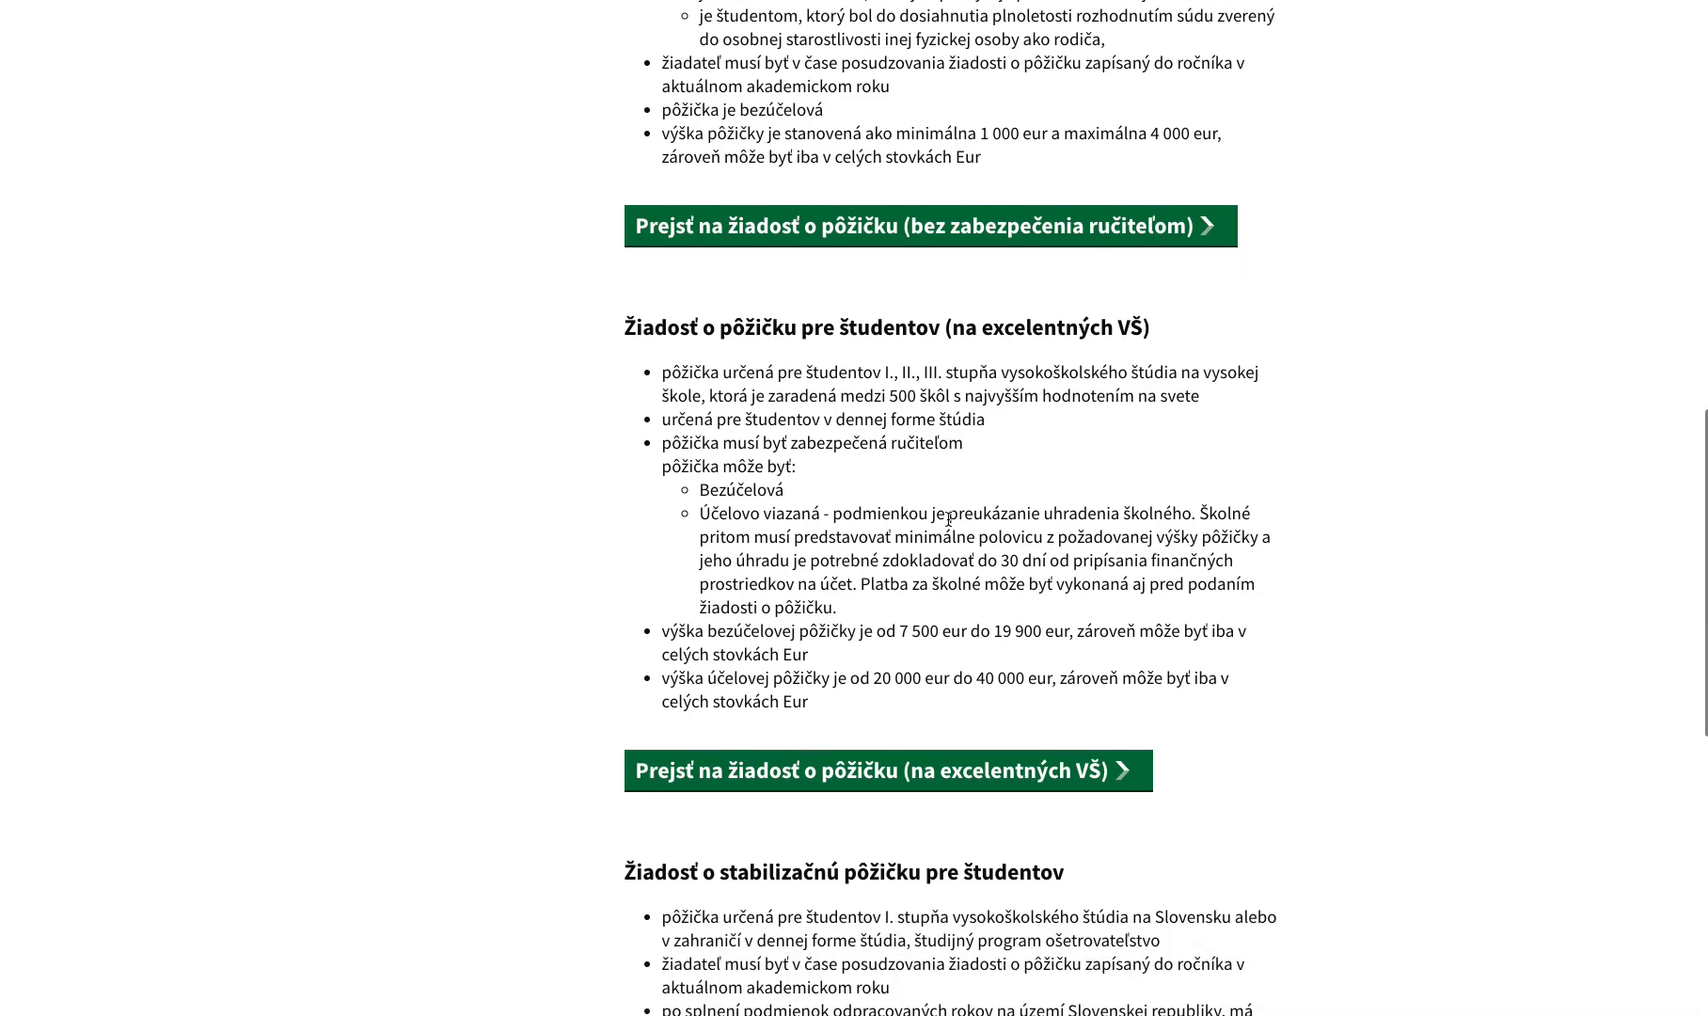
pyautogui.scroll(-1, 948, 525)
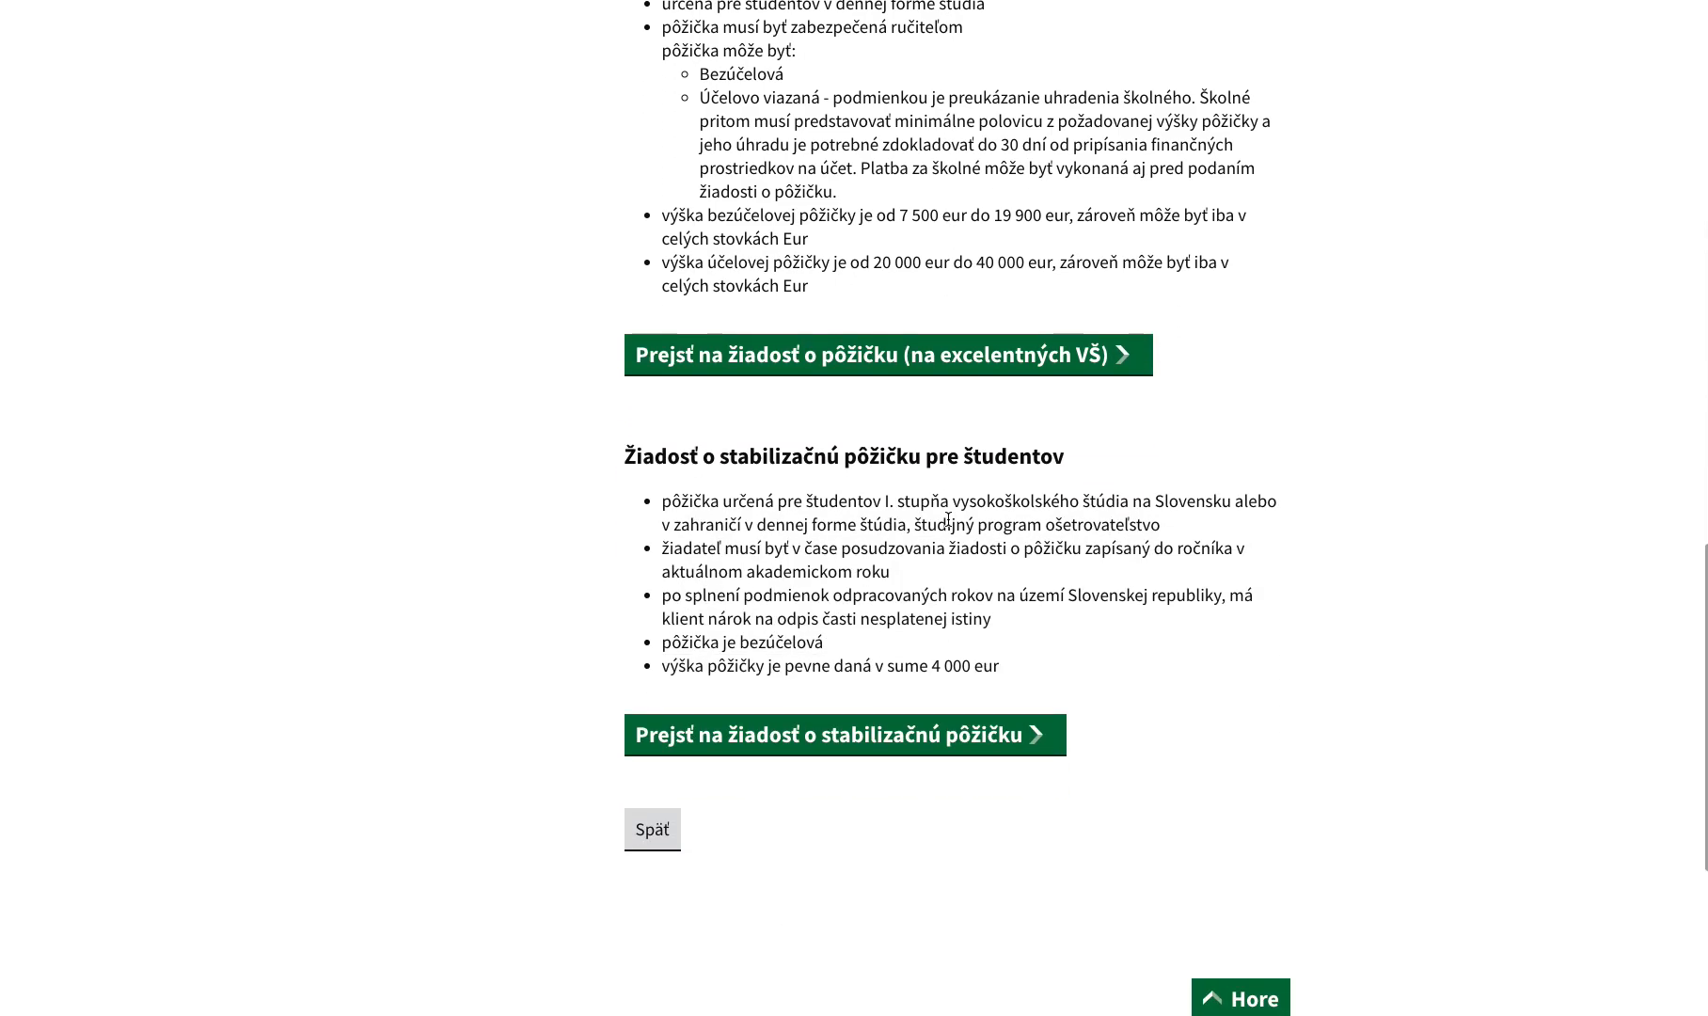
pyautogui.scroll(5, 947, 522)
pyautogui.scroll(9, 948, 519)
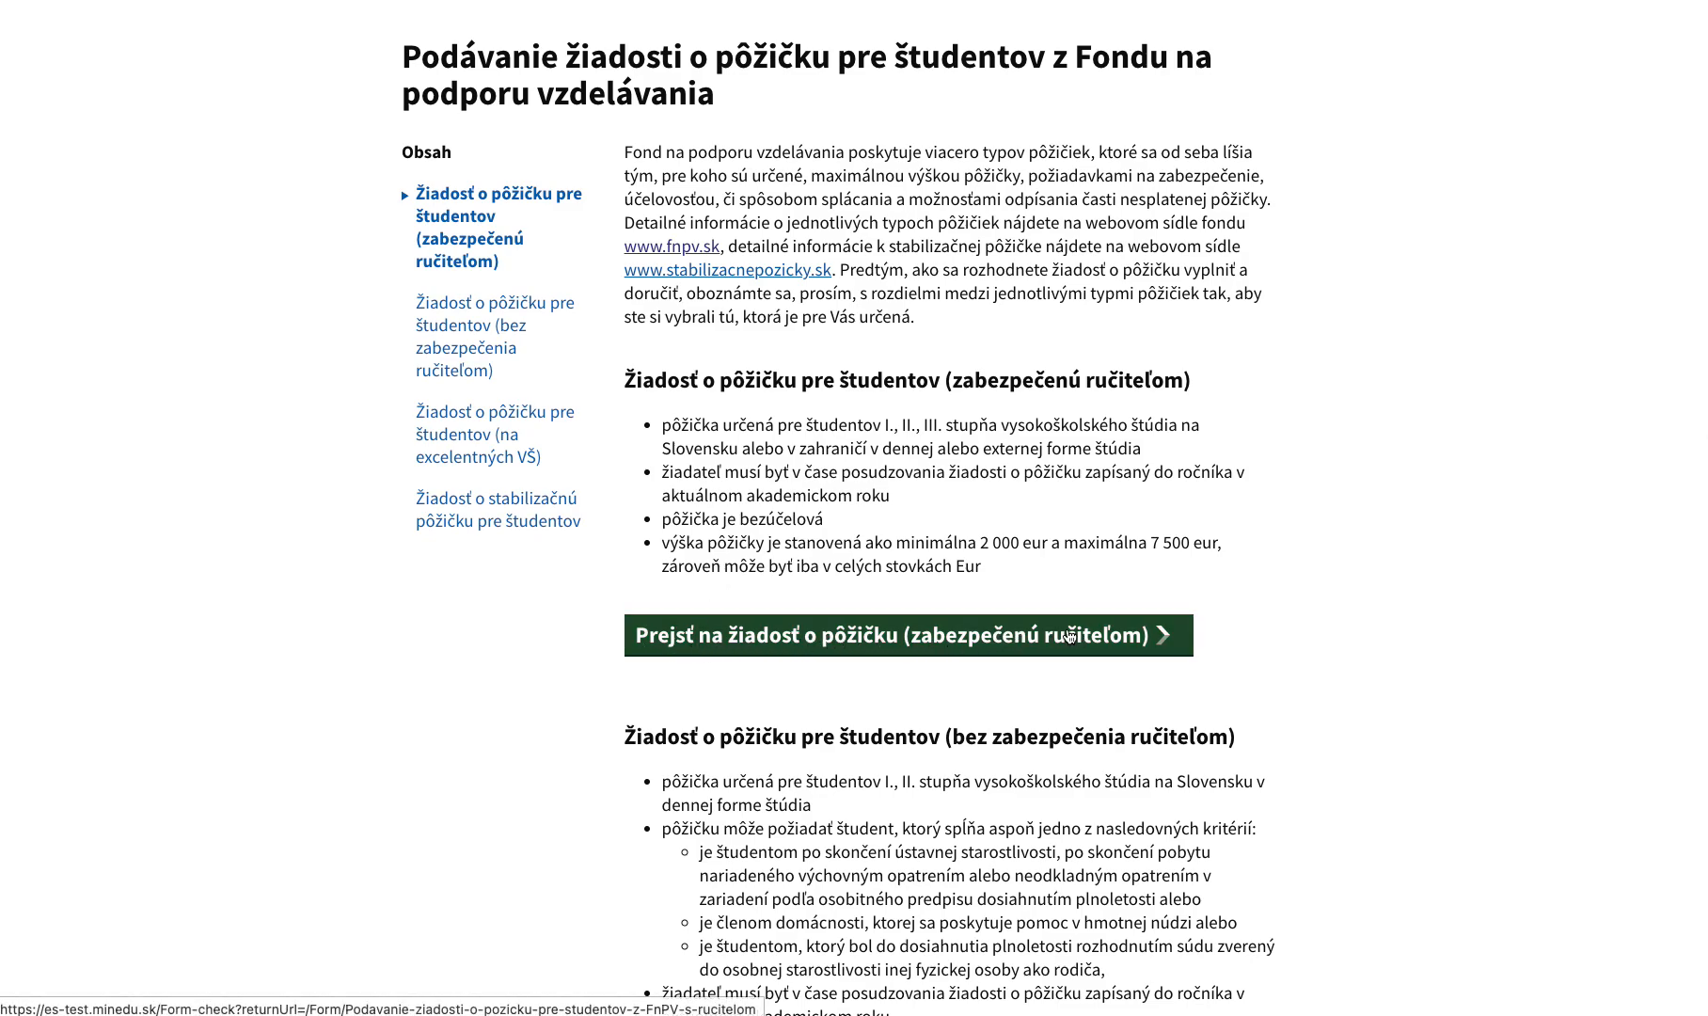
pyautogui.scroll(-2, 1032, 619)
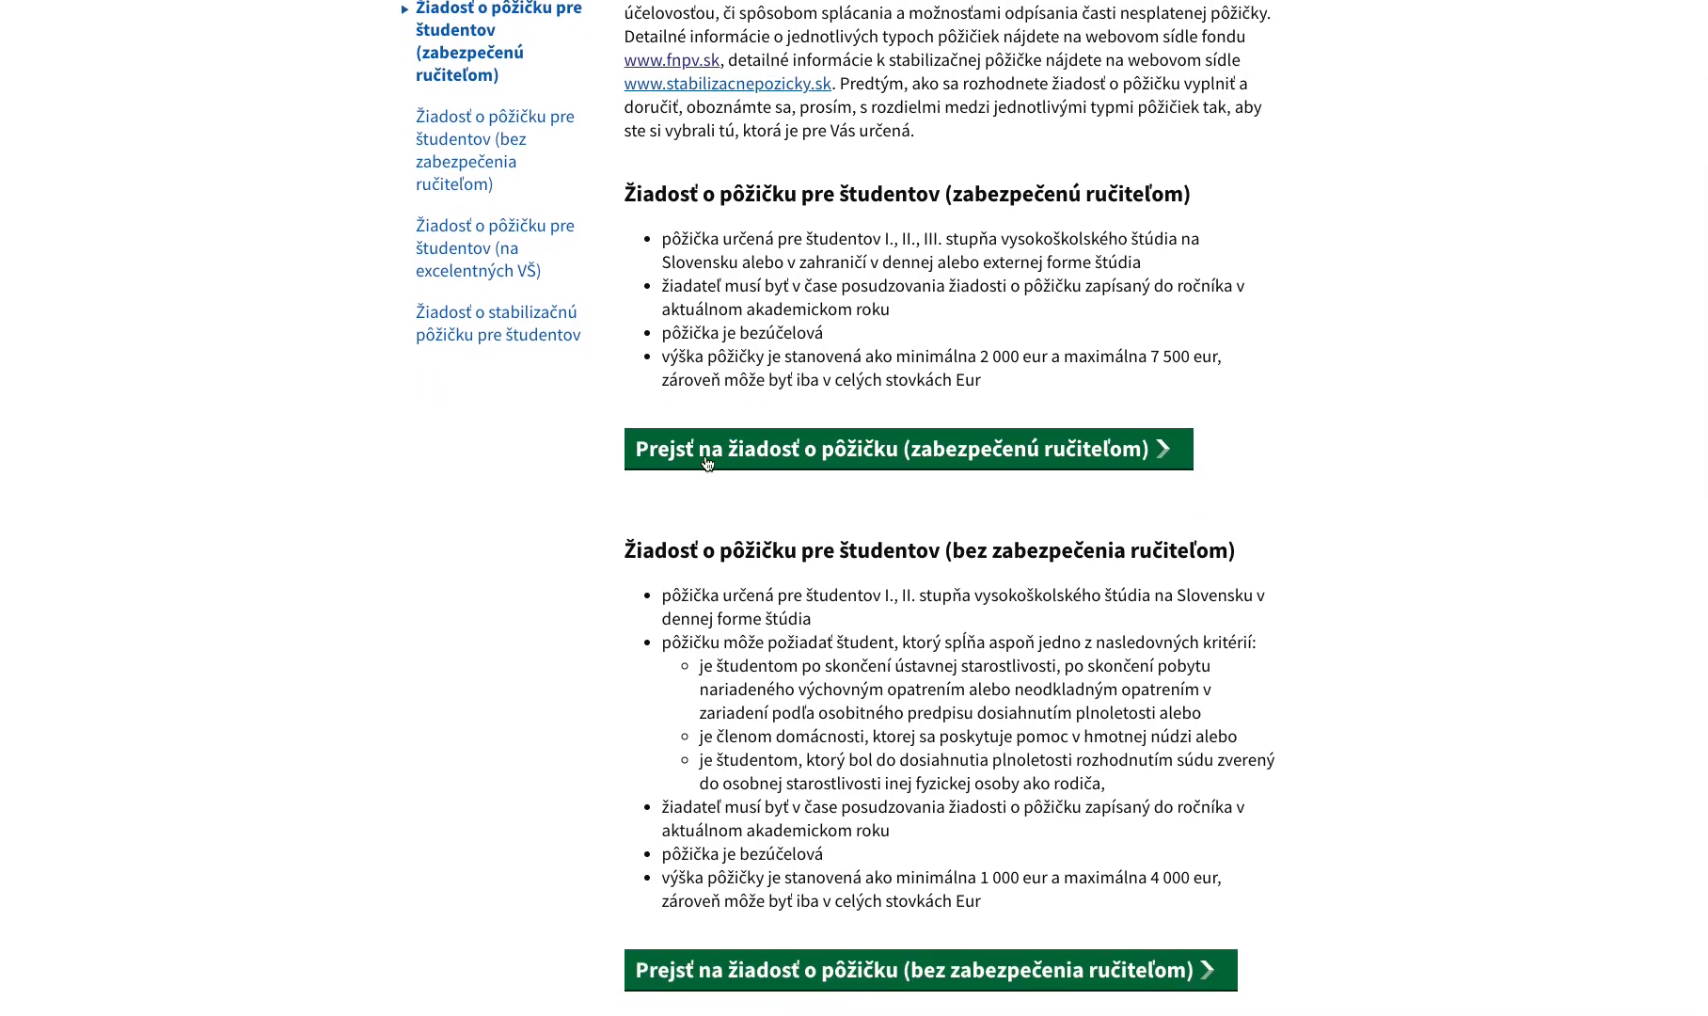
pyautogui.click(817, 456)
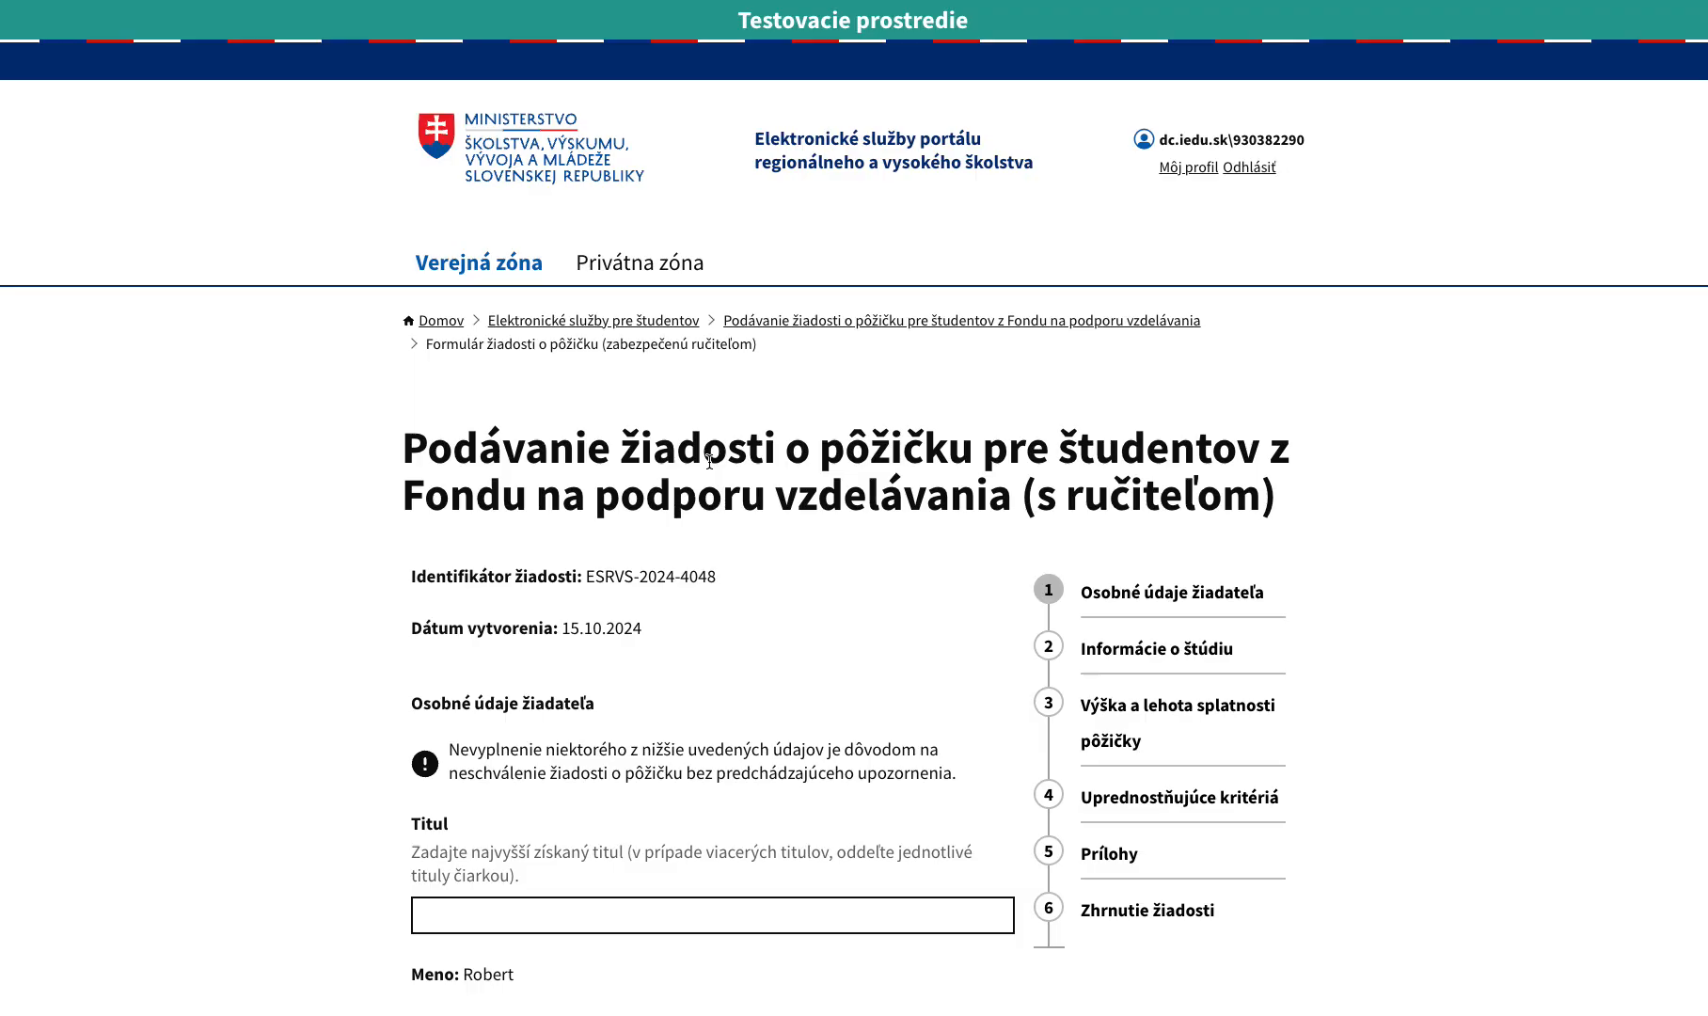
# - Fill in Ing. as the applicant's Titul in the Osobné údaje žiadateľa section
pyautogui.scroll(-3, 709, 460)
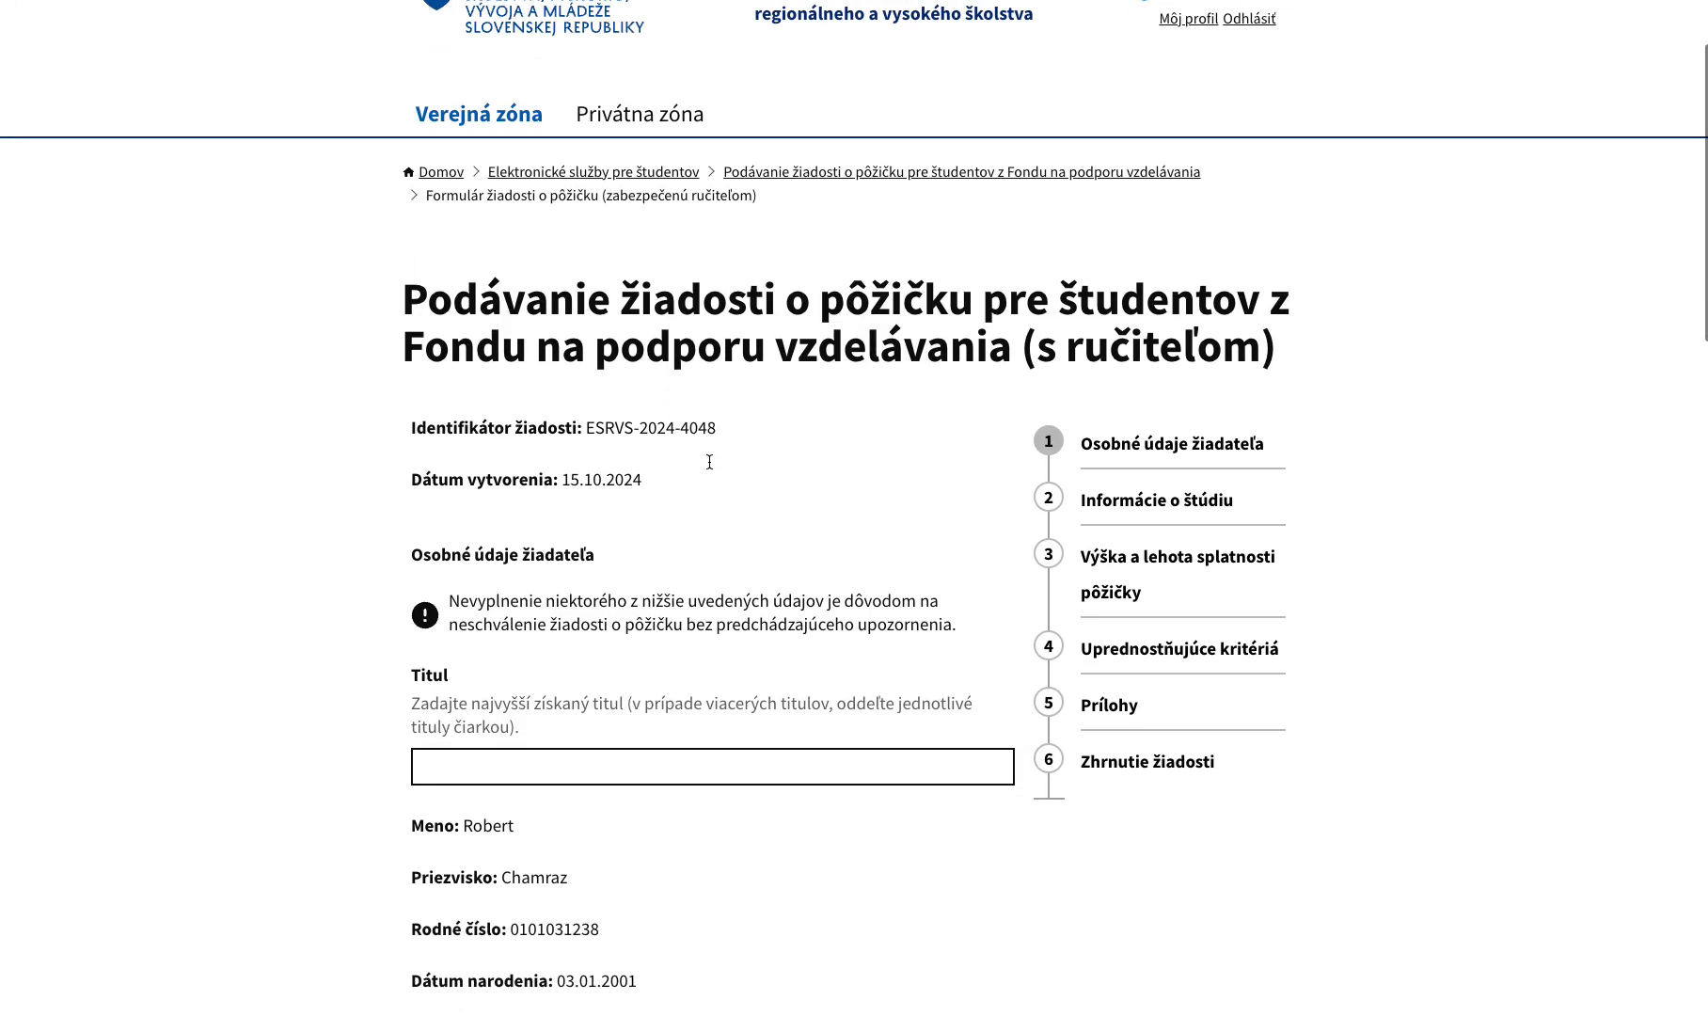
pyautogui.scroll(-1, 709, 461)
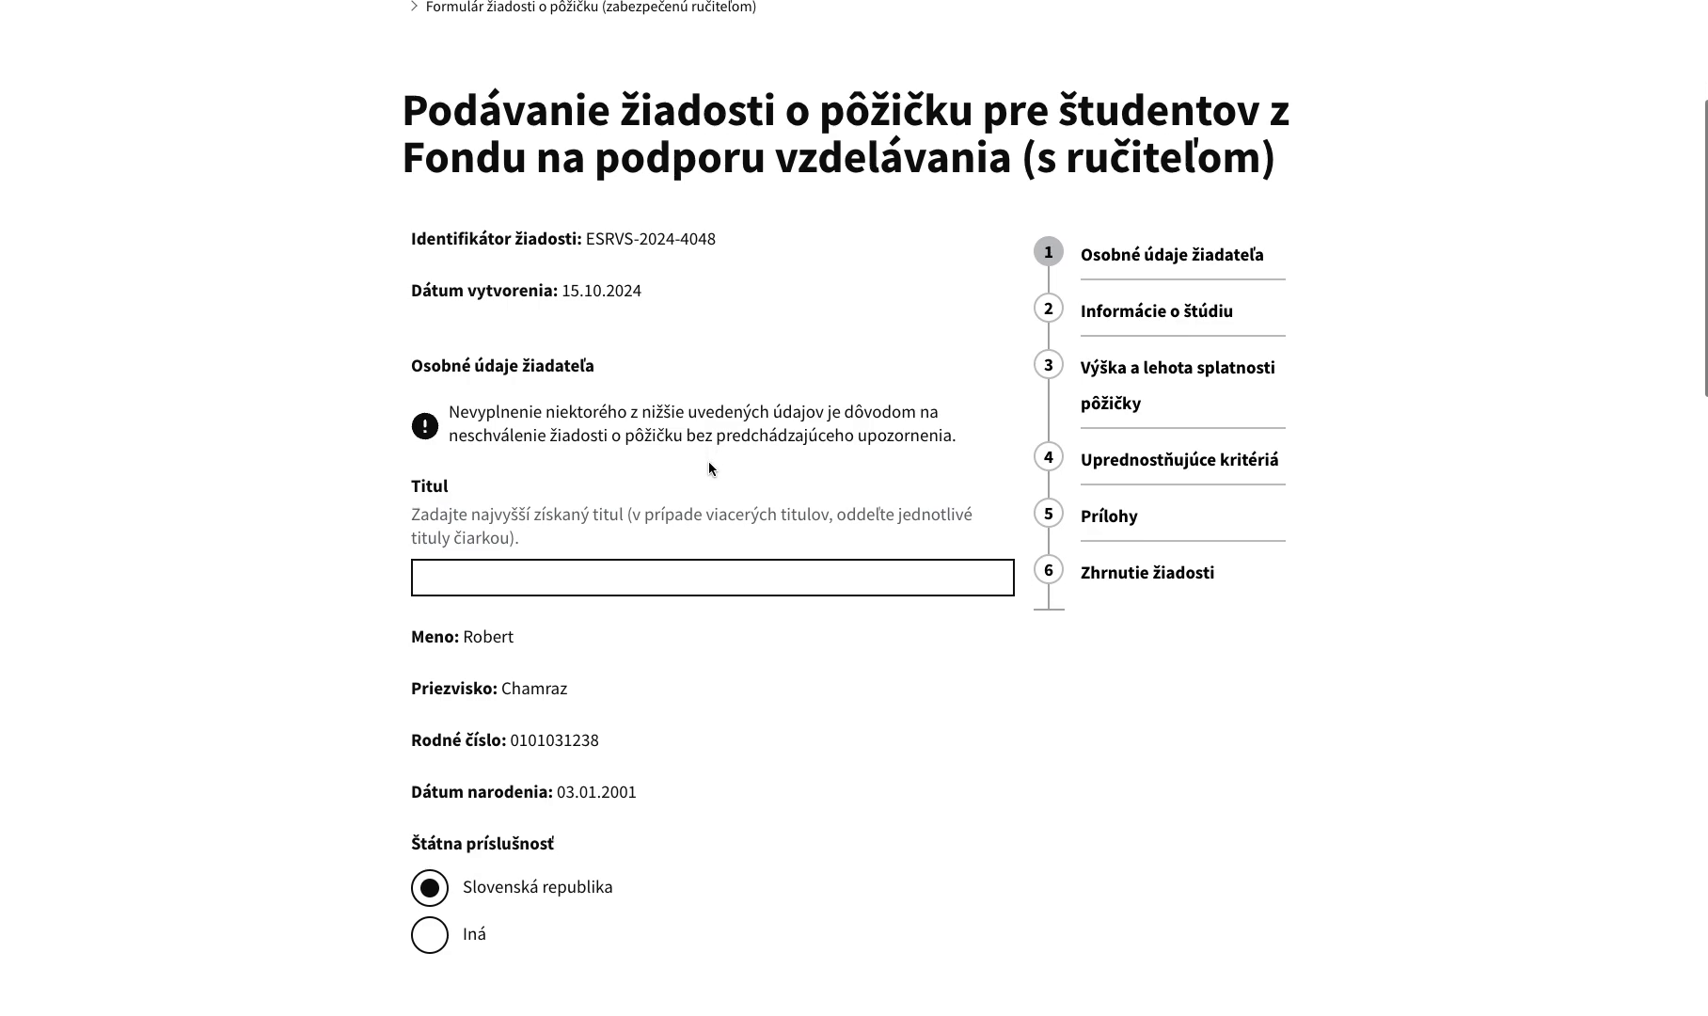
pyautogui.scroll(-1, 709, 467)
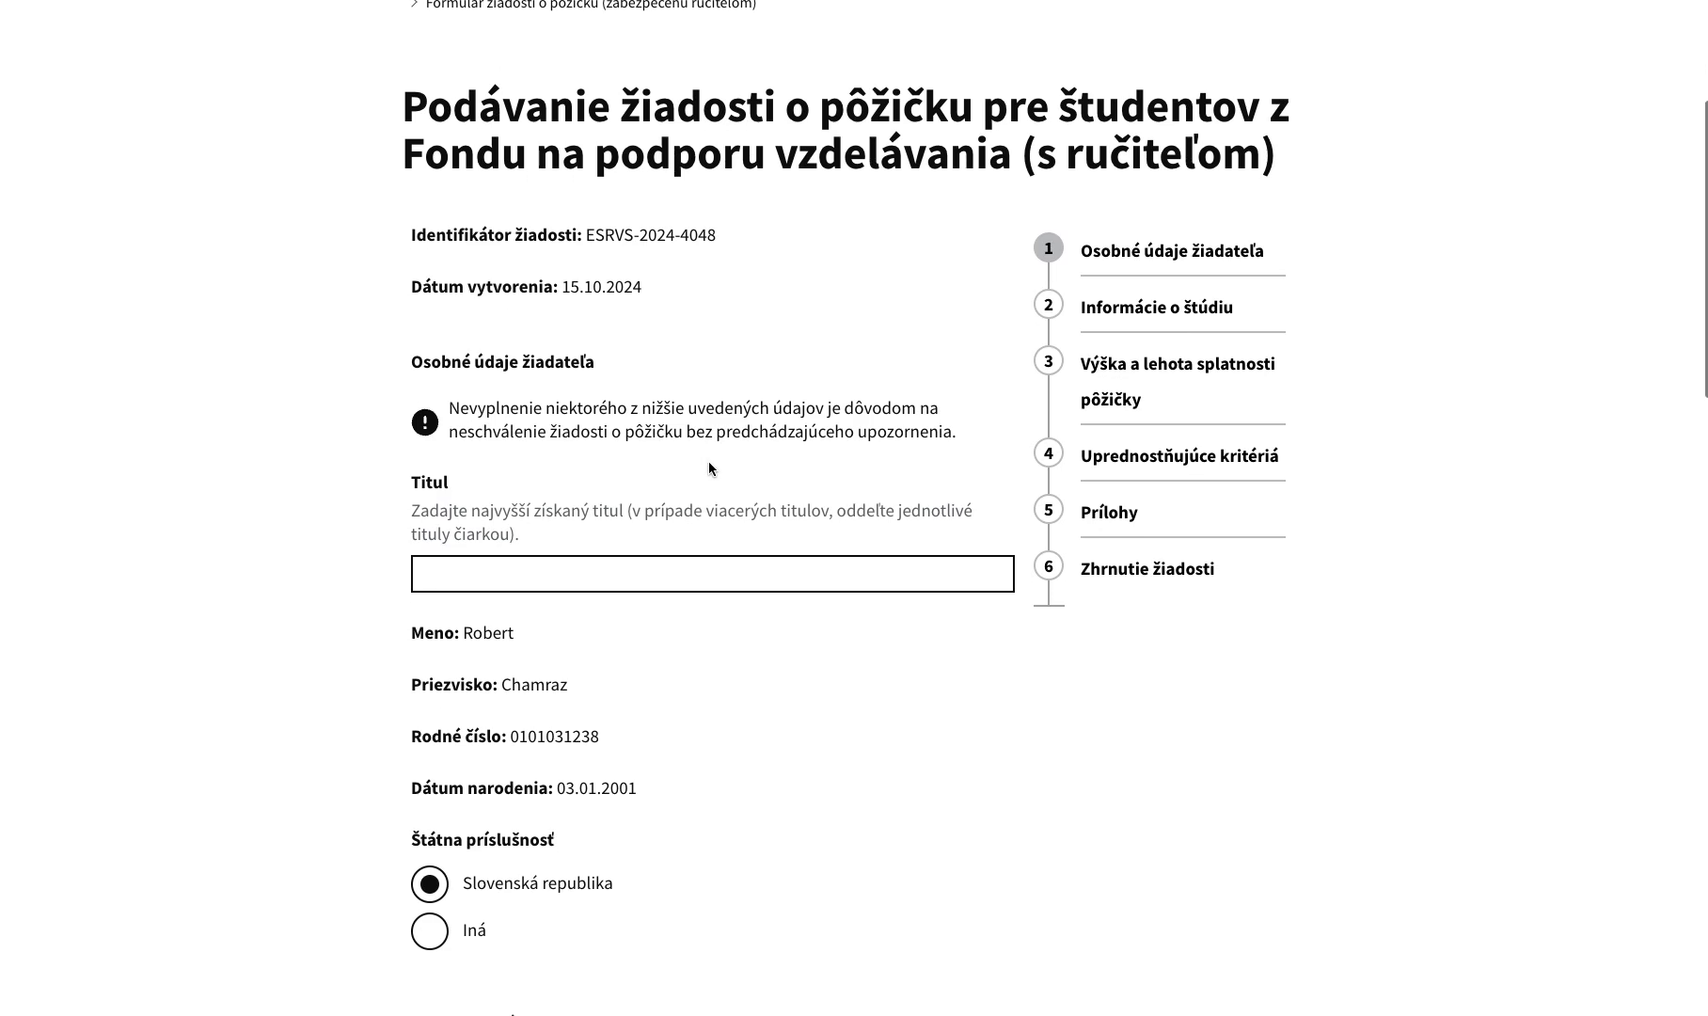
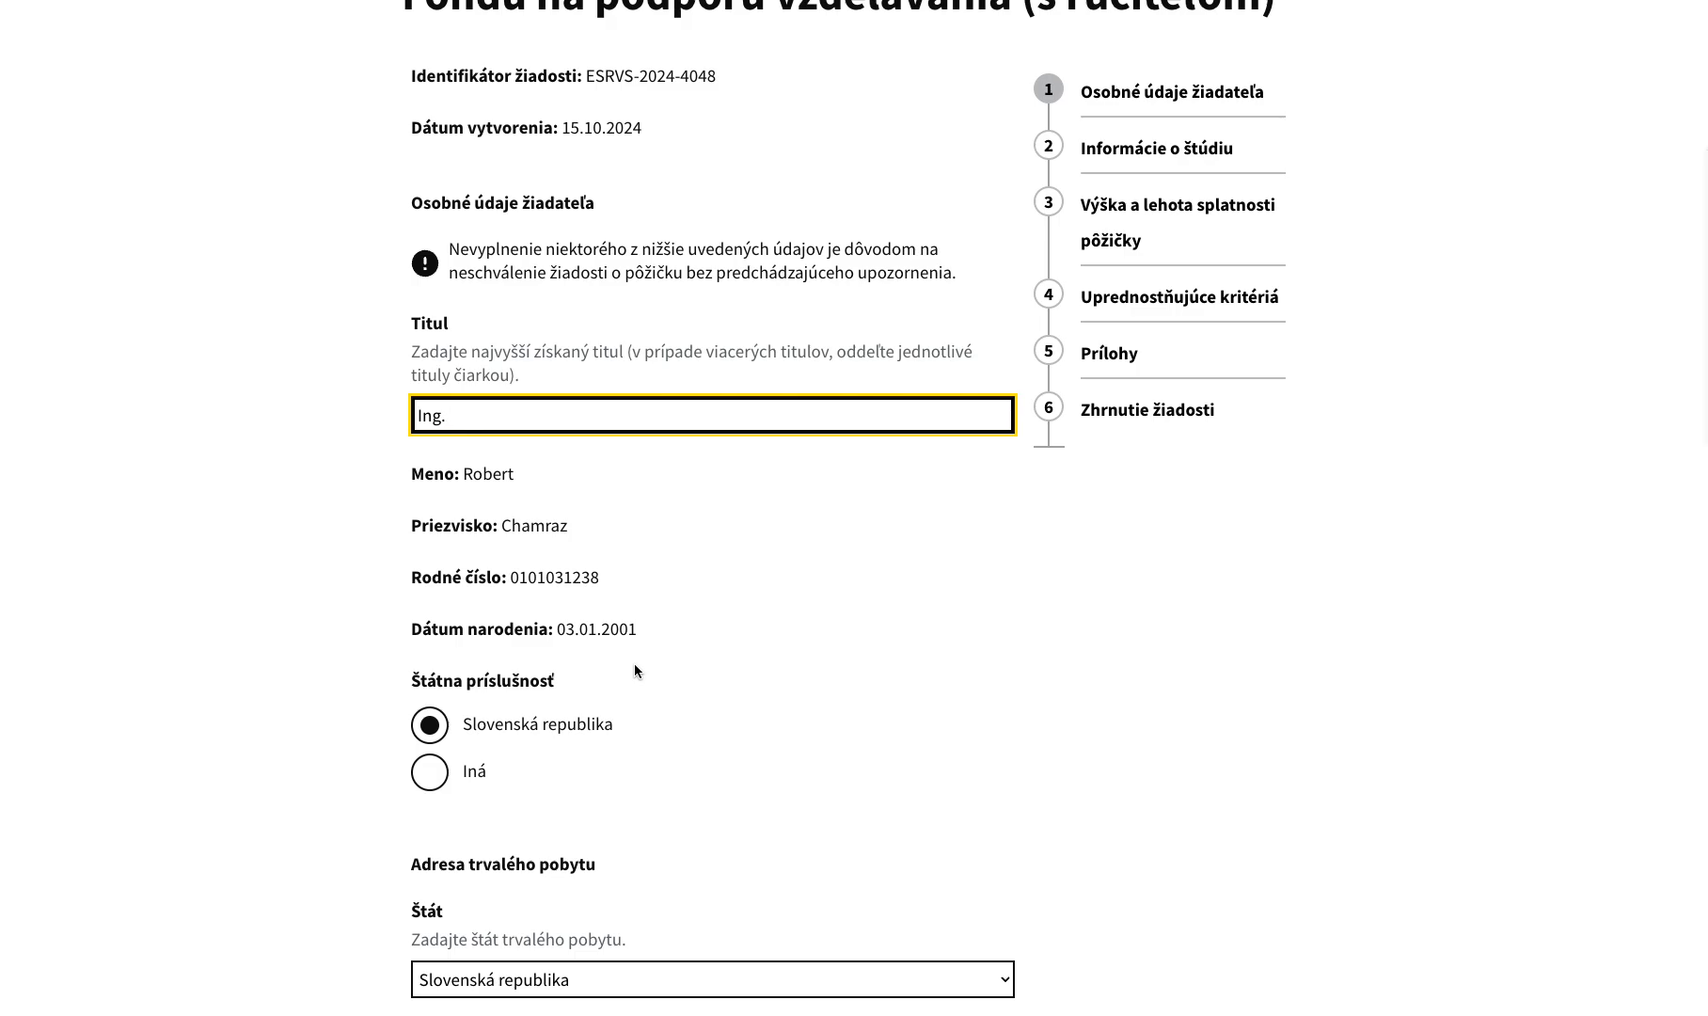
# - Check the Štátna príslušnosť choice and the prefilled country, town, street and house numbers of the permanent address
pyautogui.scroll(-2, 634, 669)
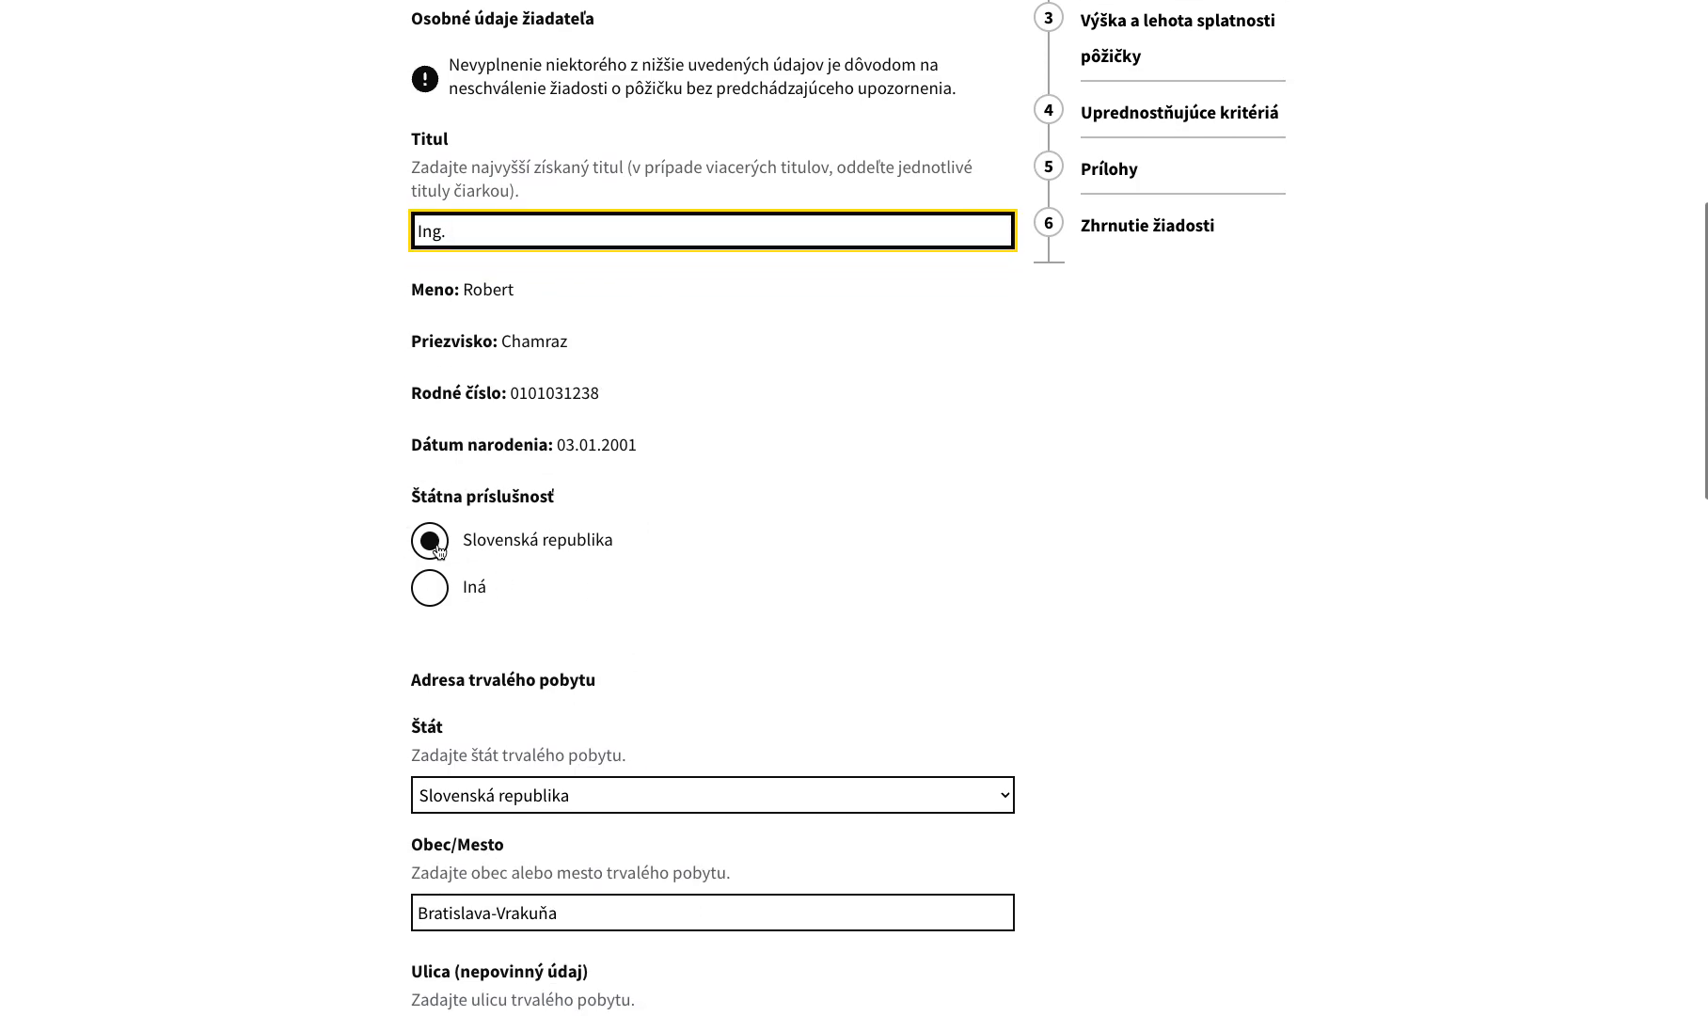
pyautogui.scroll(-3, 657, 592)
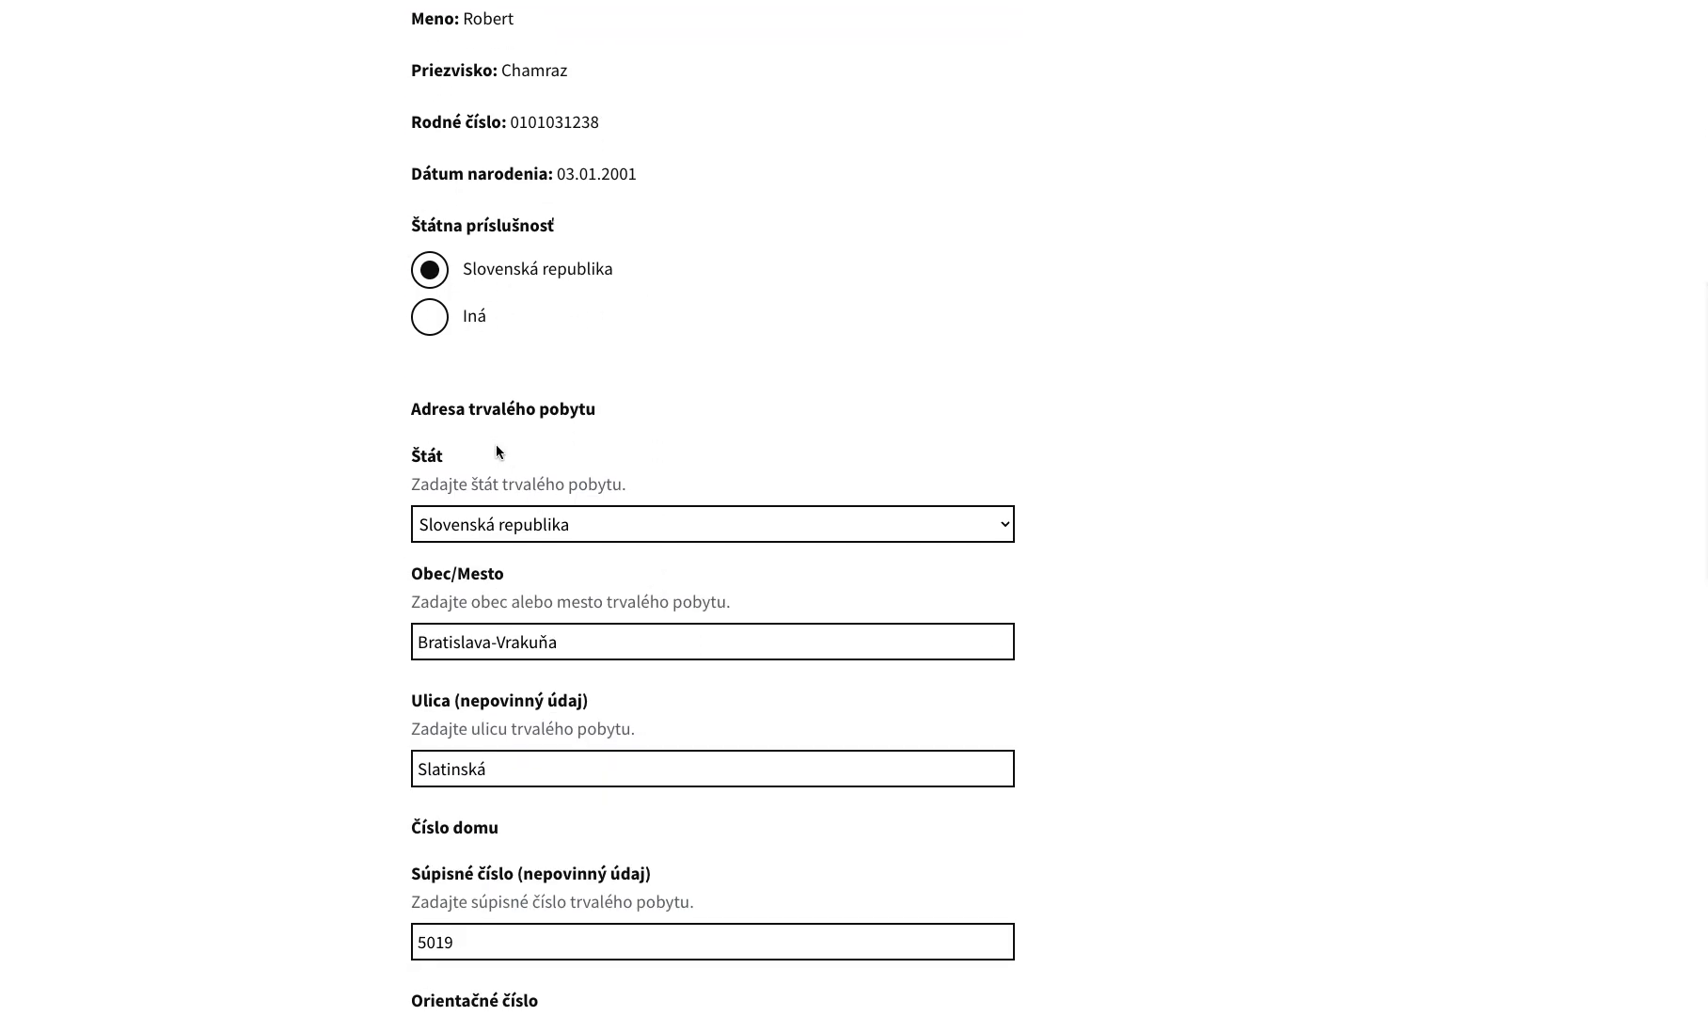
pyautogui.scroll(-2, 698, 482)
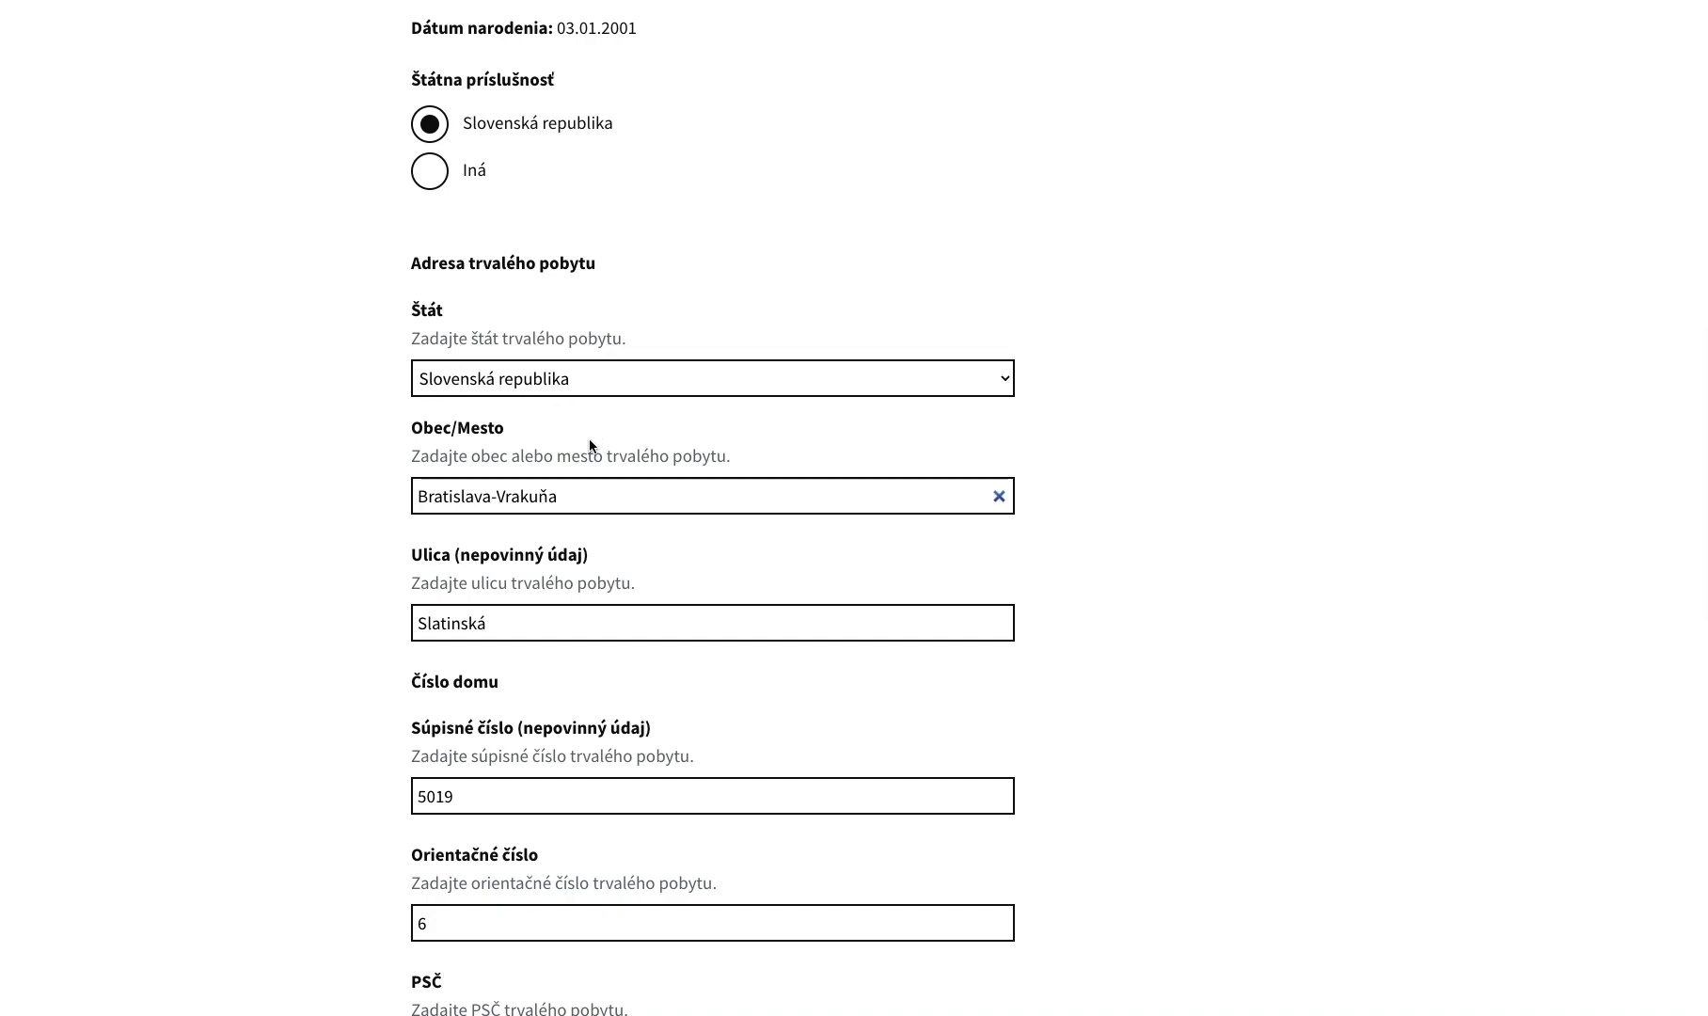
pyautogui.scroll(-1, 655, 555)
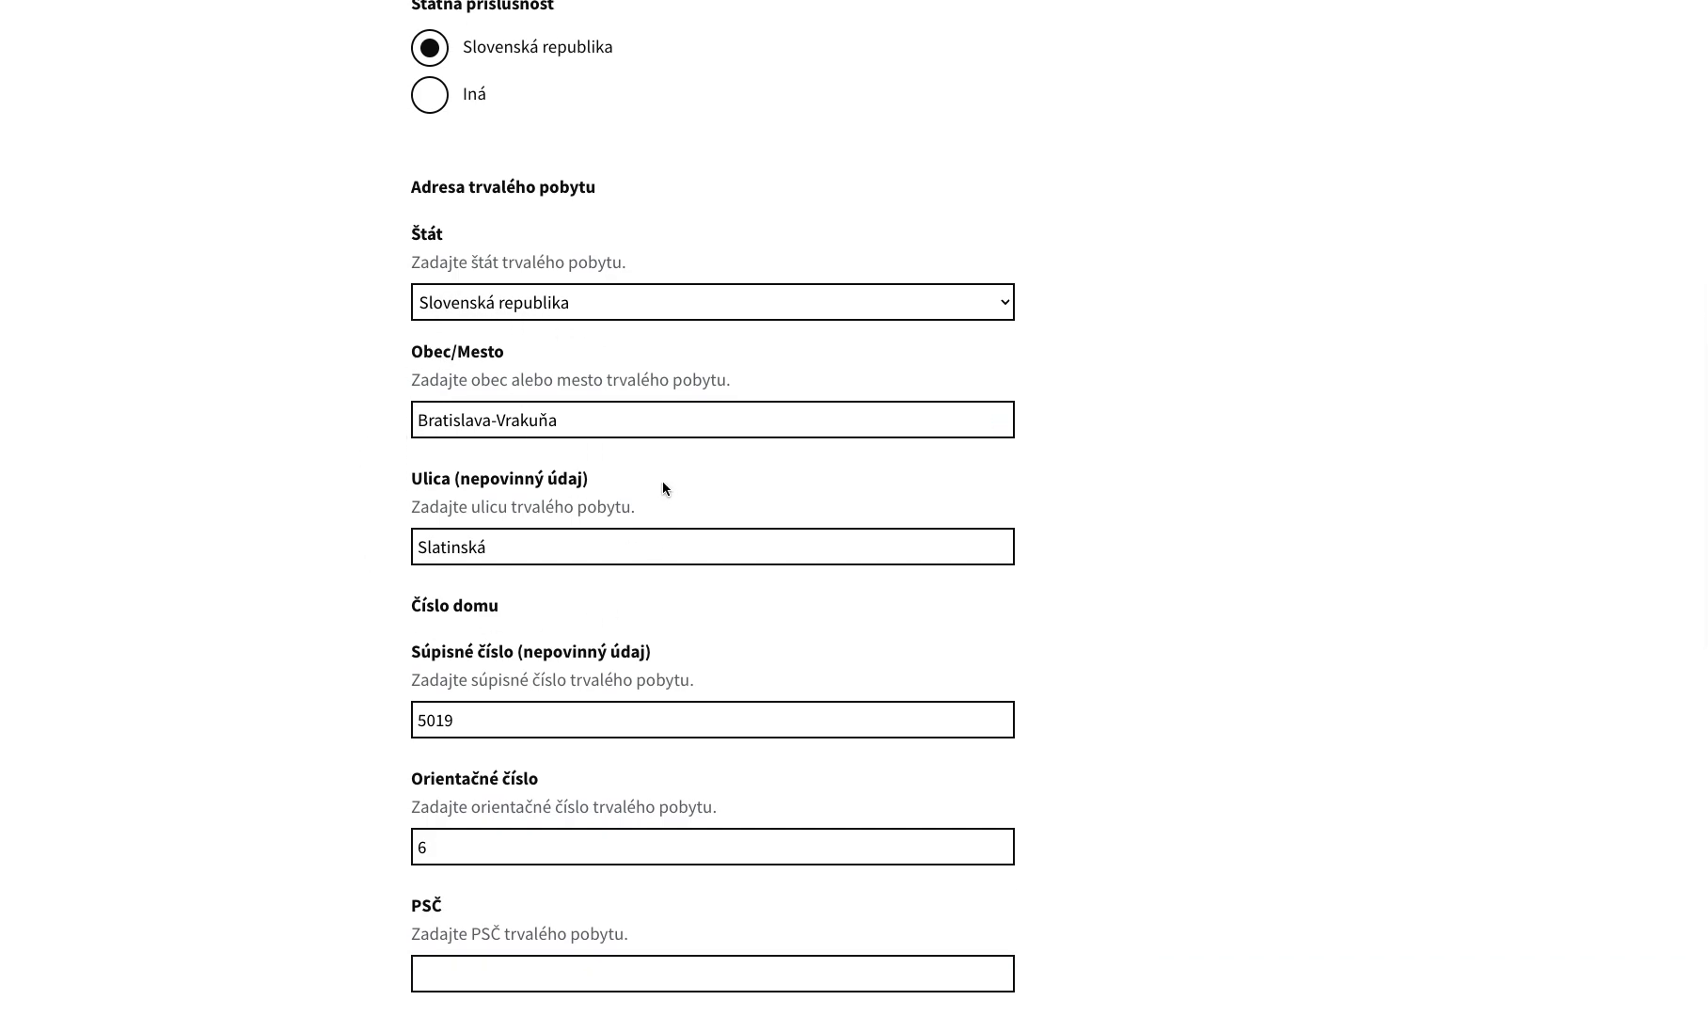
pyautogui.scroll(-1, 684, 638)
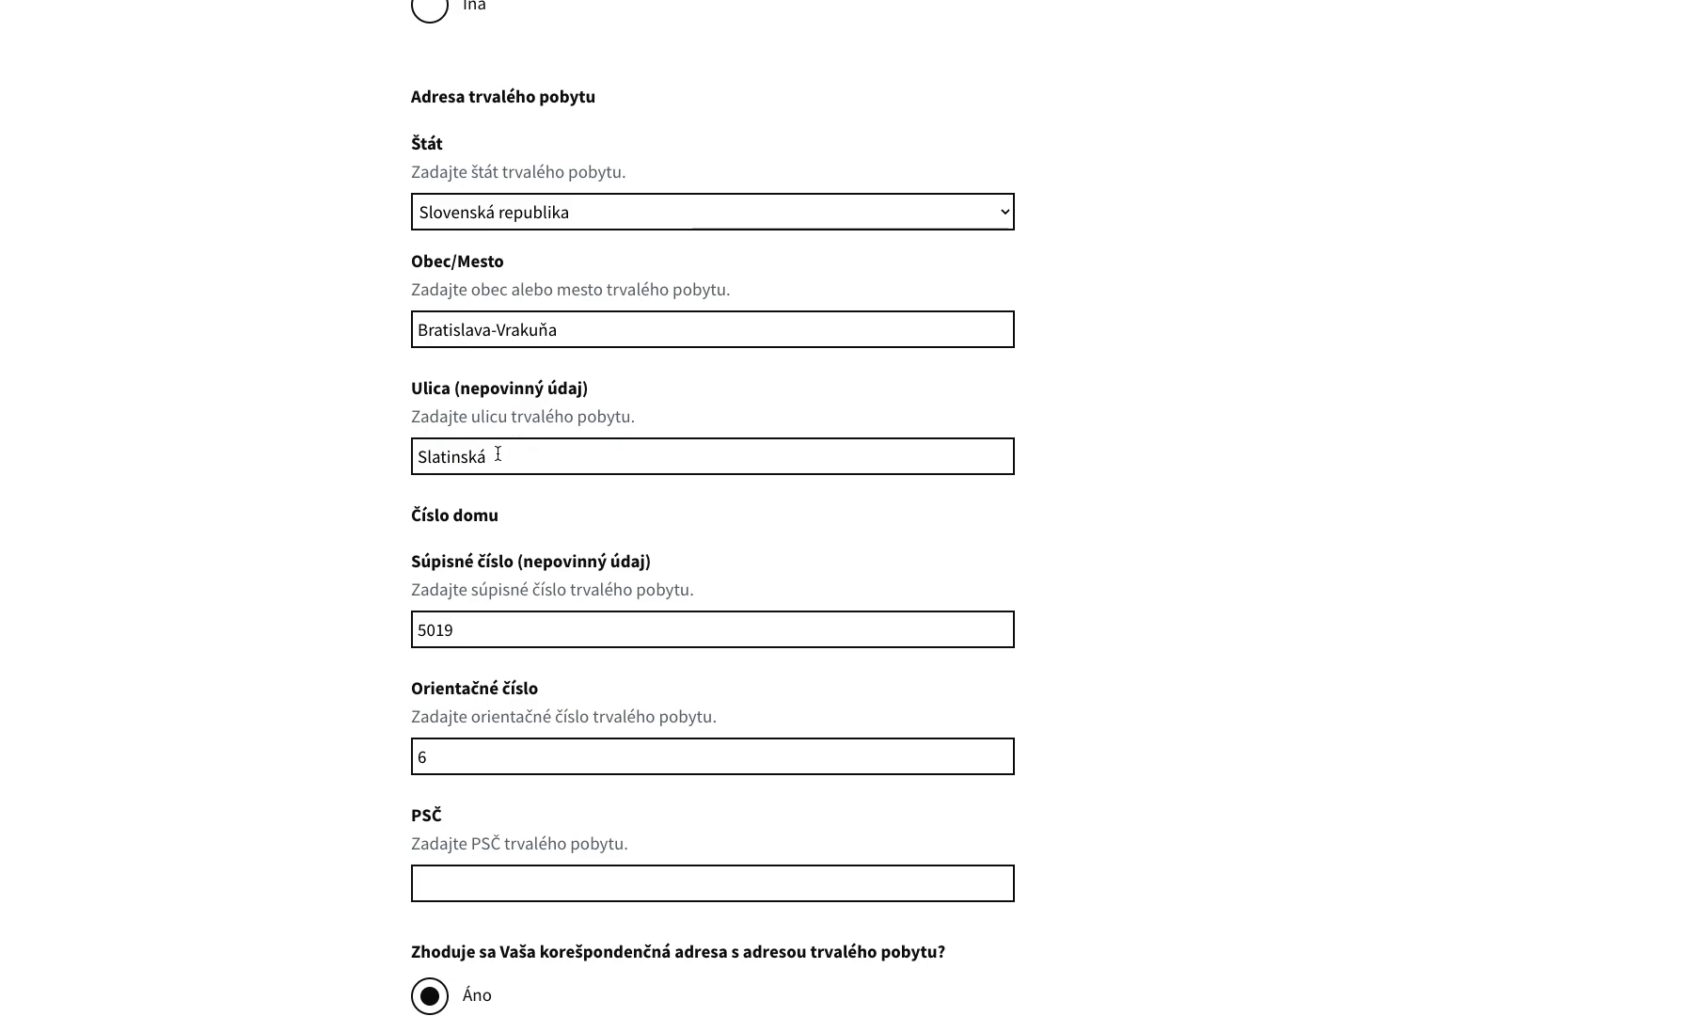
pyautogui.scroll(-1, 509, 454)
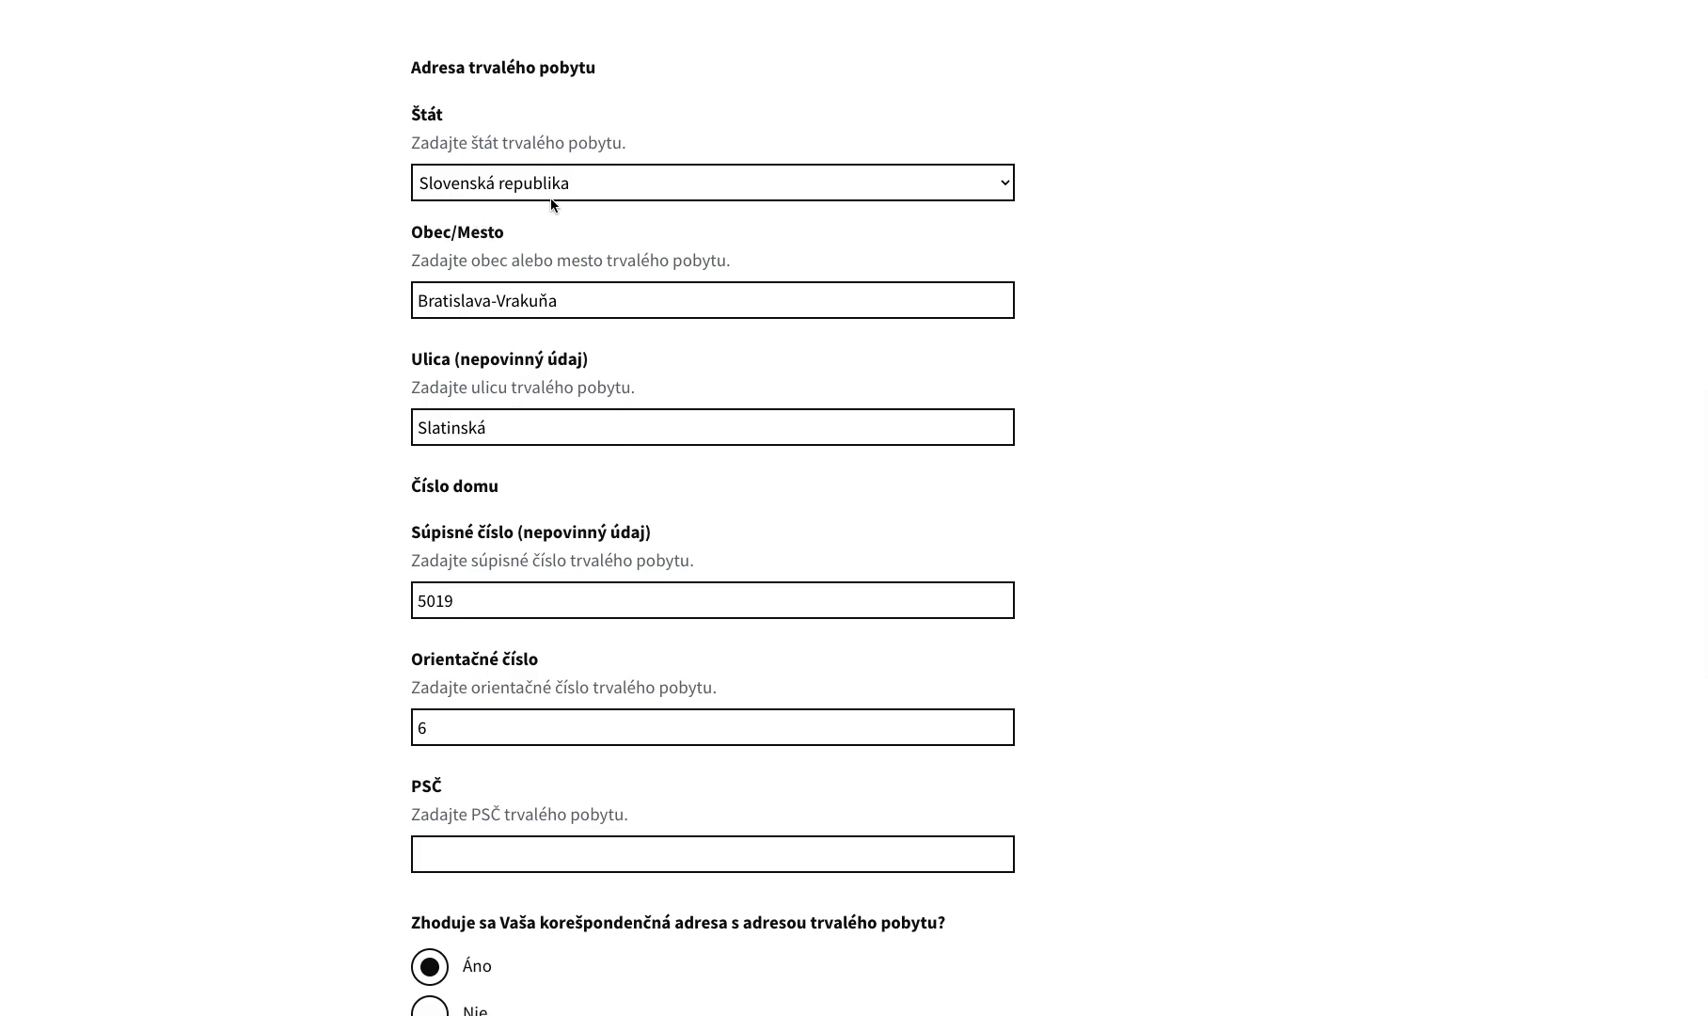
pyautogui.click(528, 430)
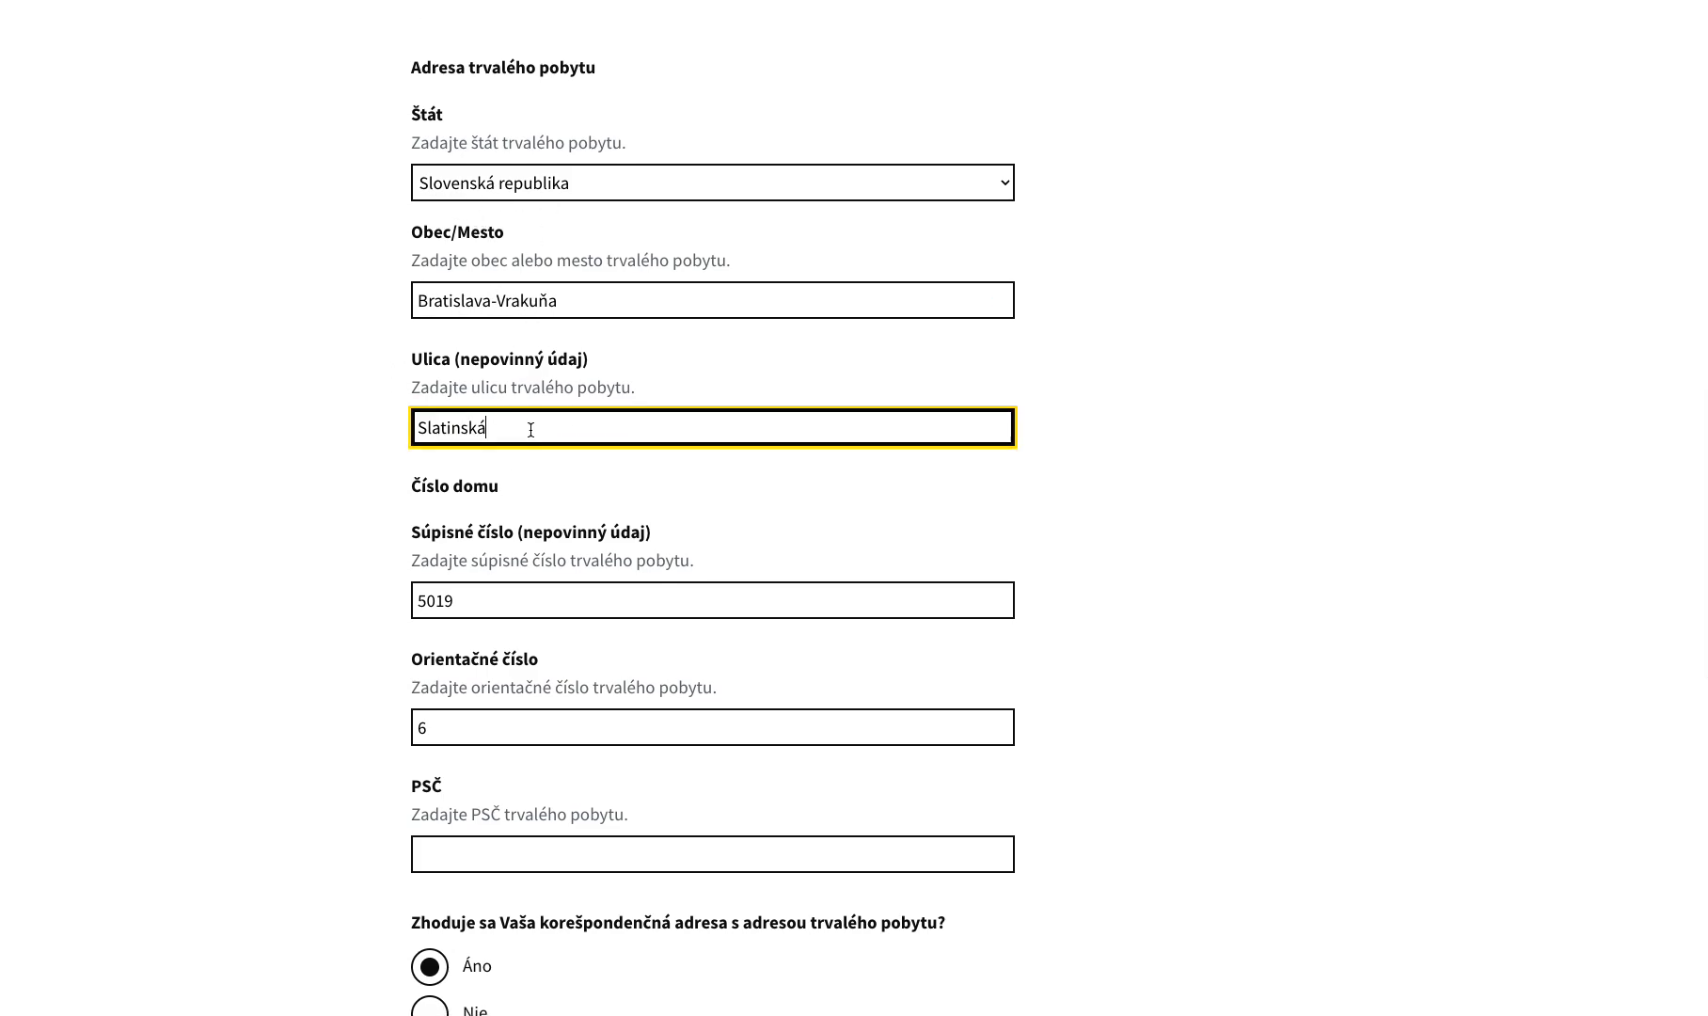
pyautogui.scroll(-1, 531, 442)
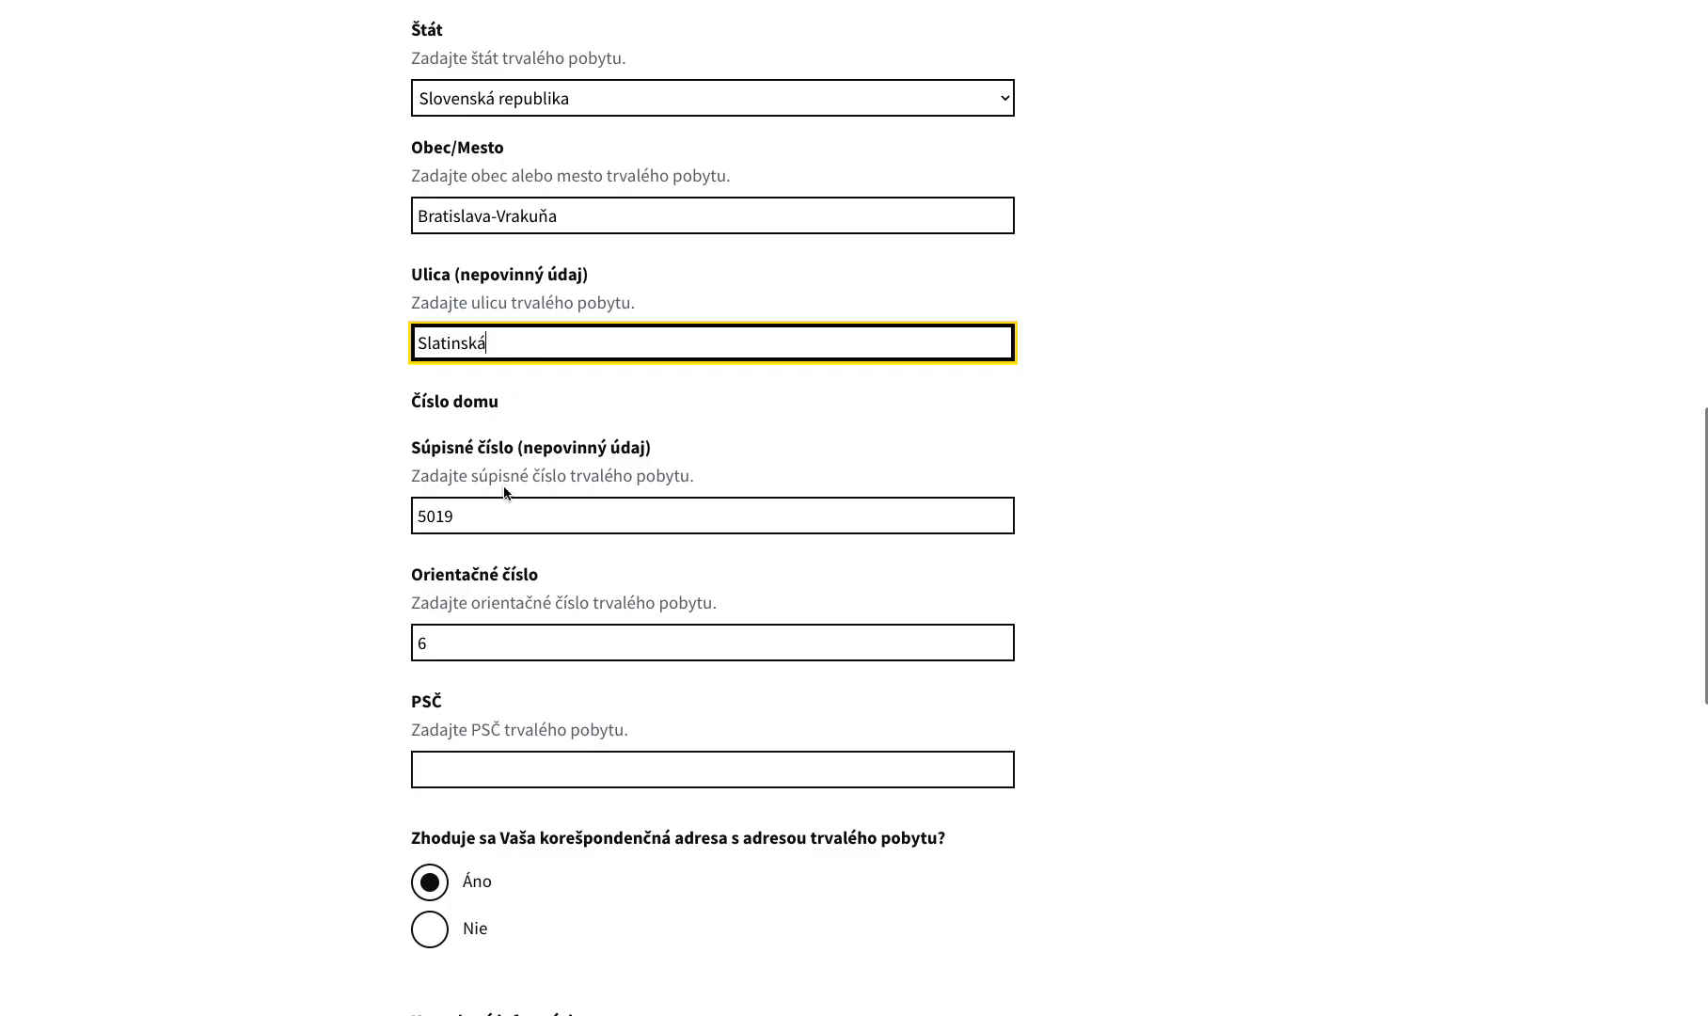
pyautogui.scroll(-1, 480, 461)
pyautogui.click(470, 420)
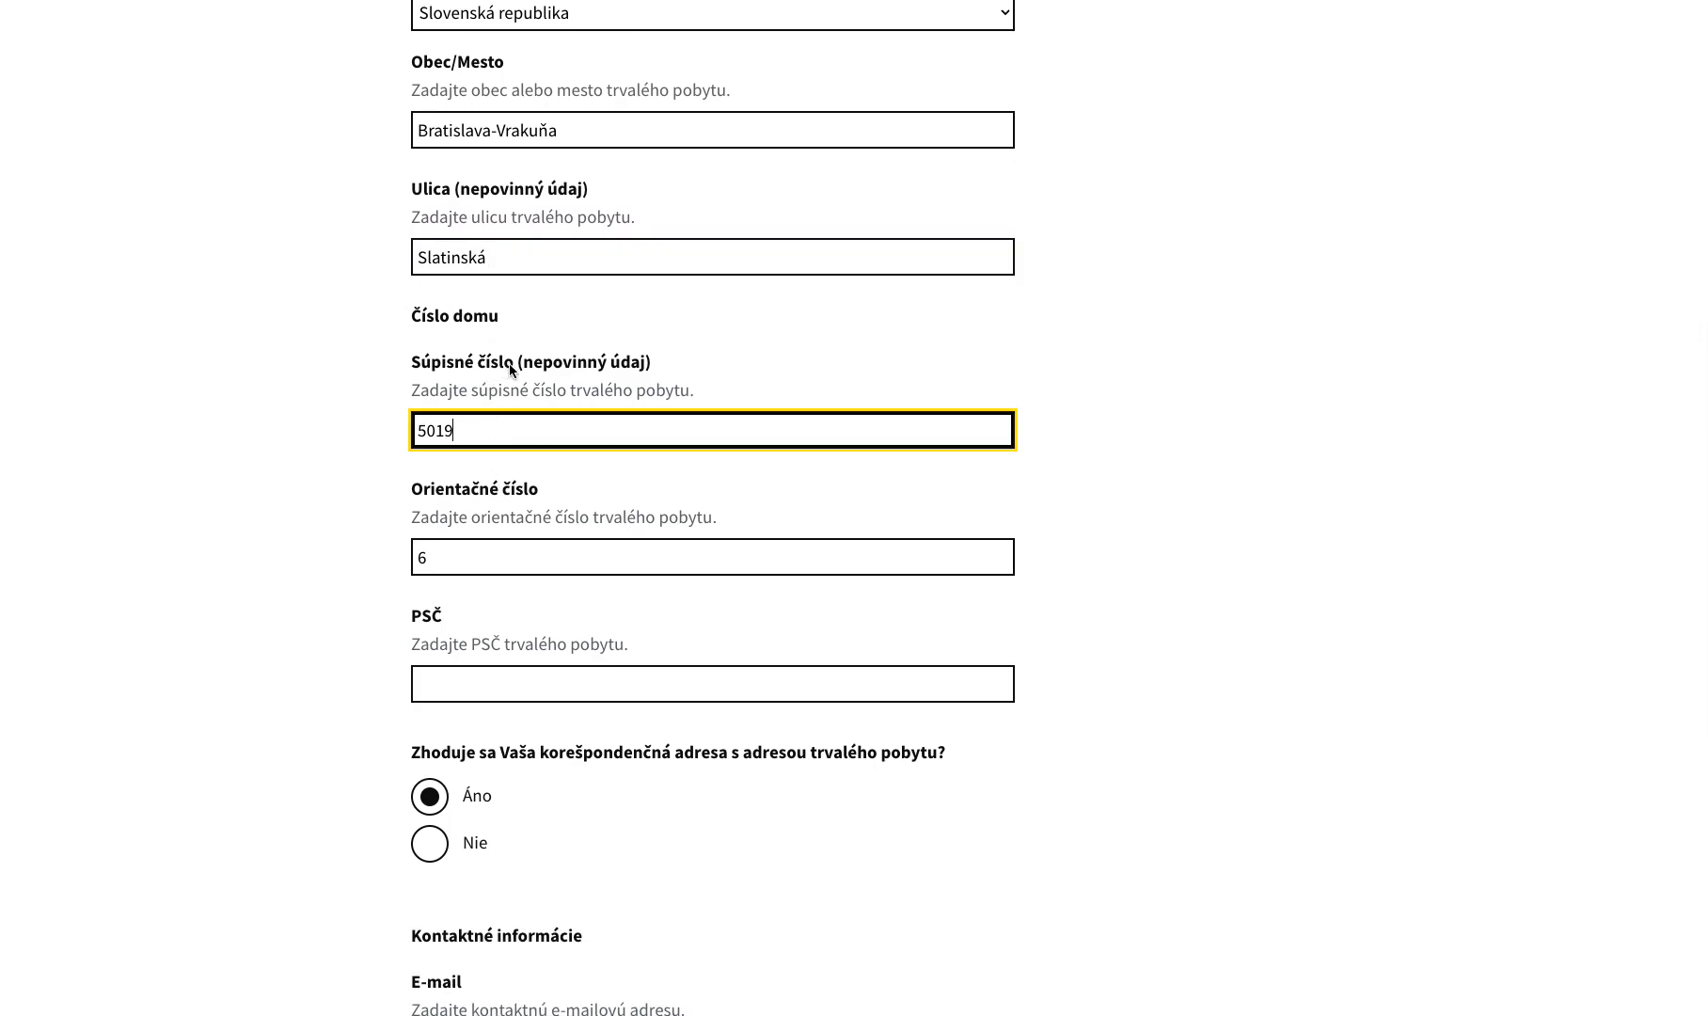
pyautogui.click(479, 559)
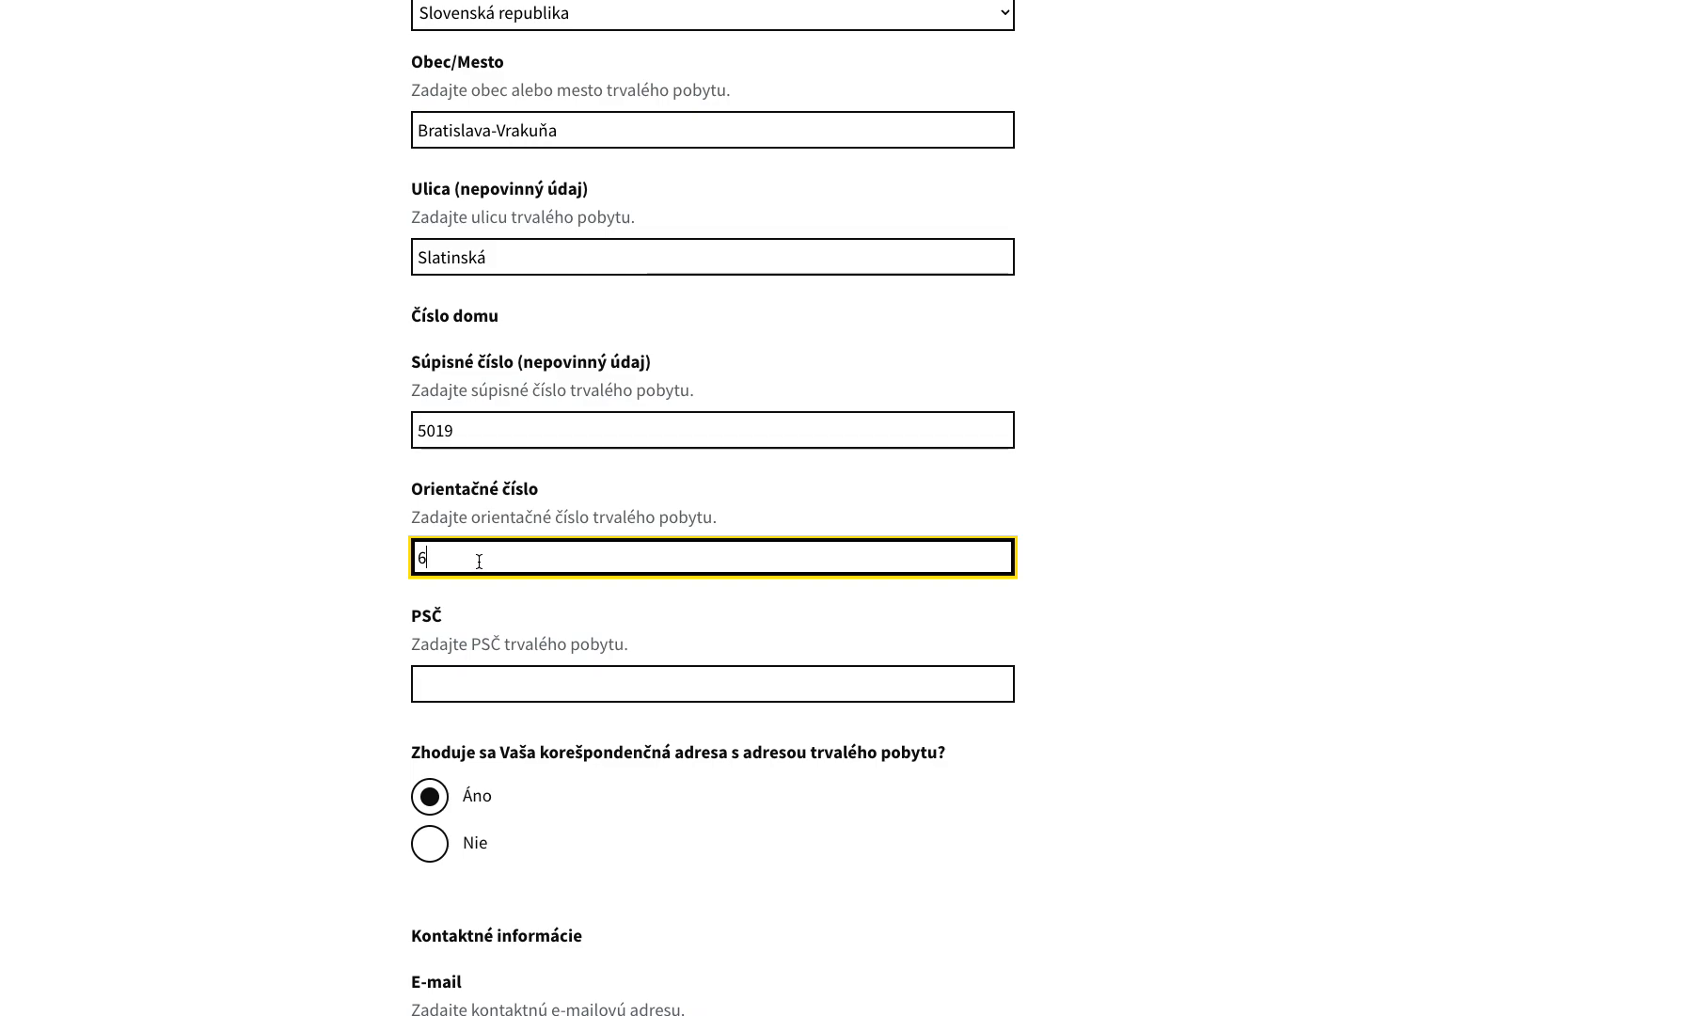
# - Enter the postal code of the permanent address in the PSČ field
pyautogui.click(478, 683)
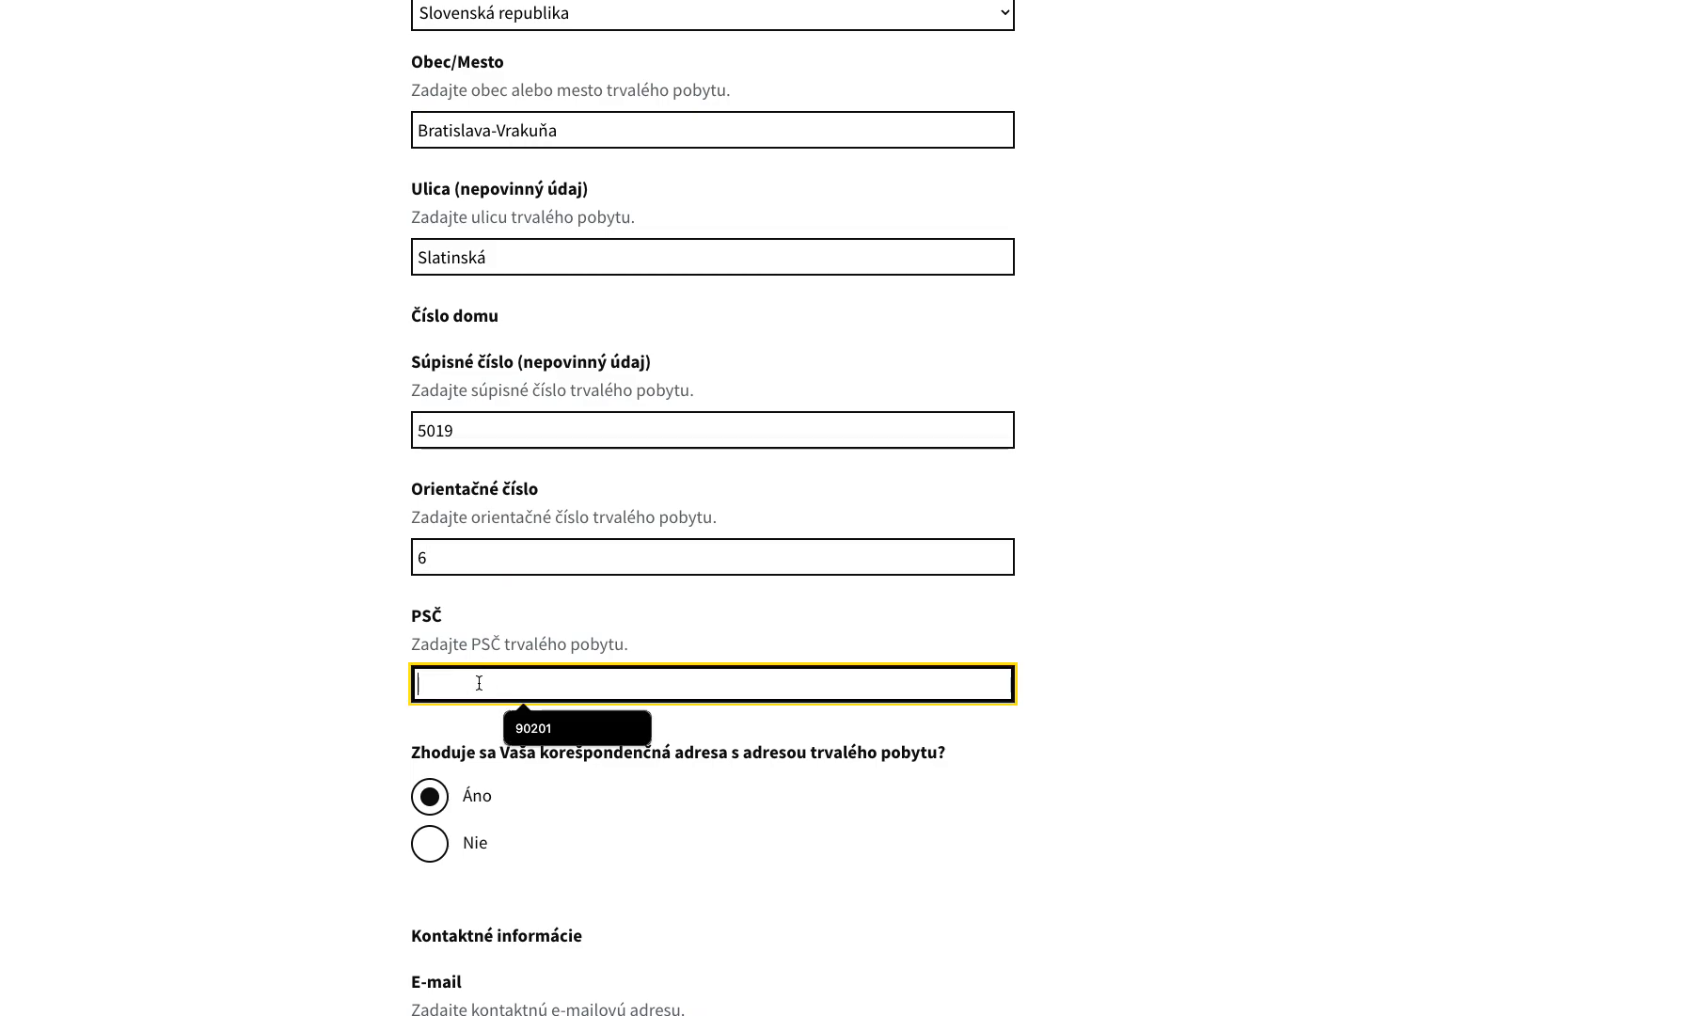
pyautogui.write('90210')
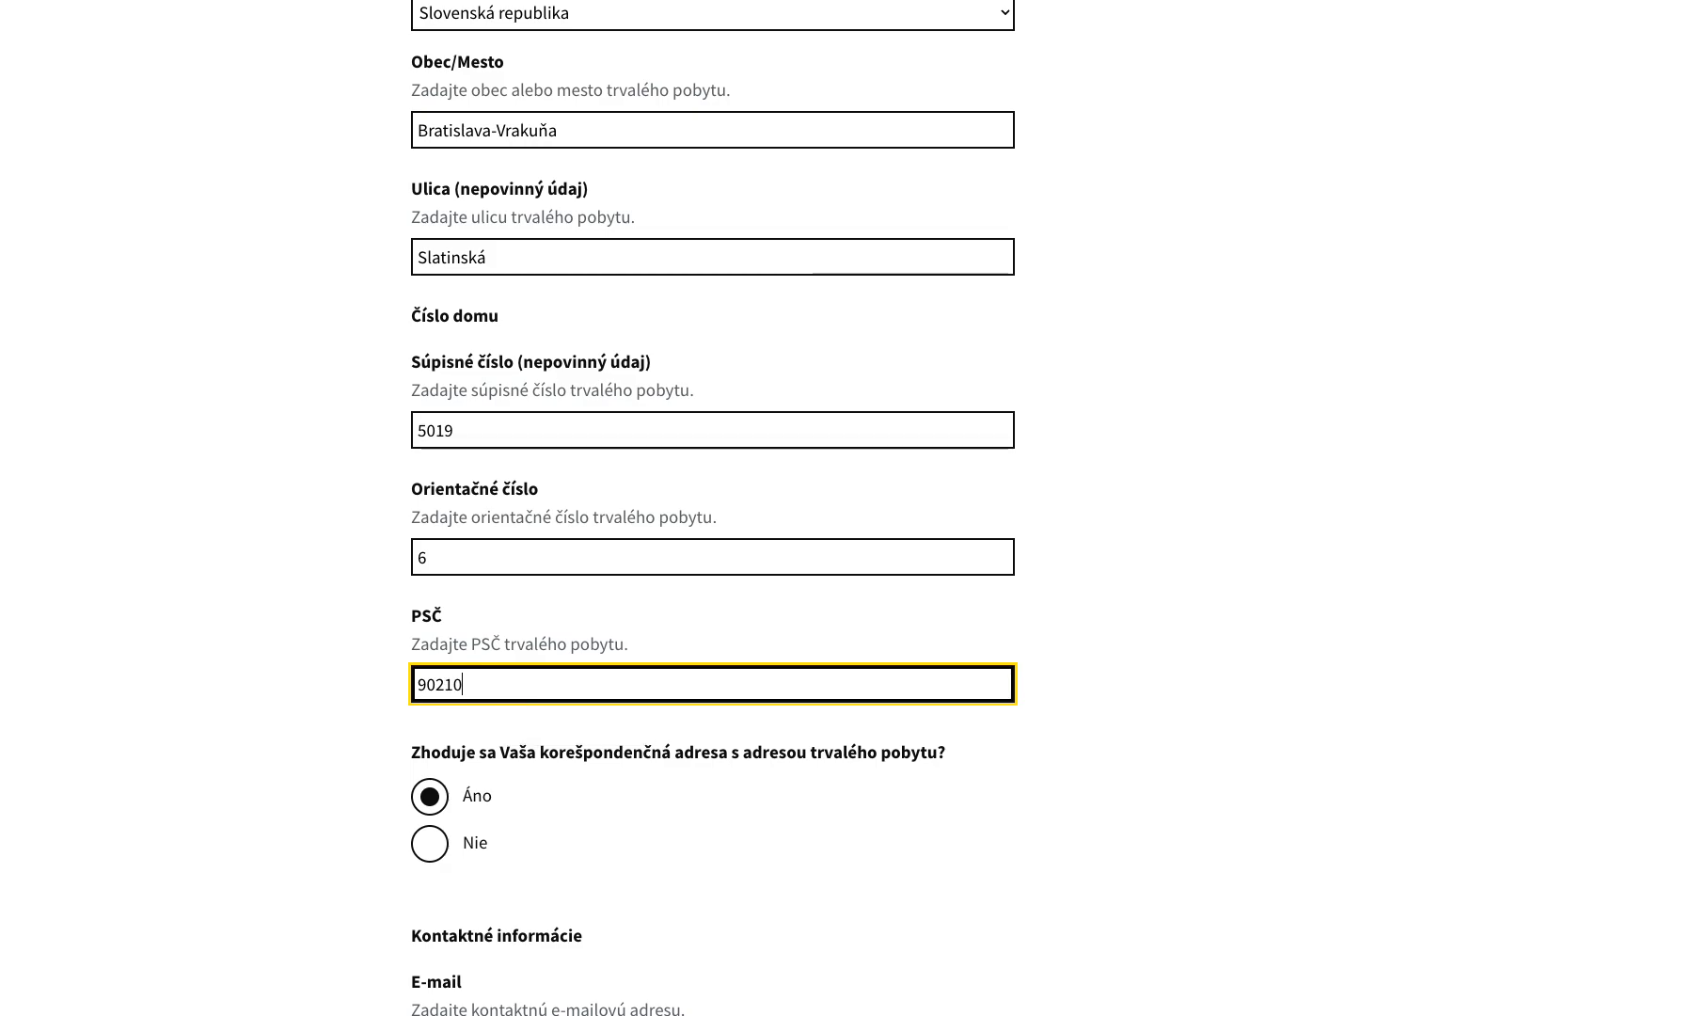
pyautogui.click(443, 557)
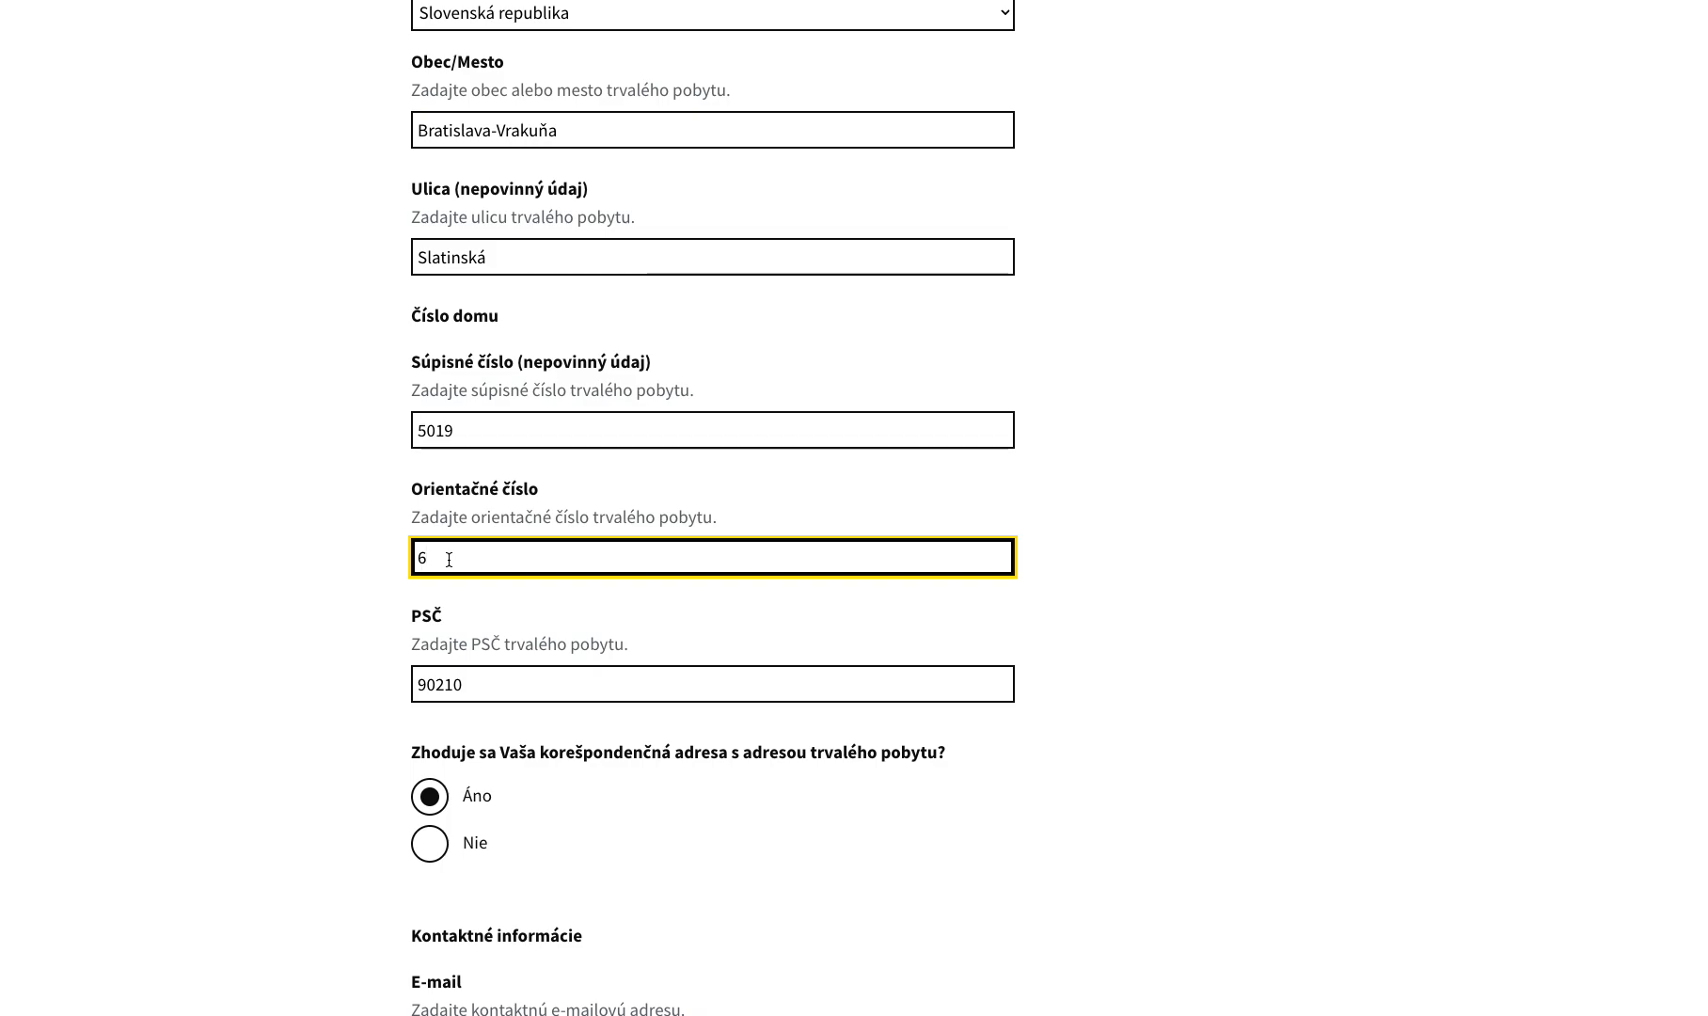
pyautogui.scroll(-1, 449, 559)
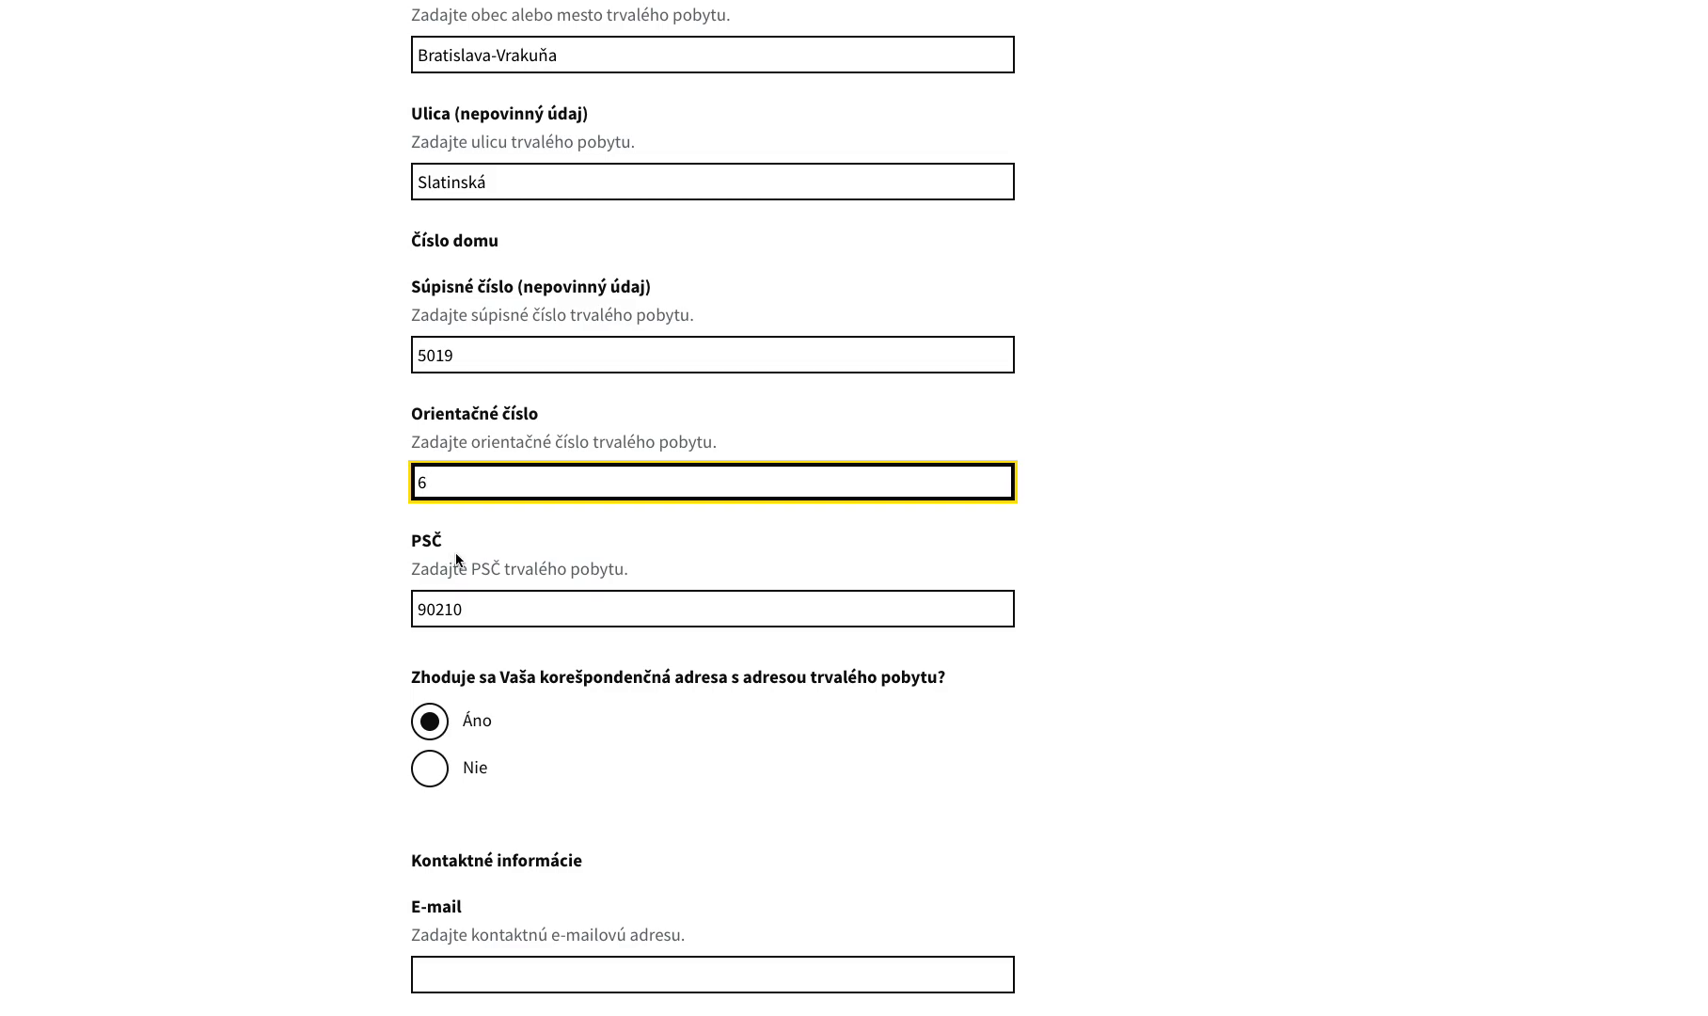
pyautogui.scroll(-1, 508, 562)
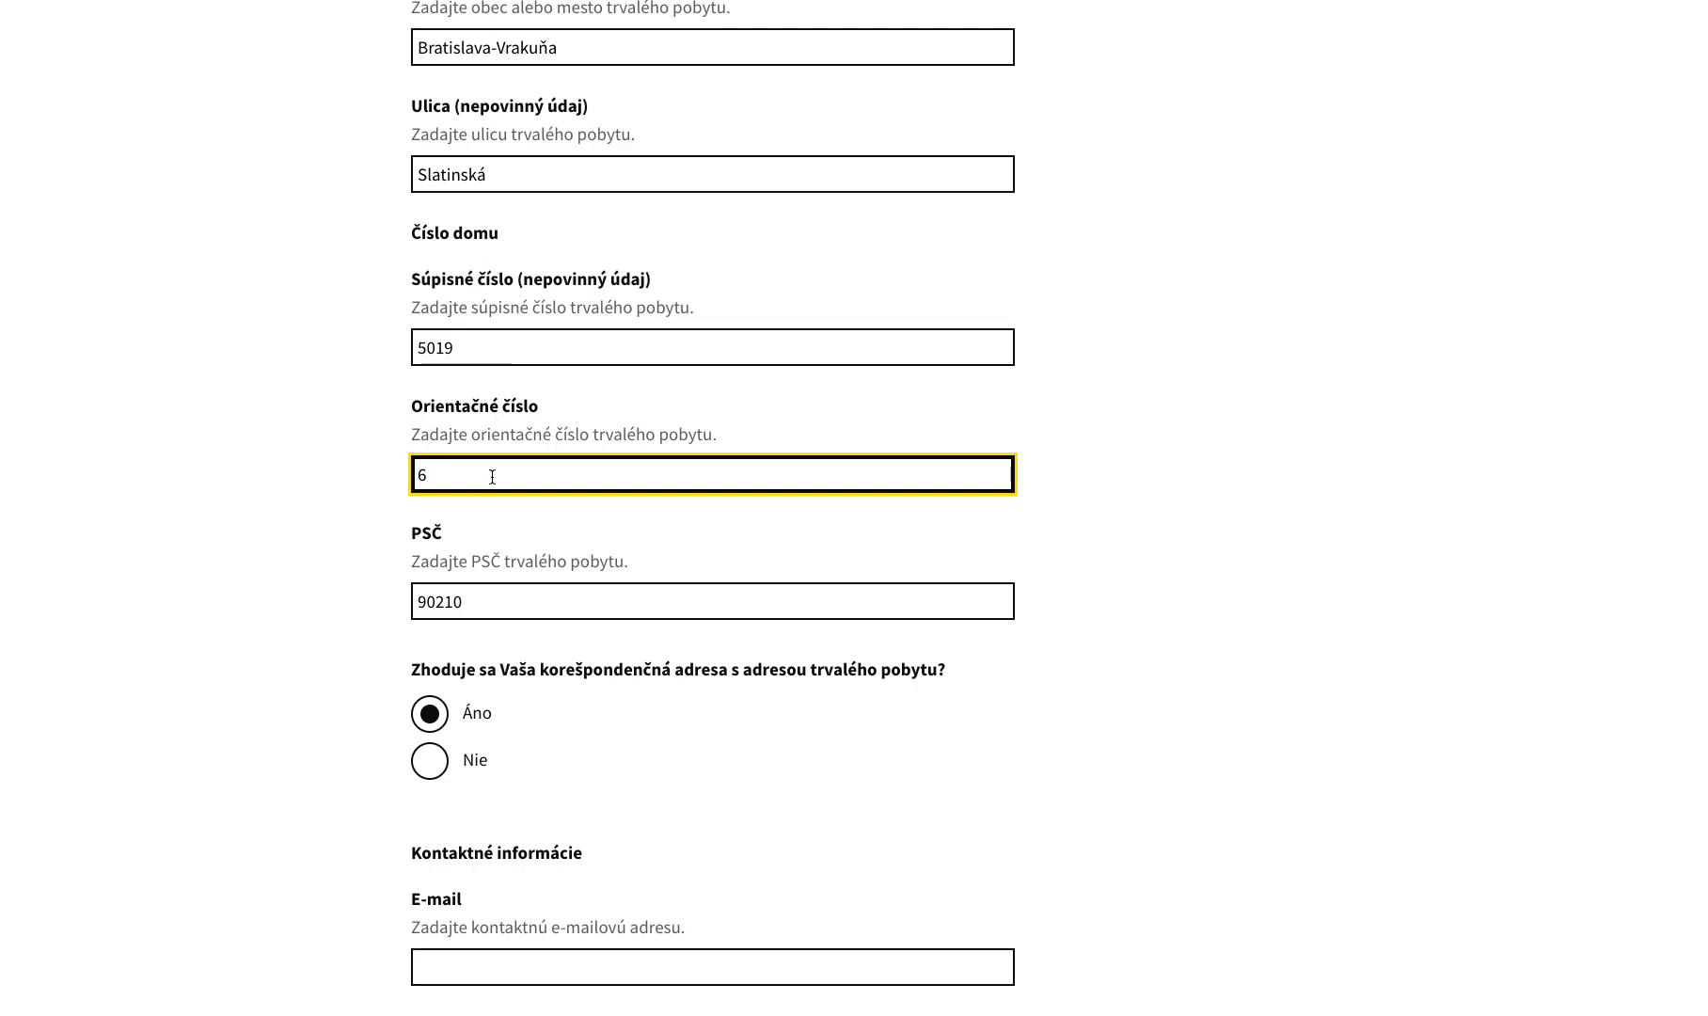
pyautogui.scroll(-2, 557, 695)
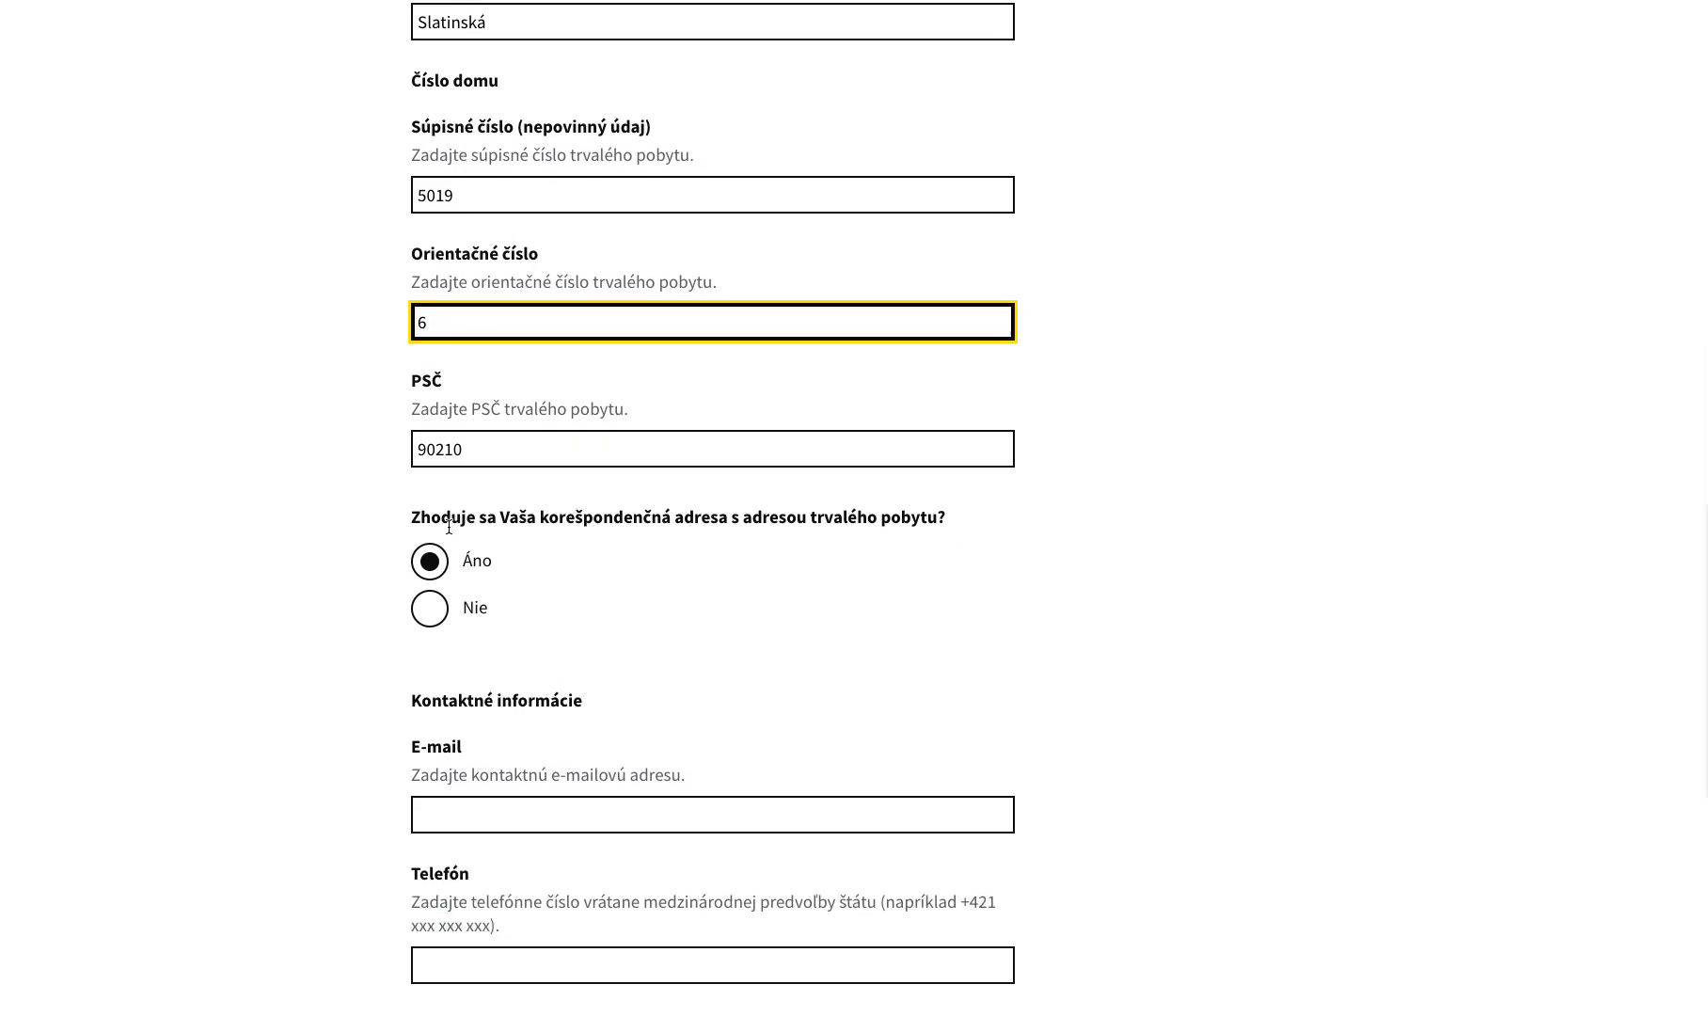
pyautogui.scroll(-1, 506, 536)
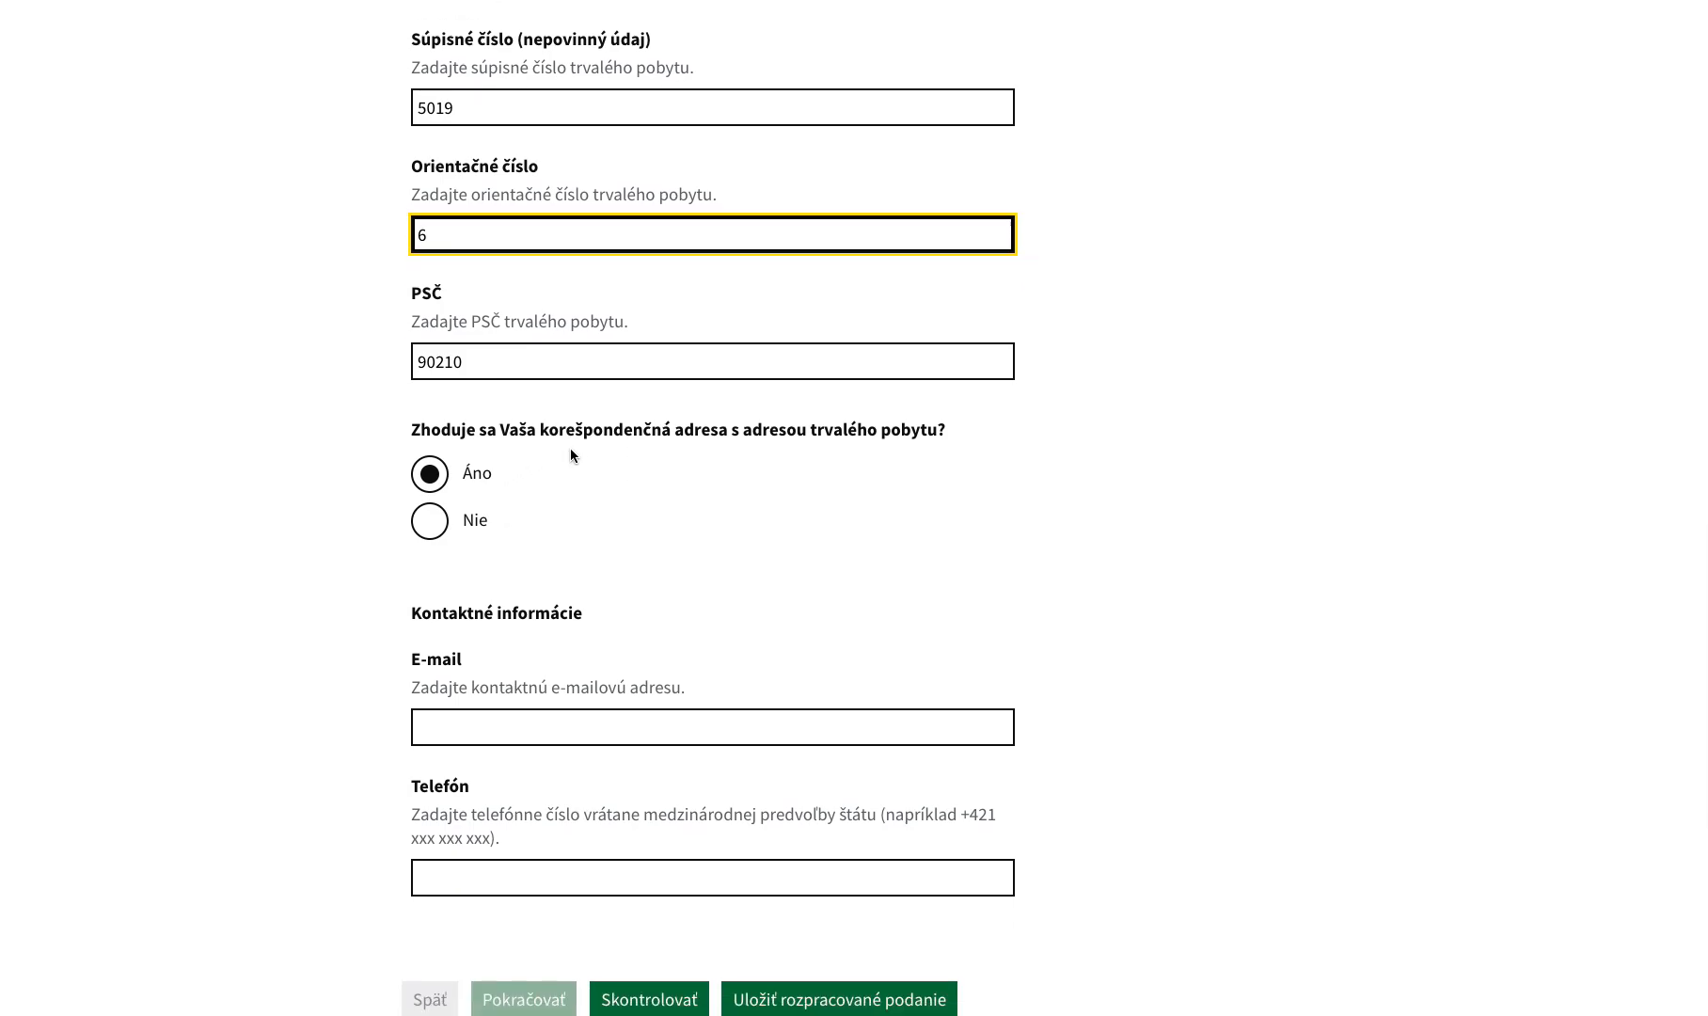
# - Switch the matching correspondence address answer to Nie to show its address fields, and set it back to Áno
pyautogui.scroll(-1, 569, 454)
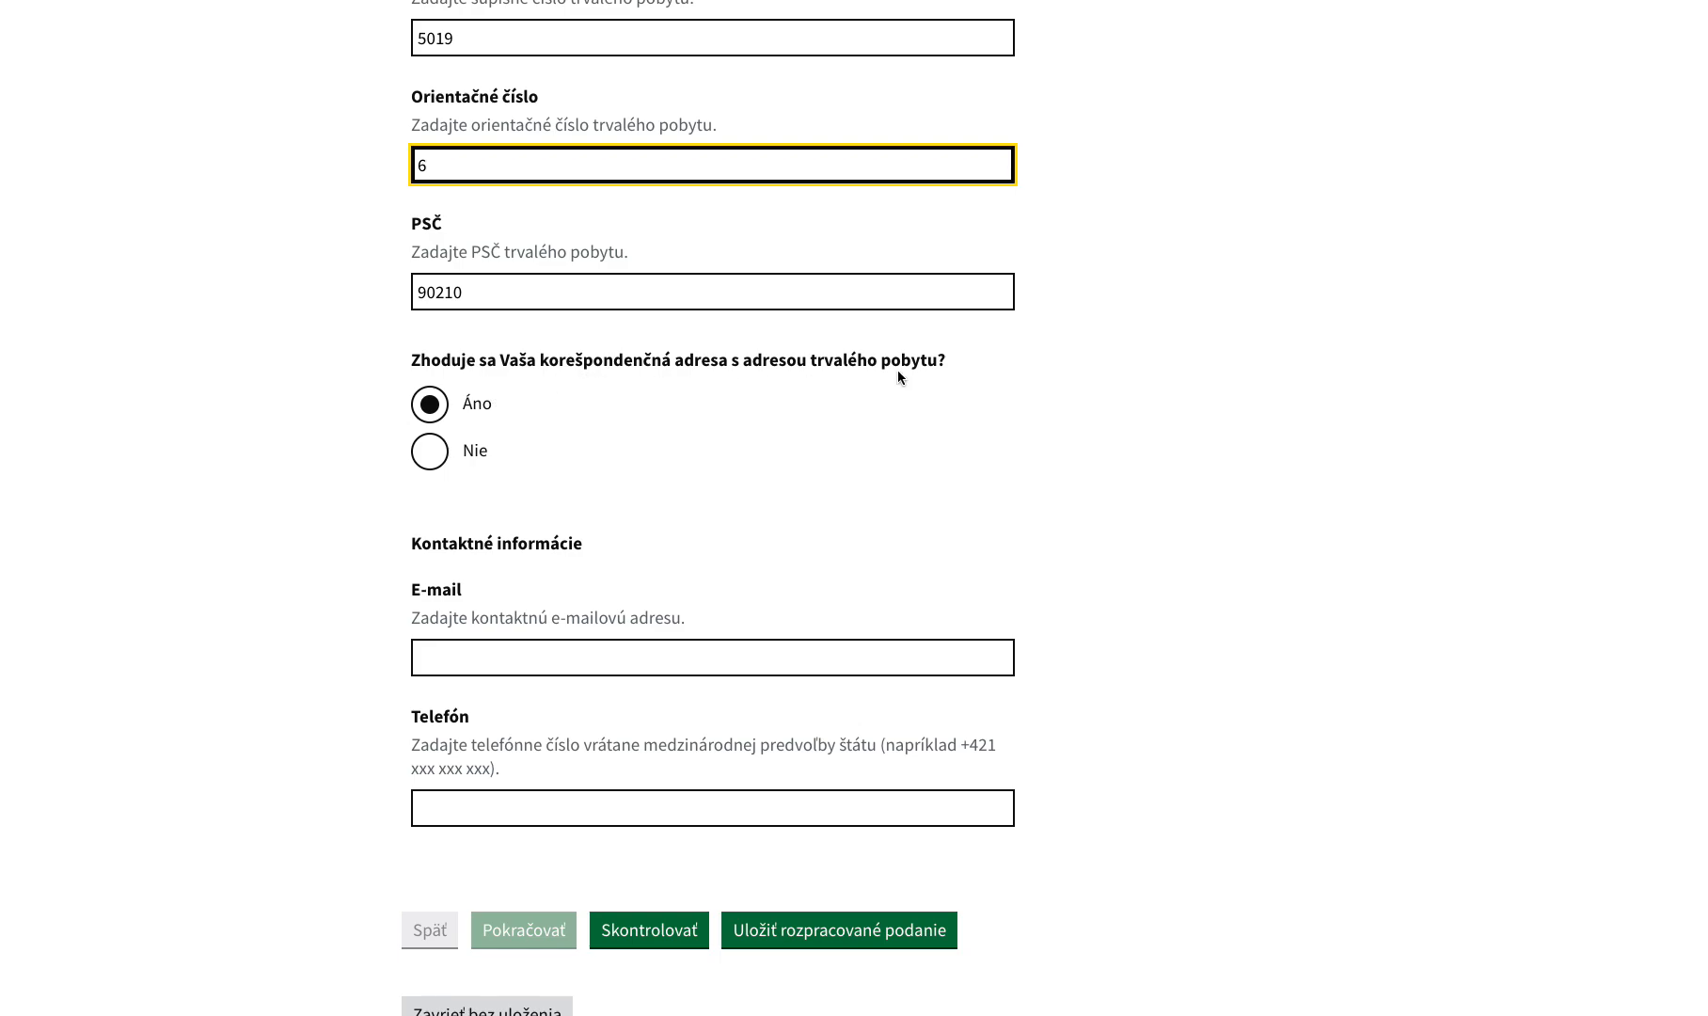
pyautogui.click(433, 456)
pyautogui.scroll(-2, 552, 545)
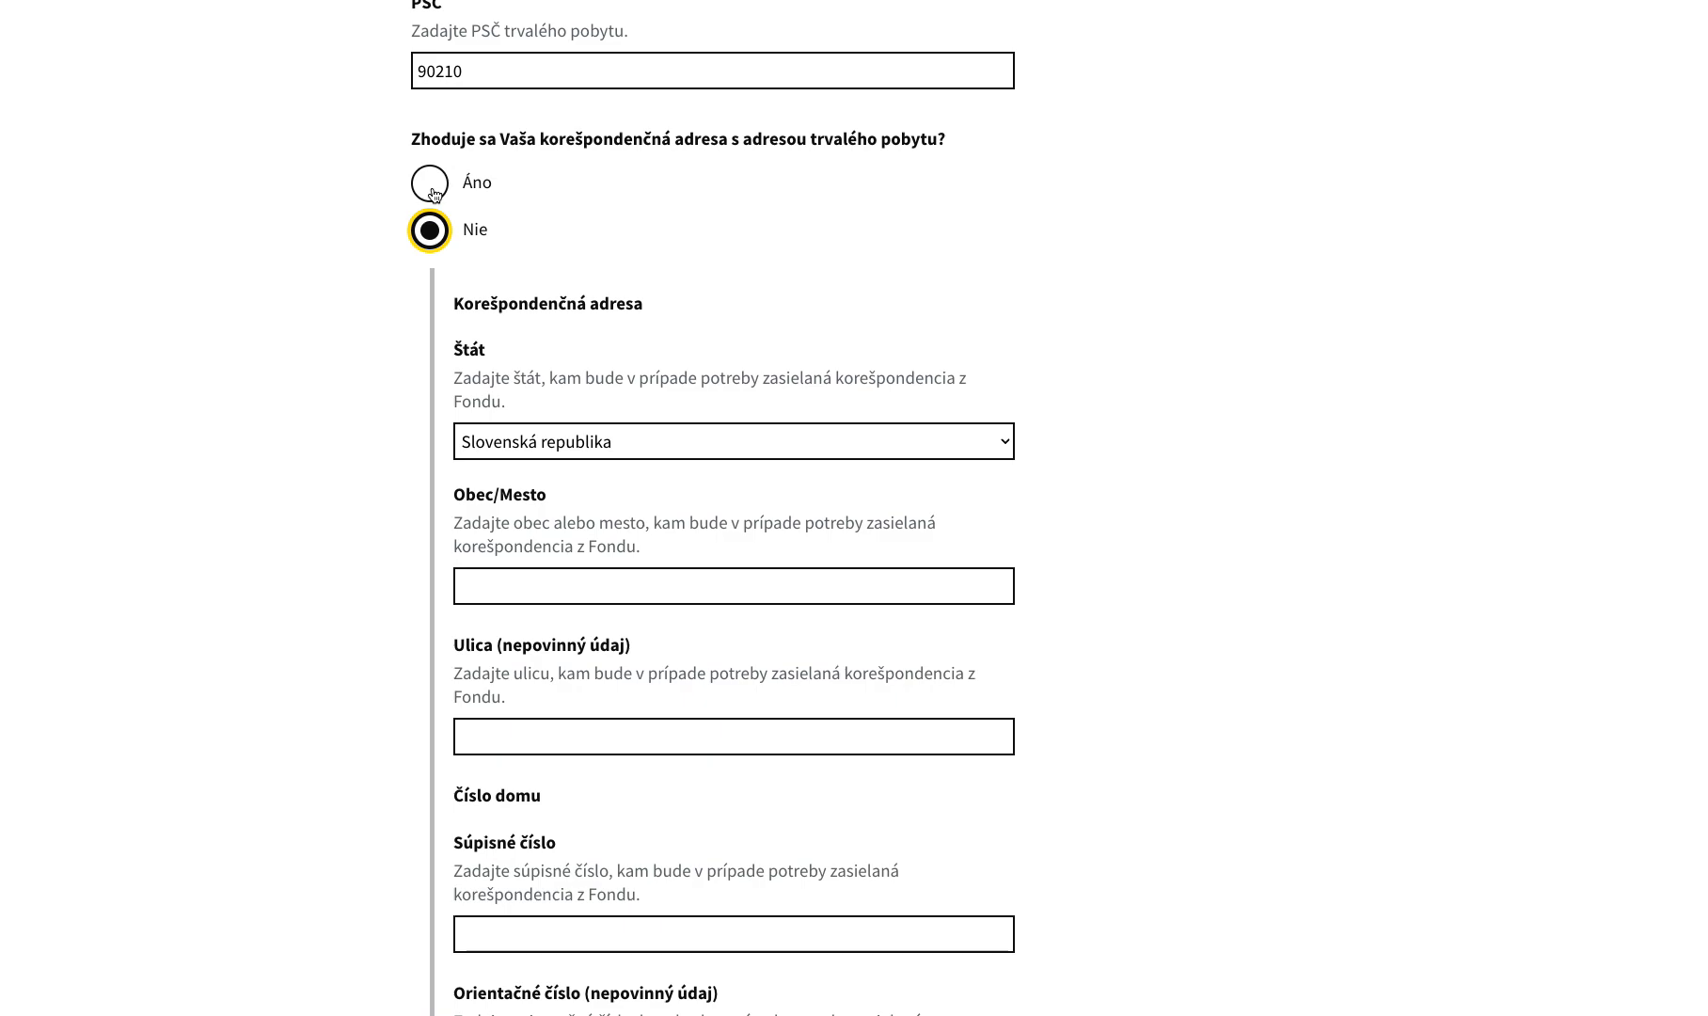
pyautogui.click(434, 194)
pyautogui.scroll(-1, 648, 483)
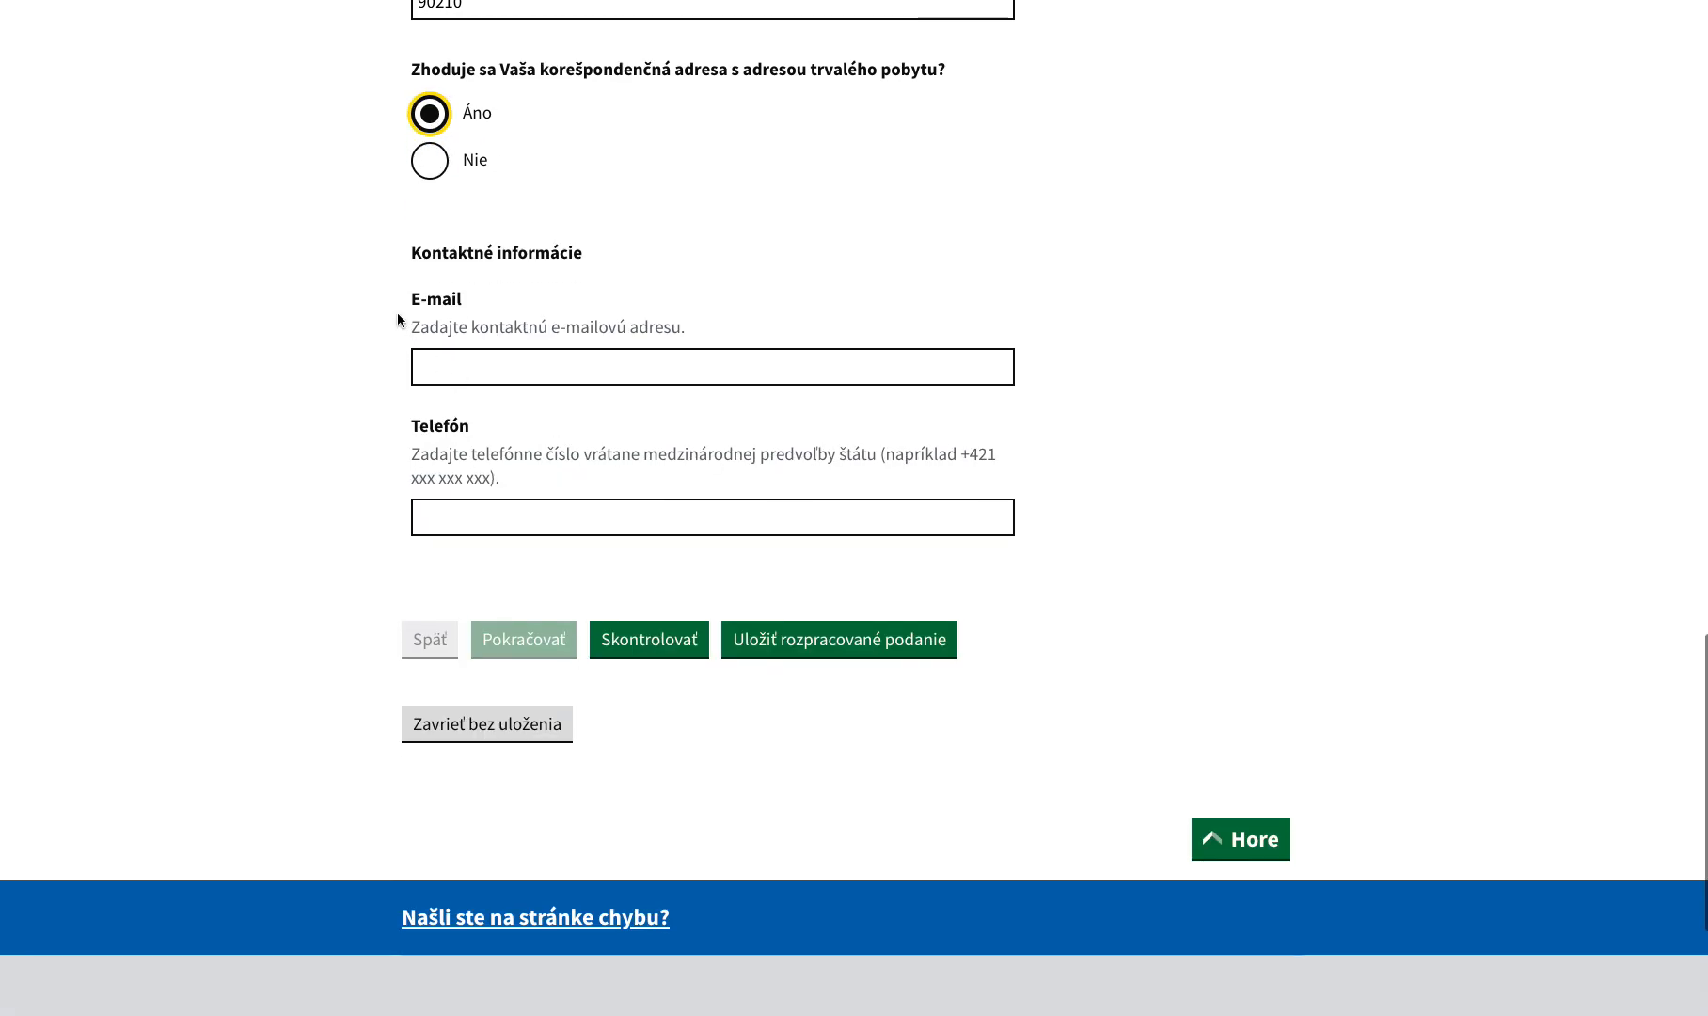
# - Fill in the applicant's contact e-mail and phone number under Kontaktné informácie using the suggested entries
pyautogui.click(466, 362)
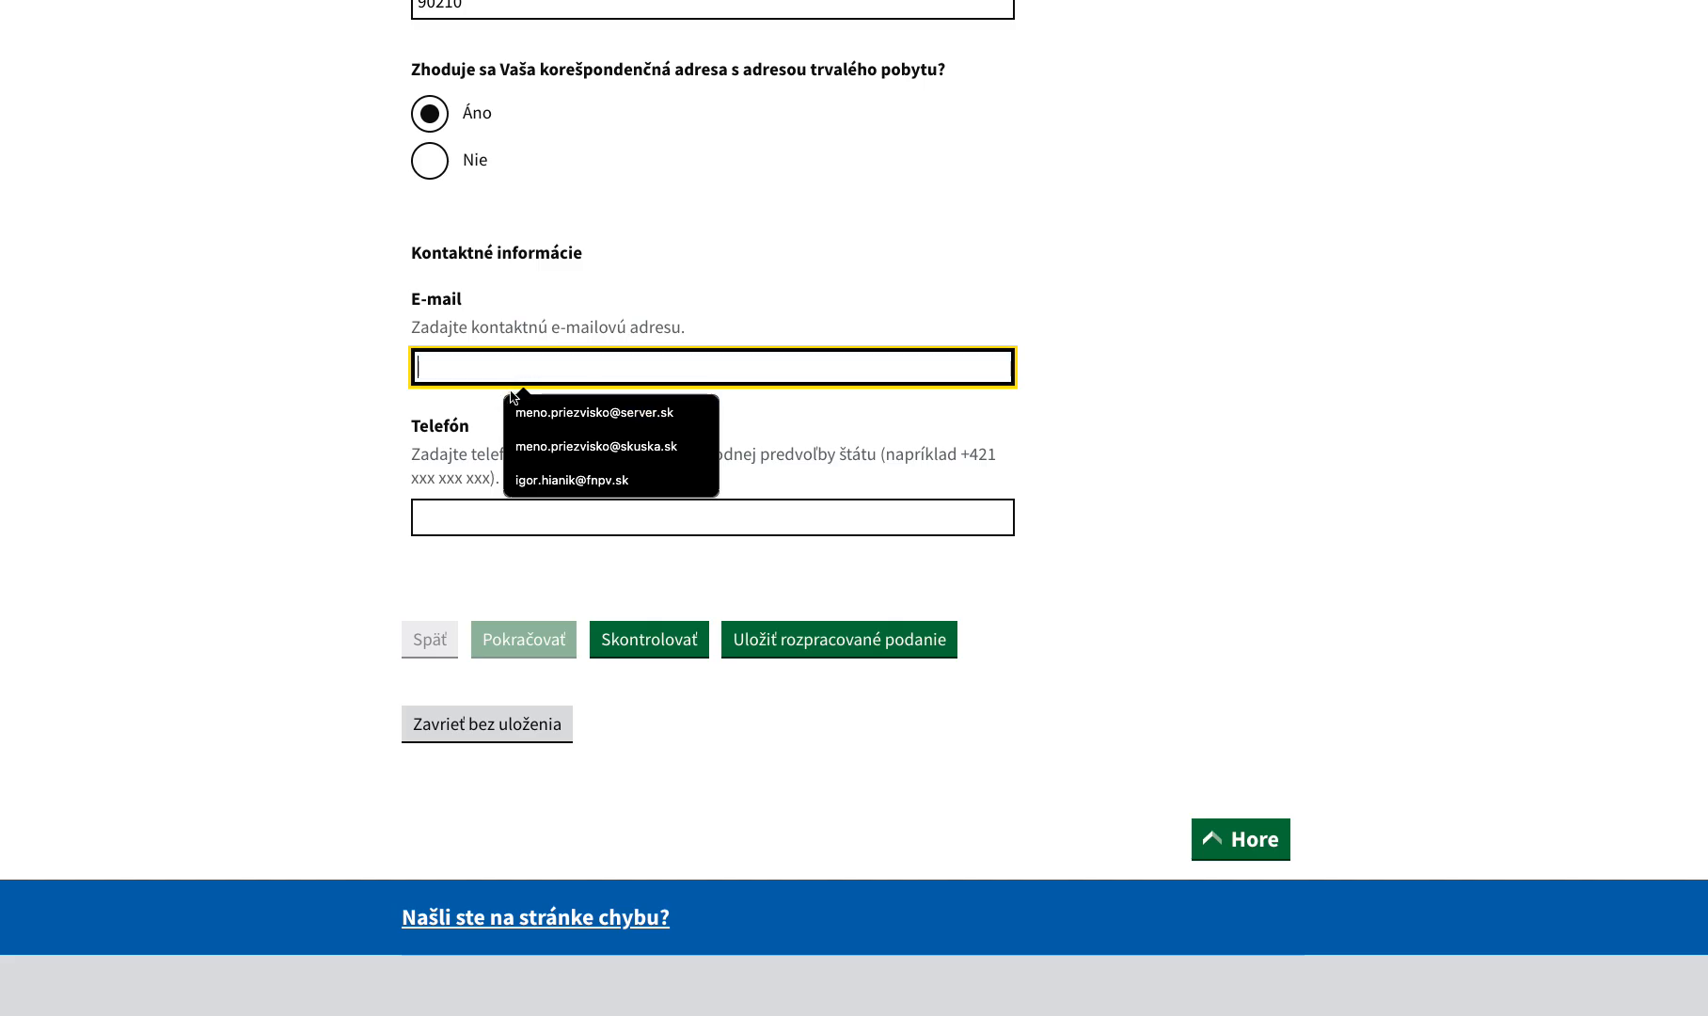
pyautogui.click(596, 423)
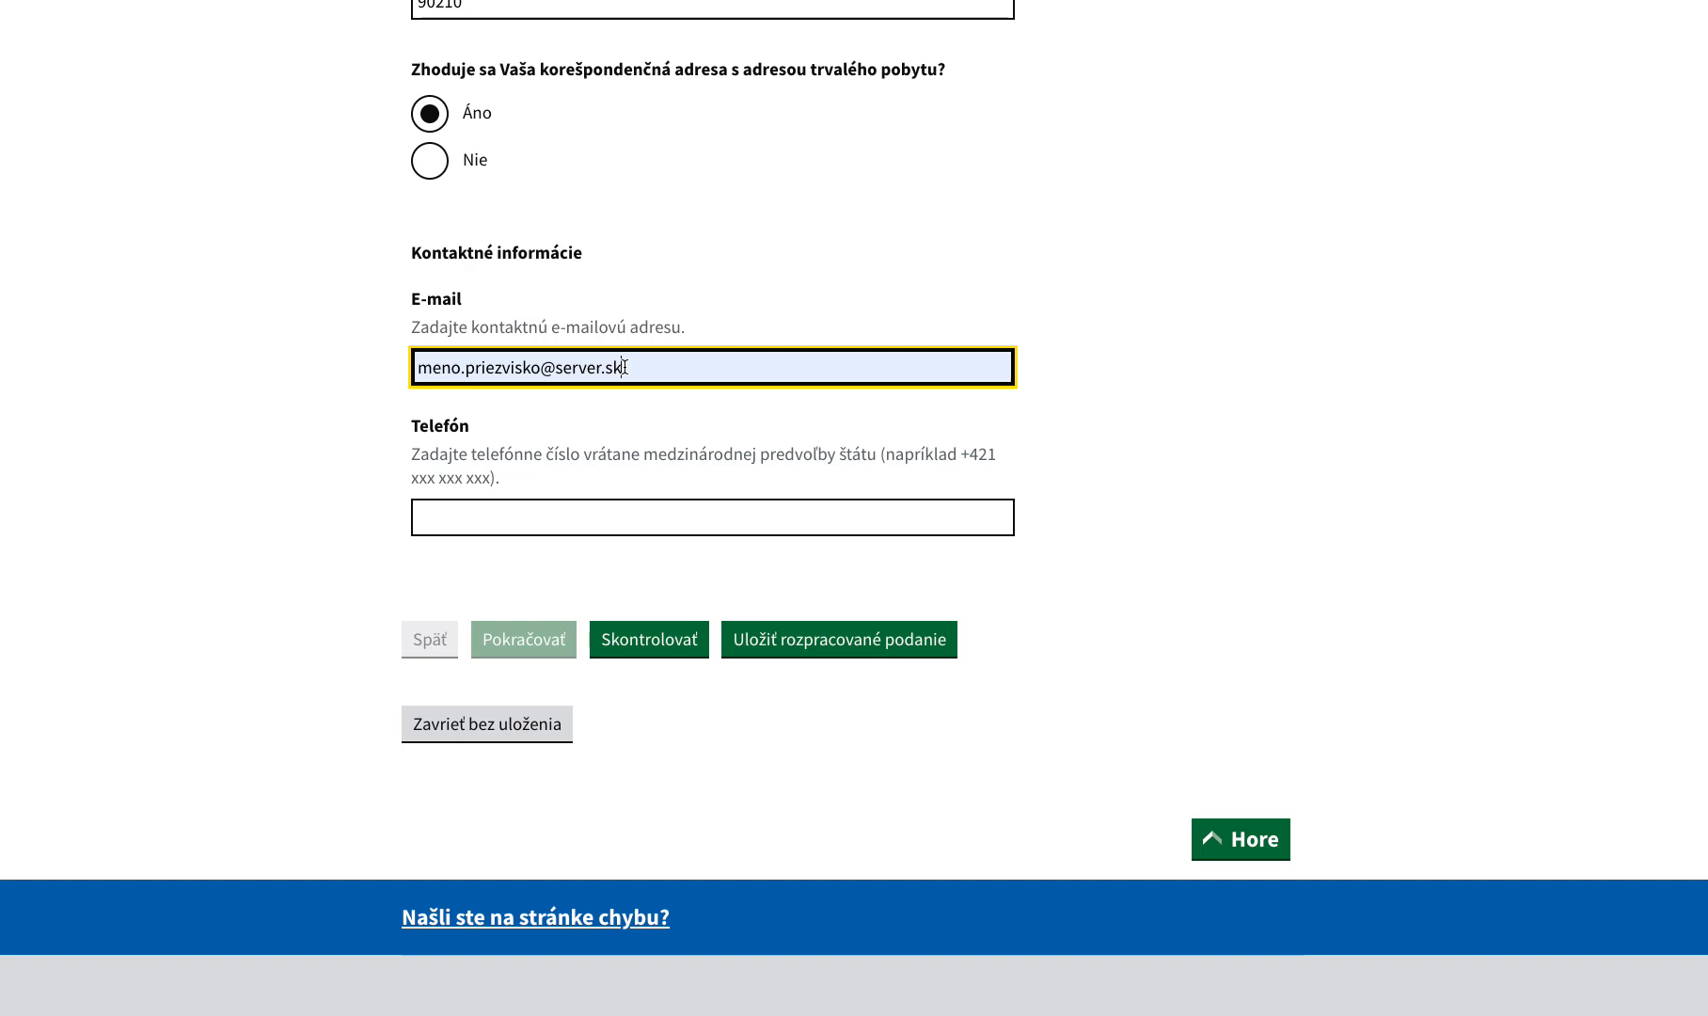
pyautogui.click(489, 511)
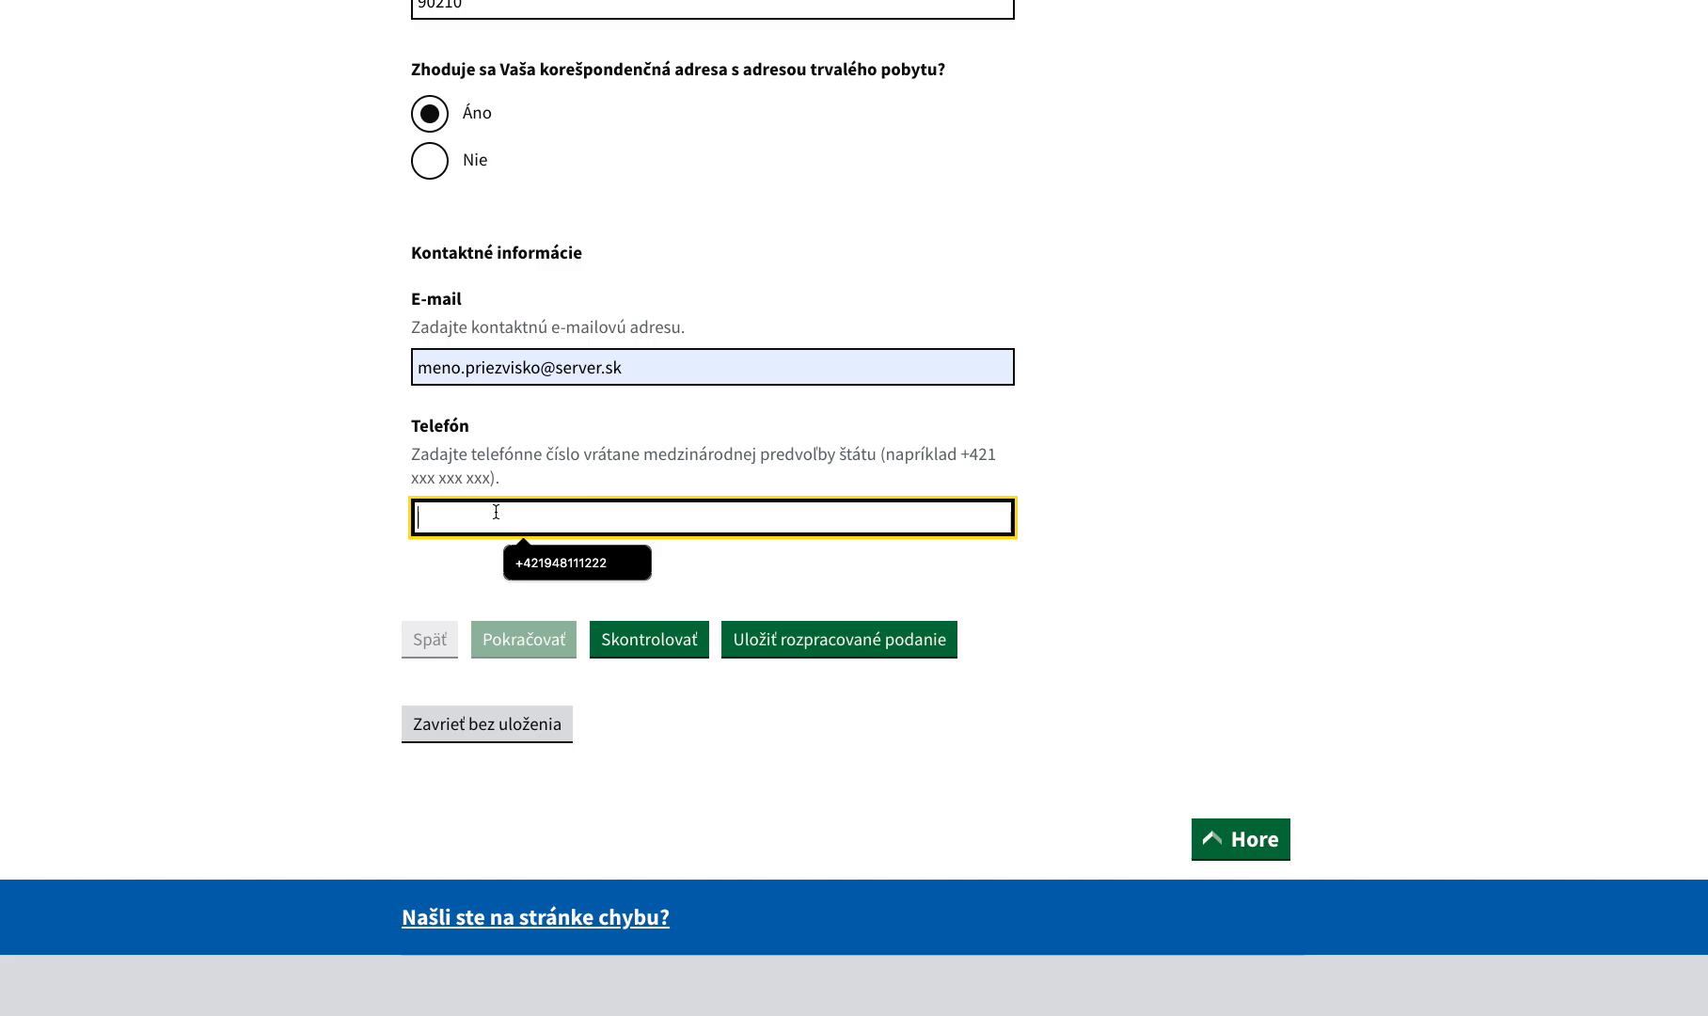
pyautogui.click(562, 563)
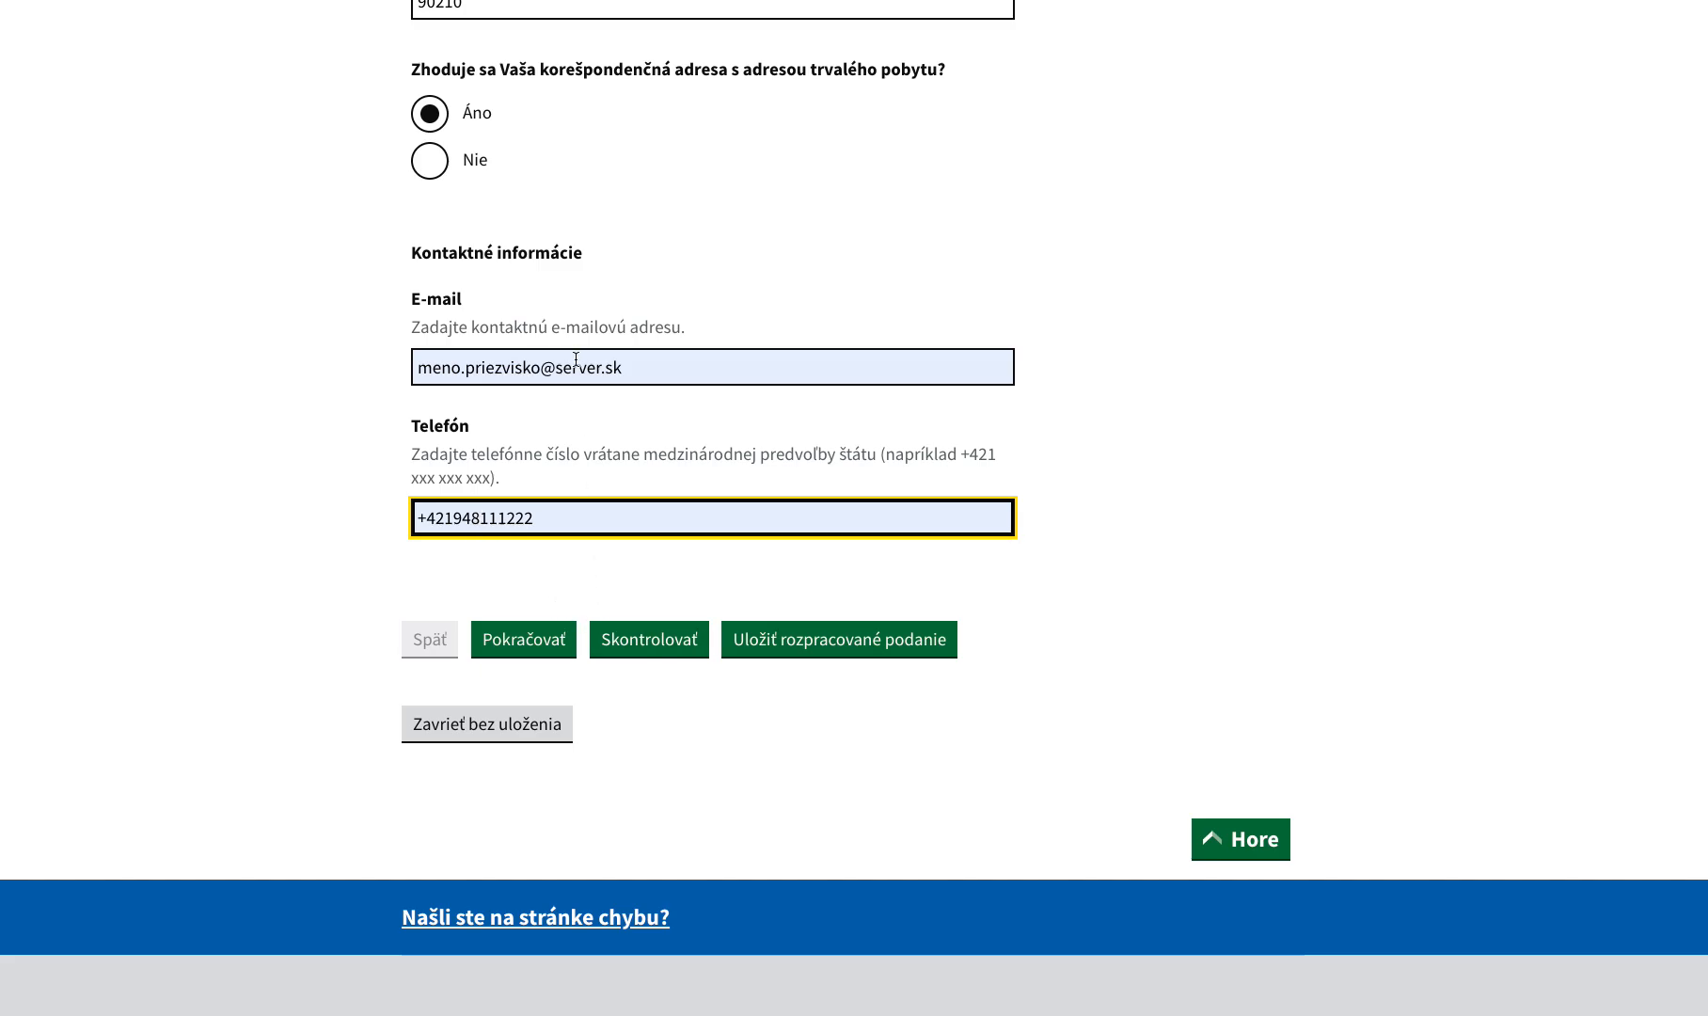
# - Review and validate the completed Osobné údaje žiadateľa page and continue to Informácie o štúdiu
pyautogui.scroll(3, 575, 363)
pyautogui.scroll(5, 575, 360)
pyautogui.scroll(-6, 575, 361)
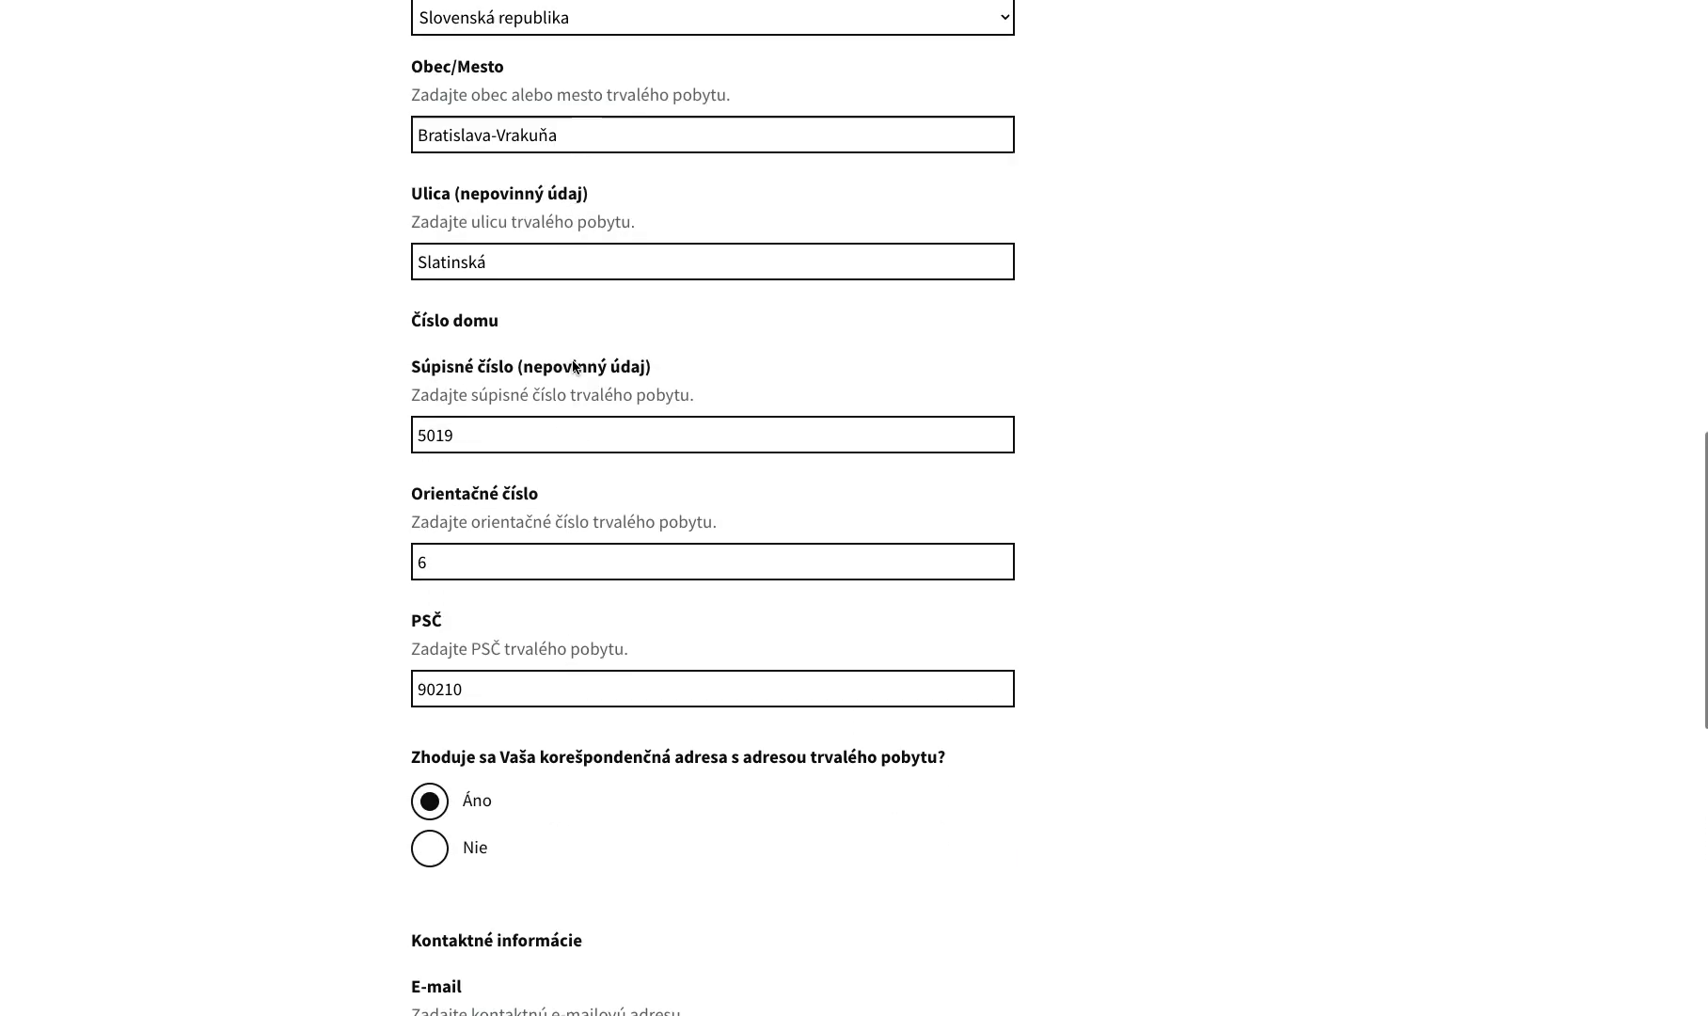
pyautogui.scroll(-2, 573, 359)
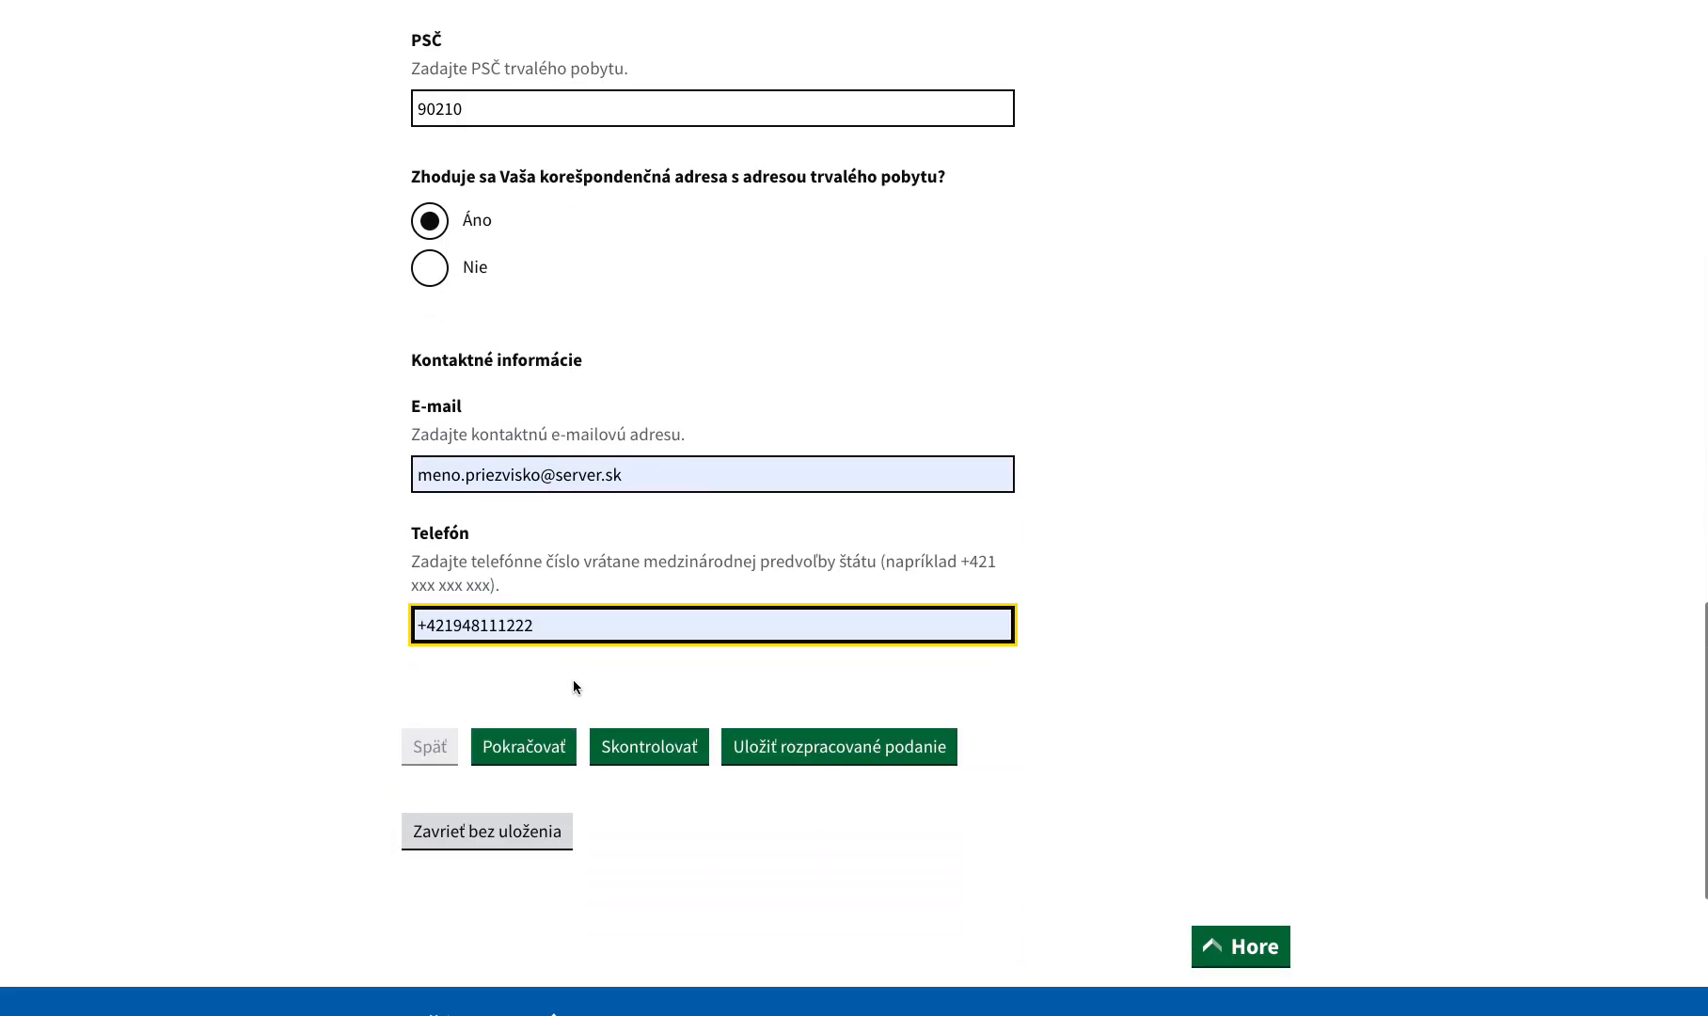
pyautogui.click(645, 750)
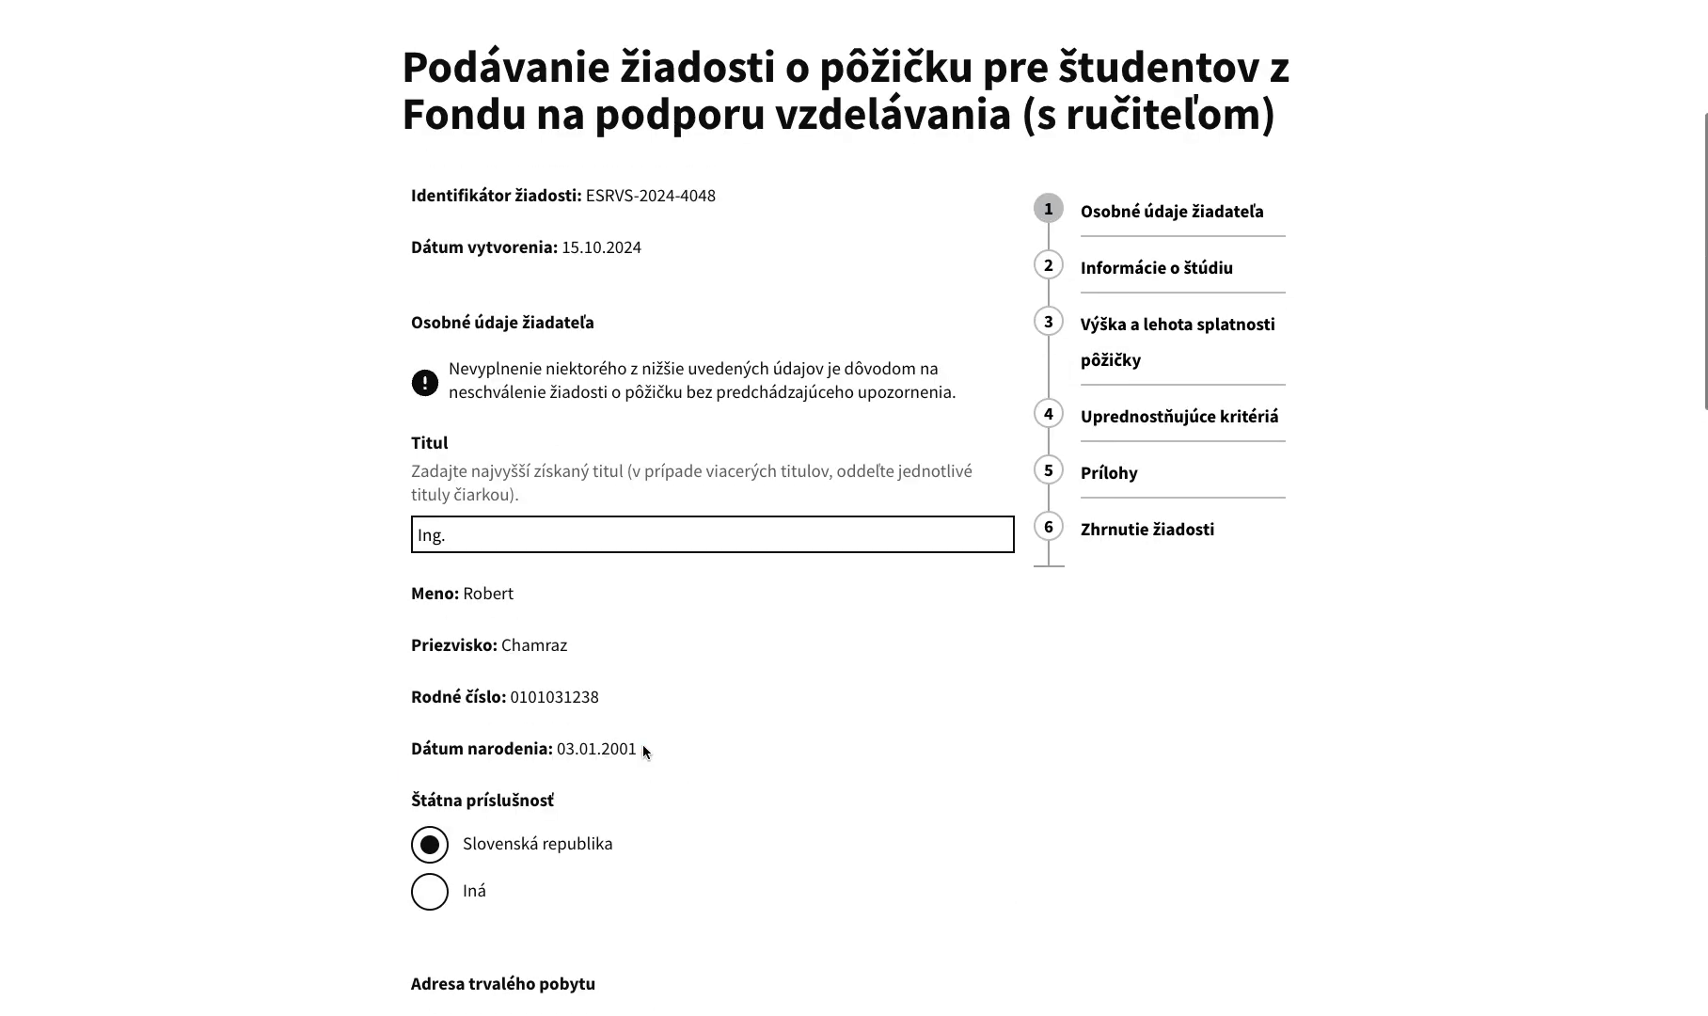
pyautogui.scroll(-8, 643, 747)
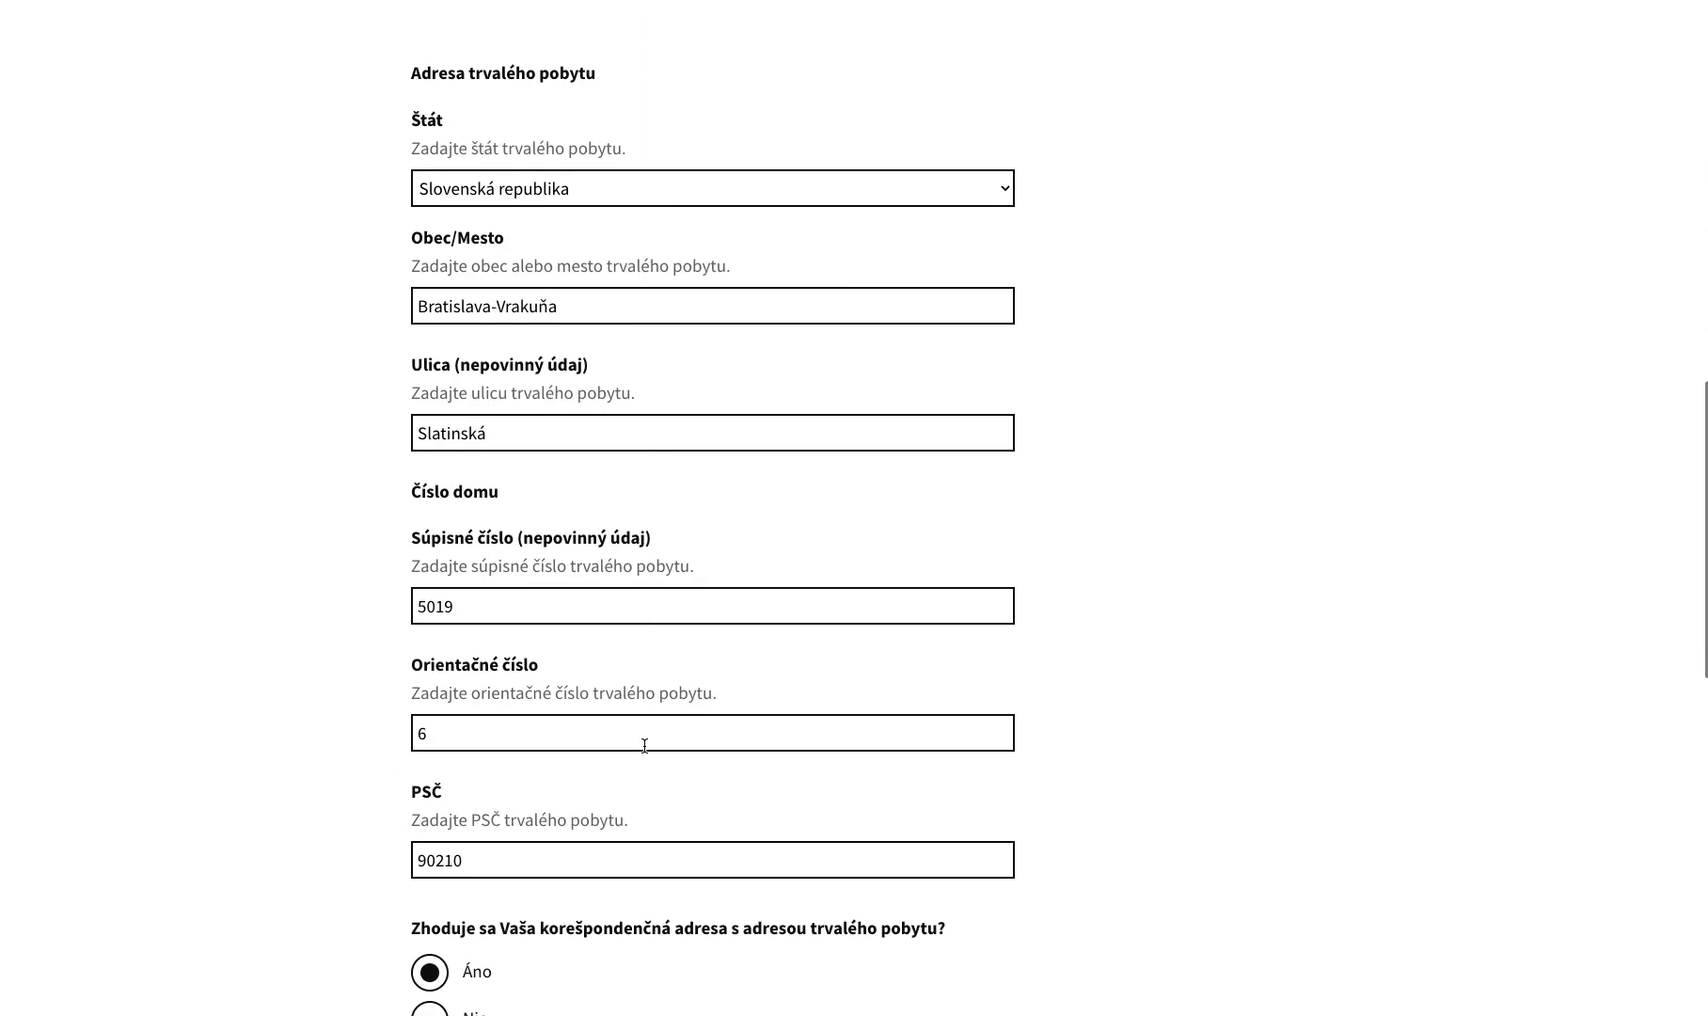
pyautogui.scroll(-7, 644, 745)
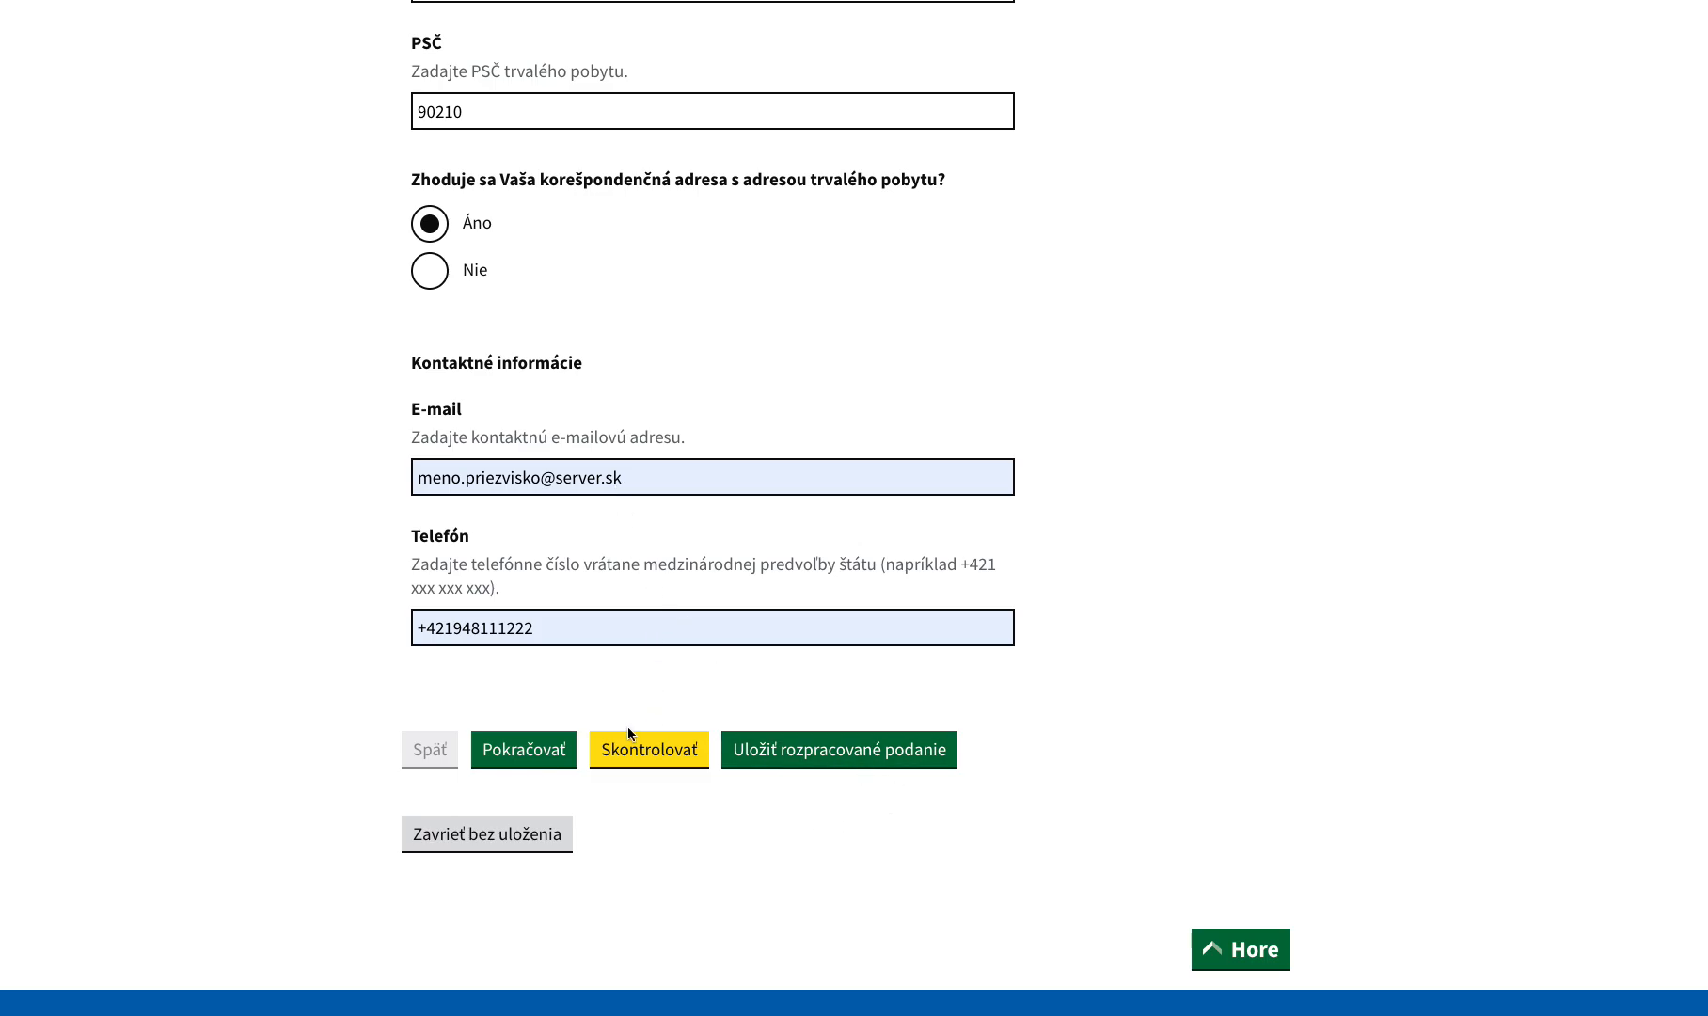
pyautogui.click(512, 753)
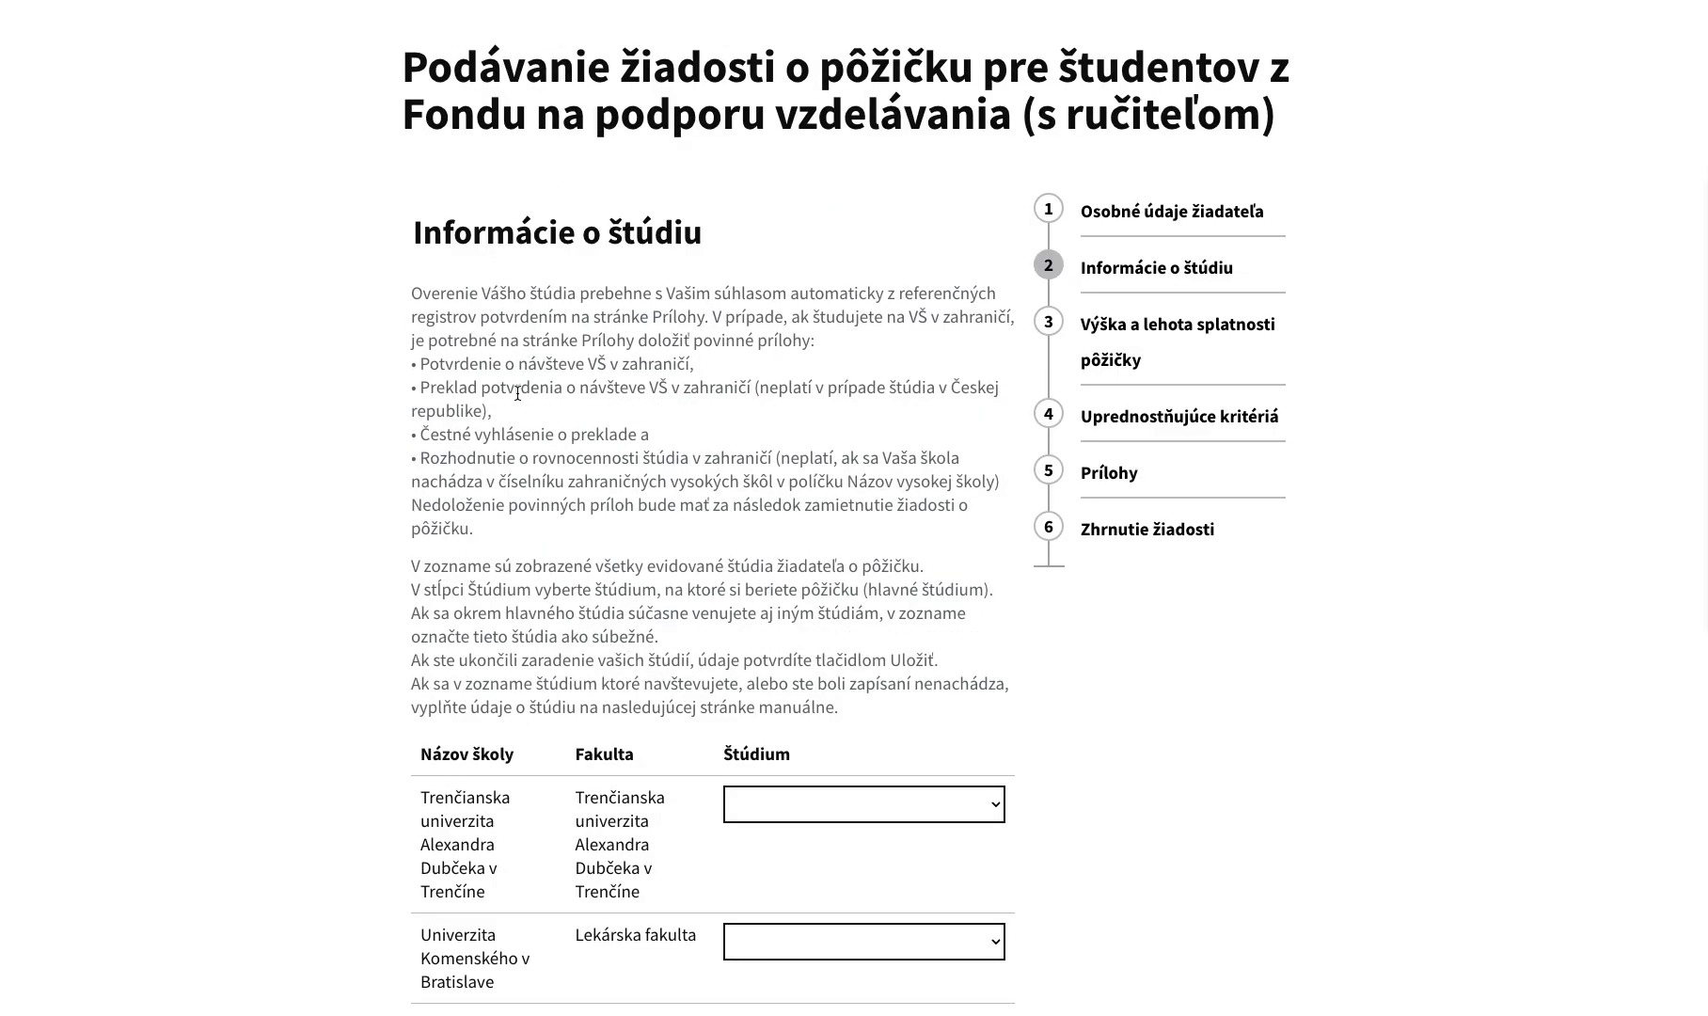
# - Mark the study at Trenčianska univerzita Alexandra Dubčeka v Trenčíne as Hlavné
pyautogui.scroll(-2, 517, 393)
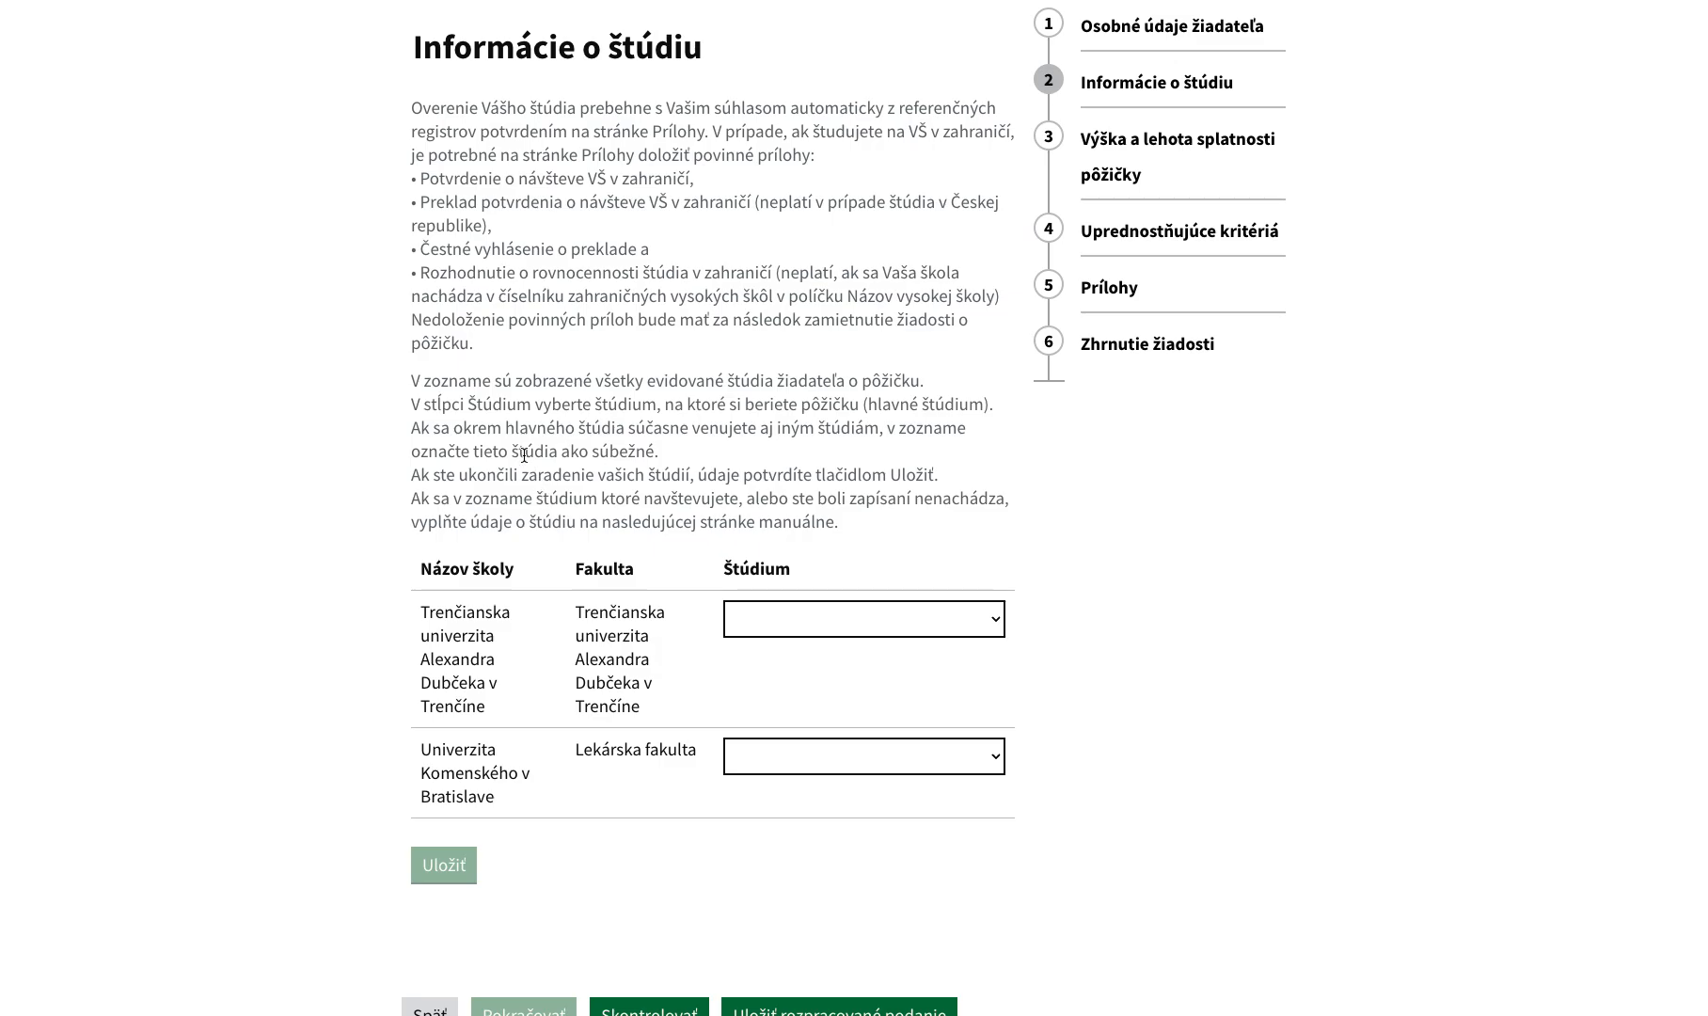
pyautogui.scroll(1, 523, 455)
pyautogui.scroll(-2, 646, 402)
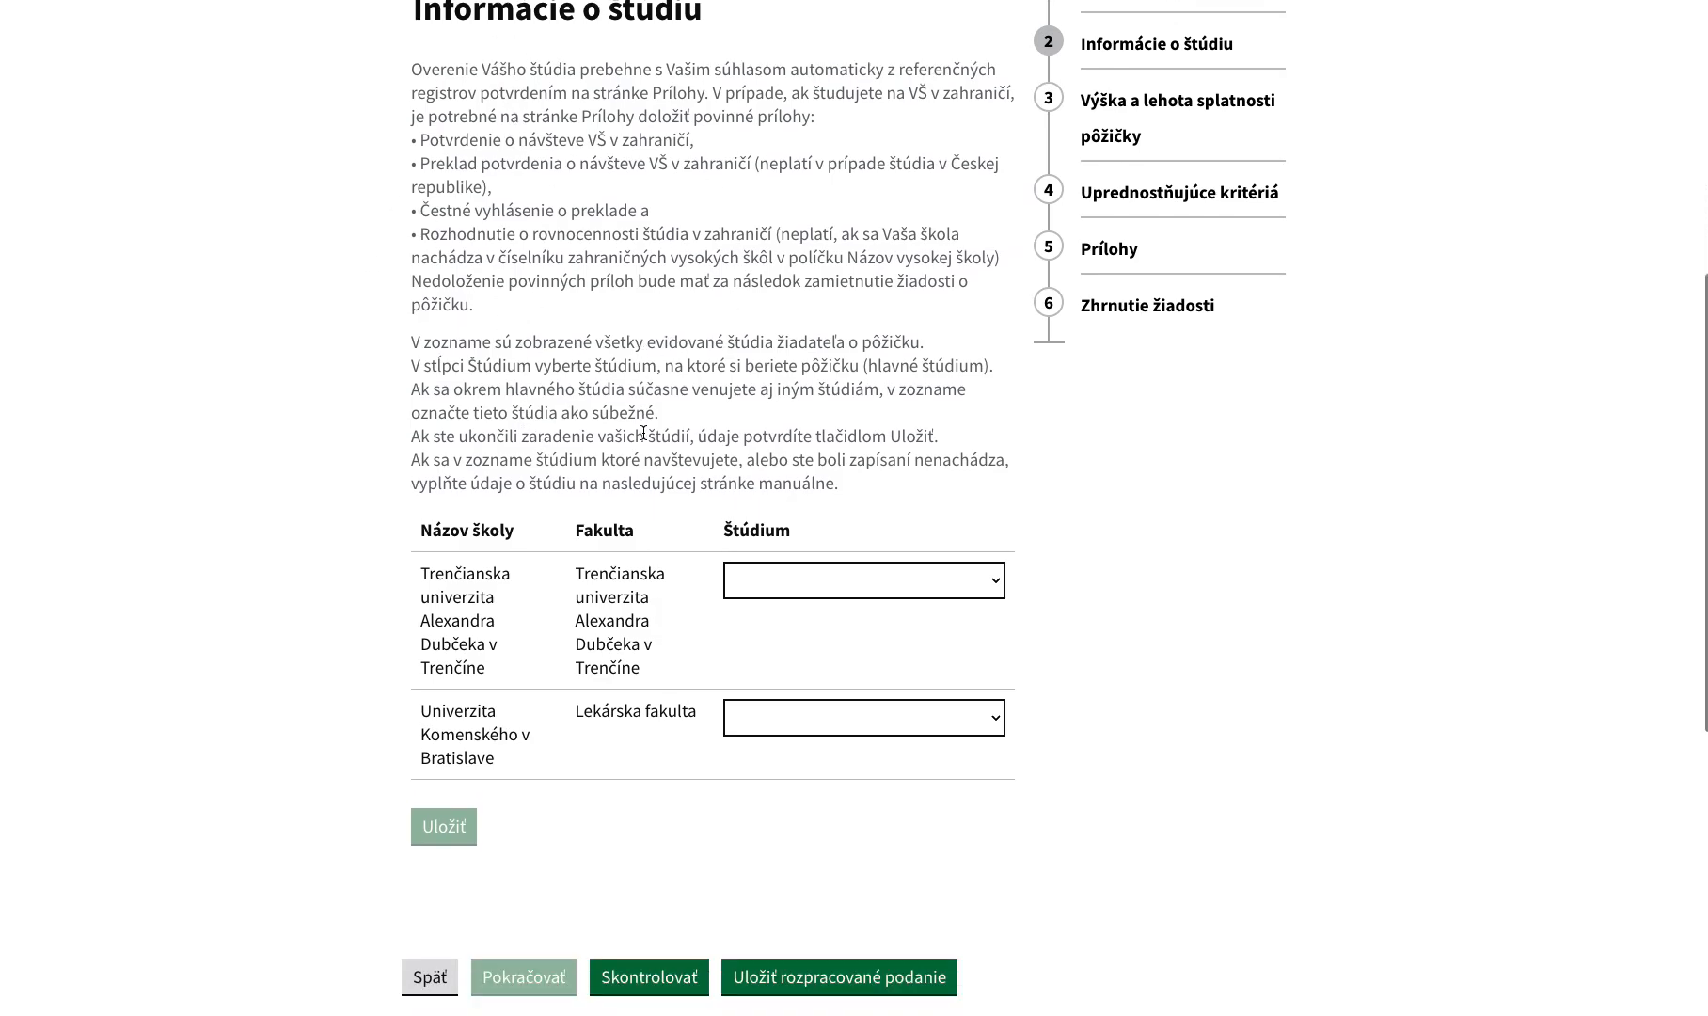
pyautogui.click(784, 543)
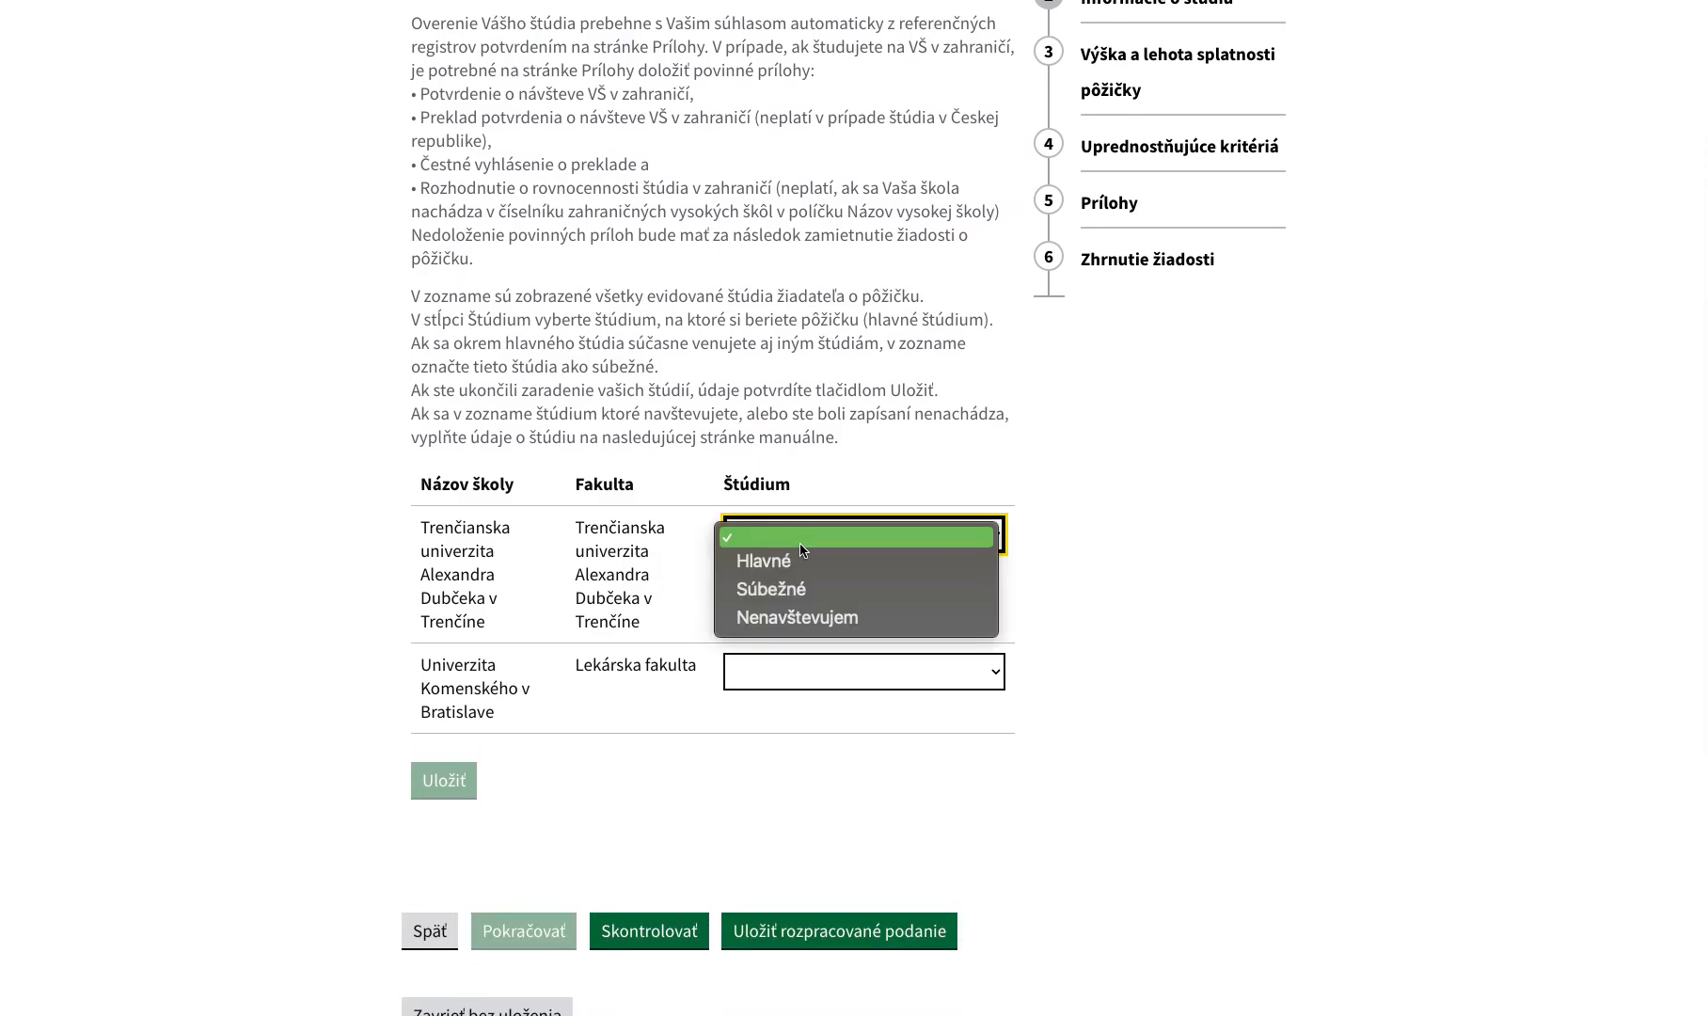
pyautogui.click(822, 558)
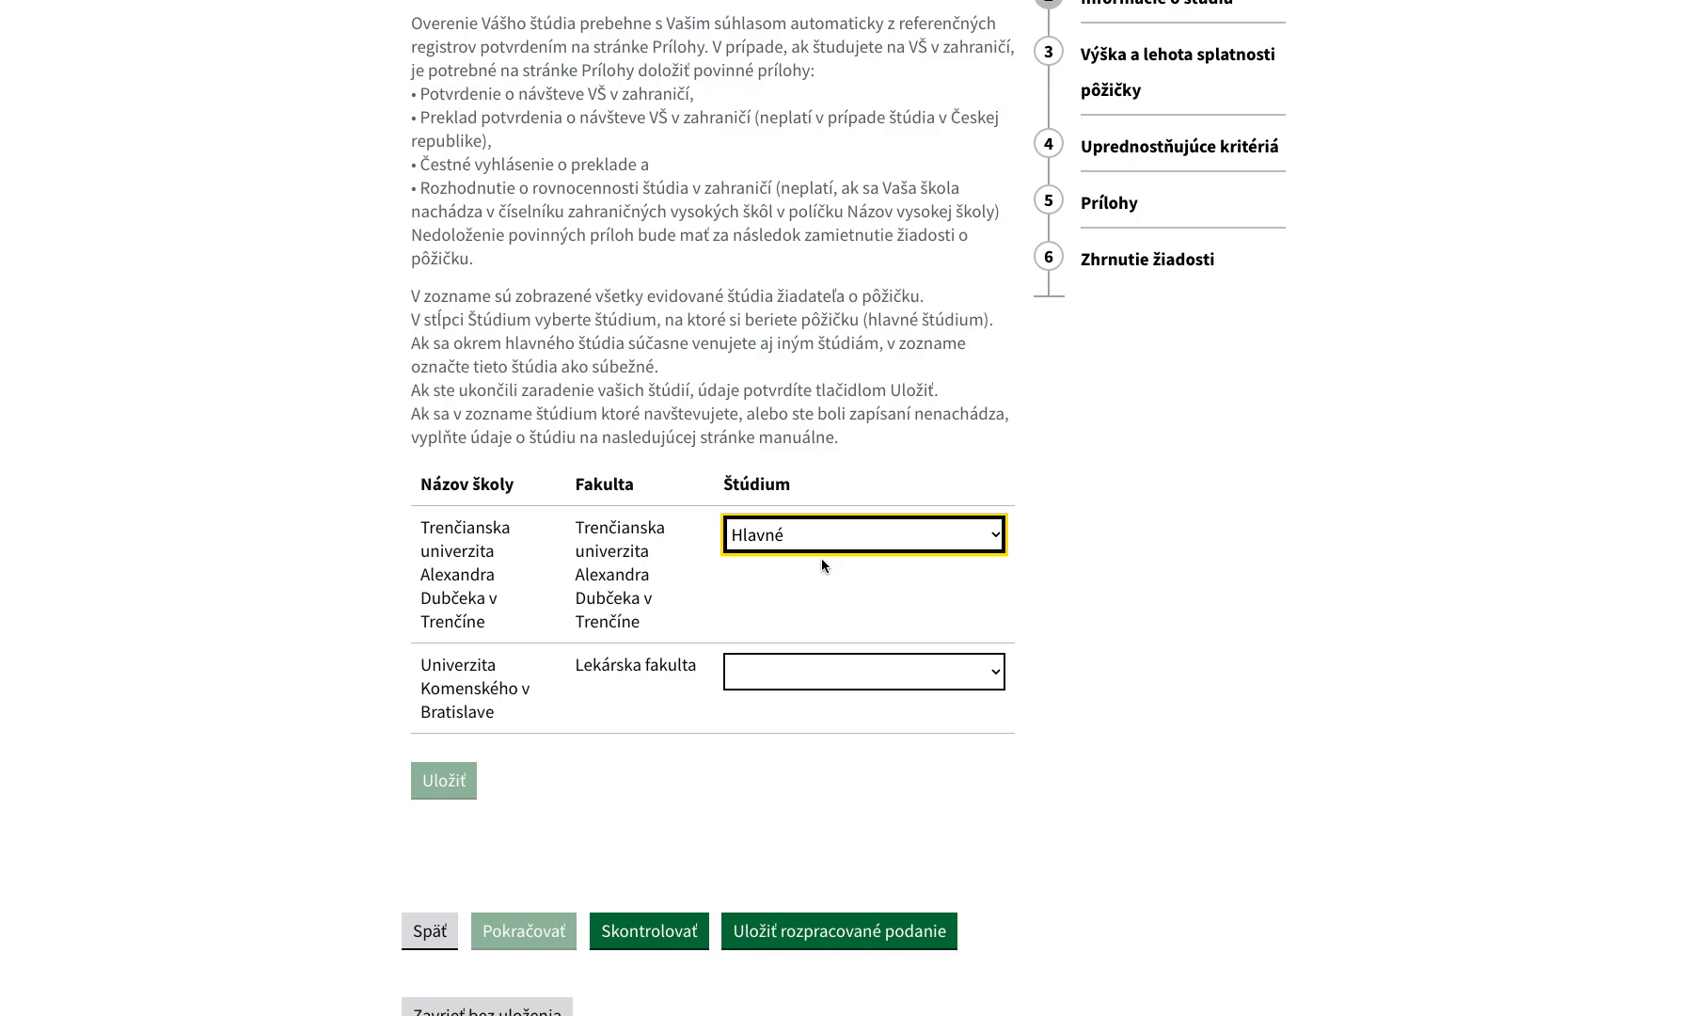
# - Mark the study at Univerzita Komenského v Bratislave, Lekárska fakulta, as Súbežné and save the study classification
pyautogui.scroll(-1, 496, 558)
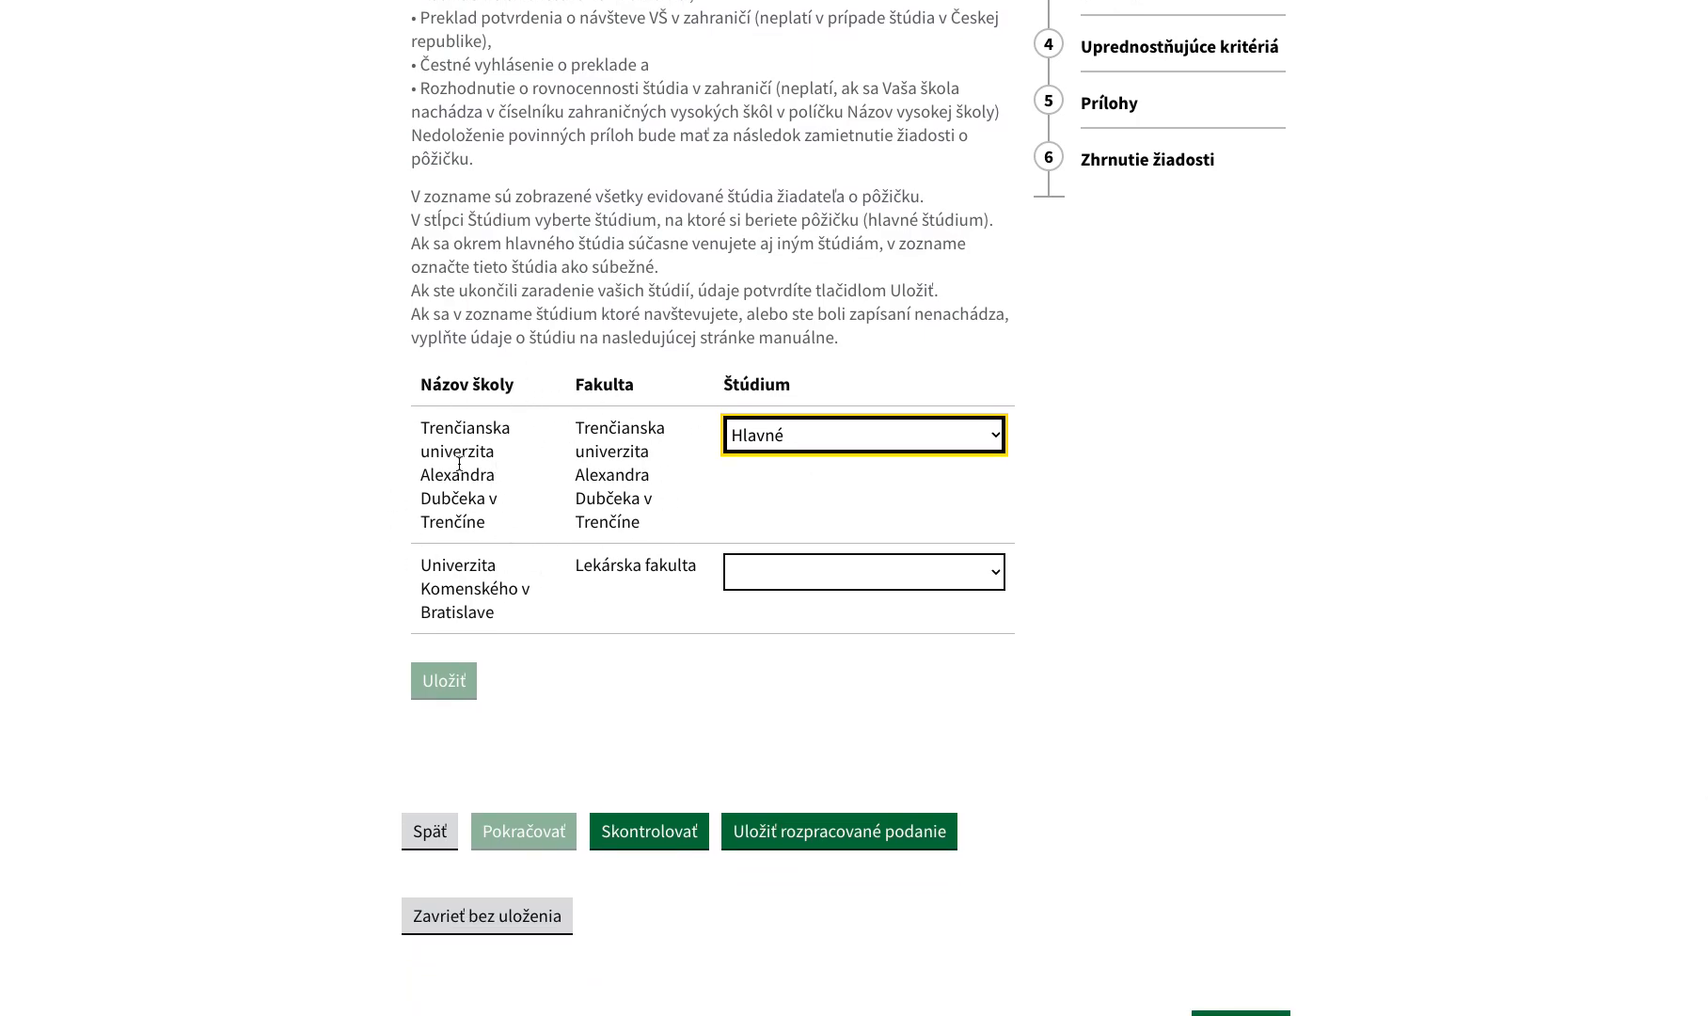
pyautogui.click(822, 571)
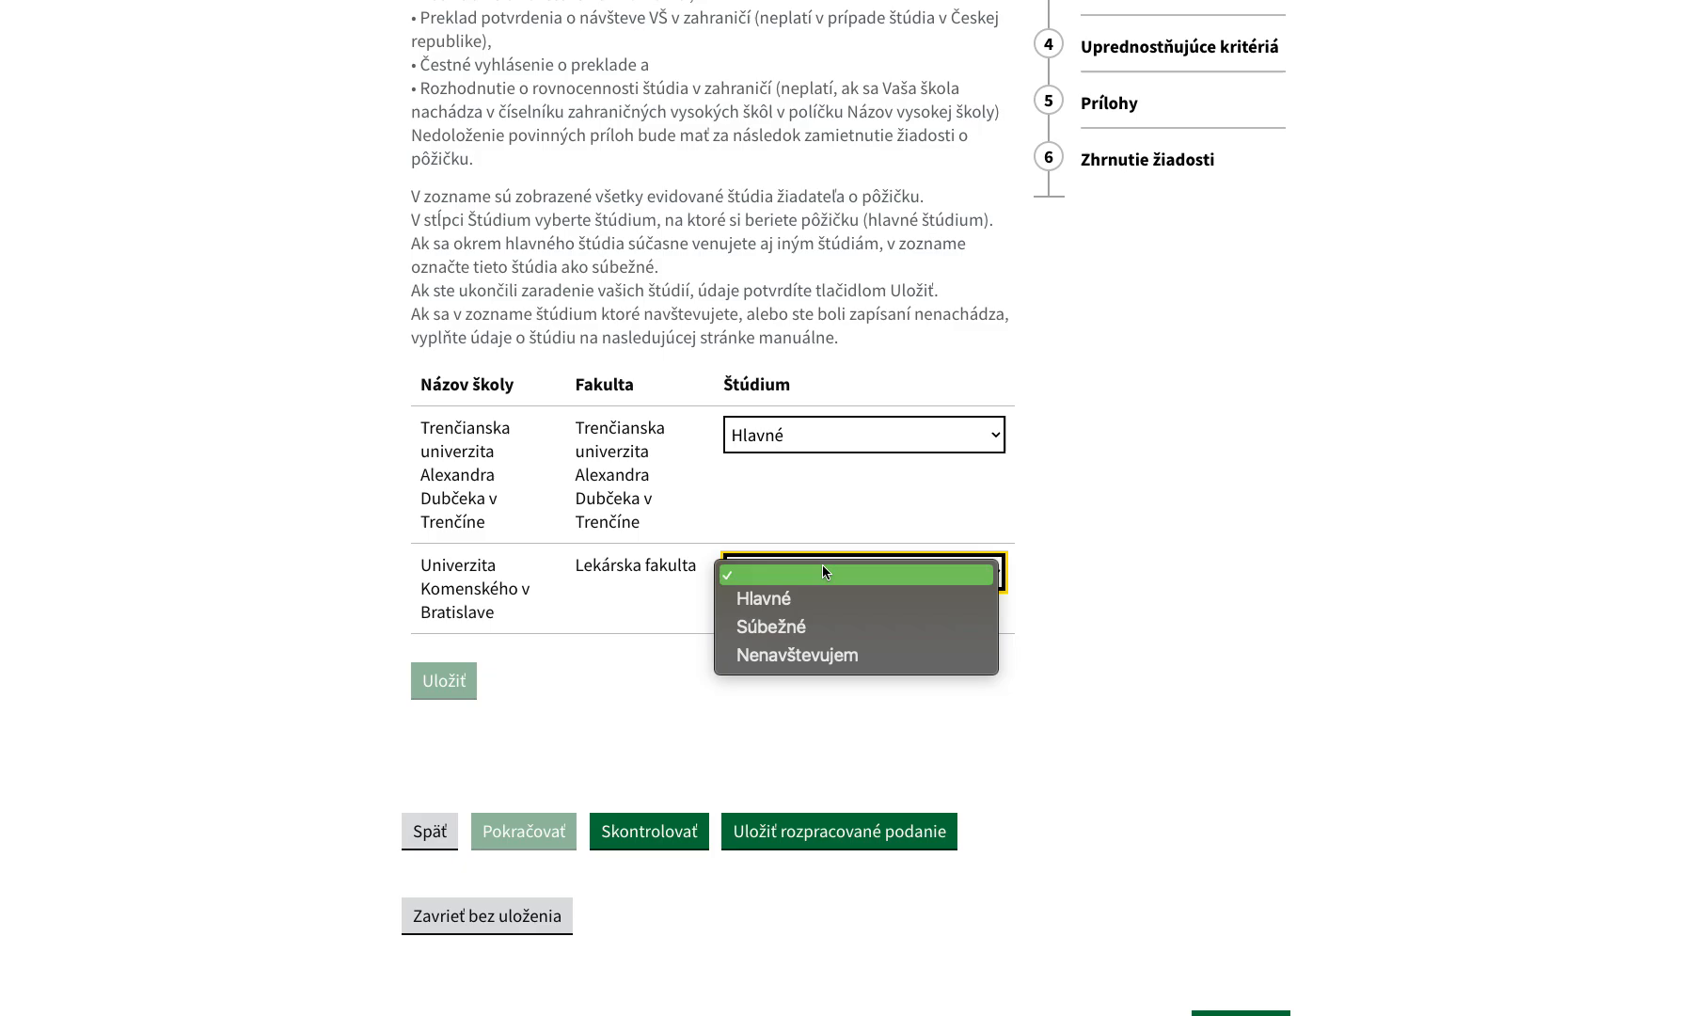
pyautogui.click(833, 626)
pyautogui.scroll(-1, 412, 492)
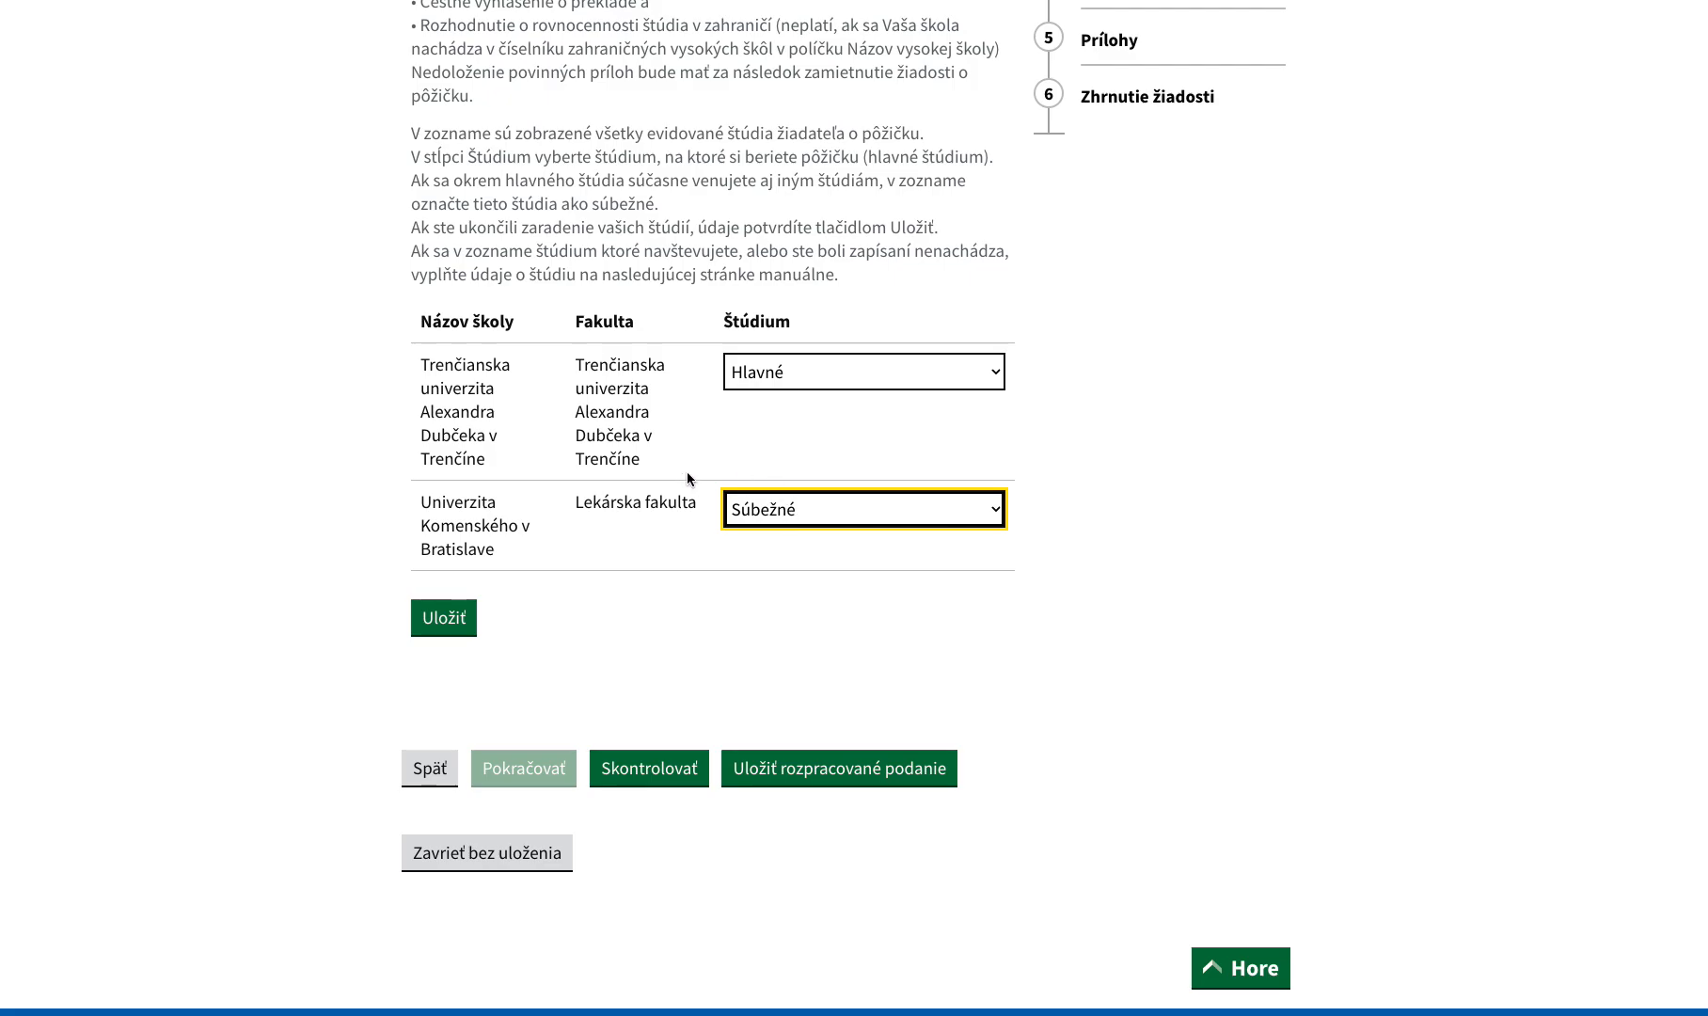
pyautogui.scroll(1, 618, 489)
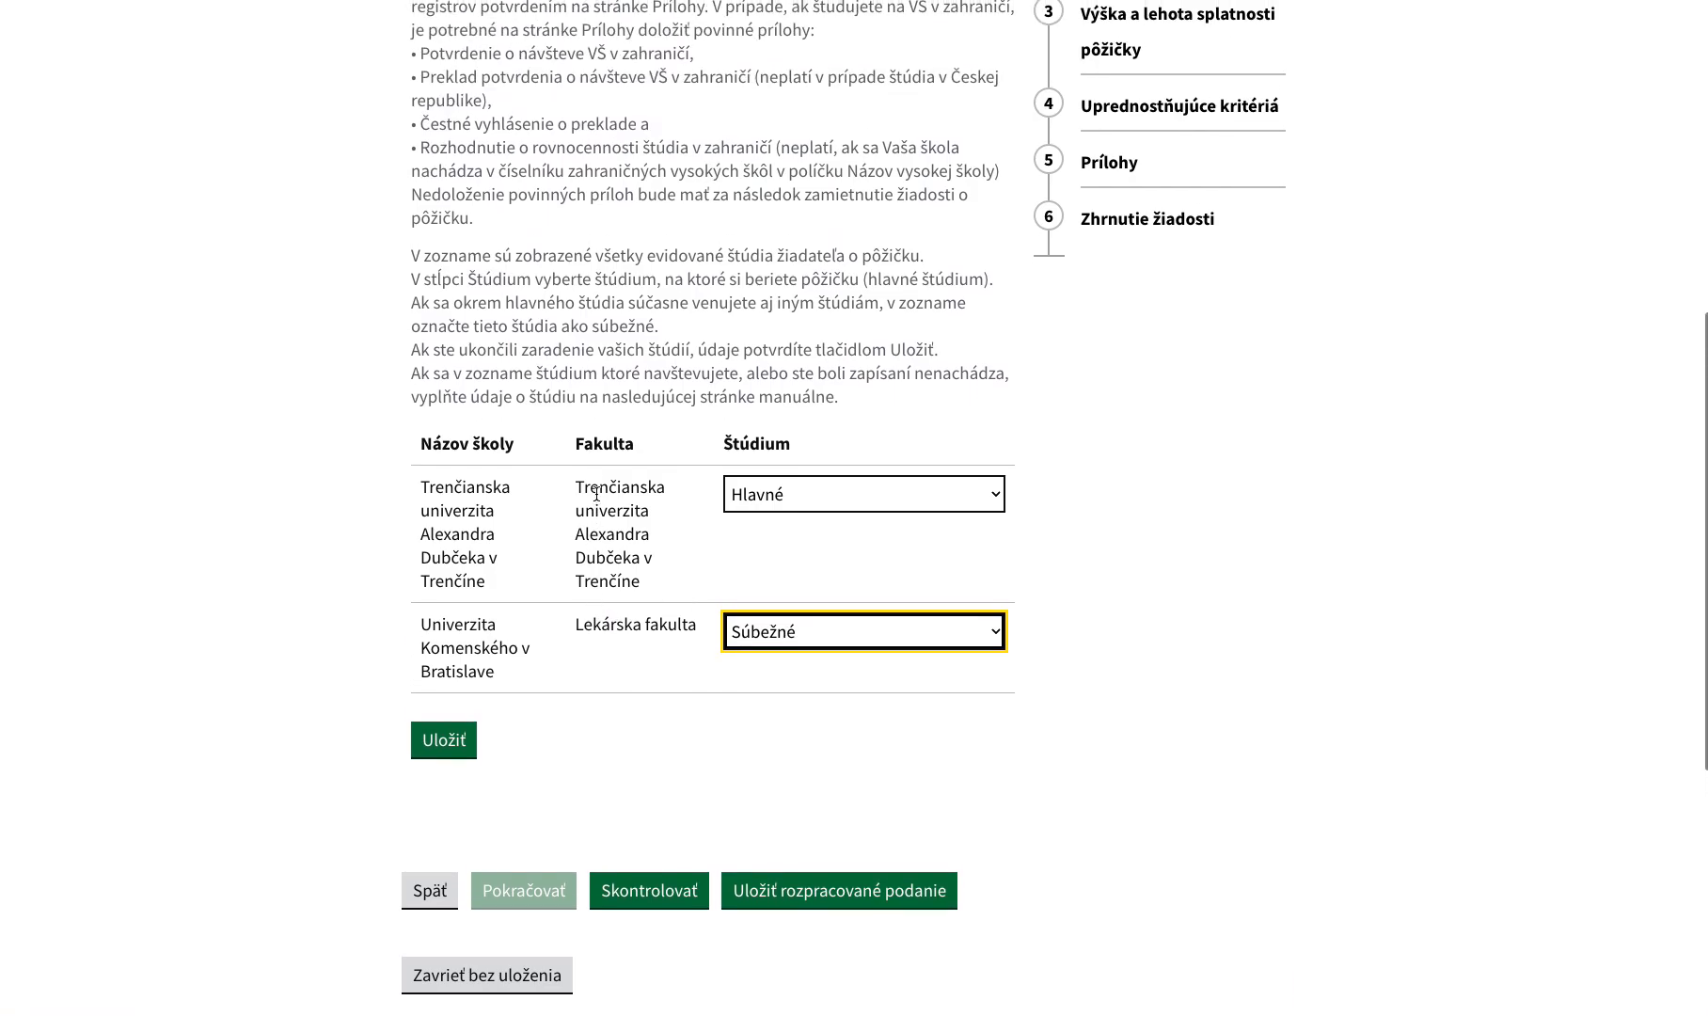
pyautogui.scroll(-1, 587, 558)
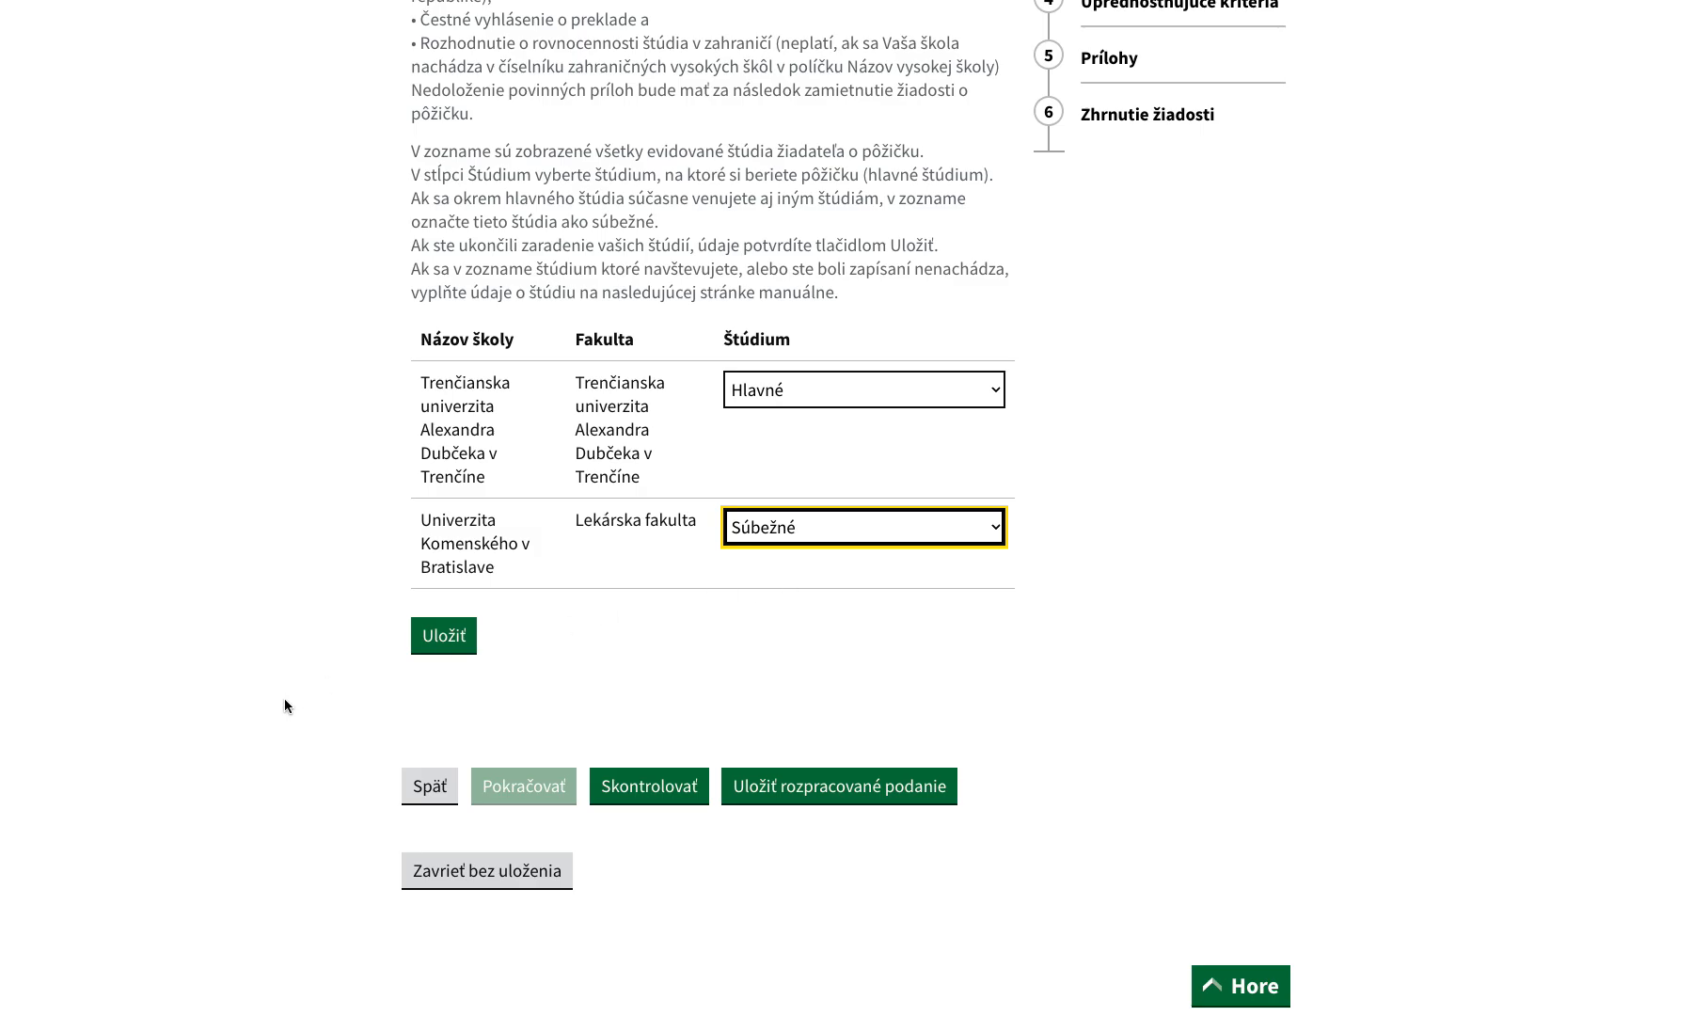
pyautogui.click(435, 644)
# - Choose Fakulta priemyselných technológií v Púchove as the faculty of the main study
pyautogui.scroll(-1, 598, 635)
pyautogui.scroll(-2, 598, 629)
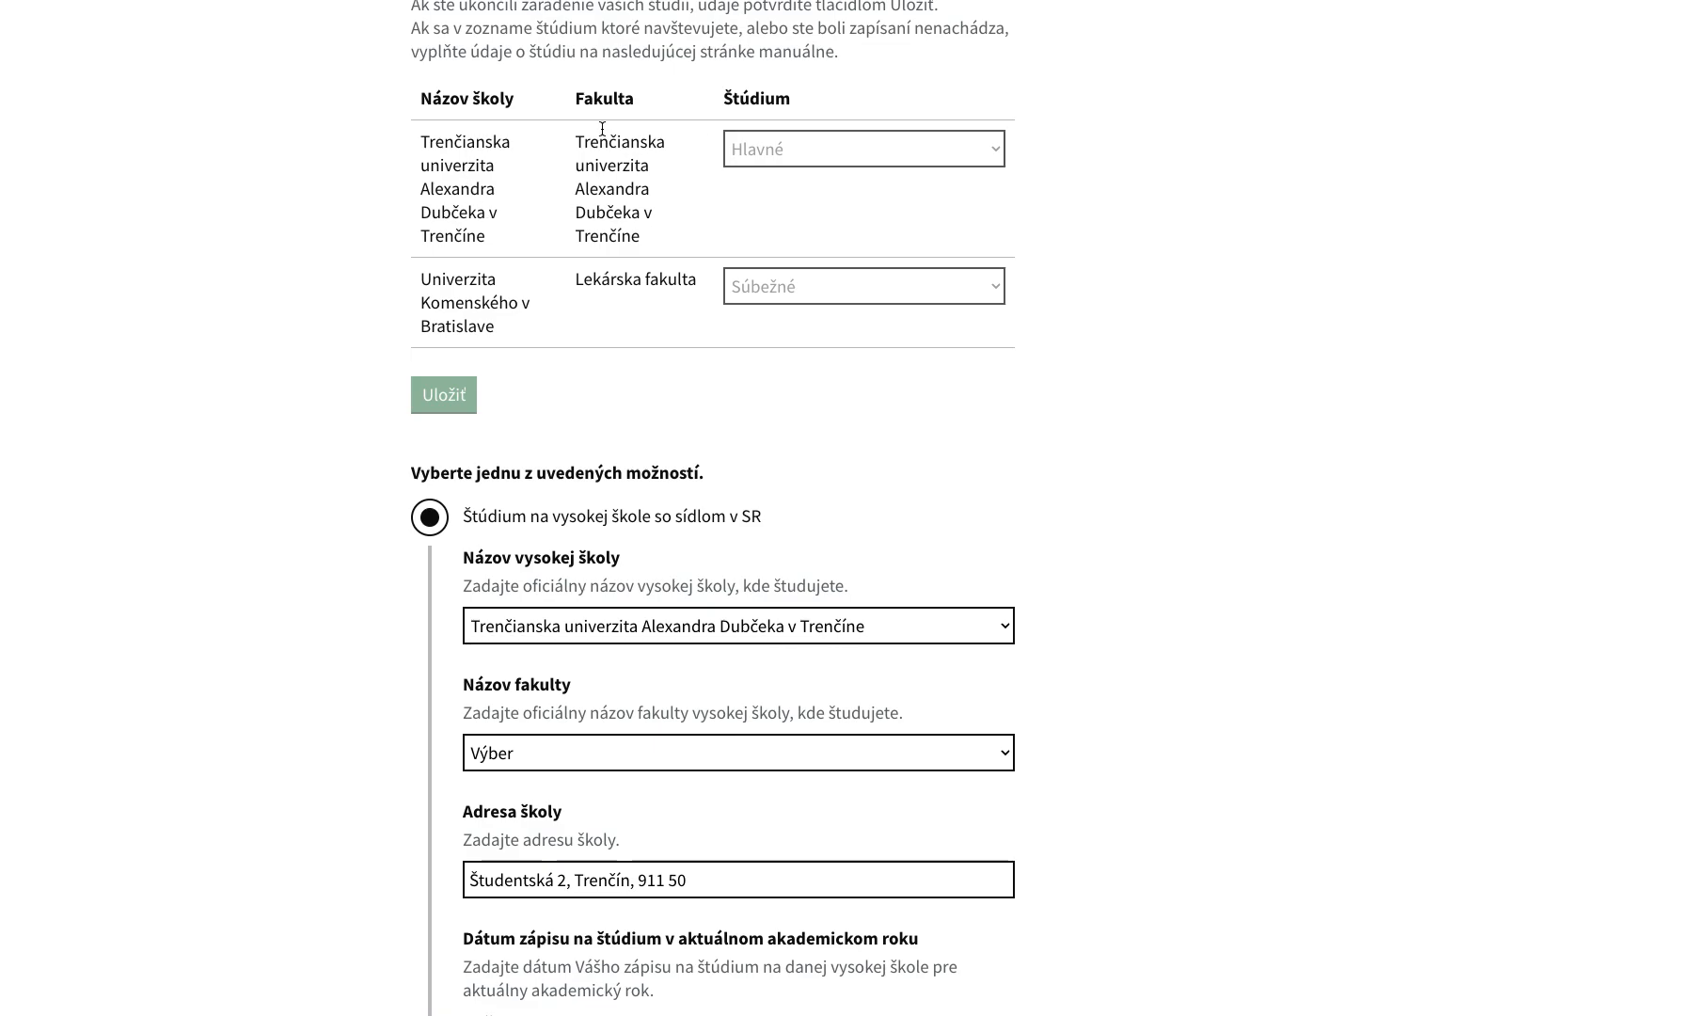
pyautogui.scroll(-1, 565, 516)
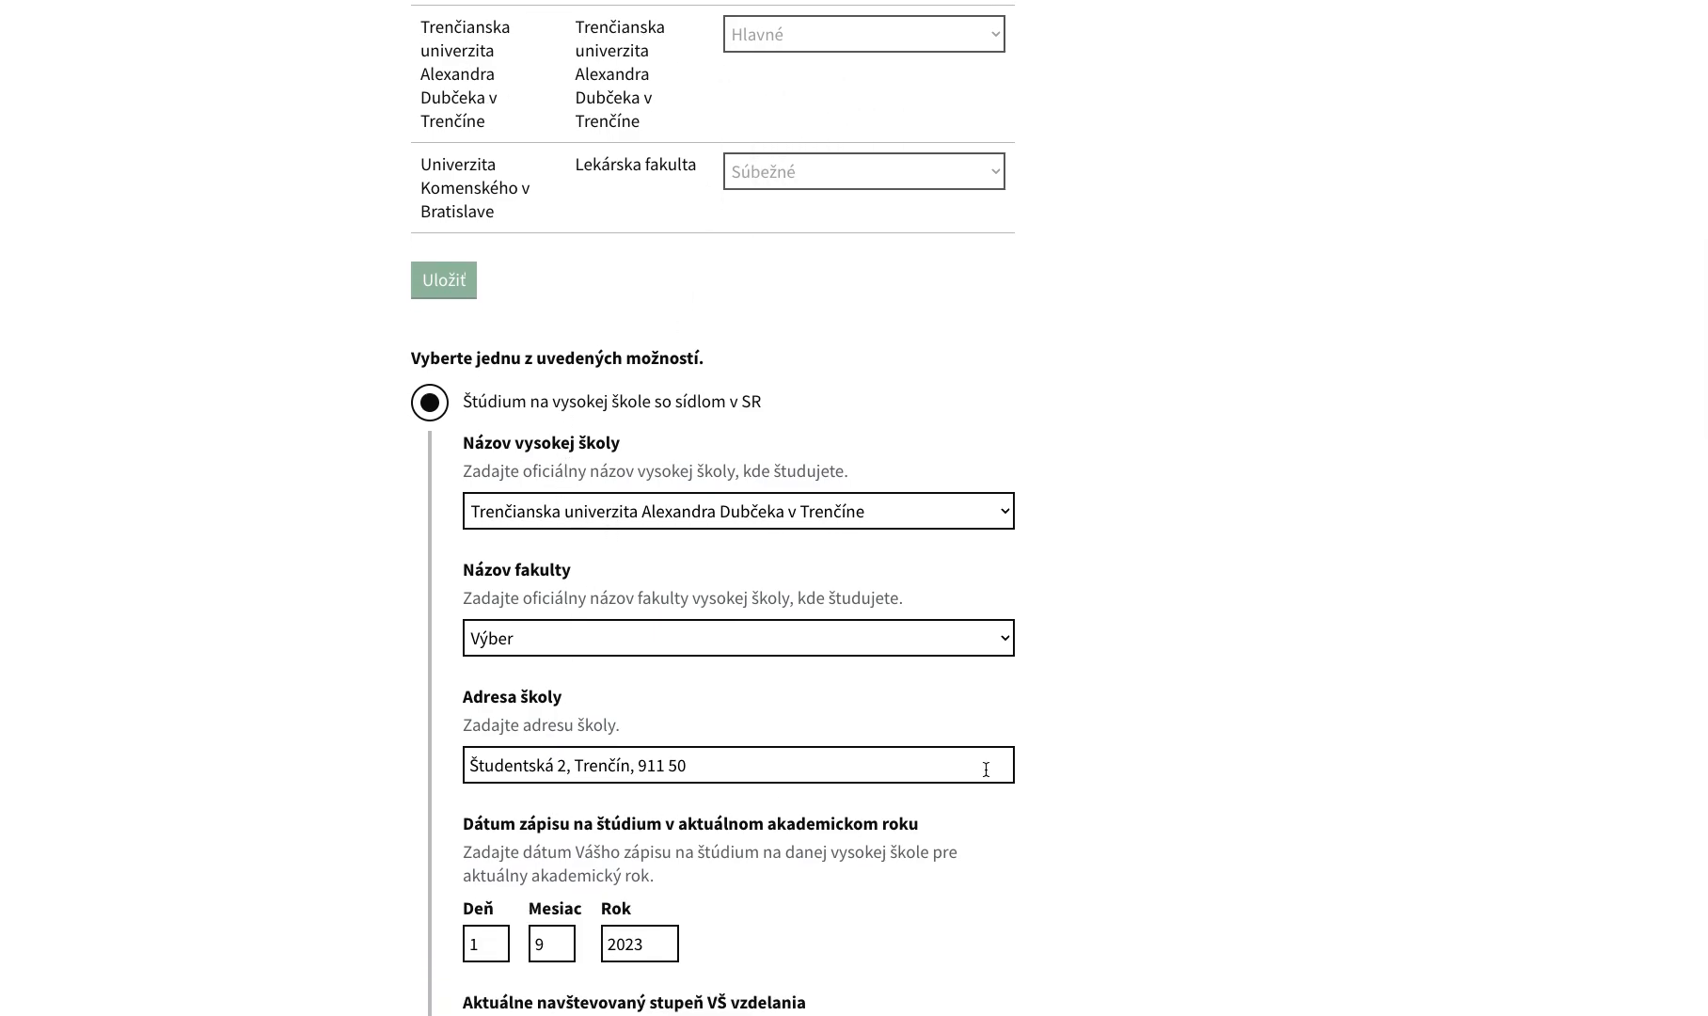
pyautogui.scroll(-1, 782, 583)
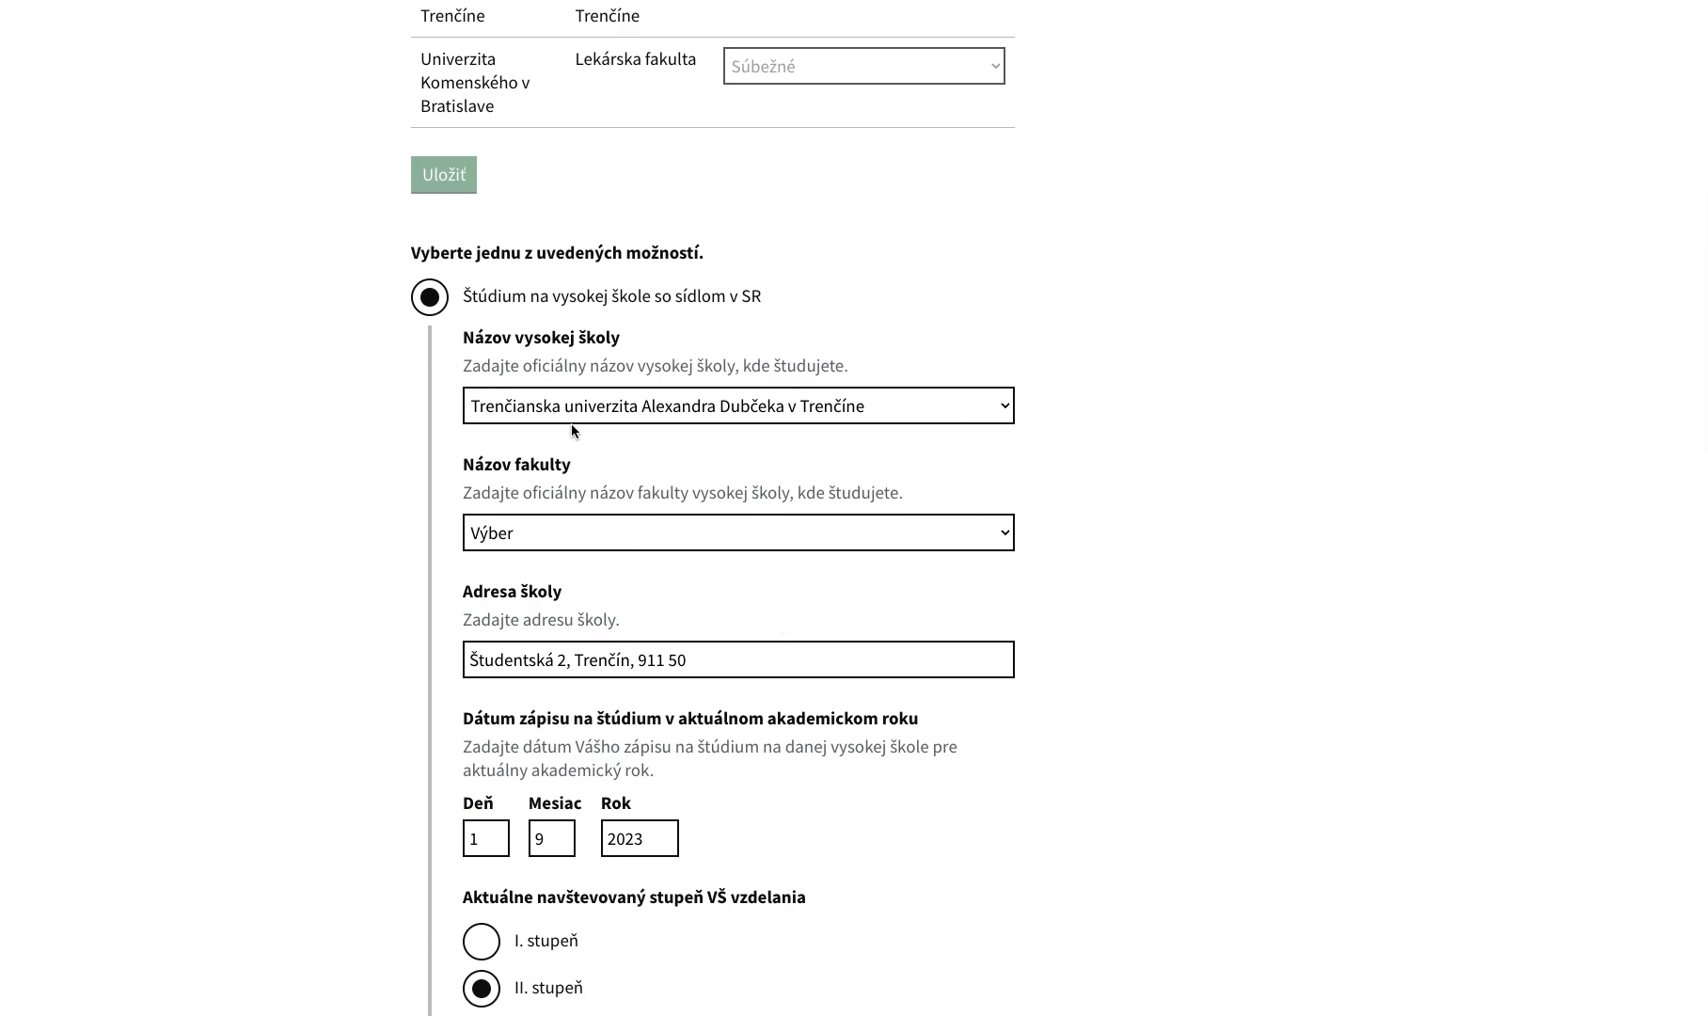
pyautogui.click(647, 523)
pyautogui.press('Escape')
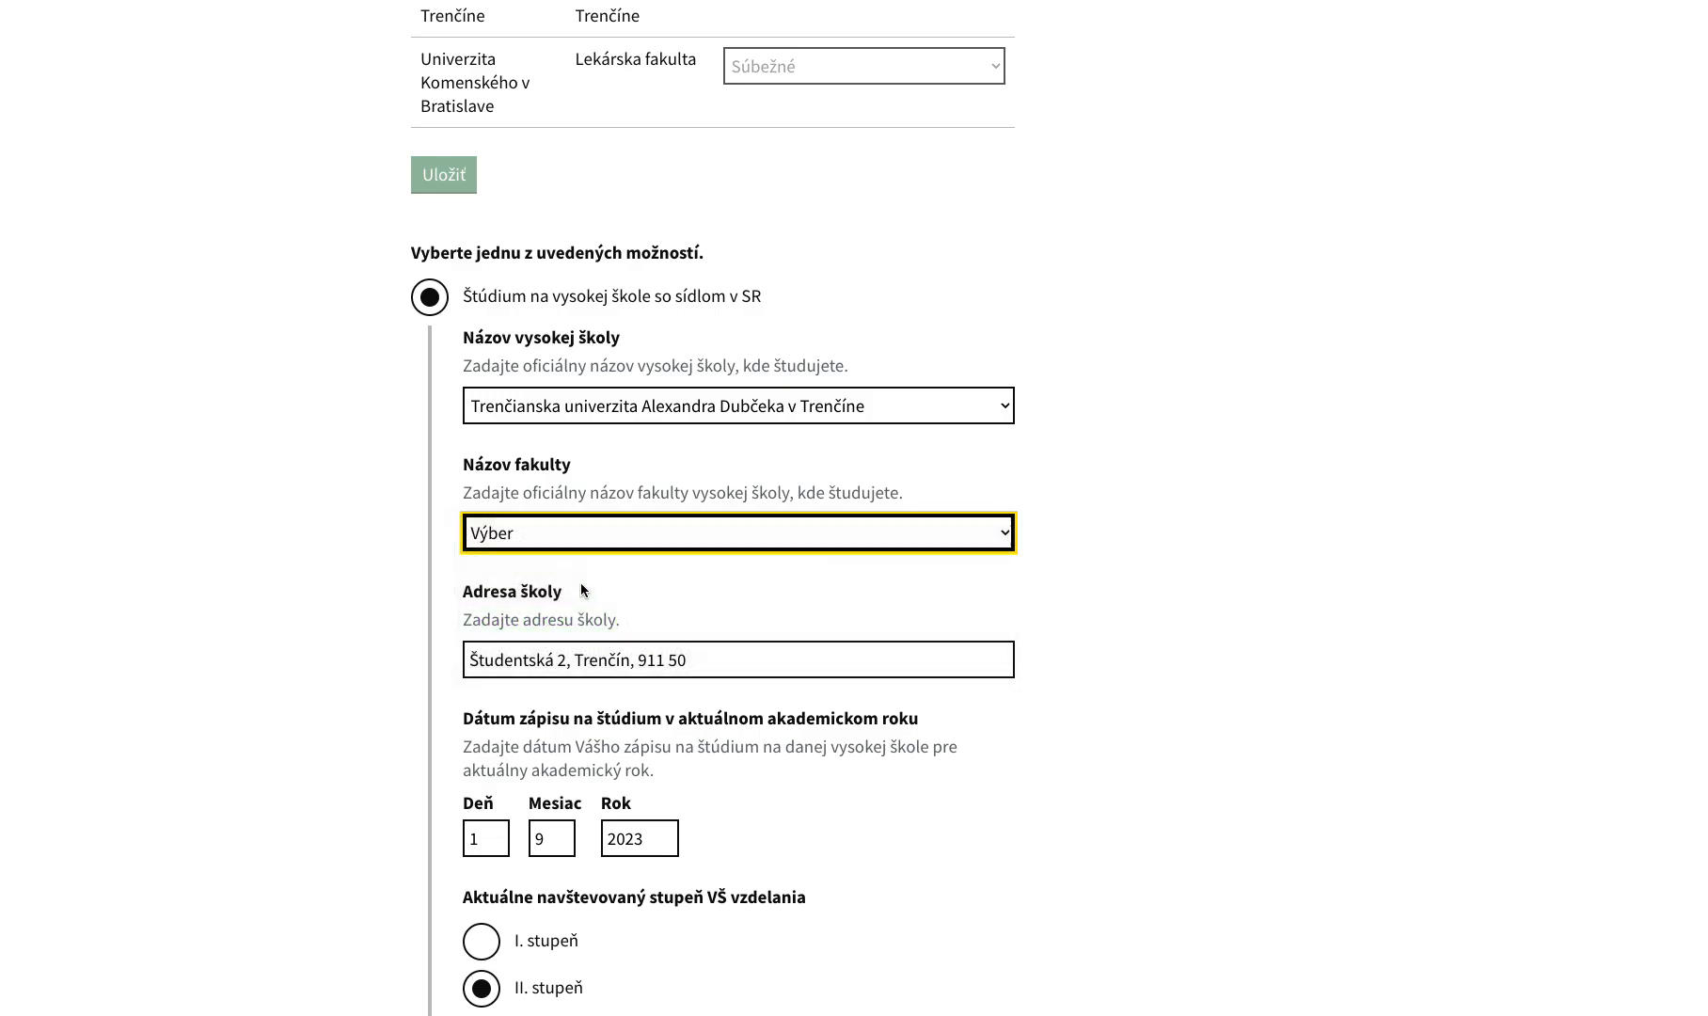
pyautogui.scroll(-1, 673, 577)
pyautogui.click(658, 425)
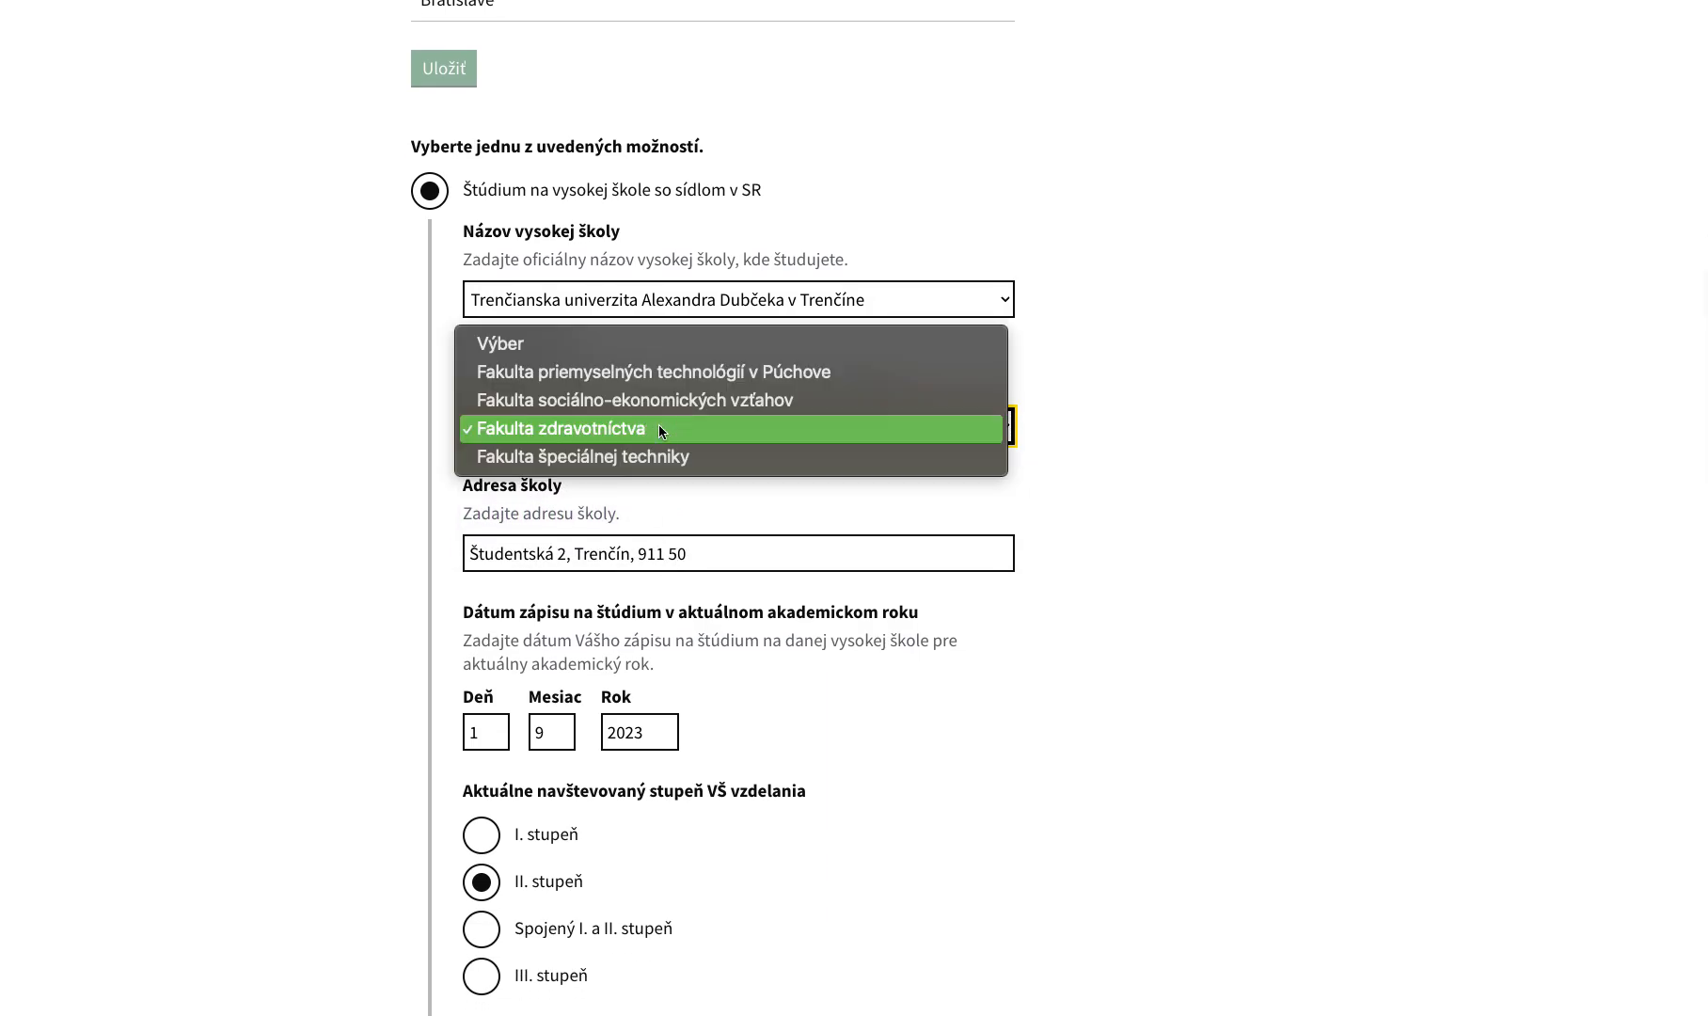
pyautogui.click(643, 381)
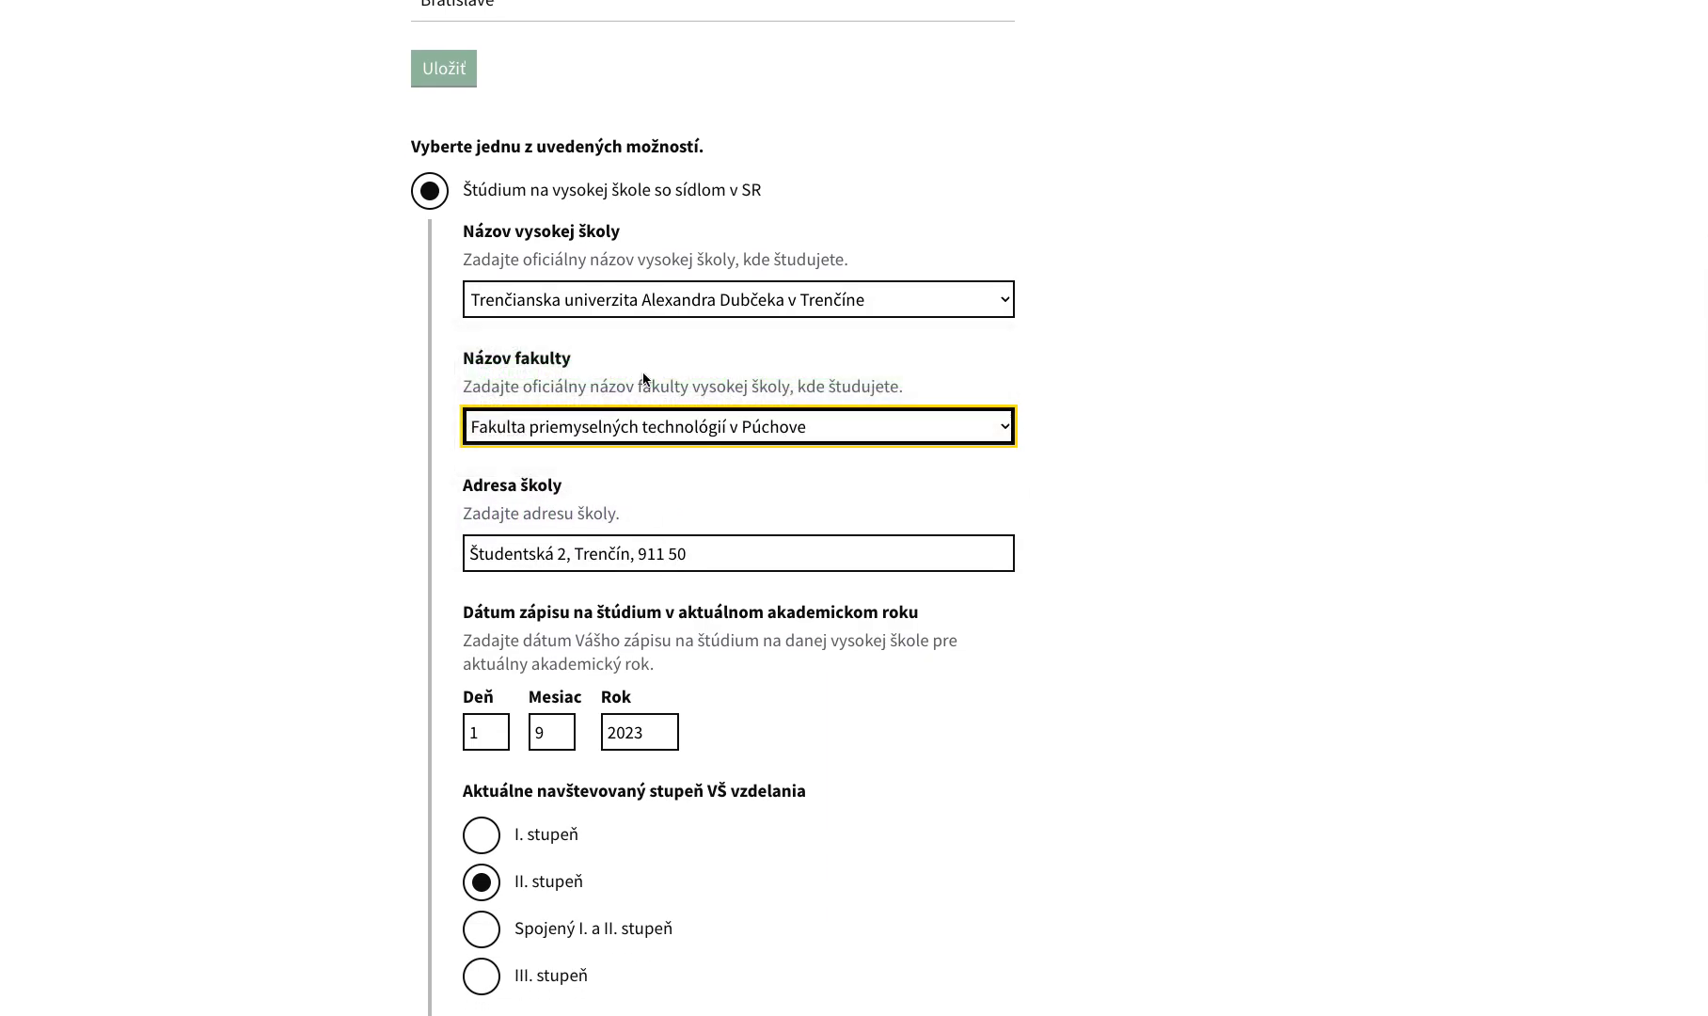
# - Check the prefilled school address and set the enrolment date's day to 10 and year to 2024
pyautogui.scroll(-1, 654, 538)
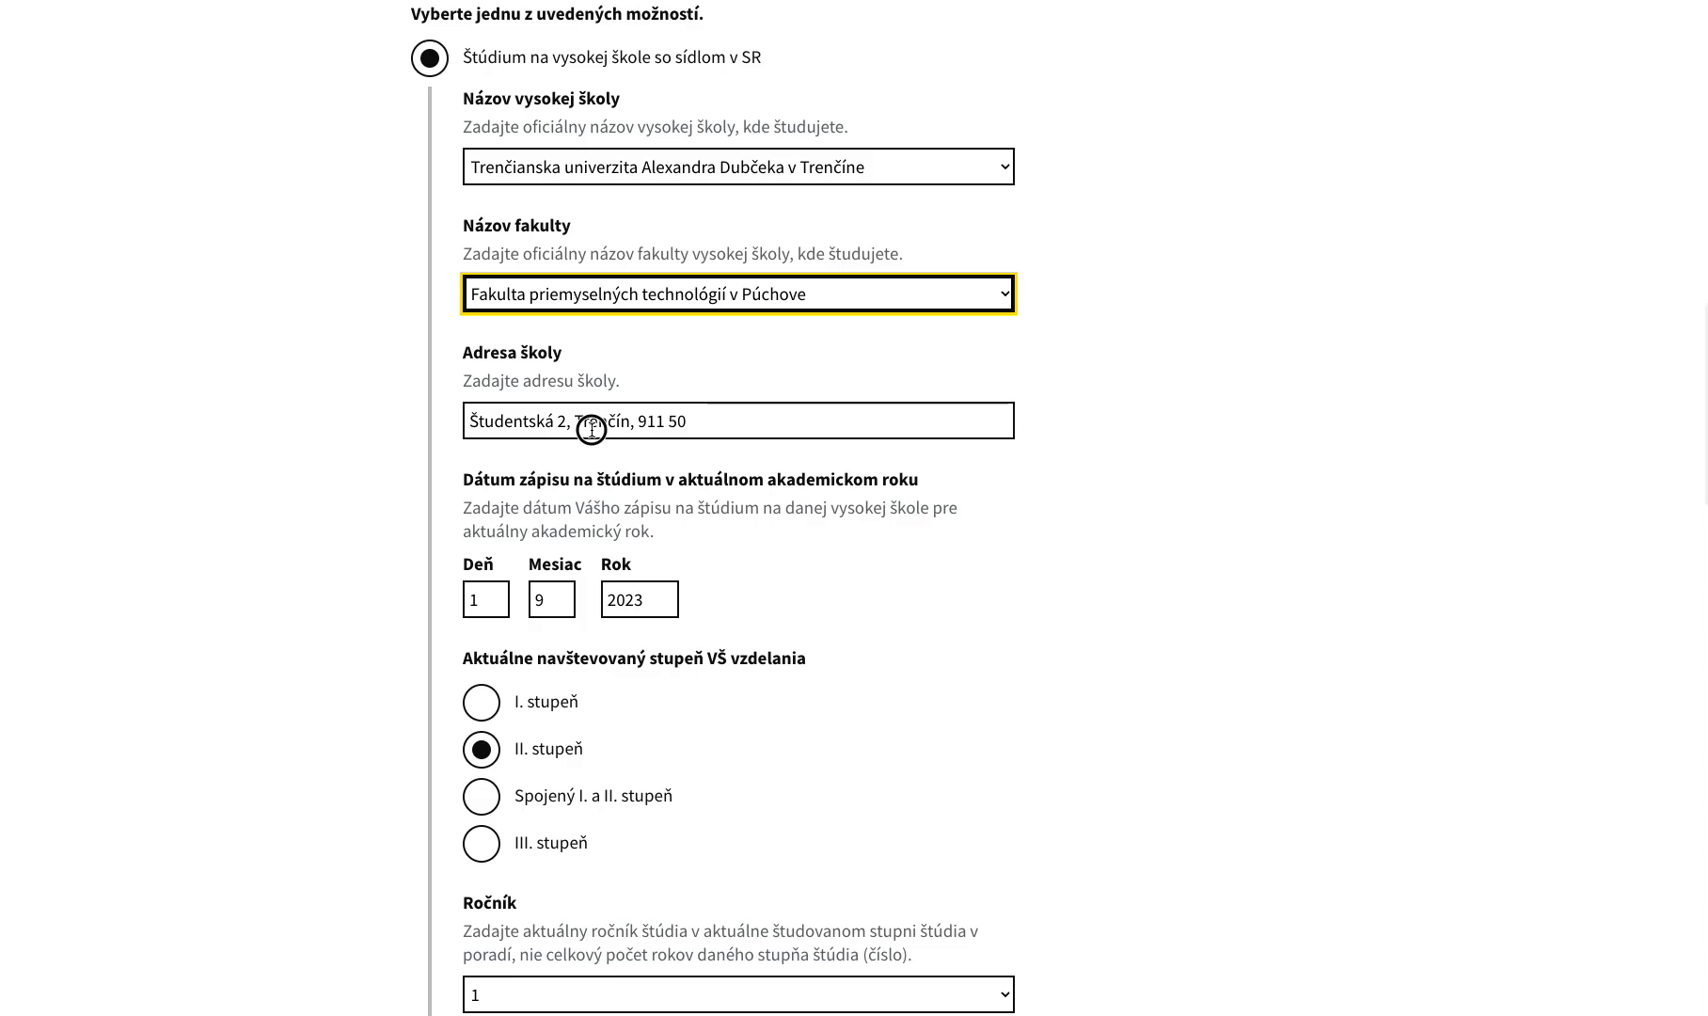
pyautogui.click(578, 421)
pyautogui.moveTo(713, 413); pyautogui.dragTo(451, 420)
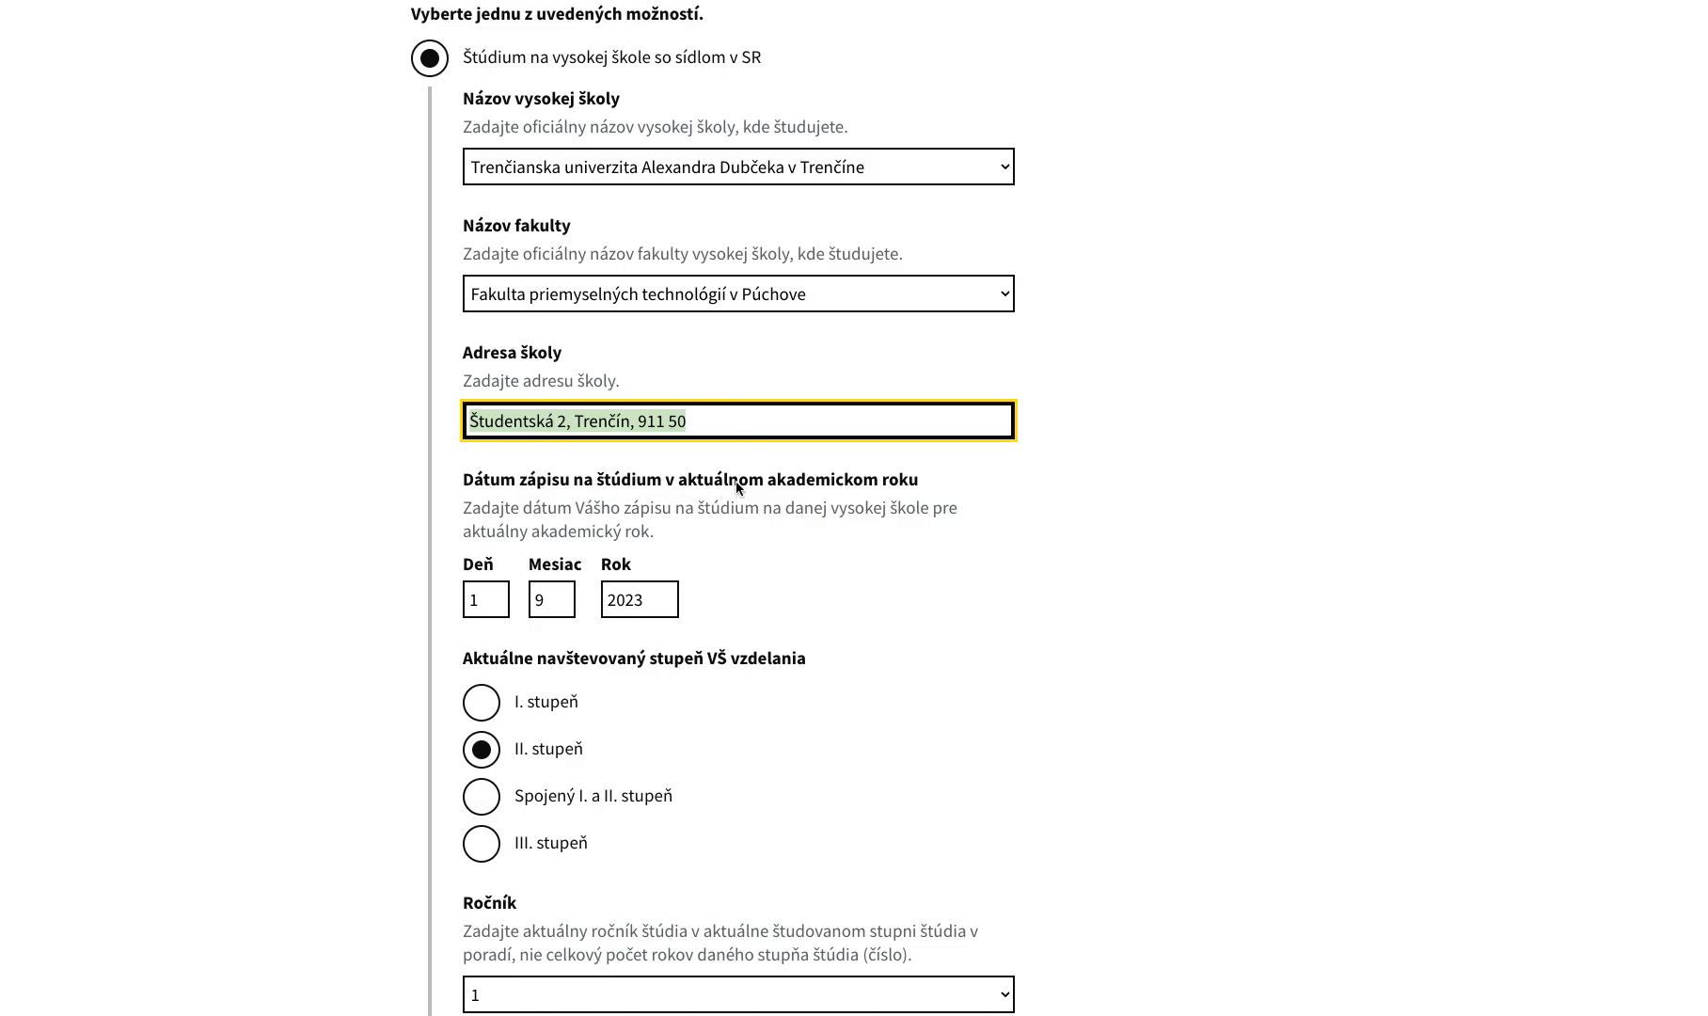
pyautogui.scroll(-1, 684, 499)
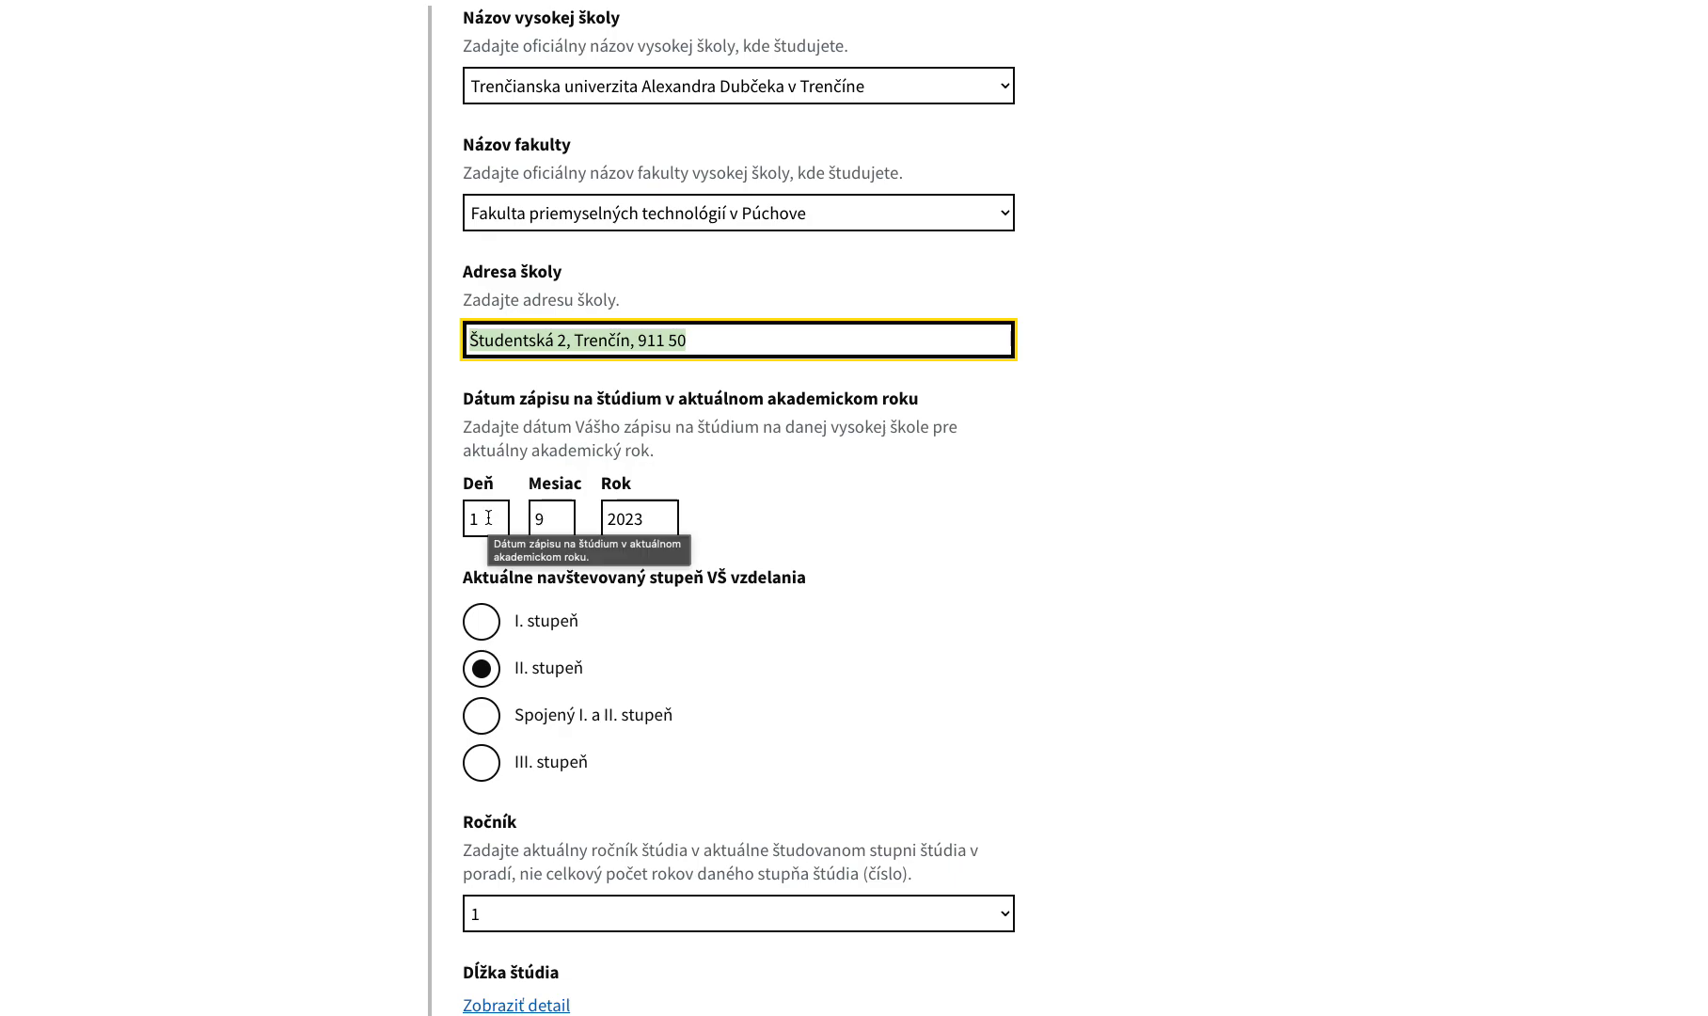
pyautogui.press('Tab')
pyautogui.write('10')
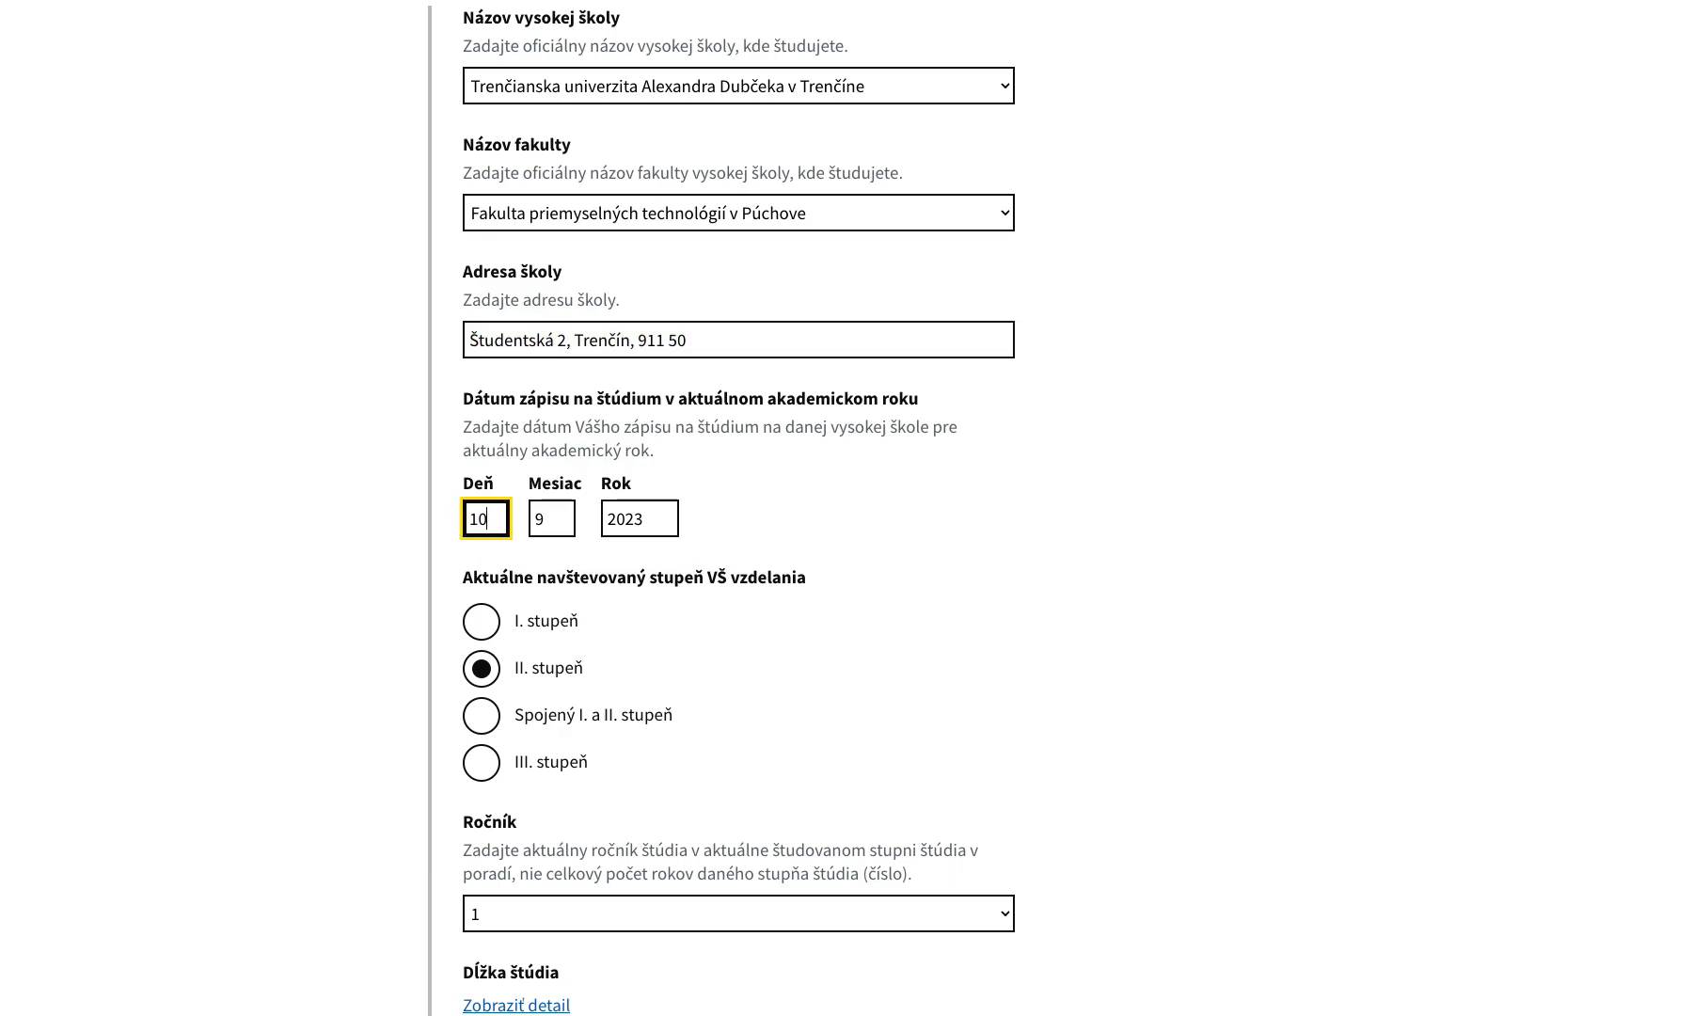
pyautogui.click(644, 517)
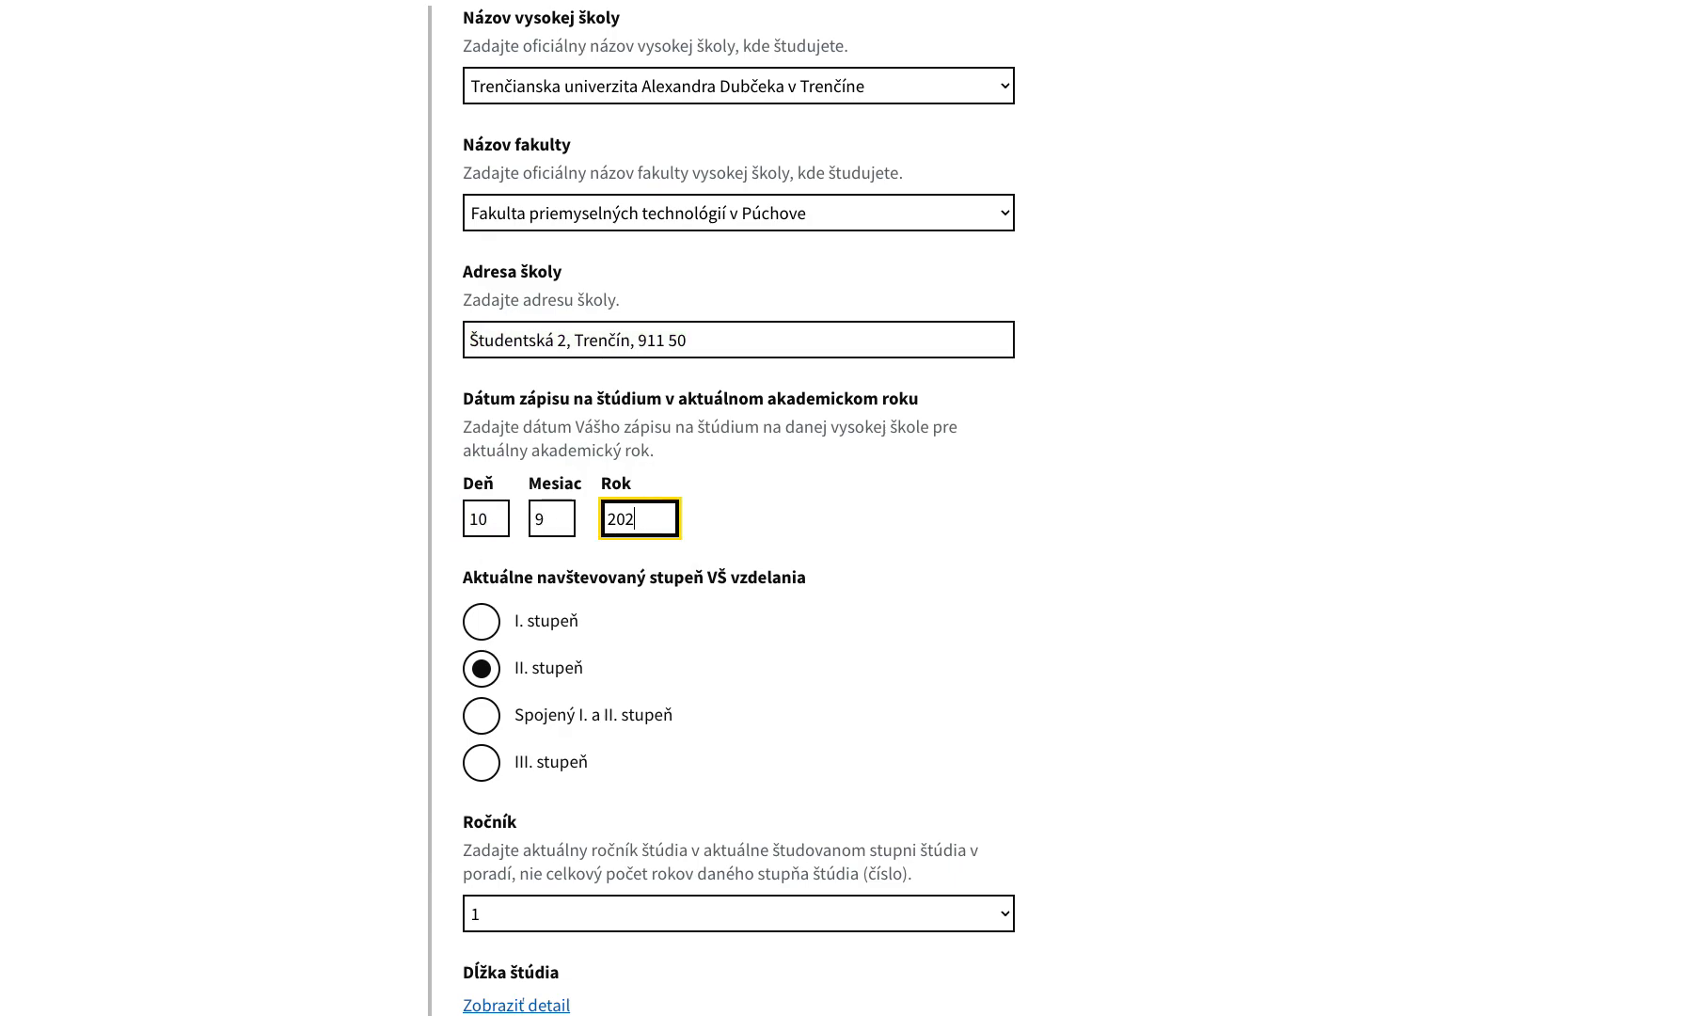
pyautogui.write('4')
# - Switch the currently attended degree level to I. stupeň and set it back to II. stupeň
pyautogui.scroll(-1, 646, 605)
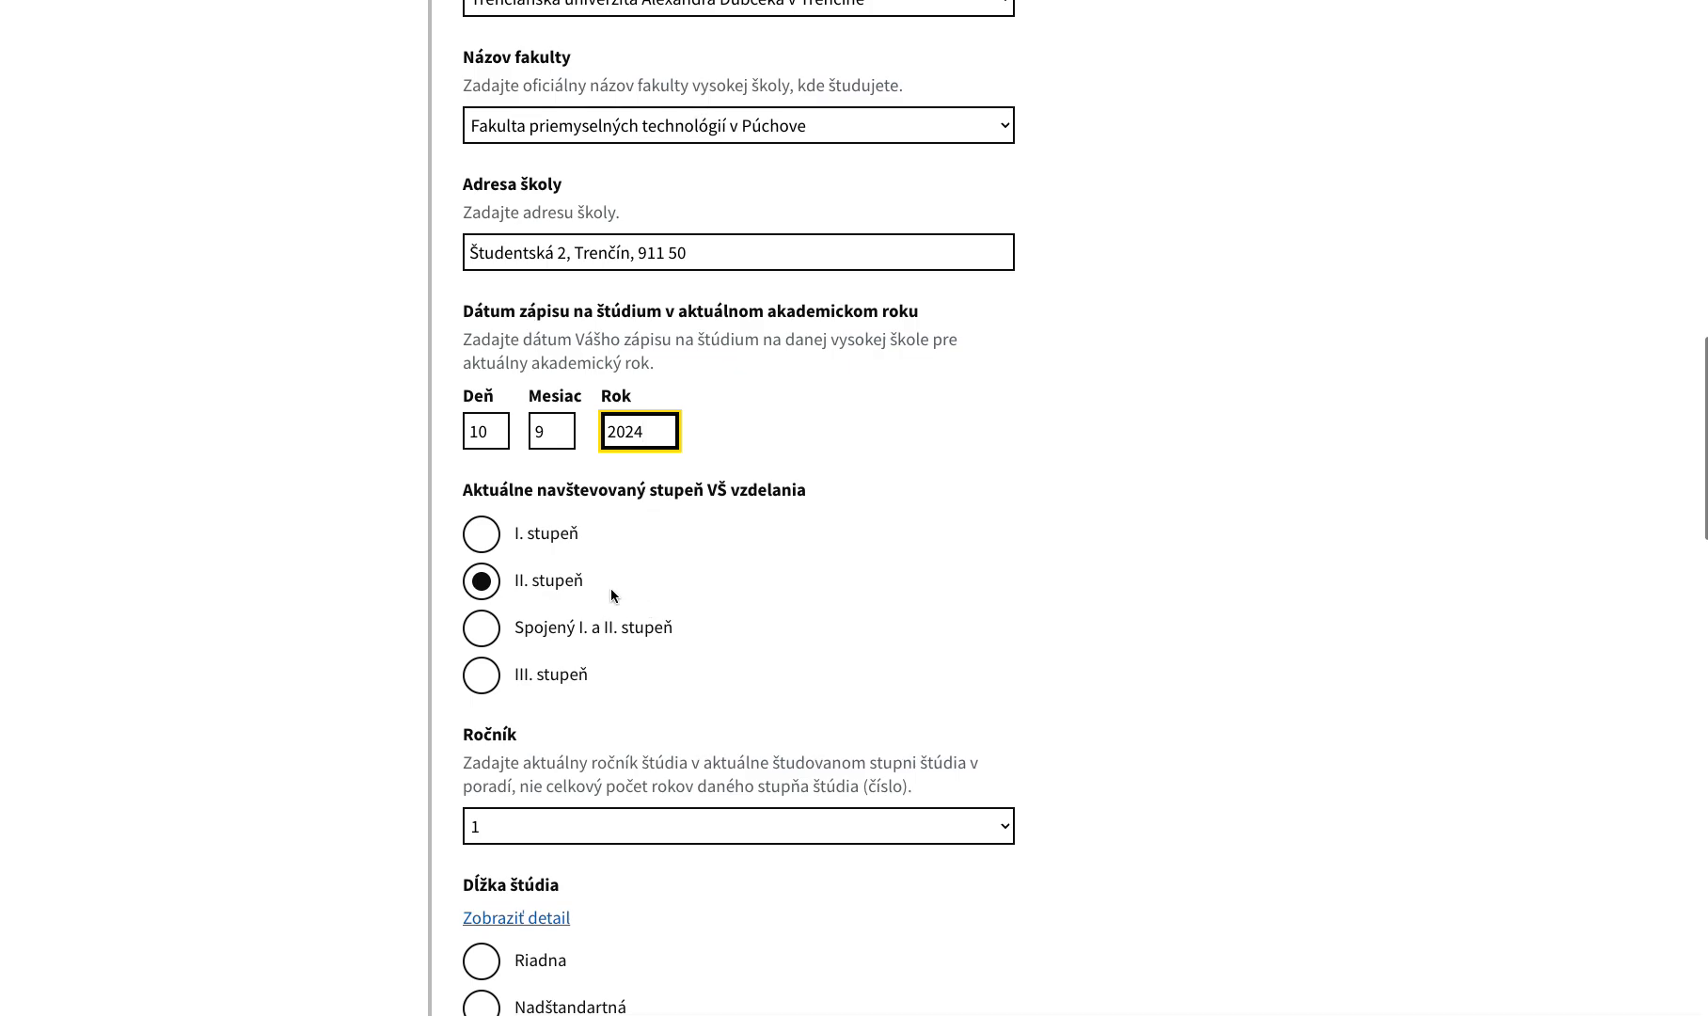
pyautogui.click(496, 540)
pyautogui.click(491, 577)
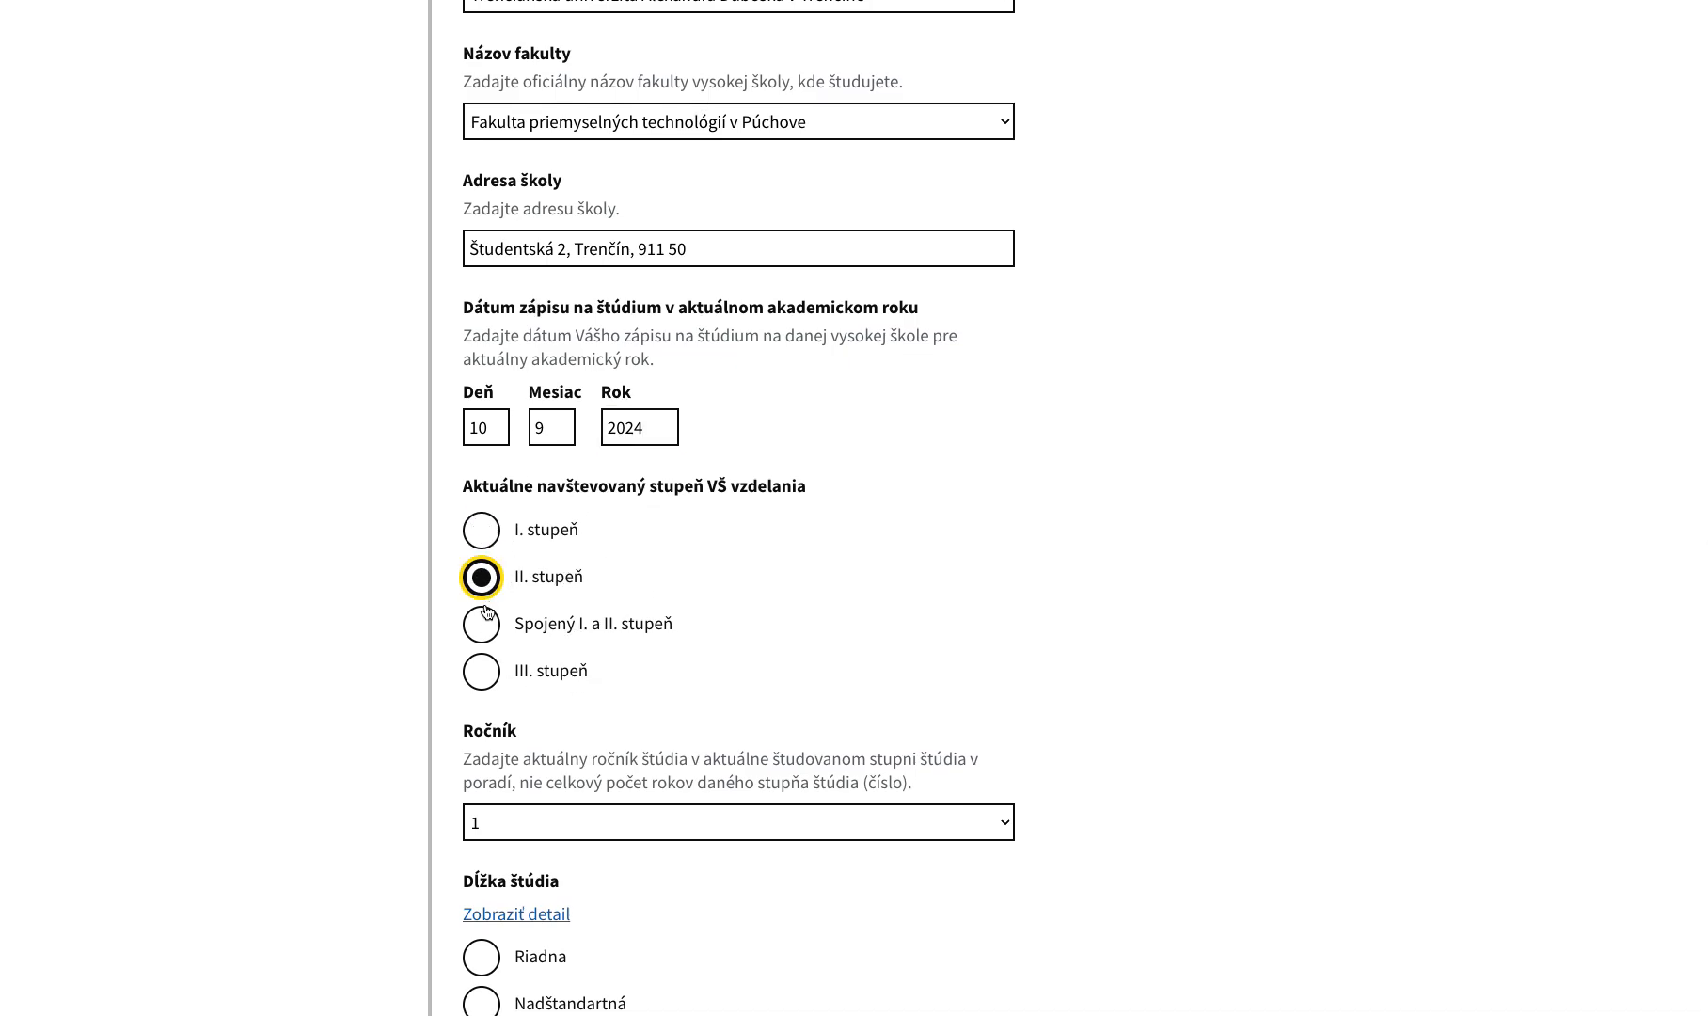
# - Switch the currently attended degree level of the main study to III. stupeň and change it to I. stupeň
pyautogui.click(491, 676)
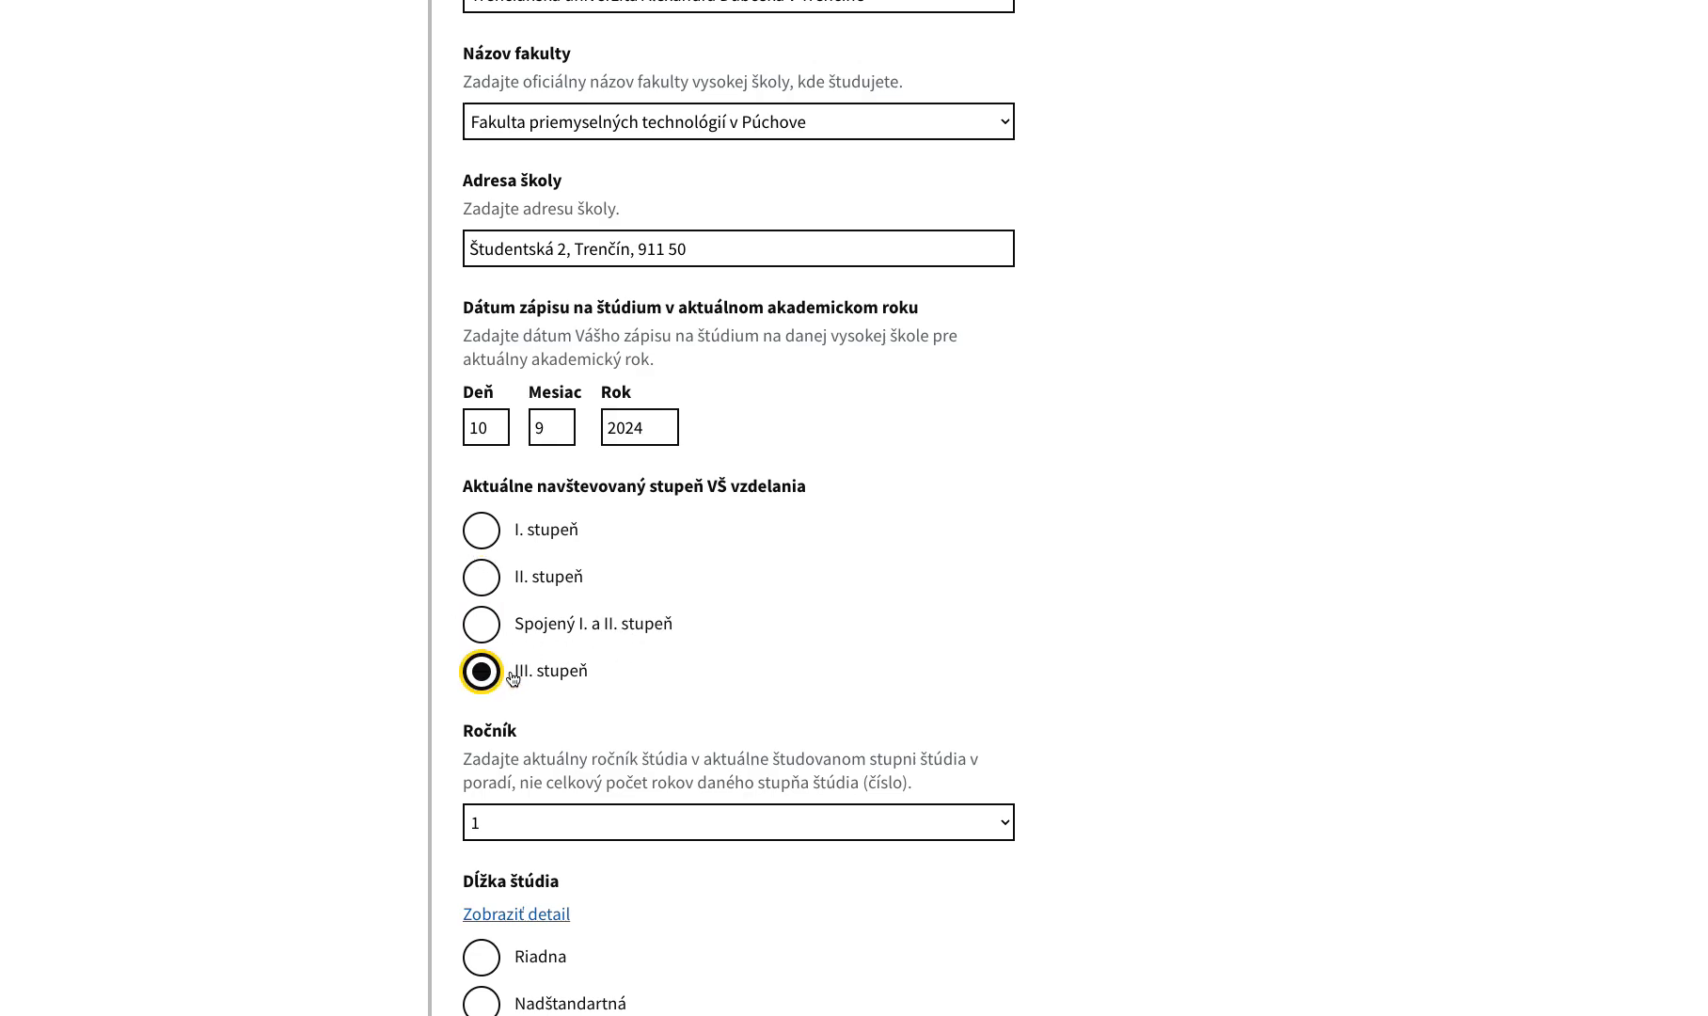
pyautogui.click(489, 581)
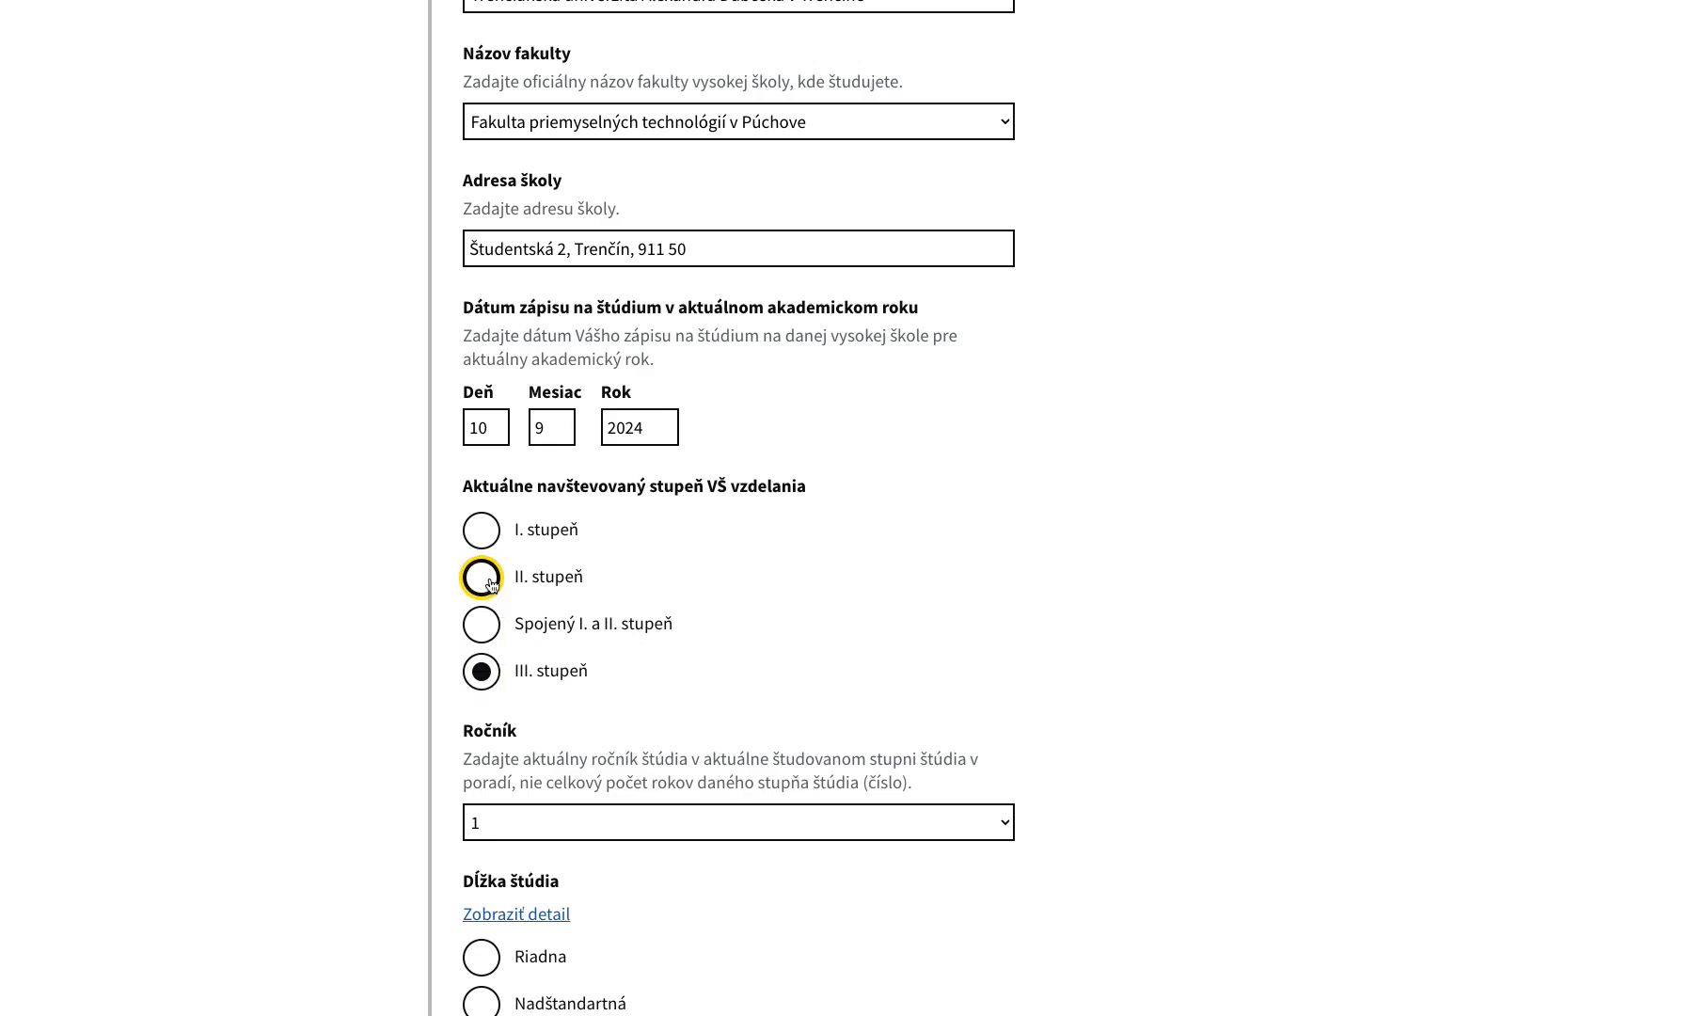
pyautogui.click(486, 536)
# - Select 1 as the current year of study (Ročník) for the main study
pyautogui.scroll(-3, 668, 646)
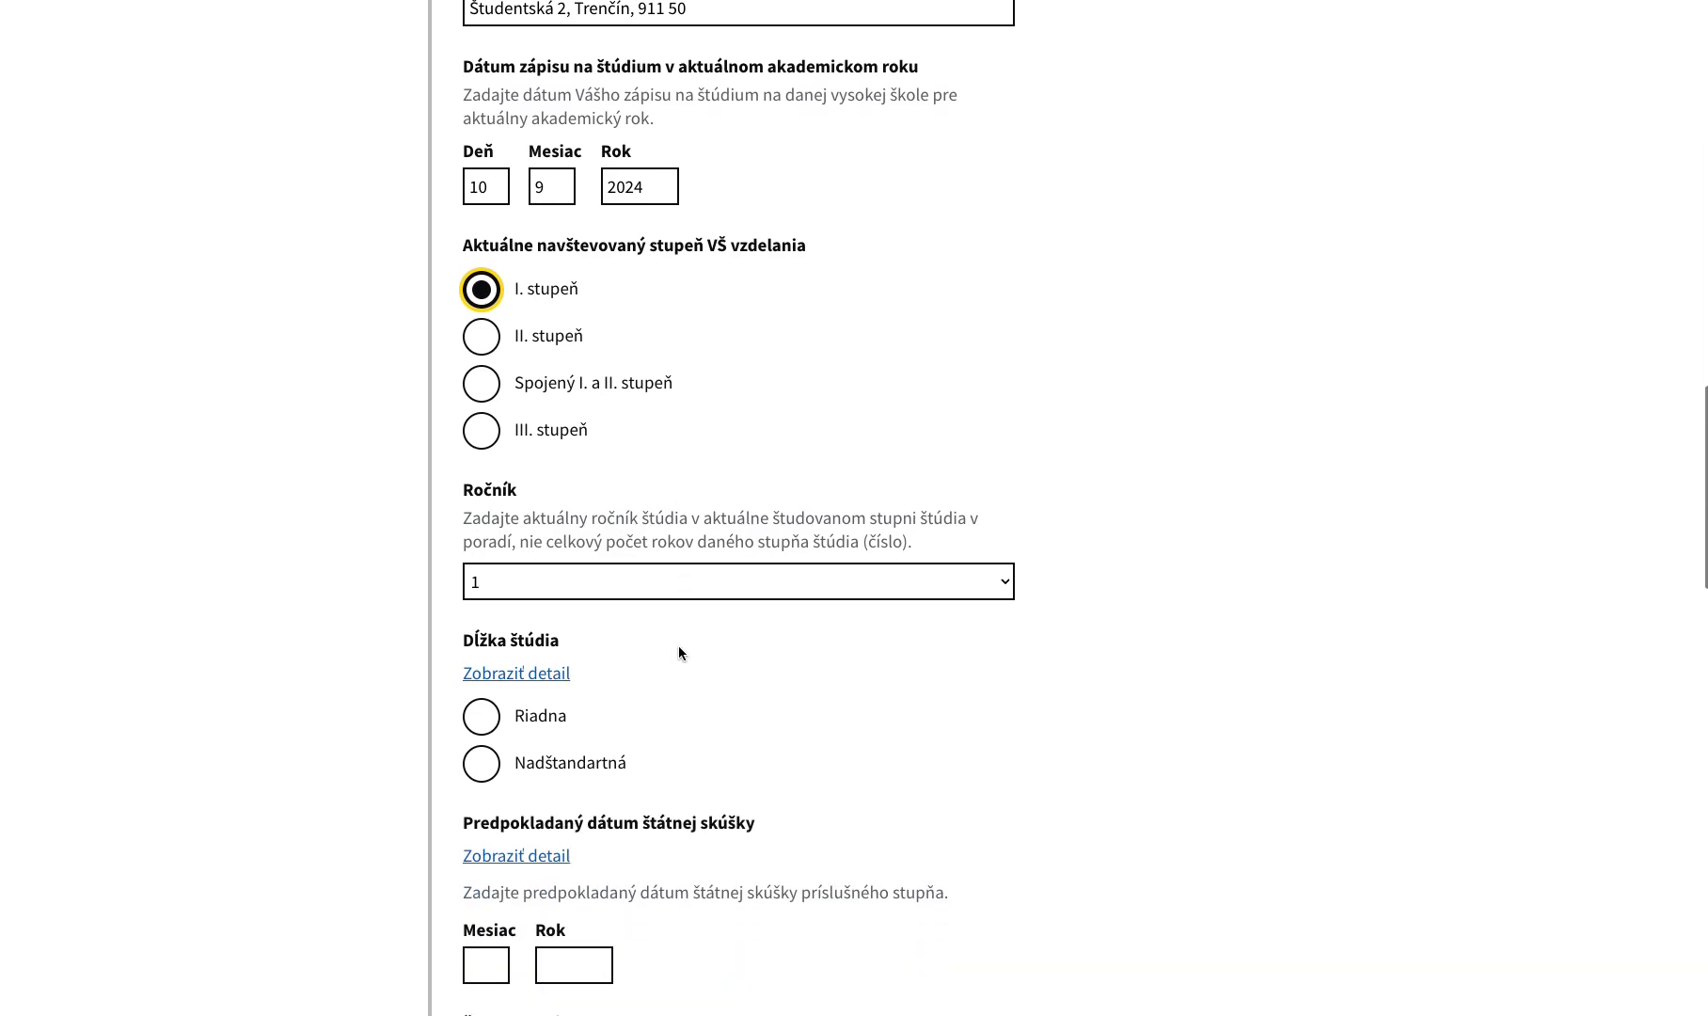
pyautogui.click(561, 534)
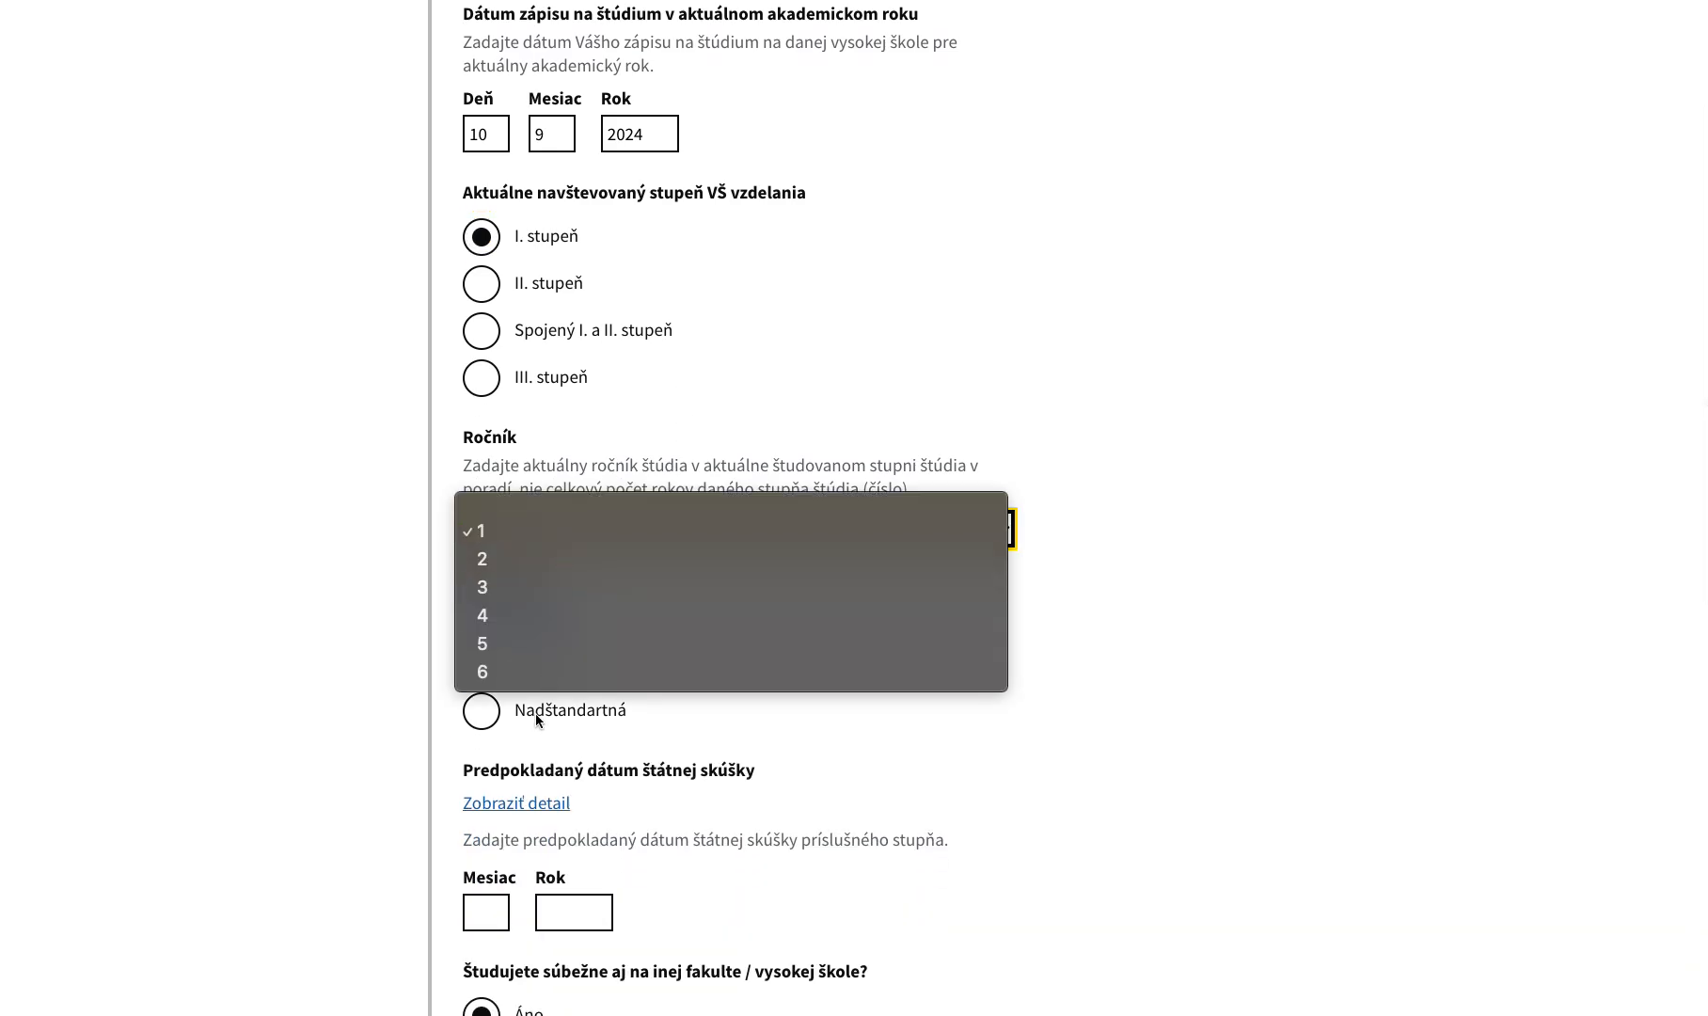
pyautogui.click(529, 529)
# - Mark the length of the main study (Dĺžka štúdia) as Riadna
pyautogui.scroll(-1, 664, 621)
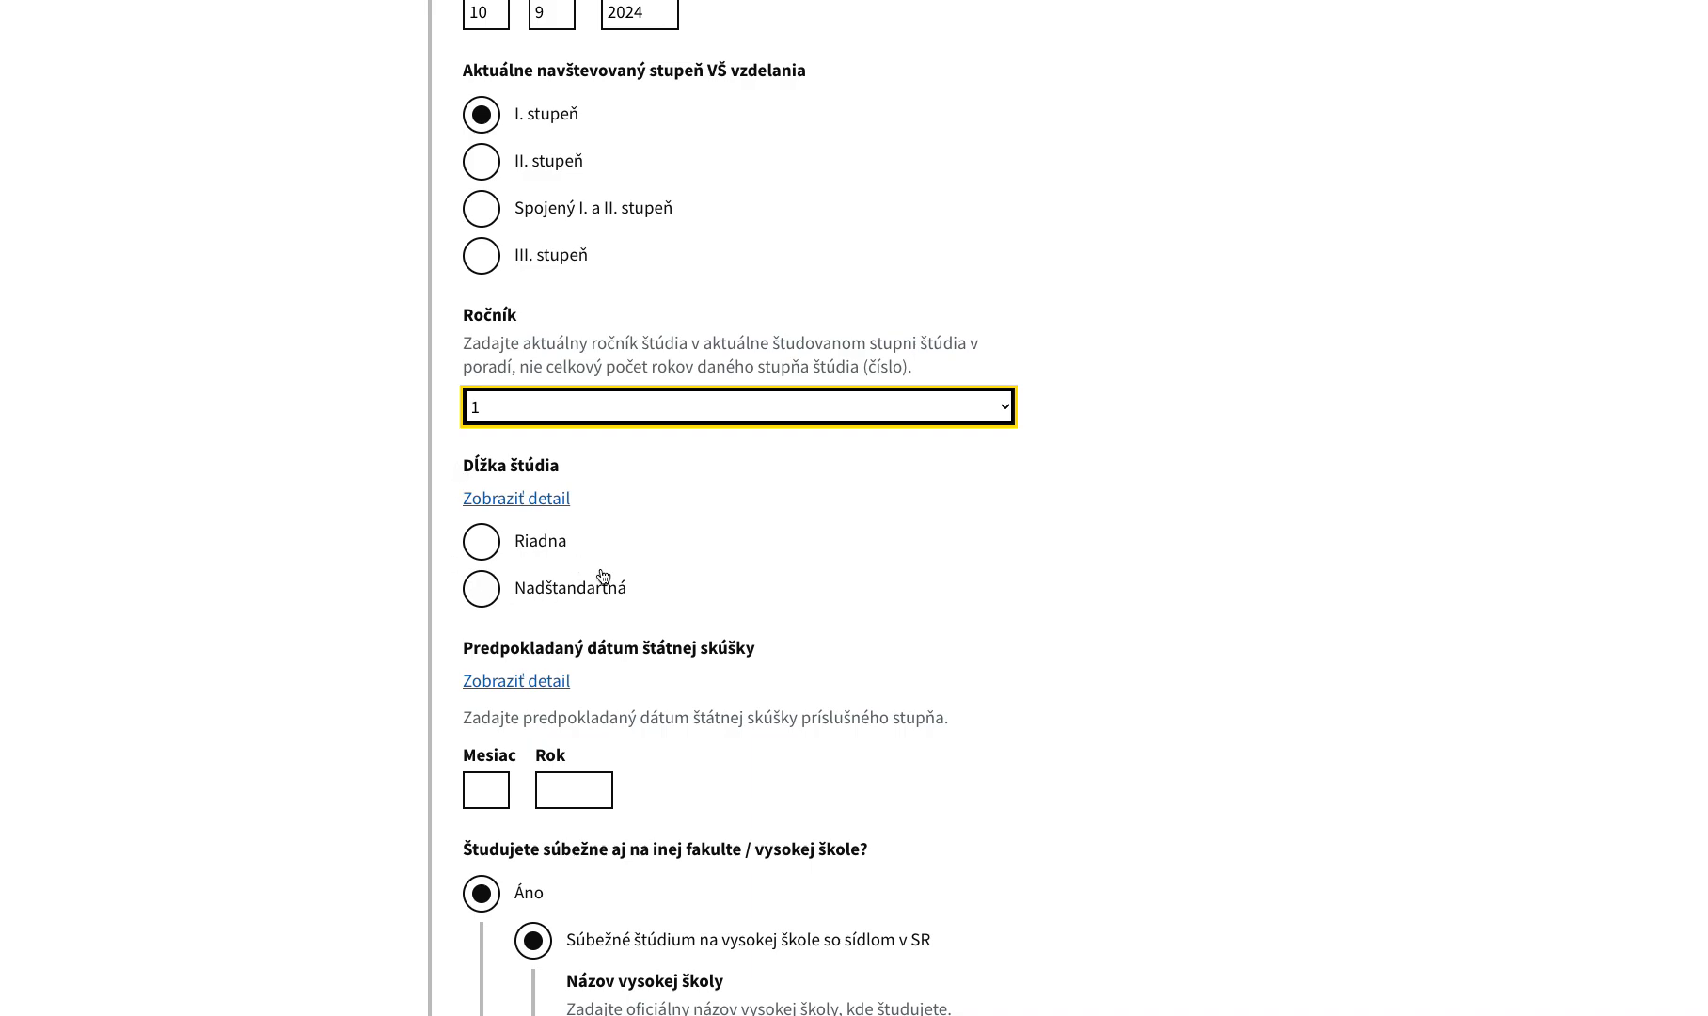
pyautogui.scroll(-1, 612, 555)
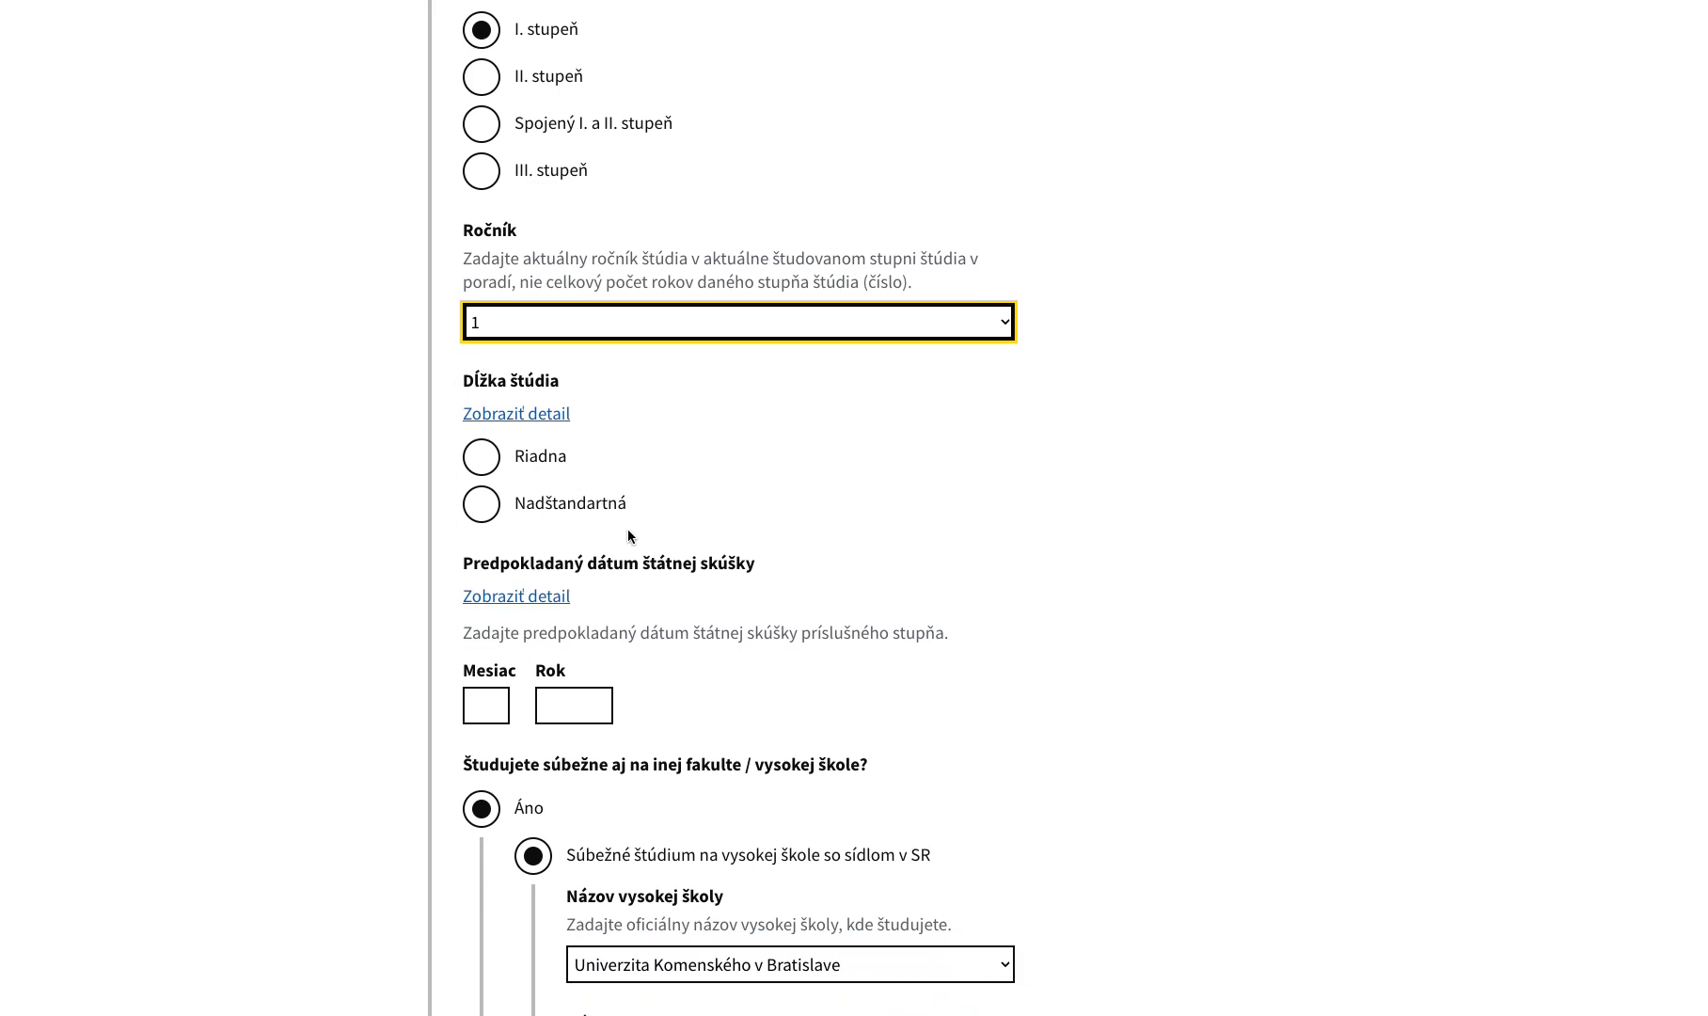
pyautogui.scroll(1, 612, 296)
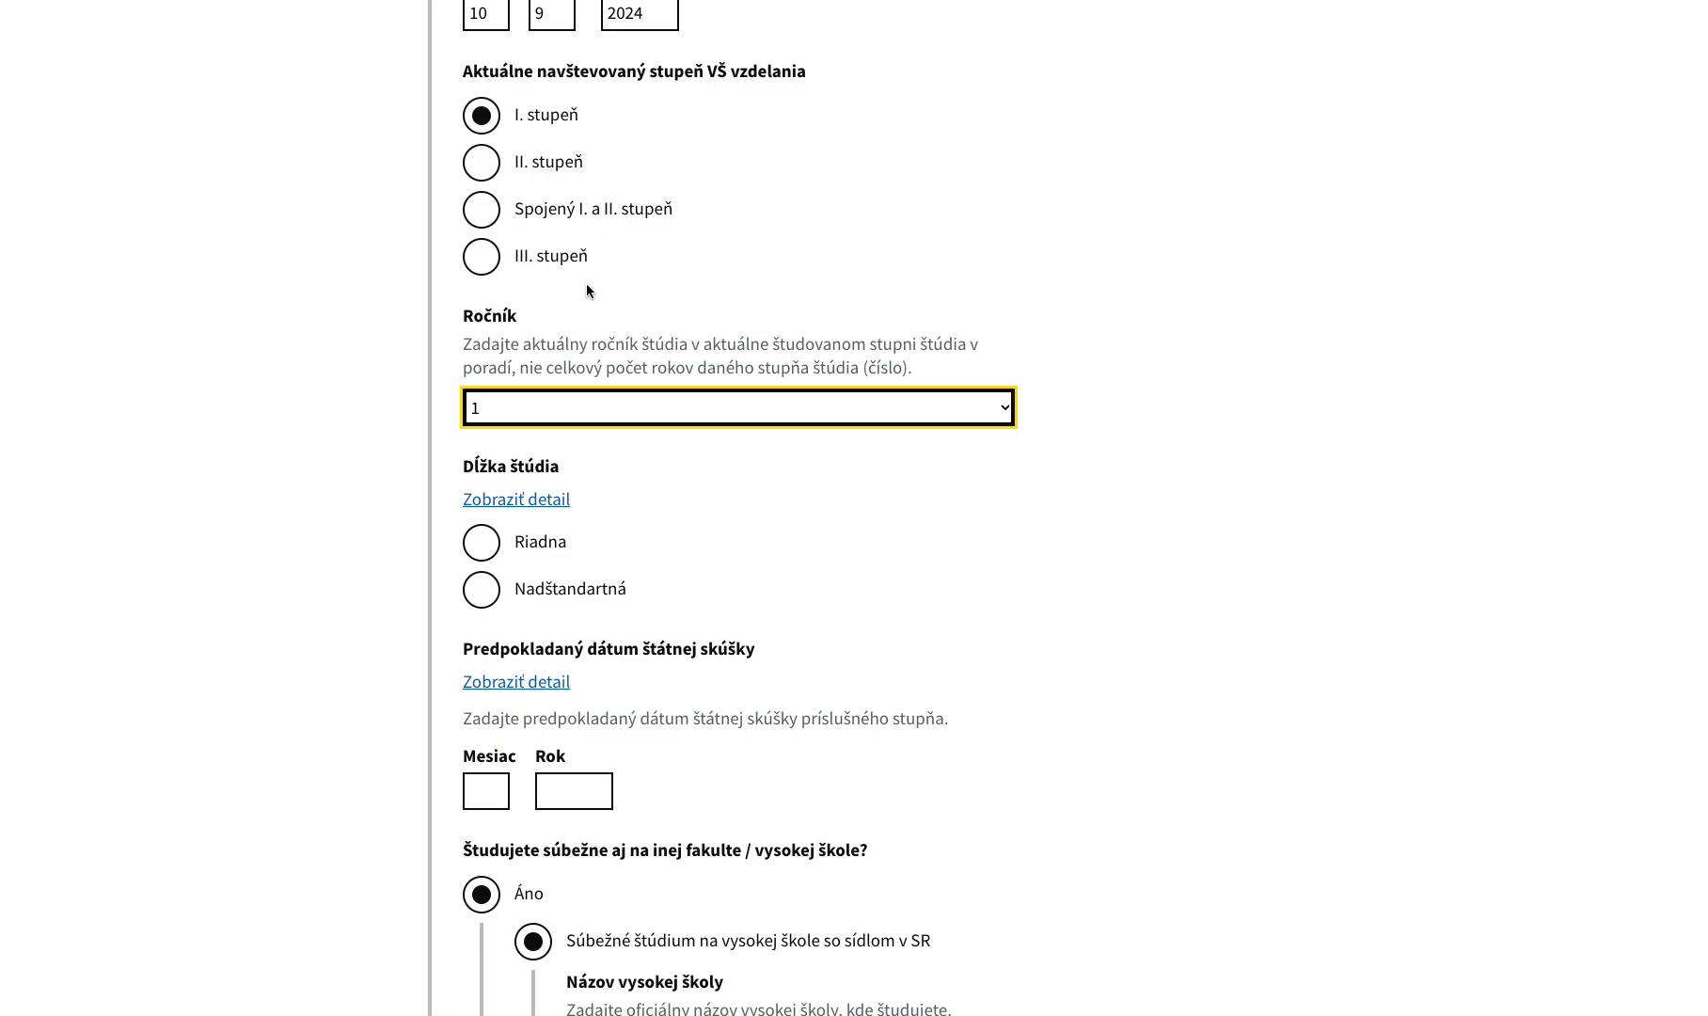
pyautogui.click(481, 548)
pyautogui.scroll(-1, 720, 660)
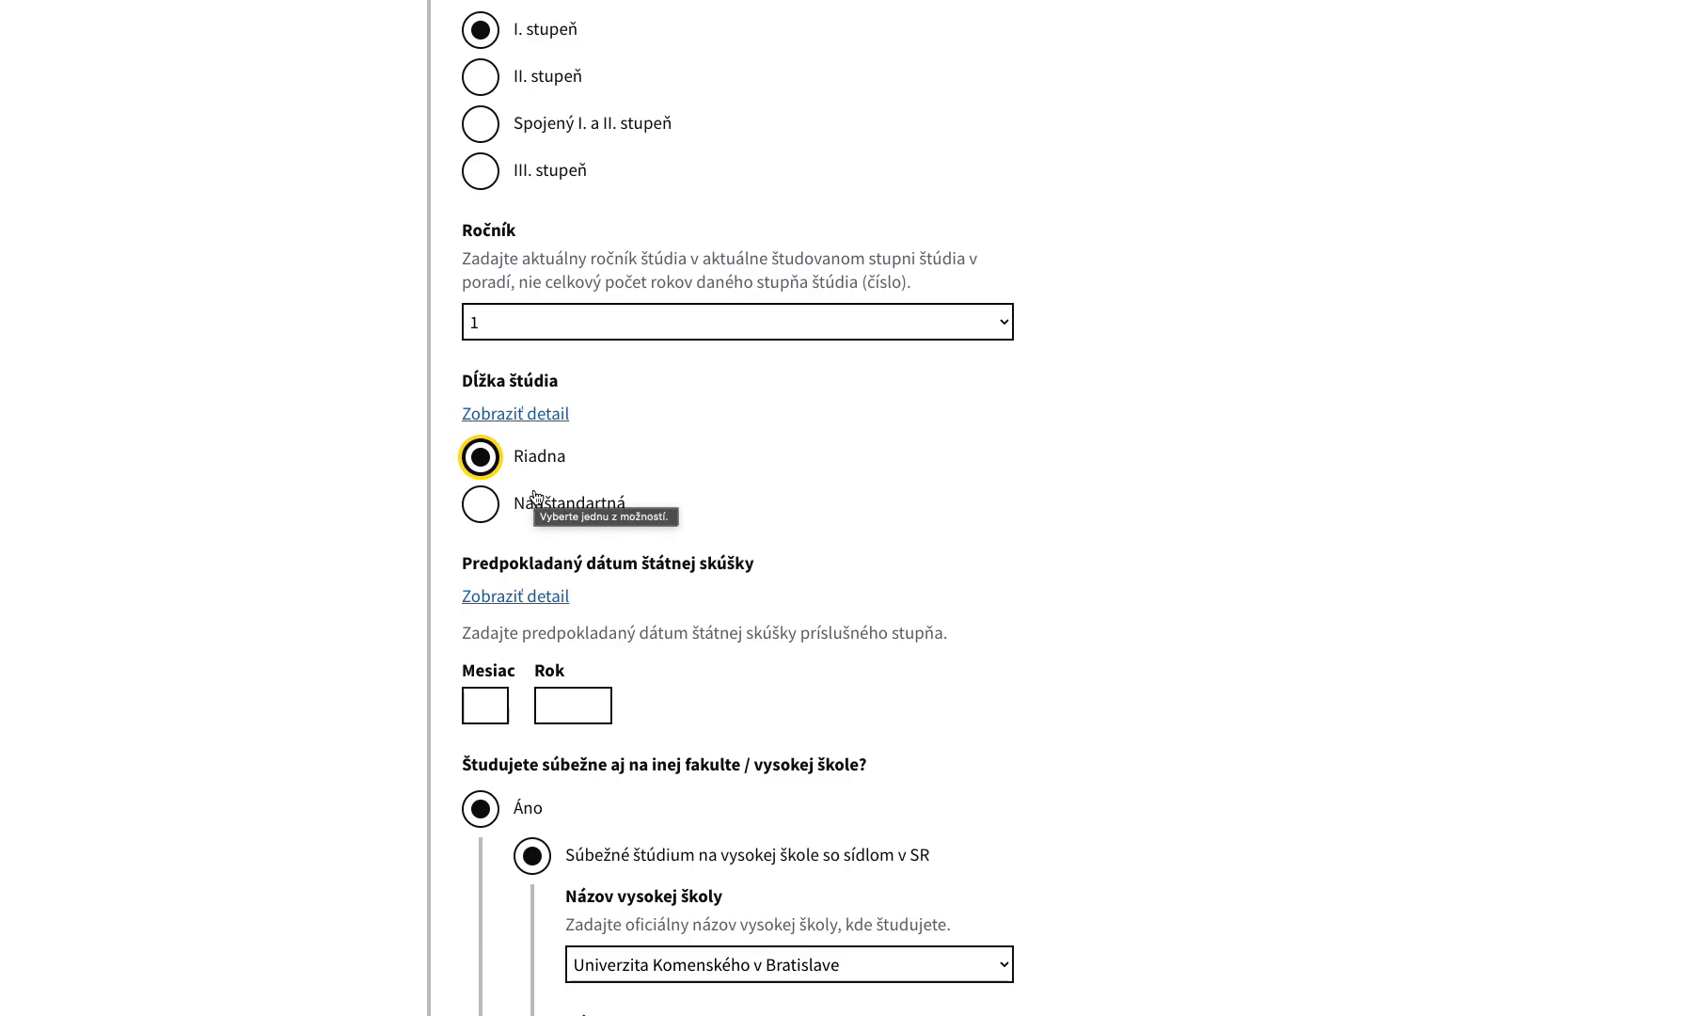
# - Set the month of the main study's expected state exam date to 5
pyautogui.scroll(-2, 541, 503)
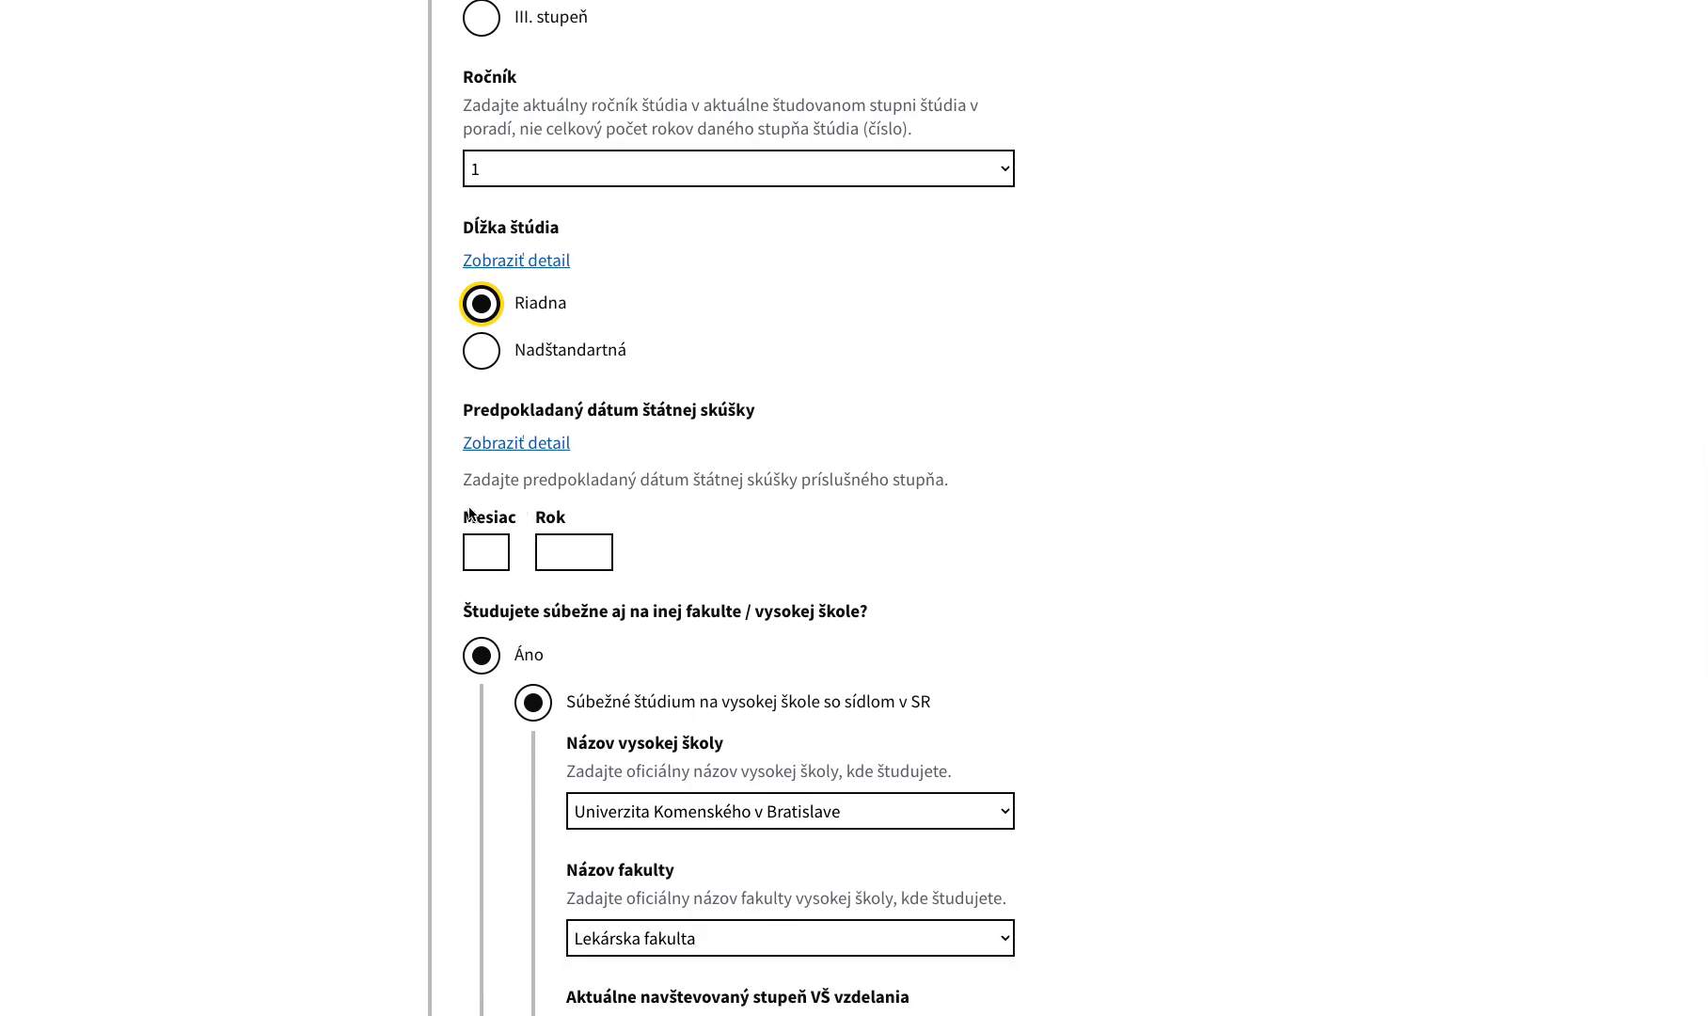
pyautogui.click(490, 543)
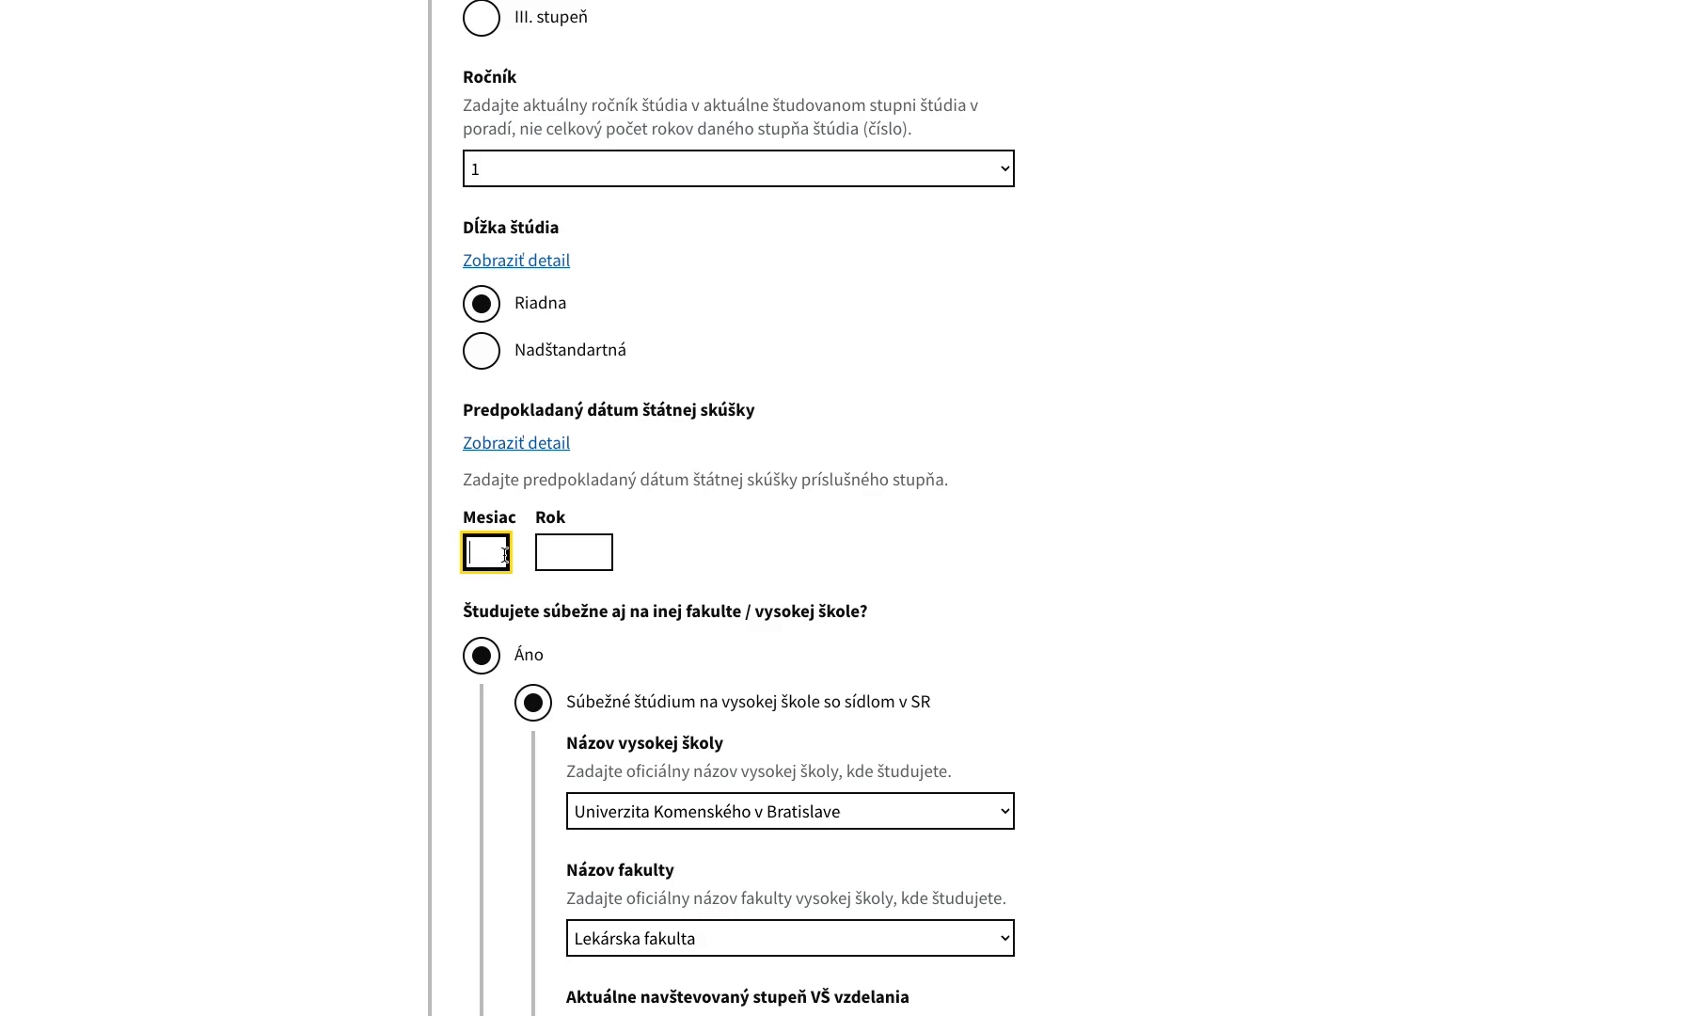
pyautogui.click(561, 560)
pyautogui.click(484, 554)
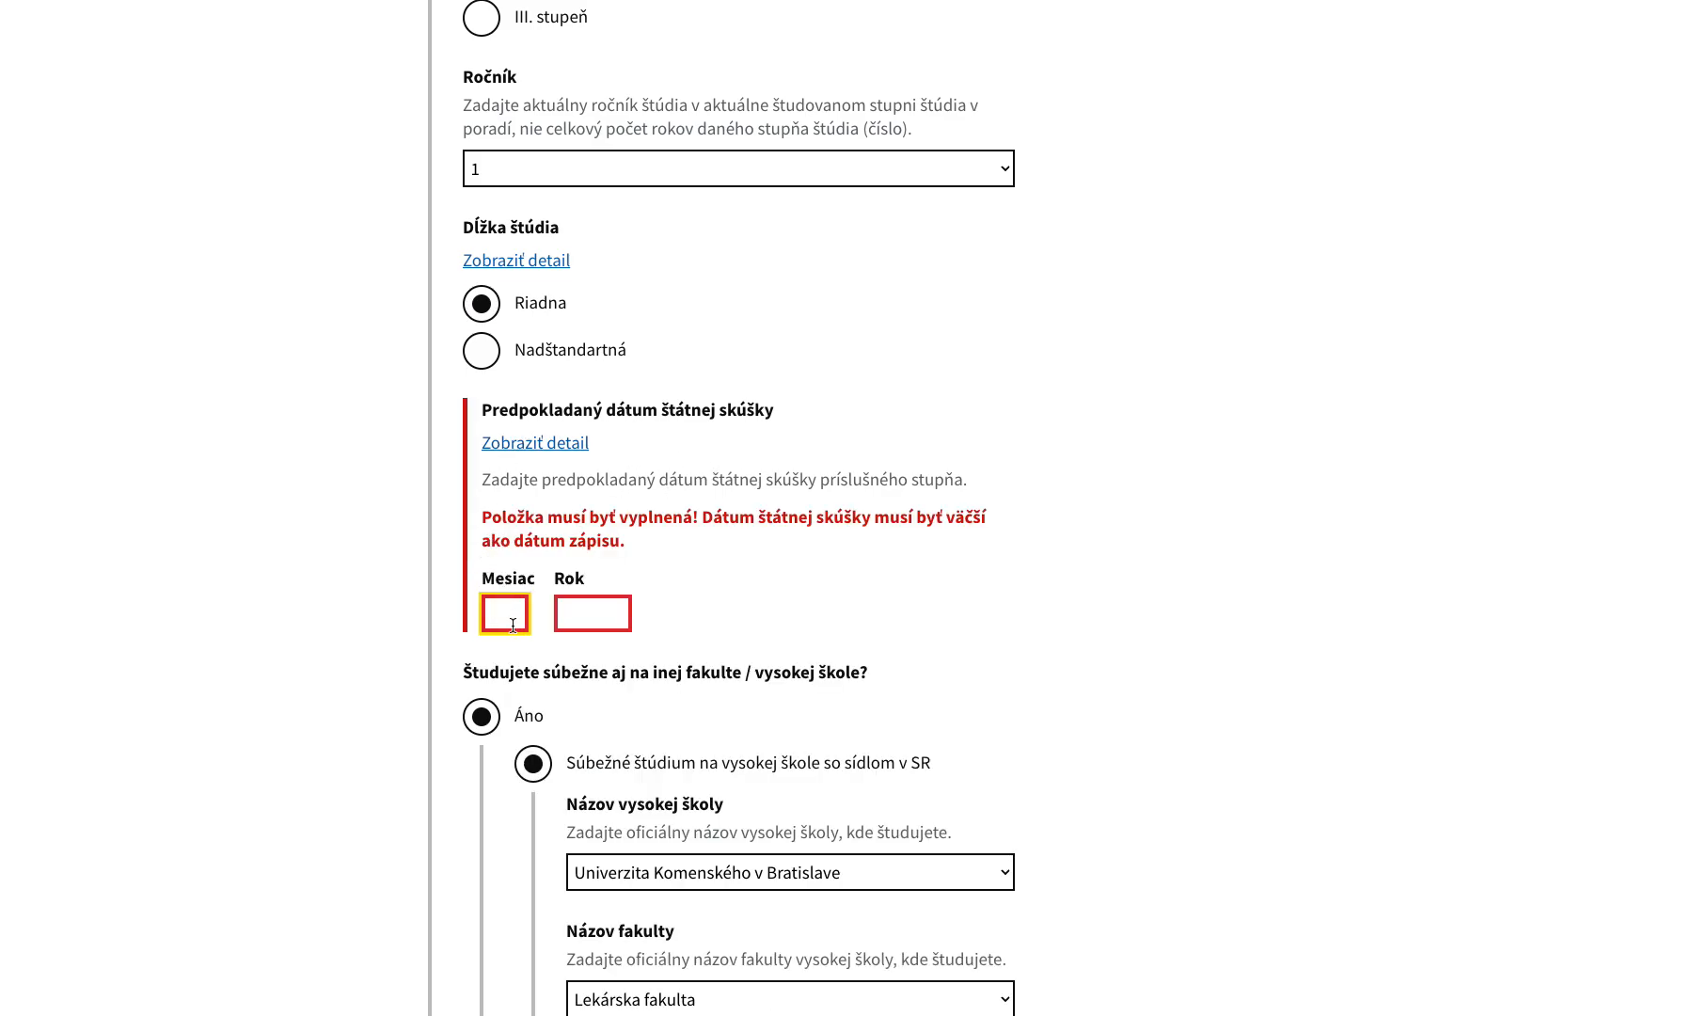
pyautogui.write('5')
pyautogui.click(578, 611)
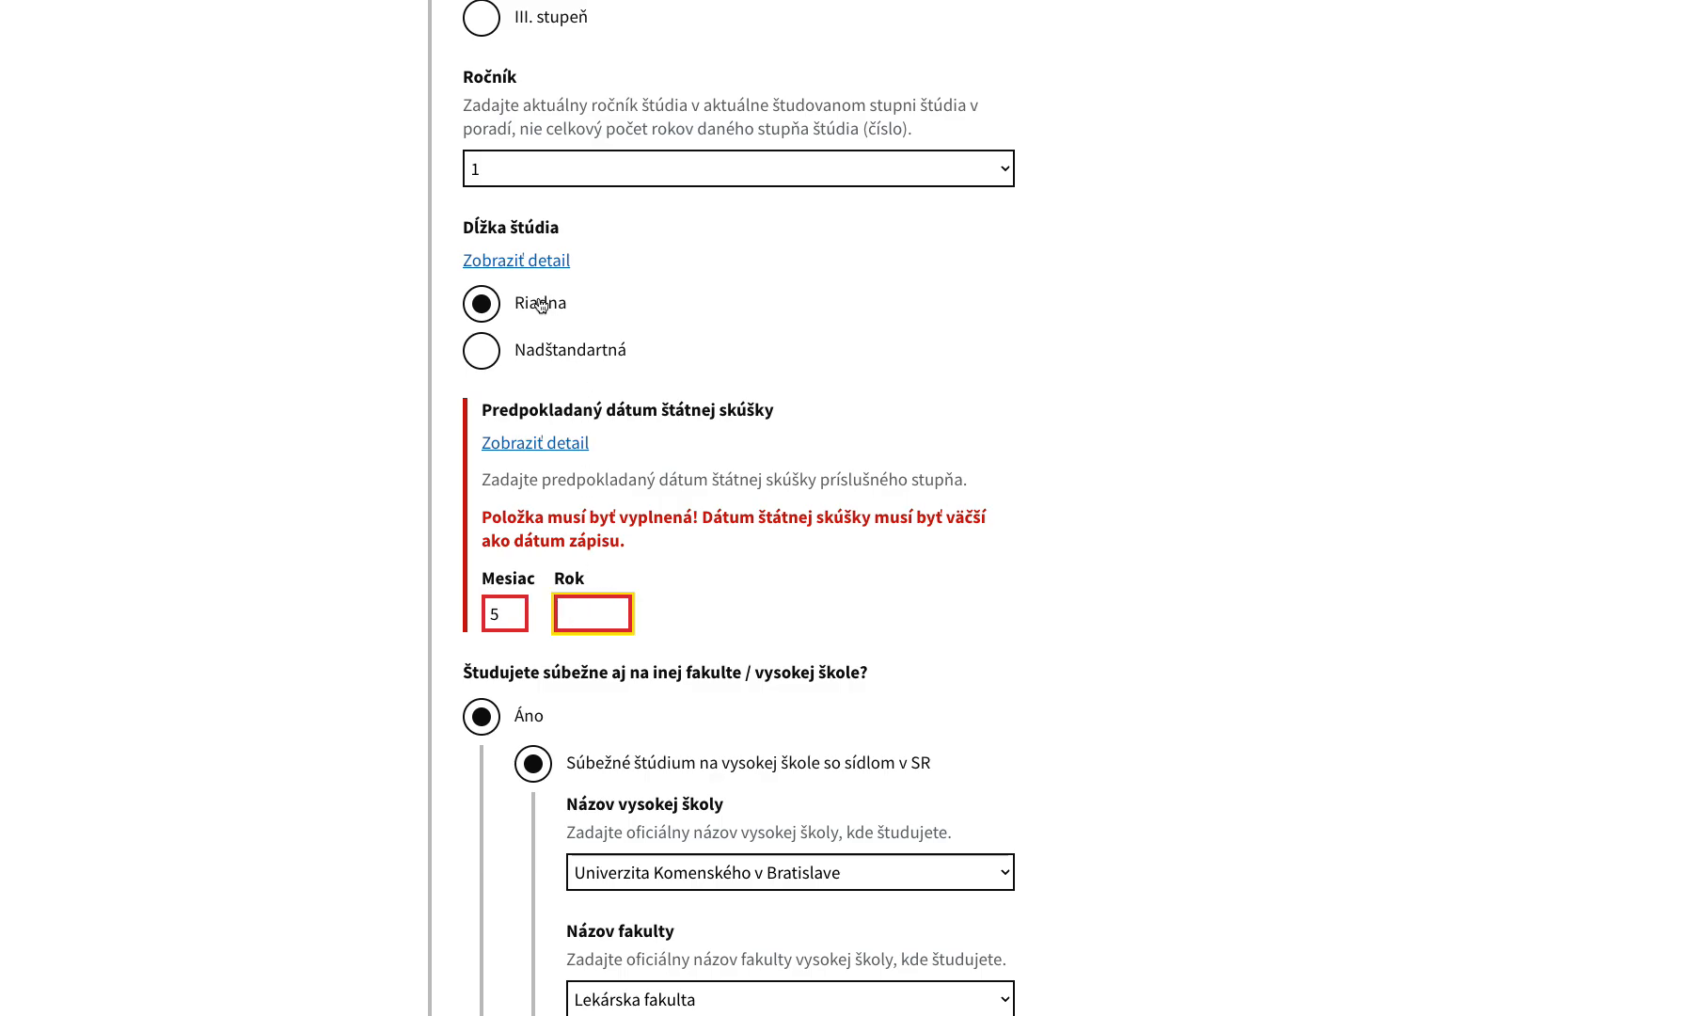
# - Set the year of the main study's expected state exam date to 2027
pyautogui.scroll(2, 605, 133)
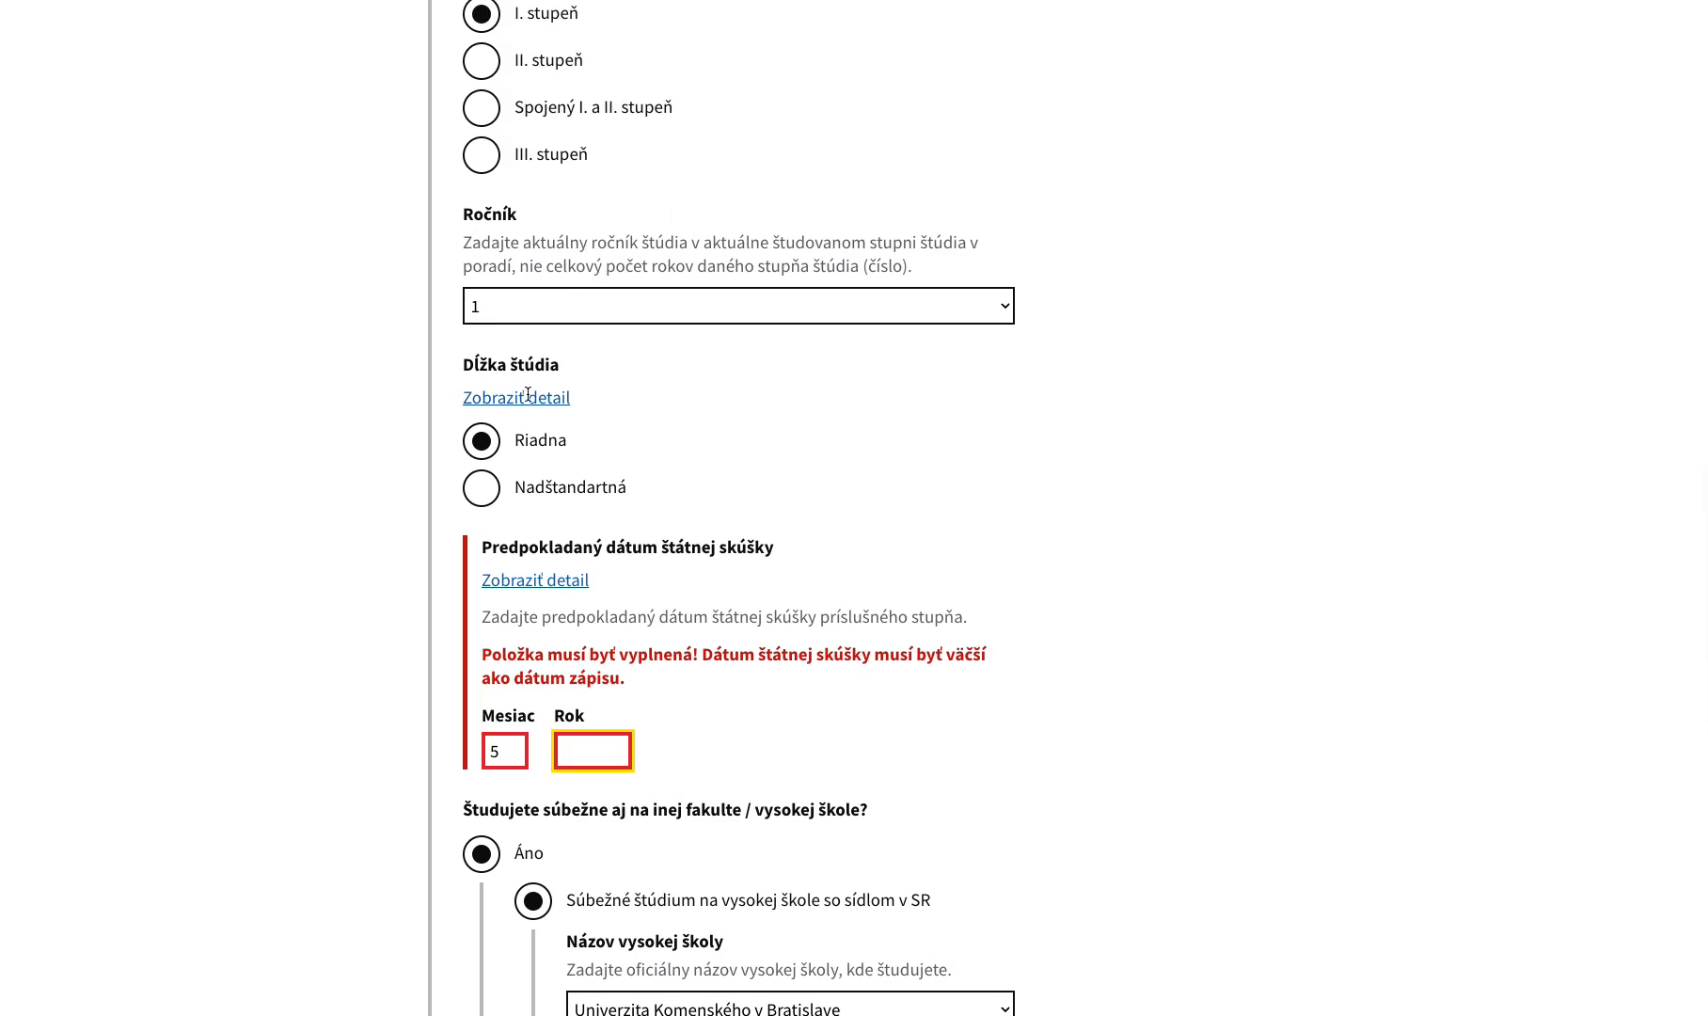
pyautogui.scroll(-1, 565, 611)
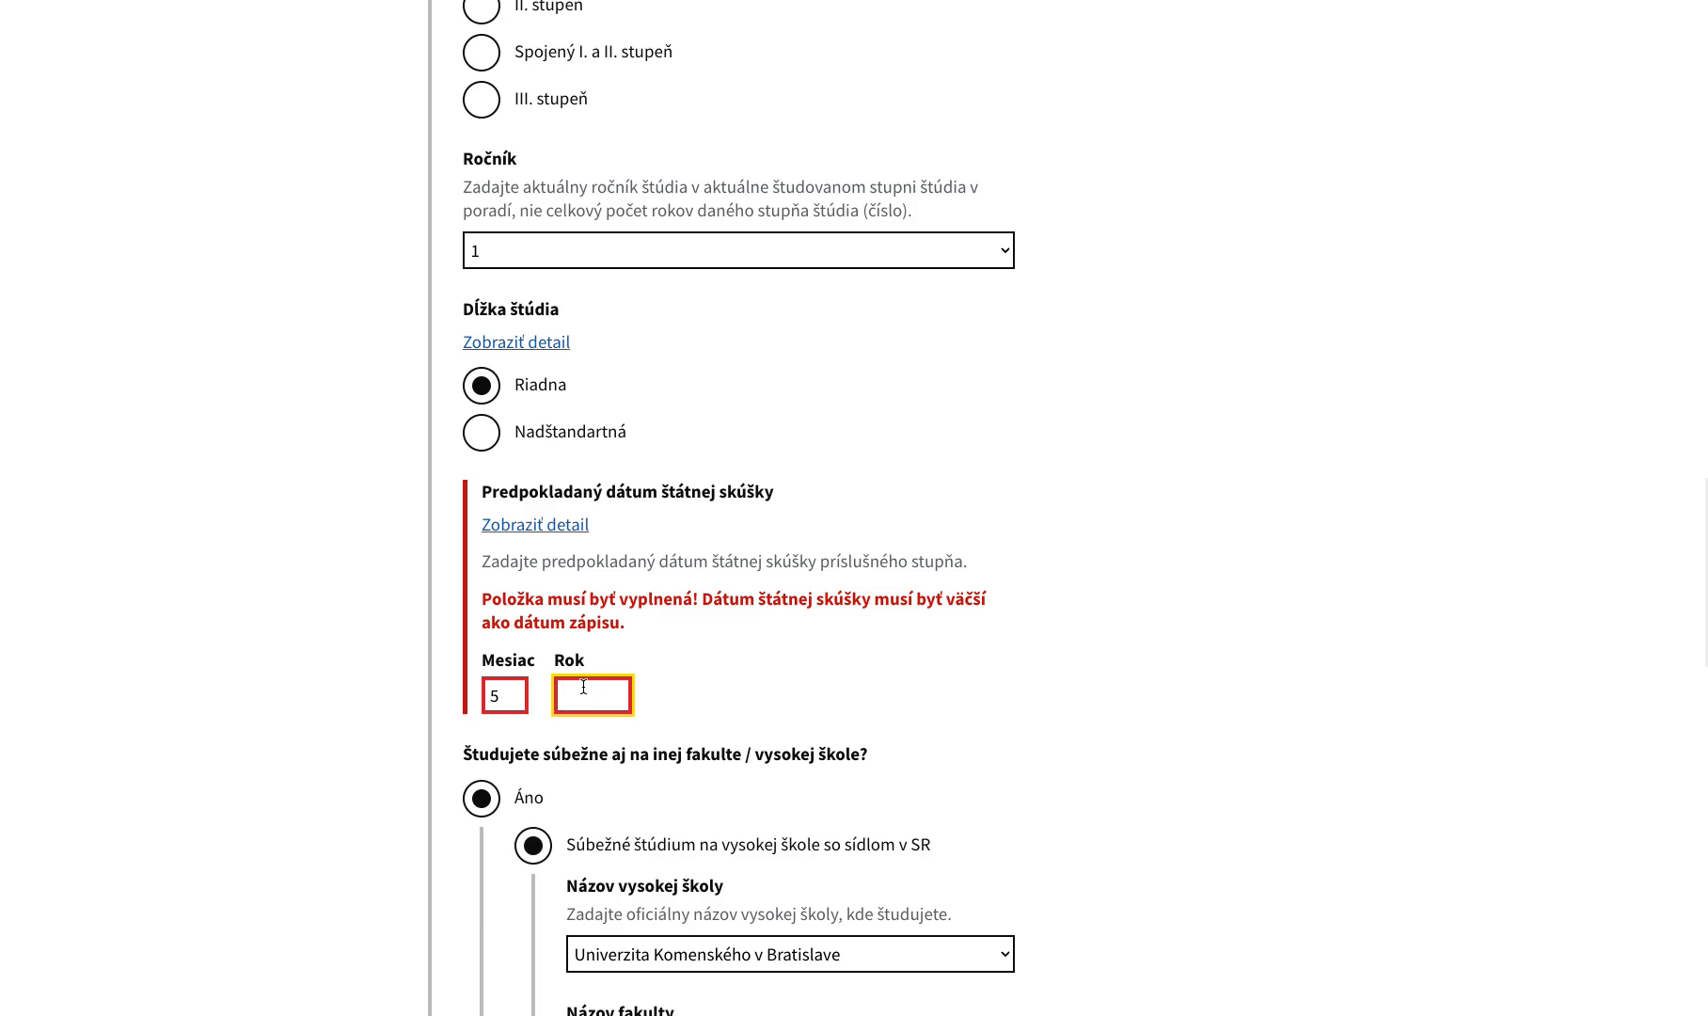
pyautogui.scroll(1, 585, 696)
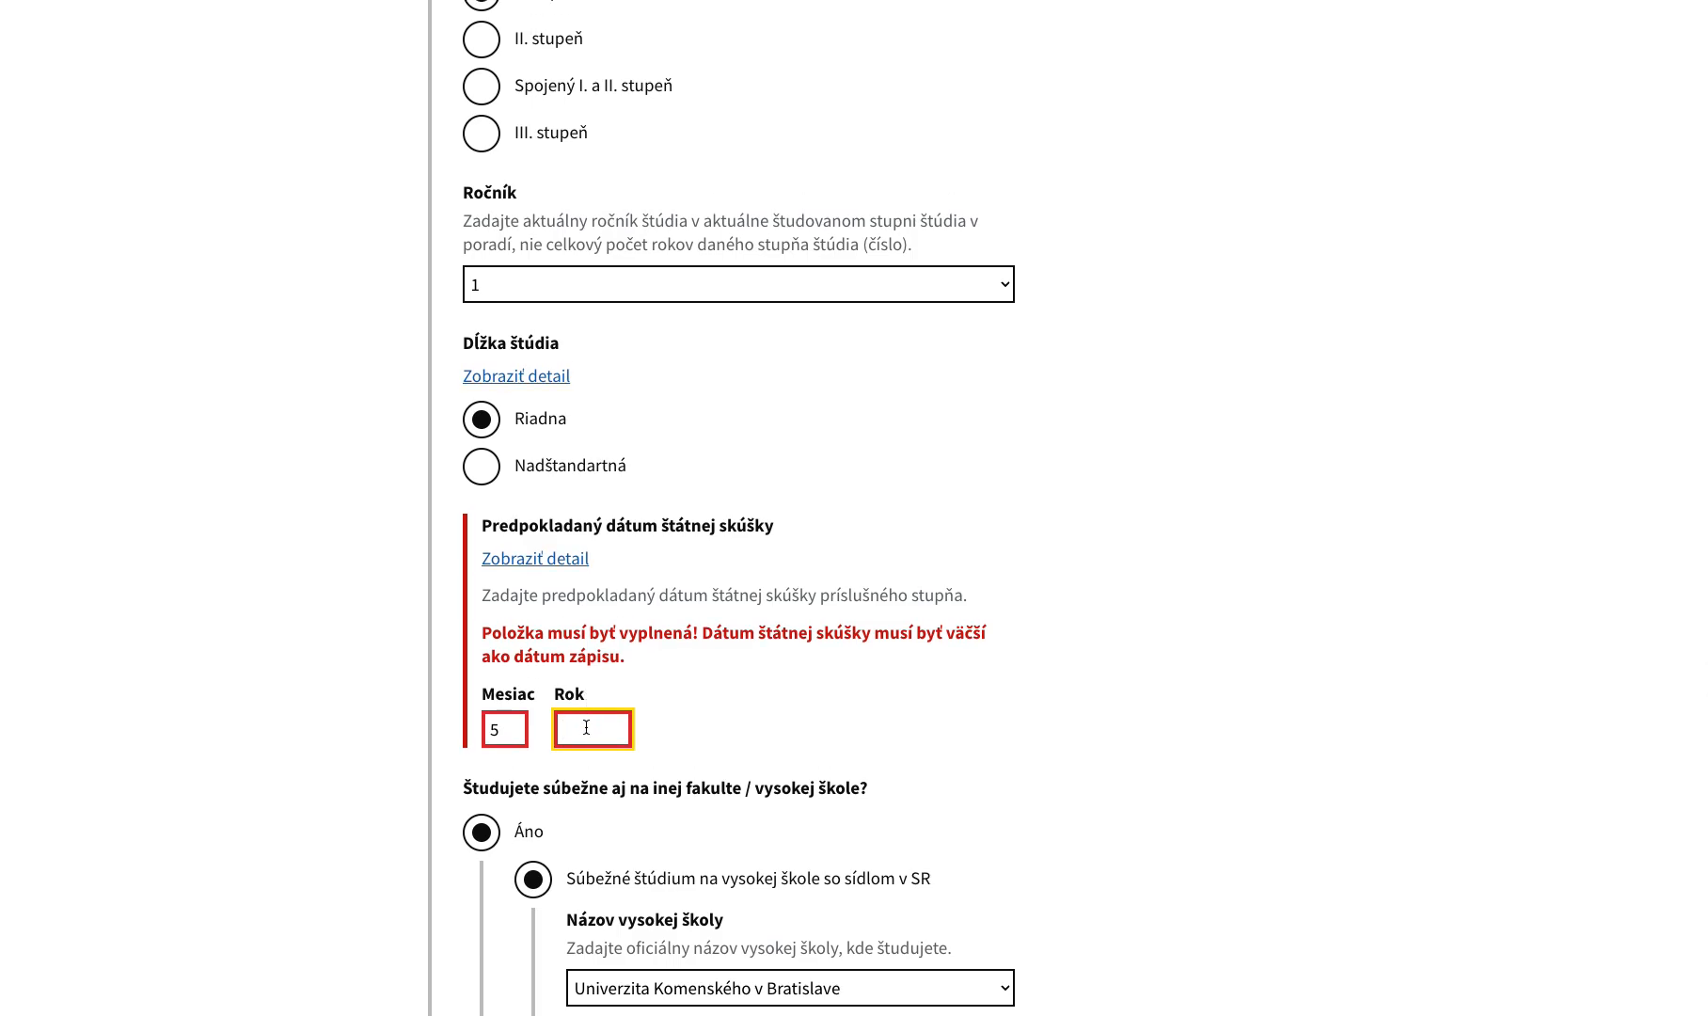
pyautogui.write('2027')
pyautogui.scroll(-2, 656, 740)
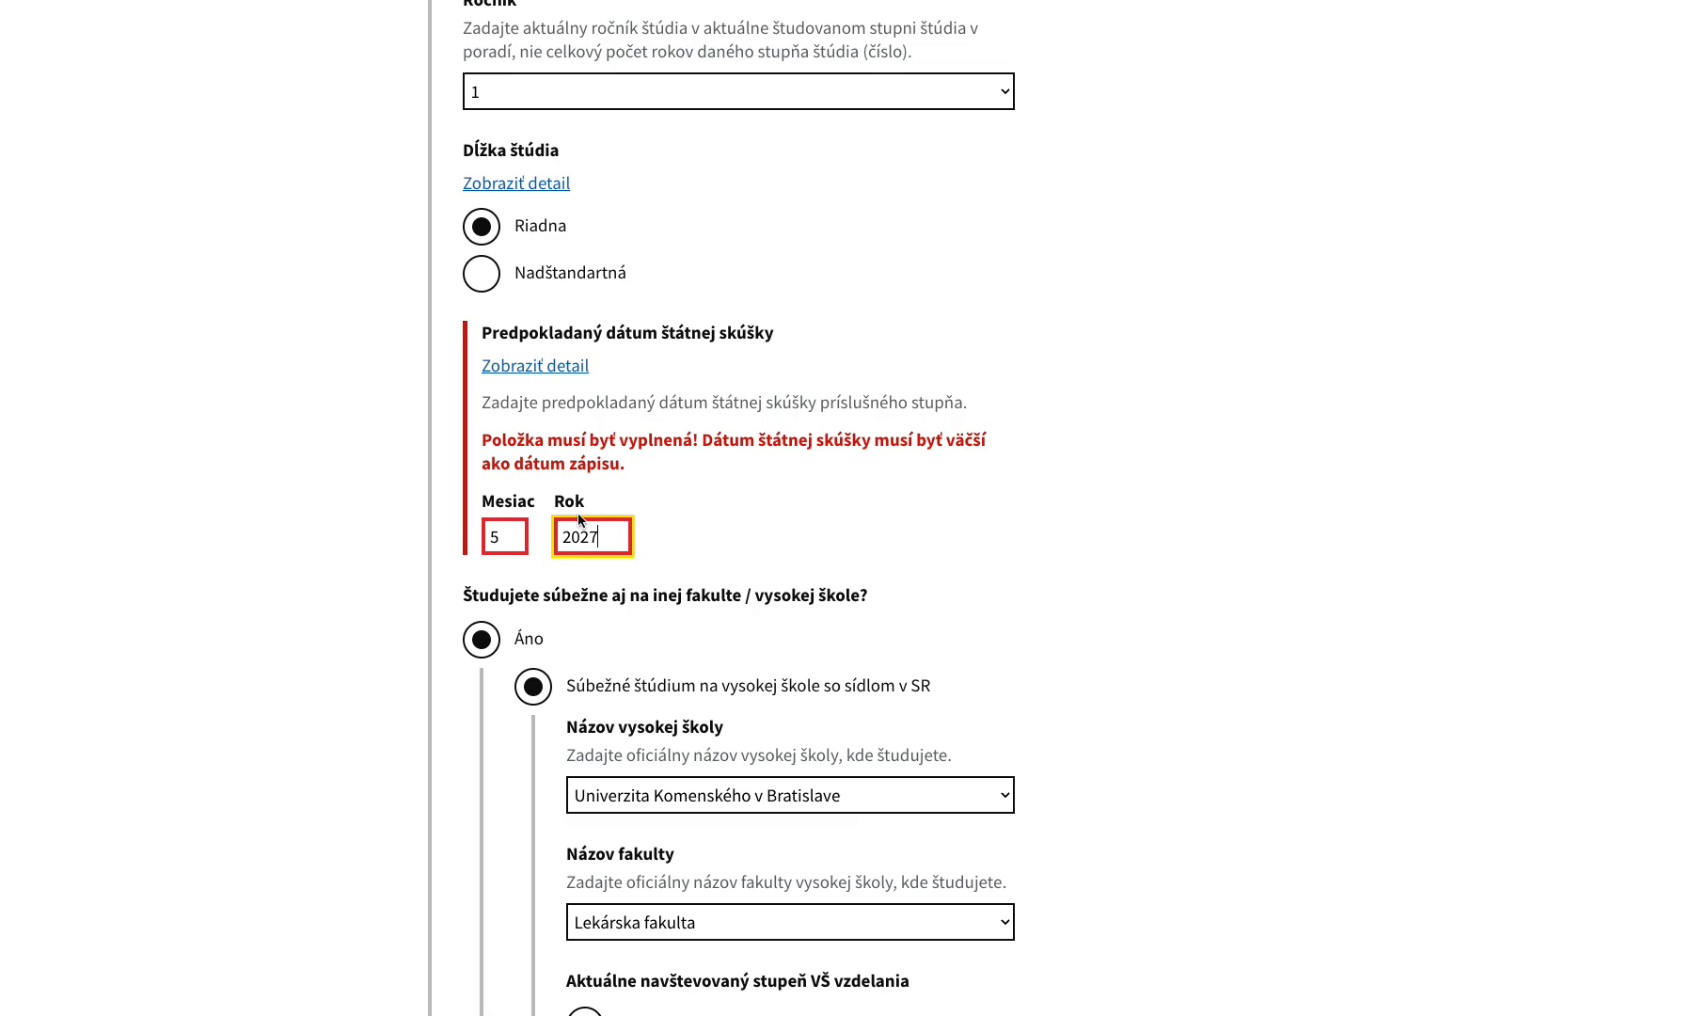
pyautogui.scroll(1, 606, 529)
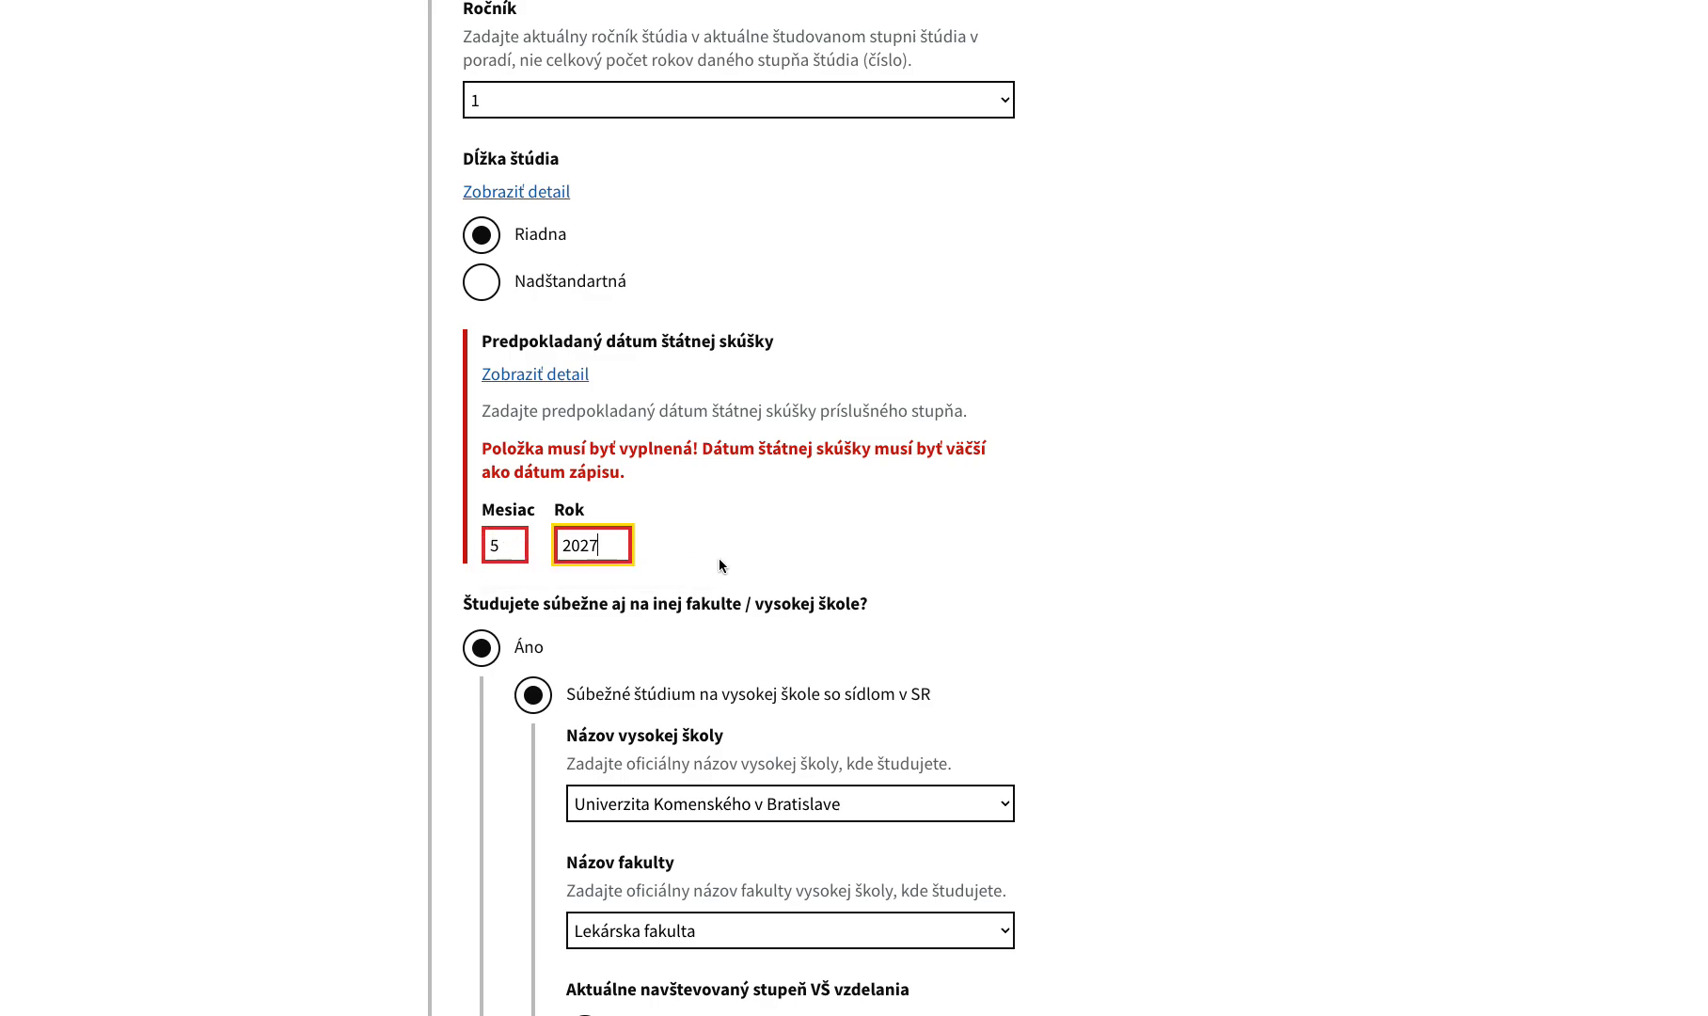
pyautogui.scroll(-1, 719, 558)
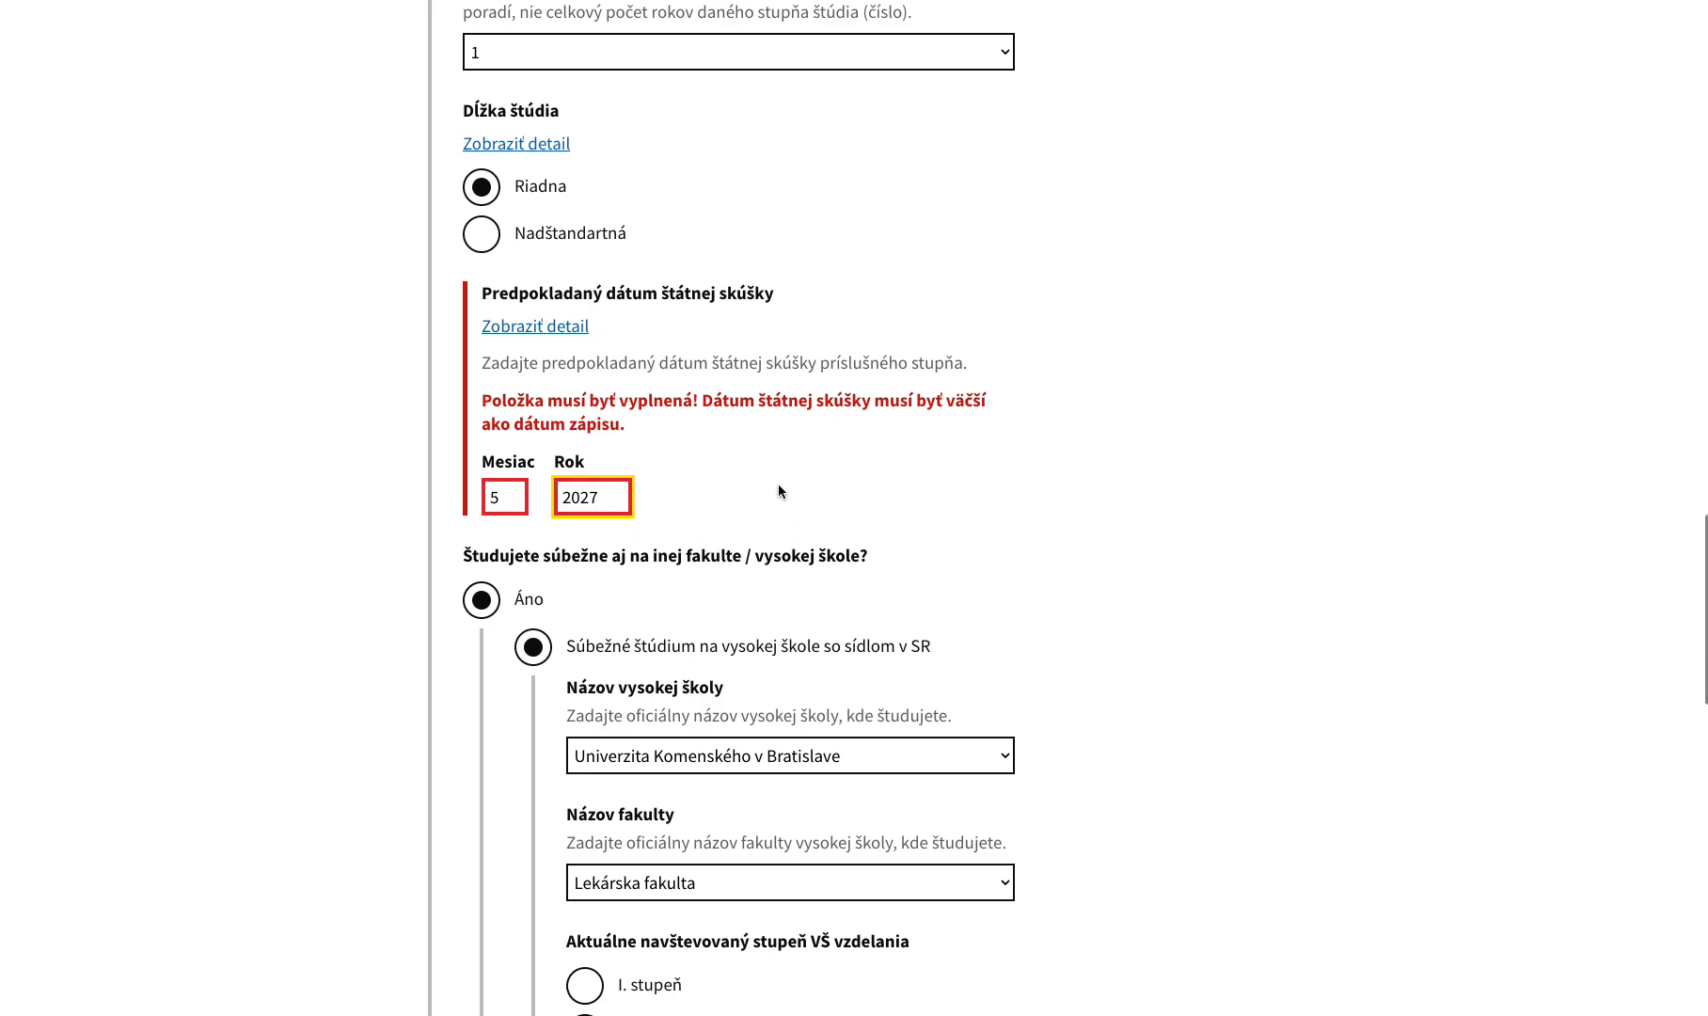
pyautogui.click(497, 506)
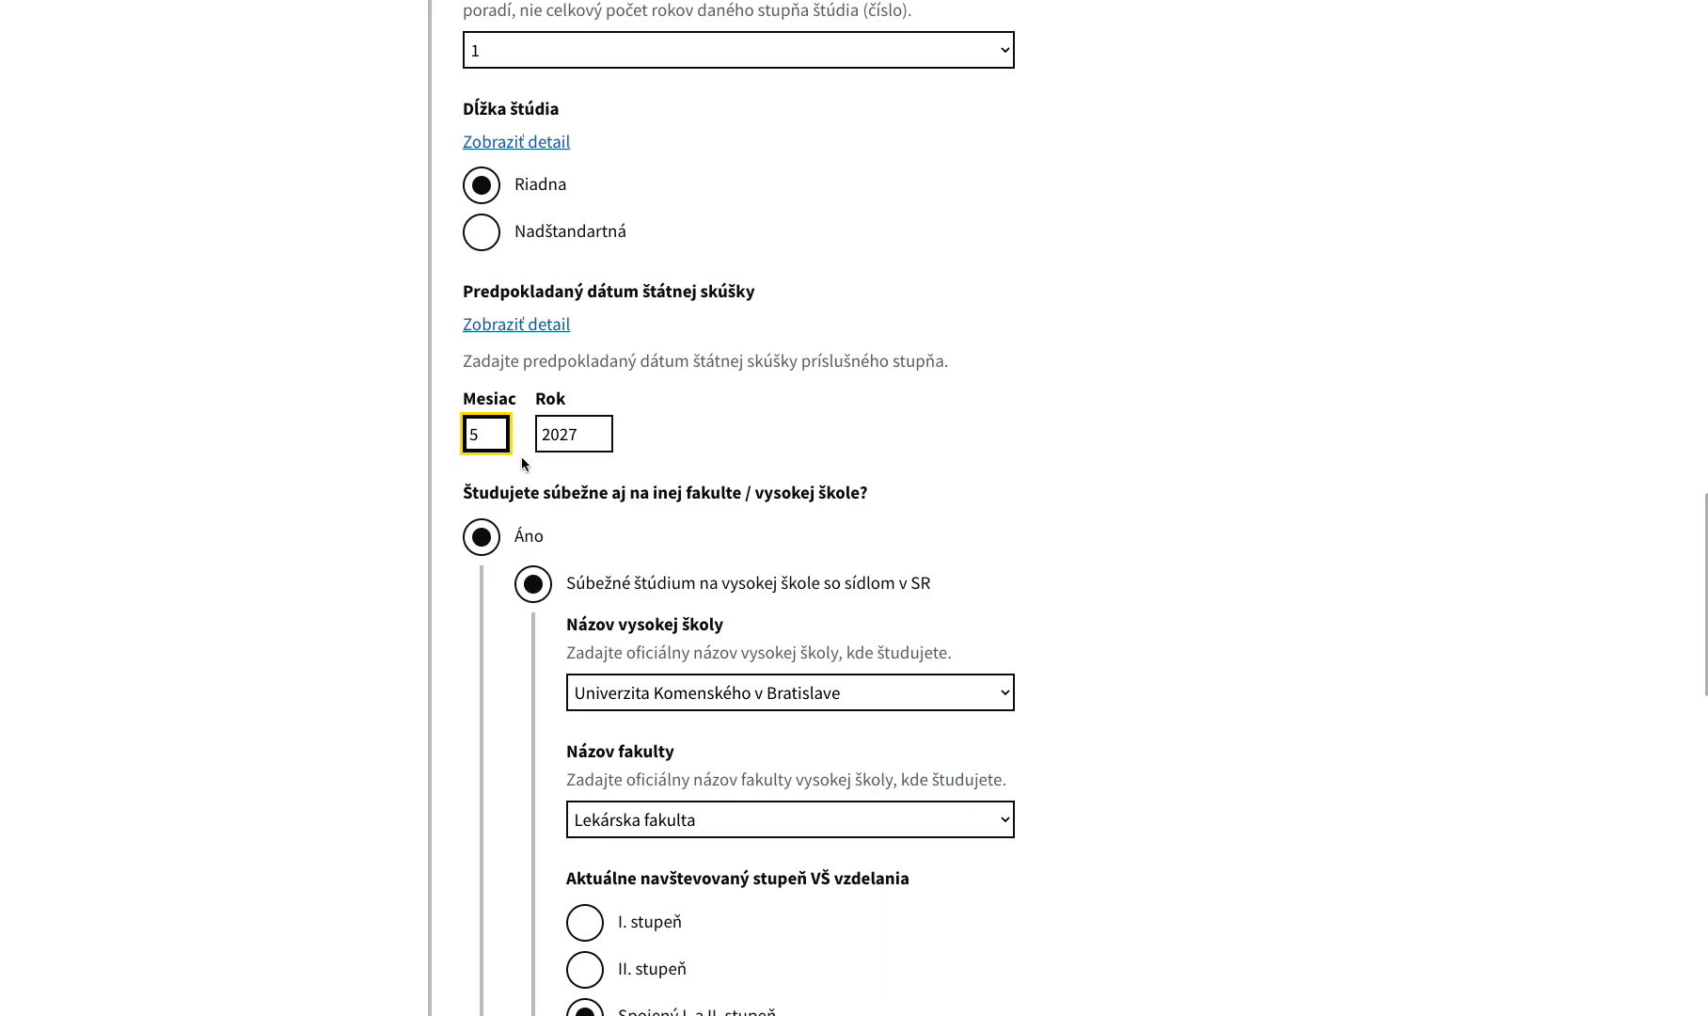
pyautogui.scroll(-2, 527, 471)
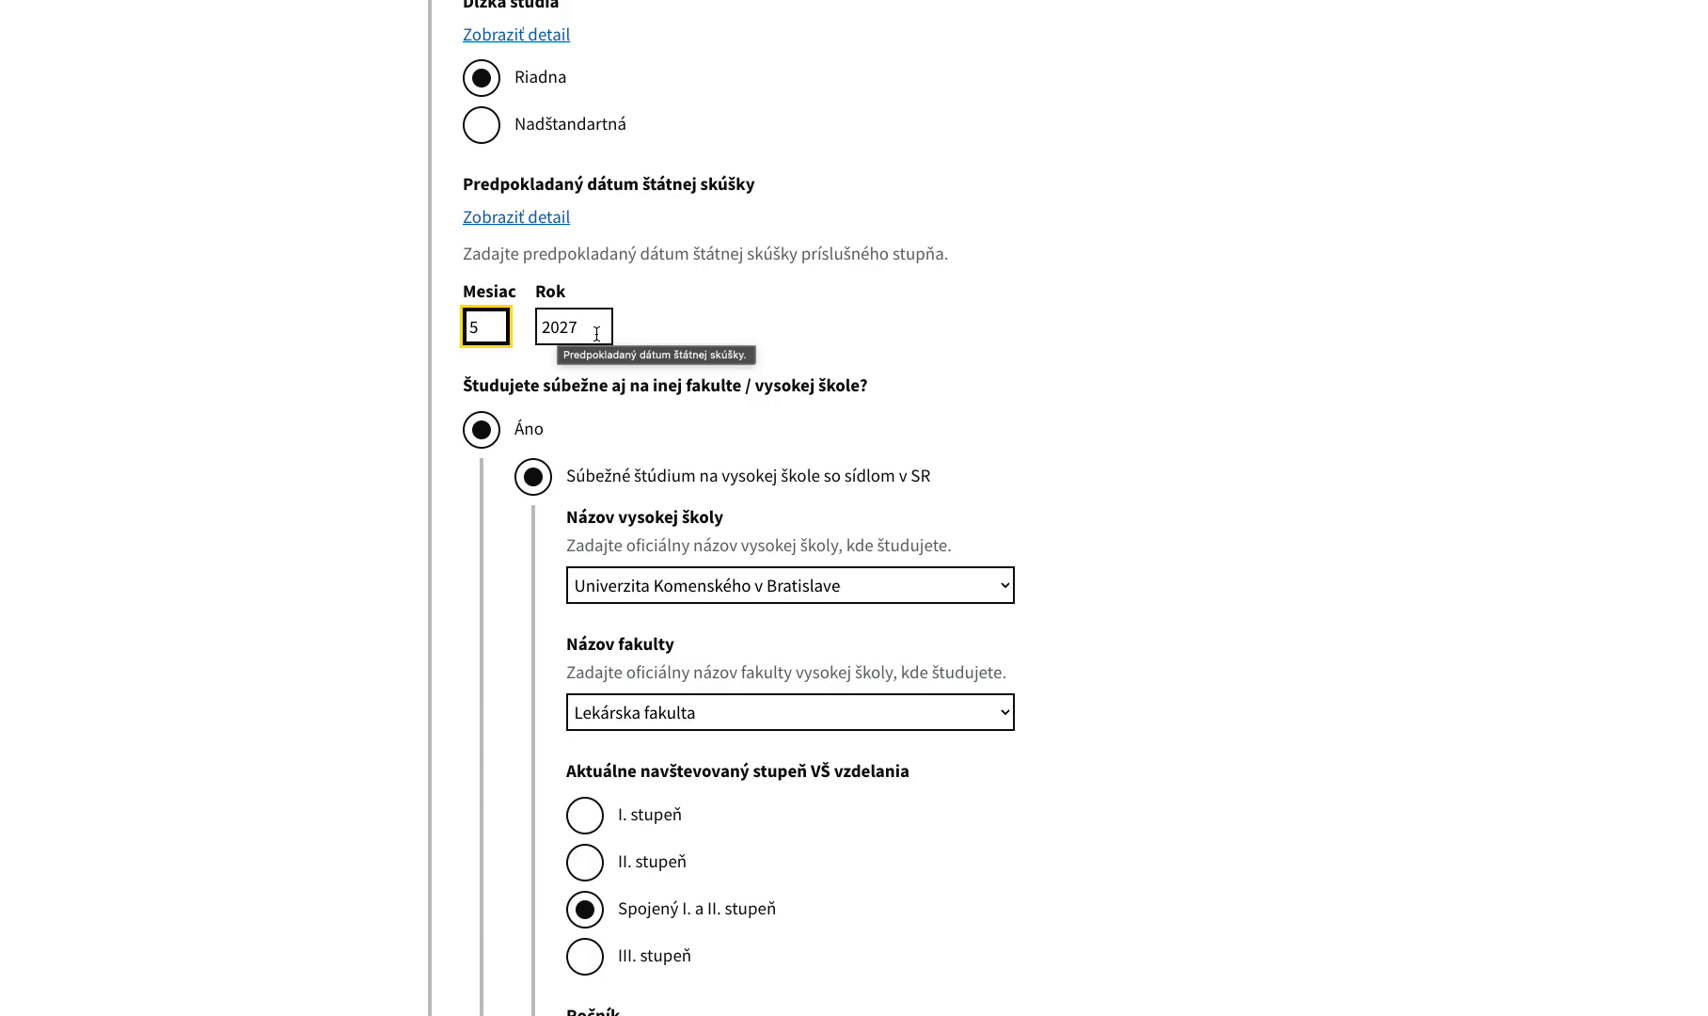
pyautogui.press('Tab')
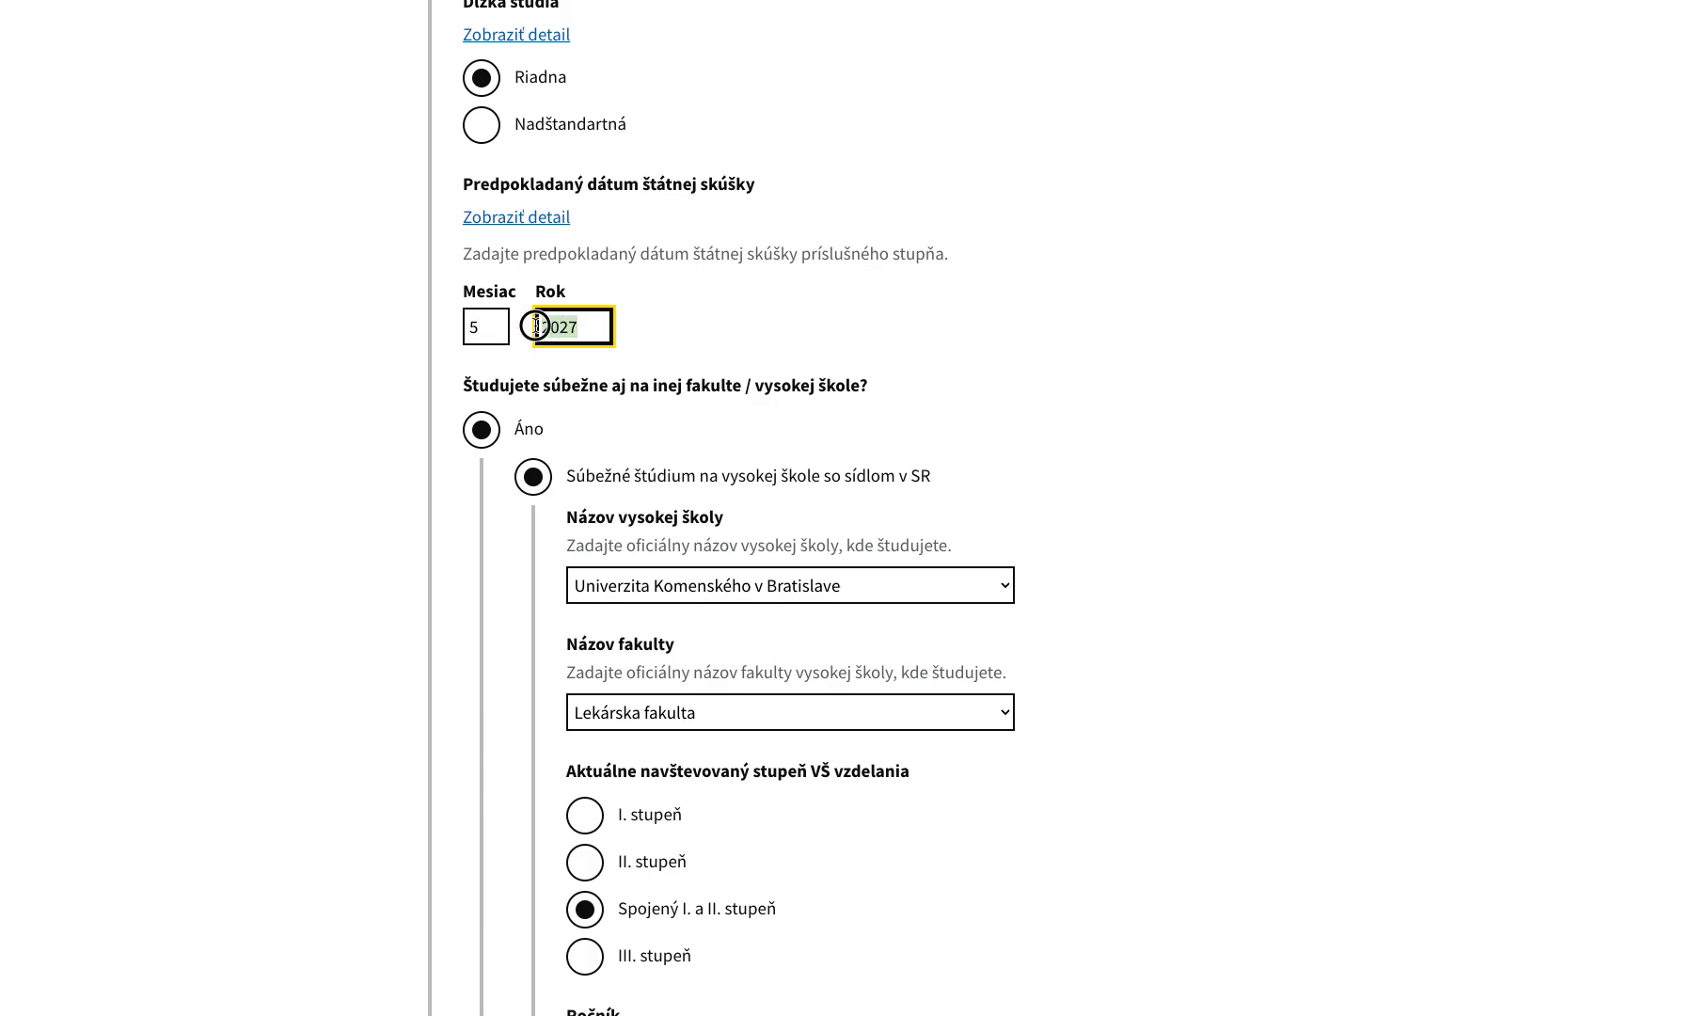
pyautogui.click(488, 327)
pyautogui.press('Tab')
# - Answer Nie to the question about concurrent study at another faculty or university
pyautogui.scroll(-5, 544, 565)
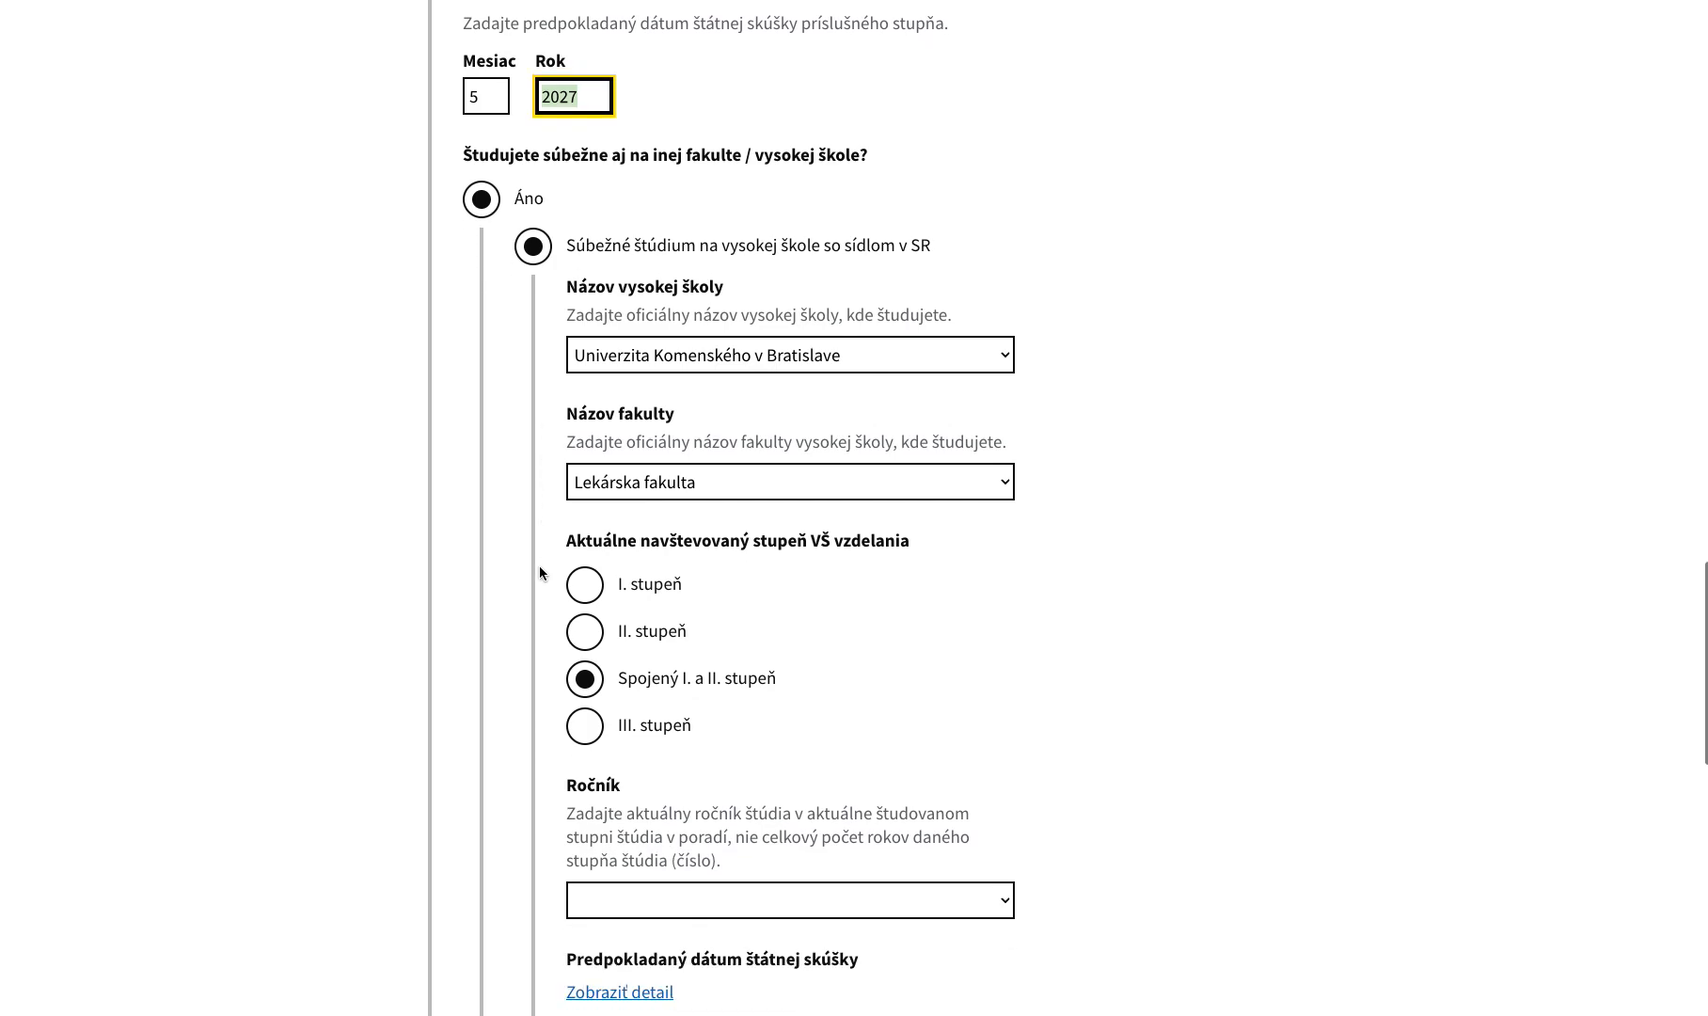
pyautogui.scroll(-3, 536, 567)
pyautogui.press('Tab')
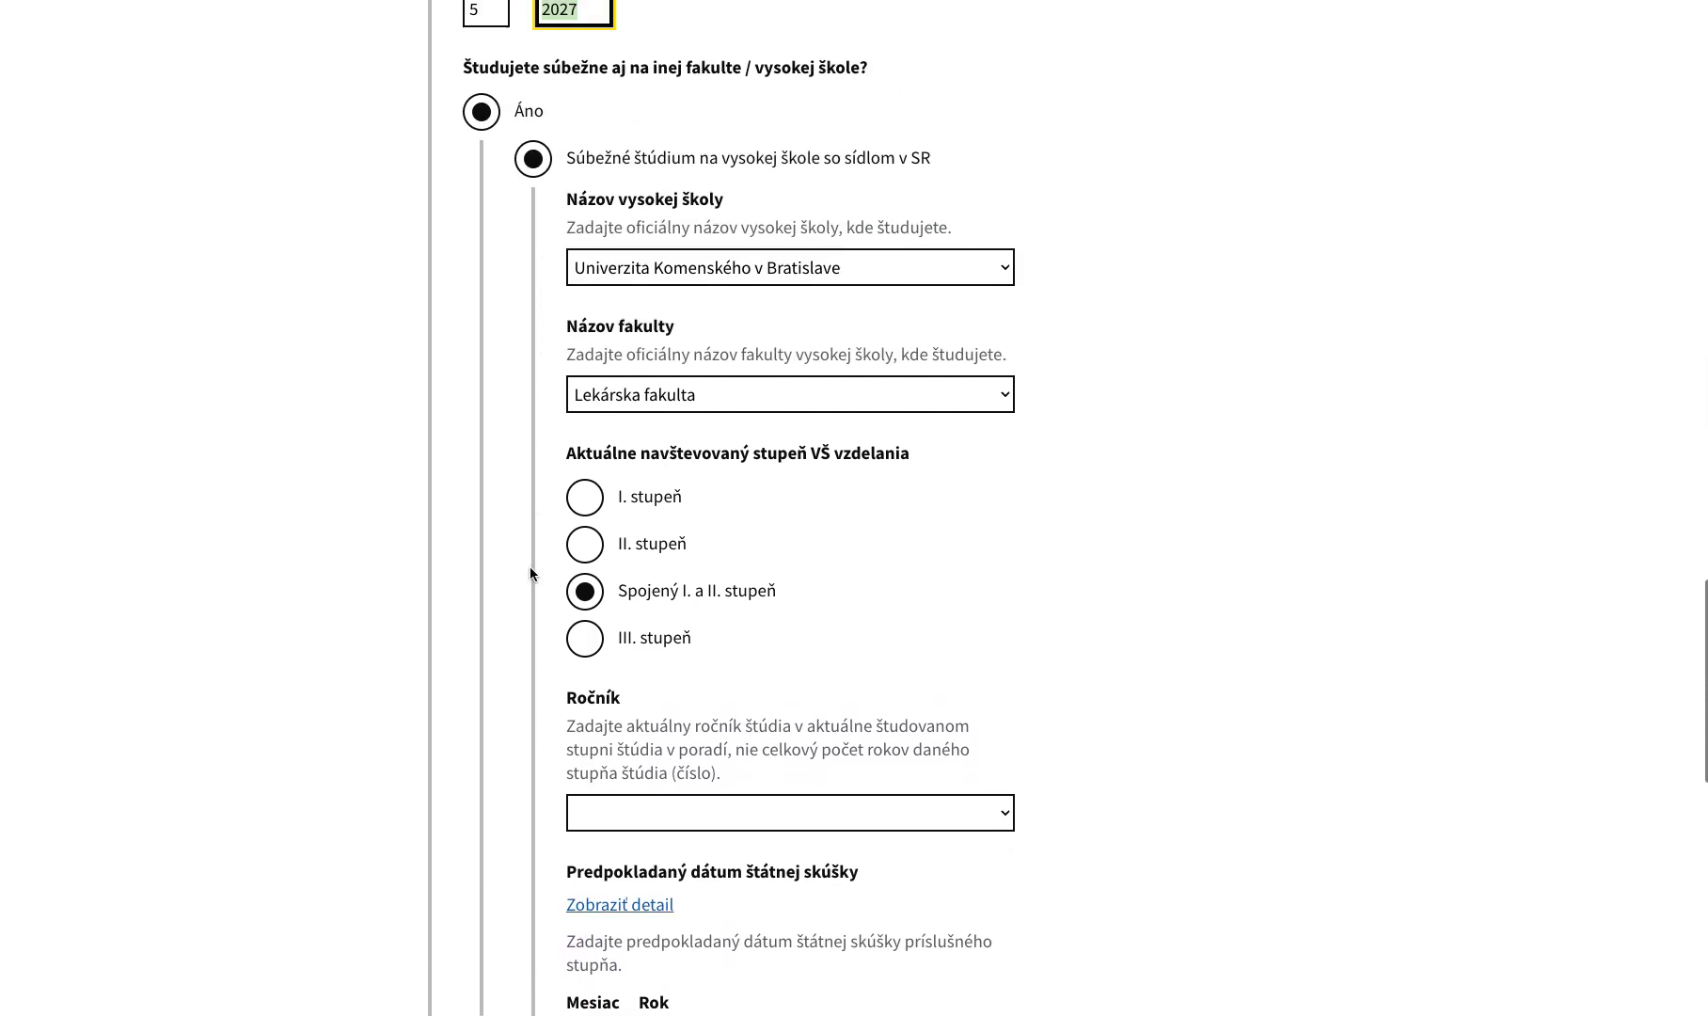
pyautogui.scroll(-8, 563, 486)
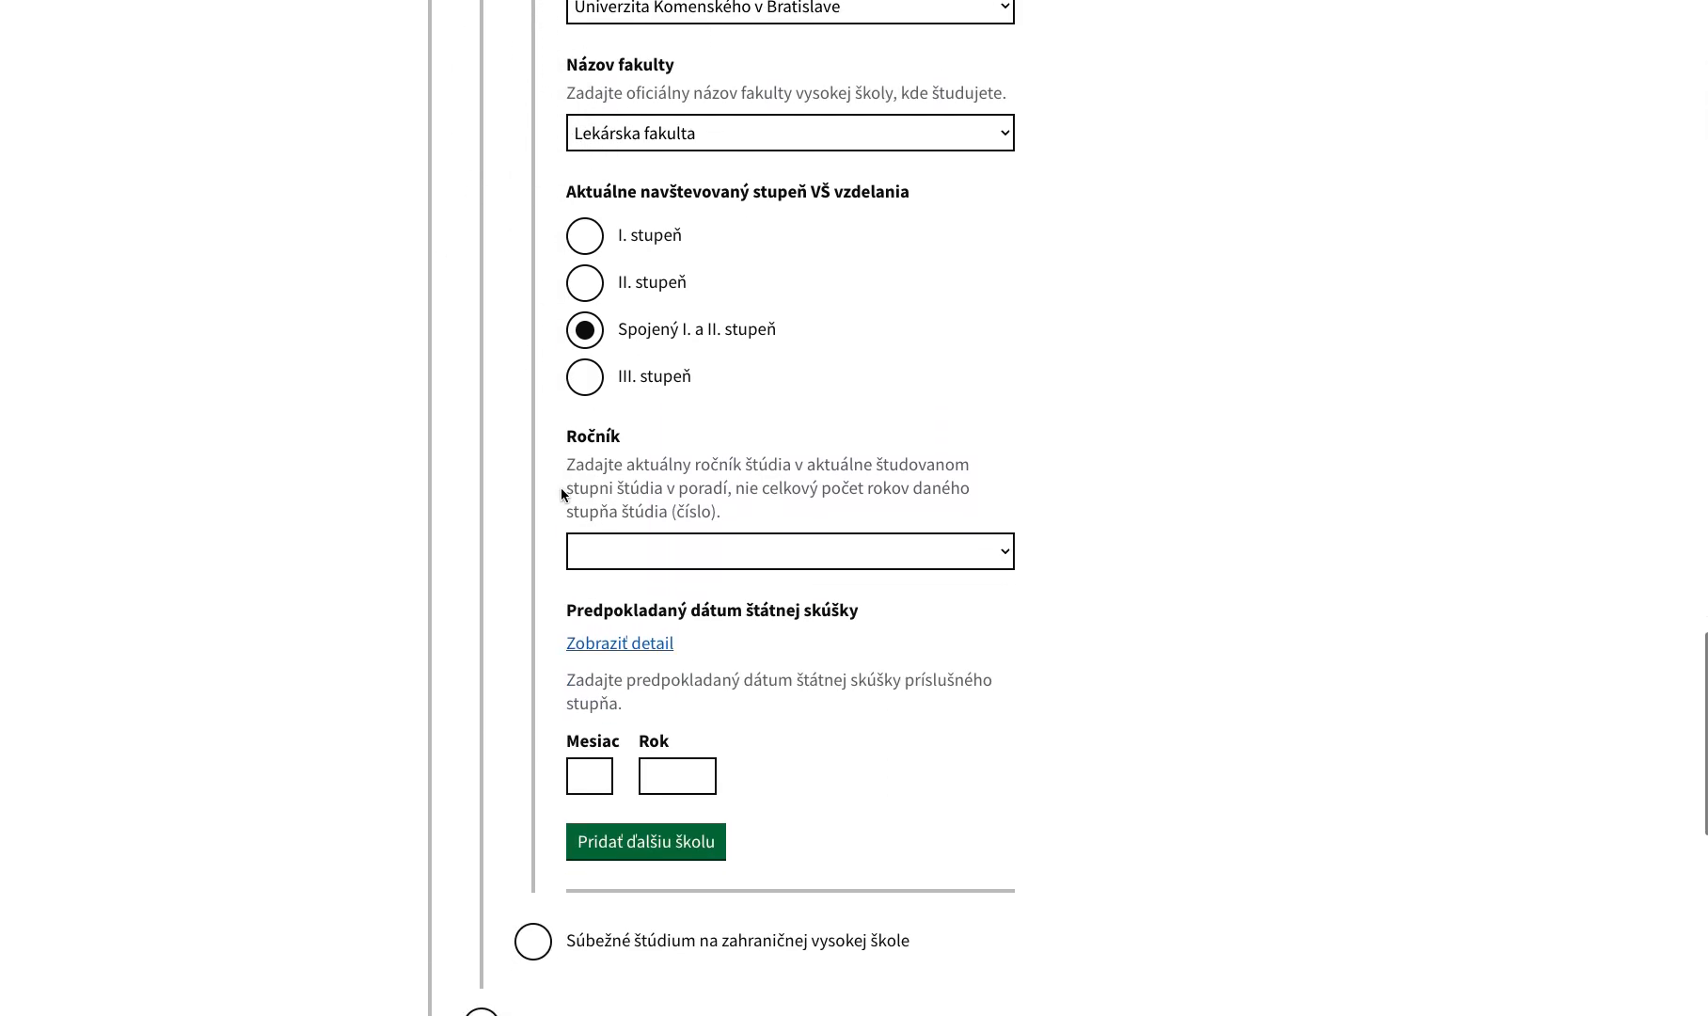
pyautogui.click(480, 739)
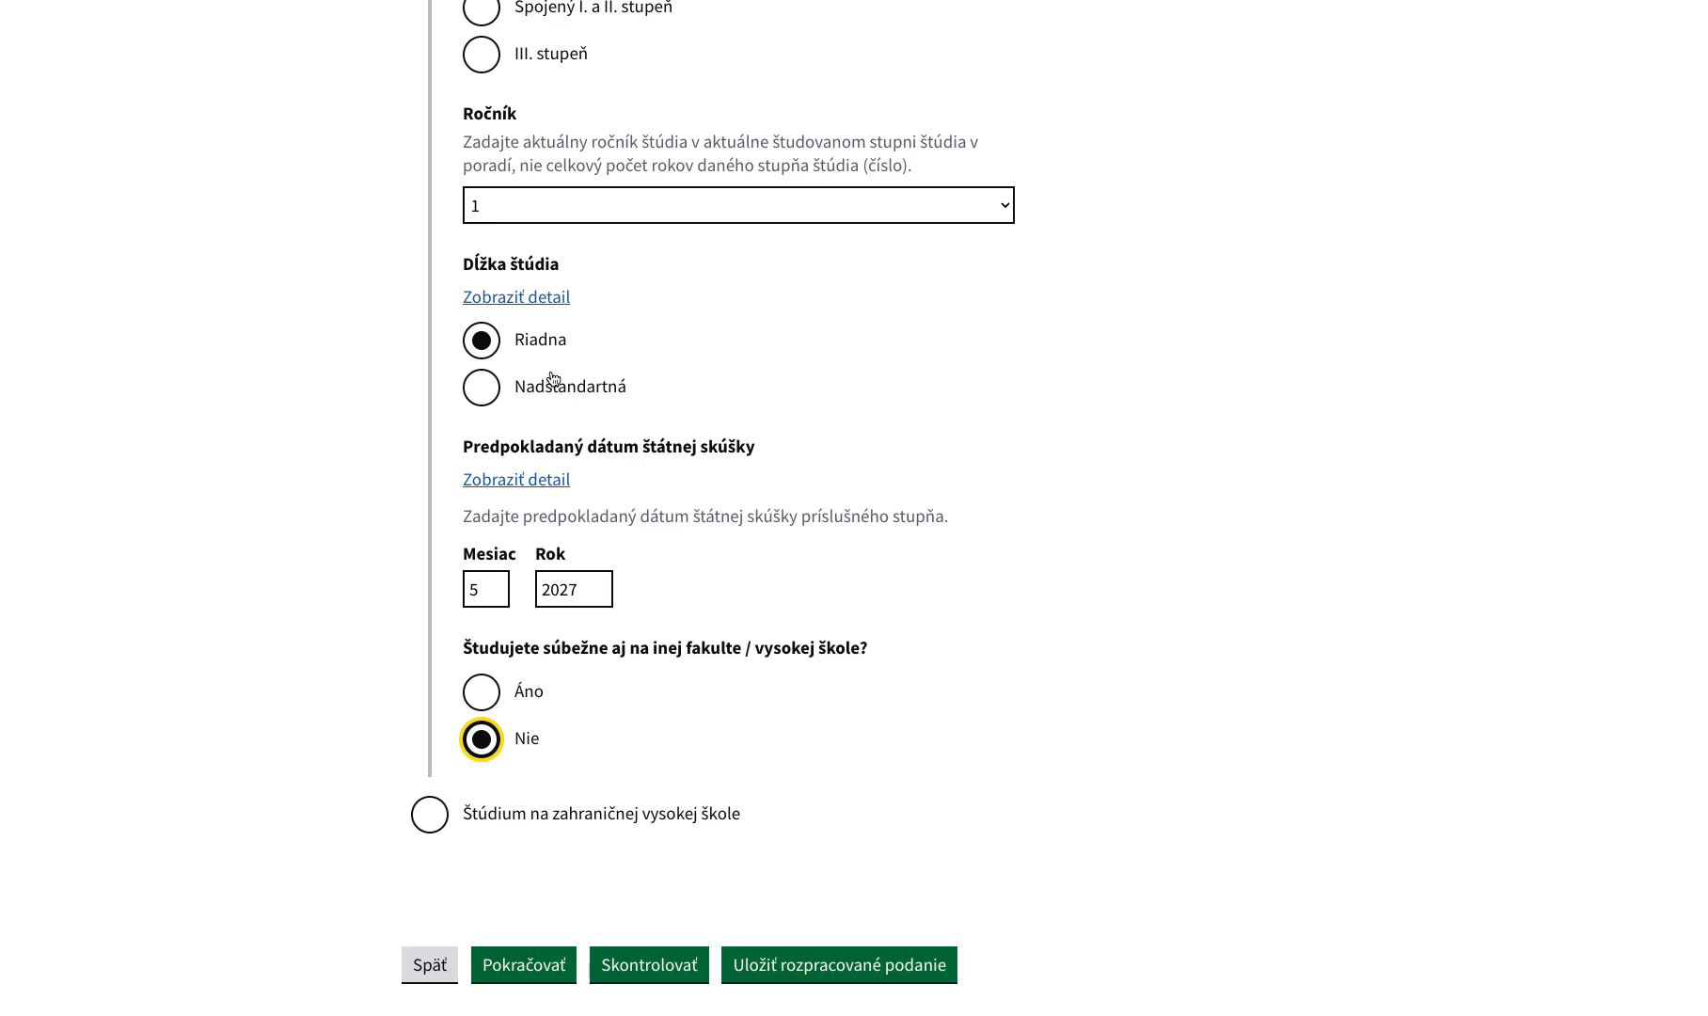
# - Review and validate the completed study information, and continue to the loan amount and repayment period section
pyautogui.scroll(1, 644, 367)
pyautogui.scroll(1, 574, 421)
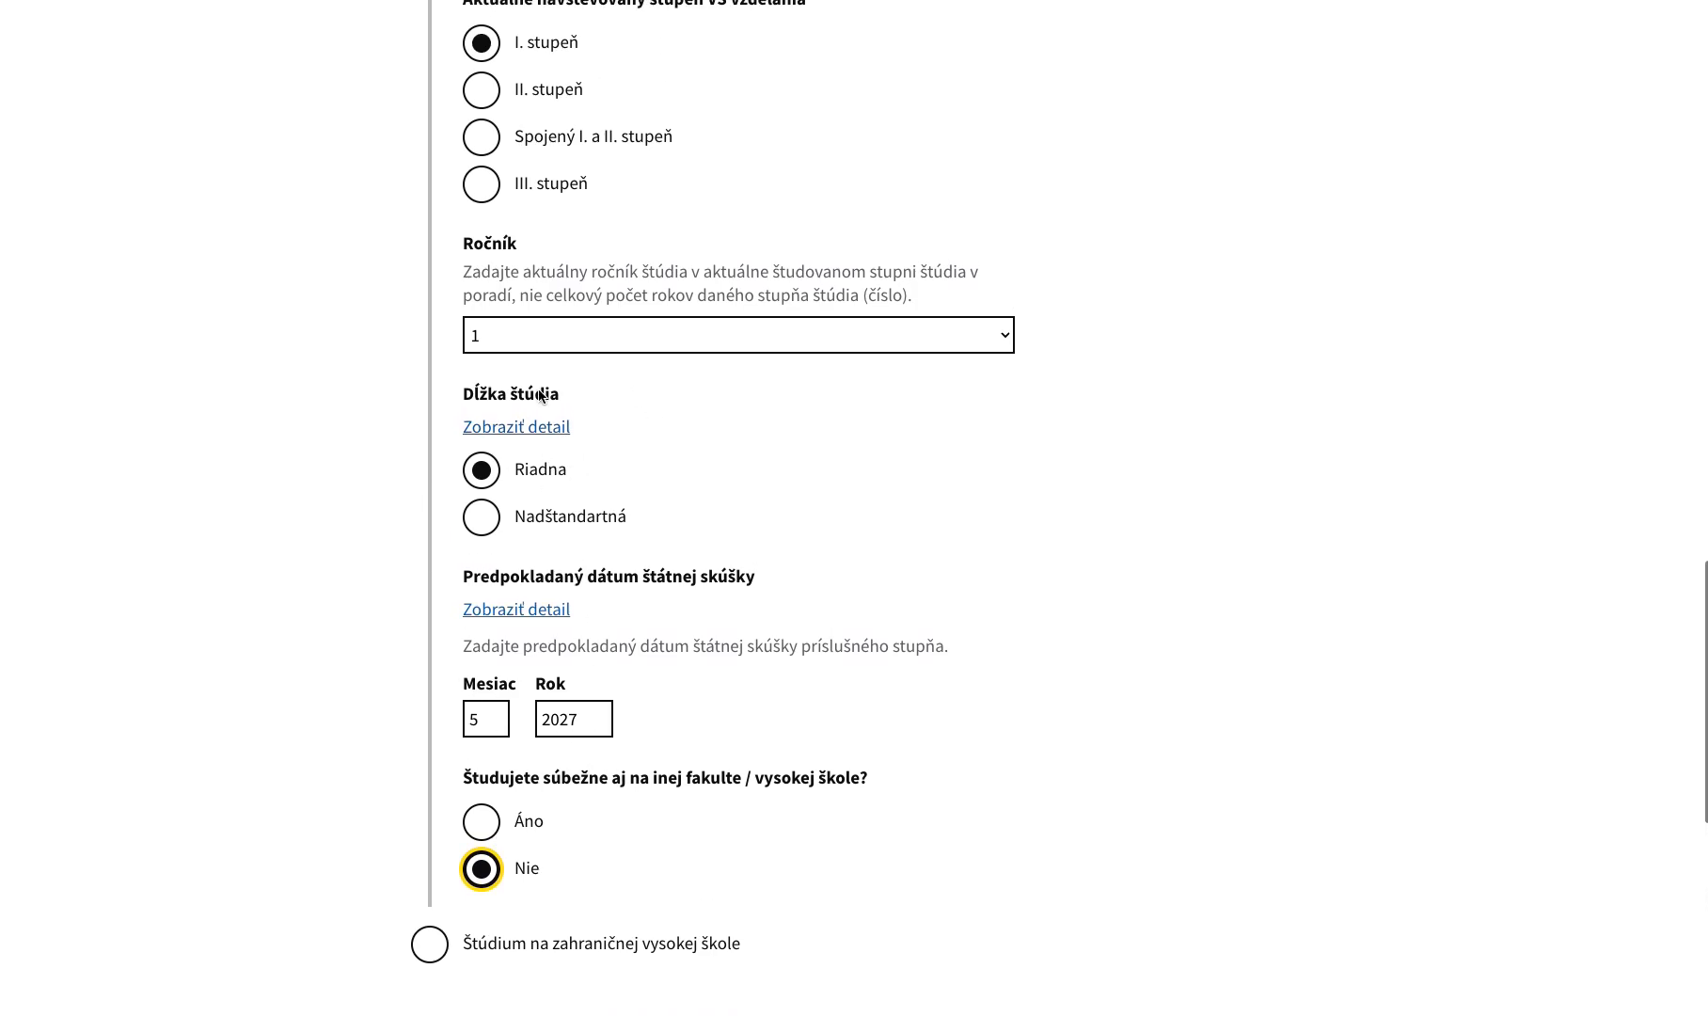
pyautogui.scroll(-3, 673, 769)
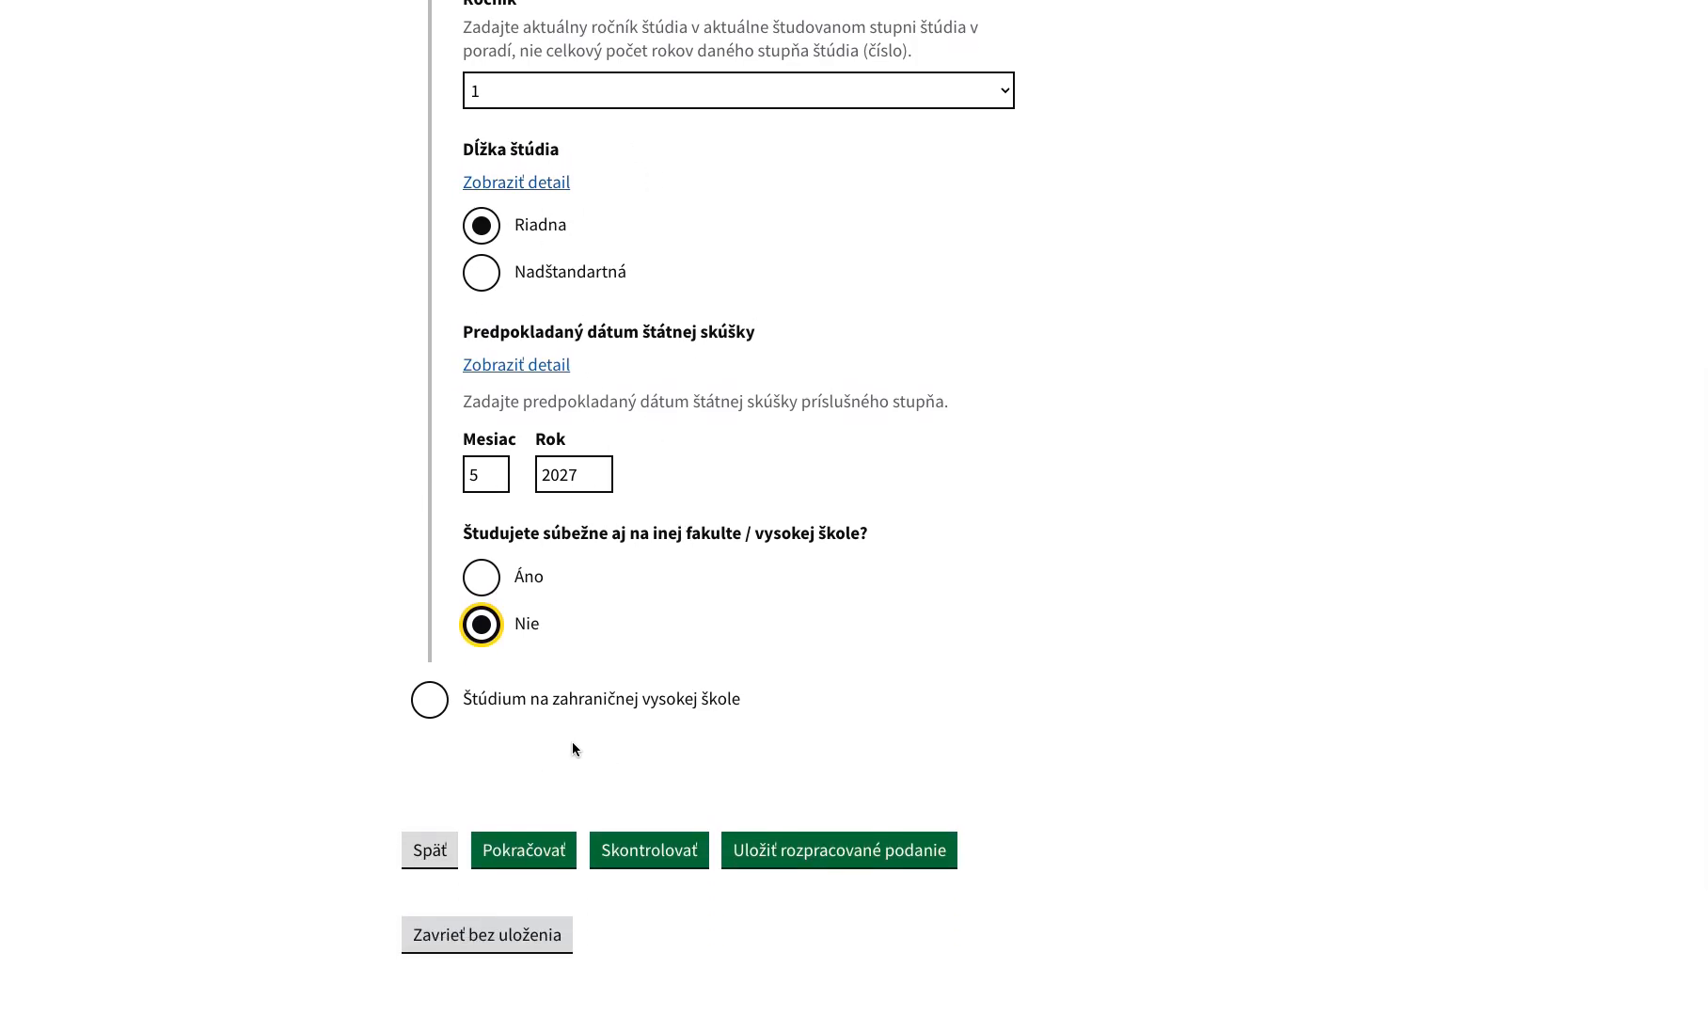
pyautogui.scroll(2, 689, 354)
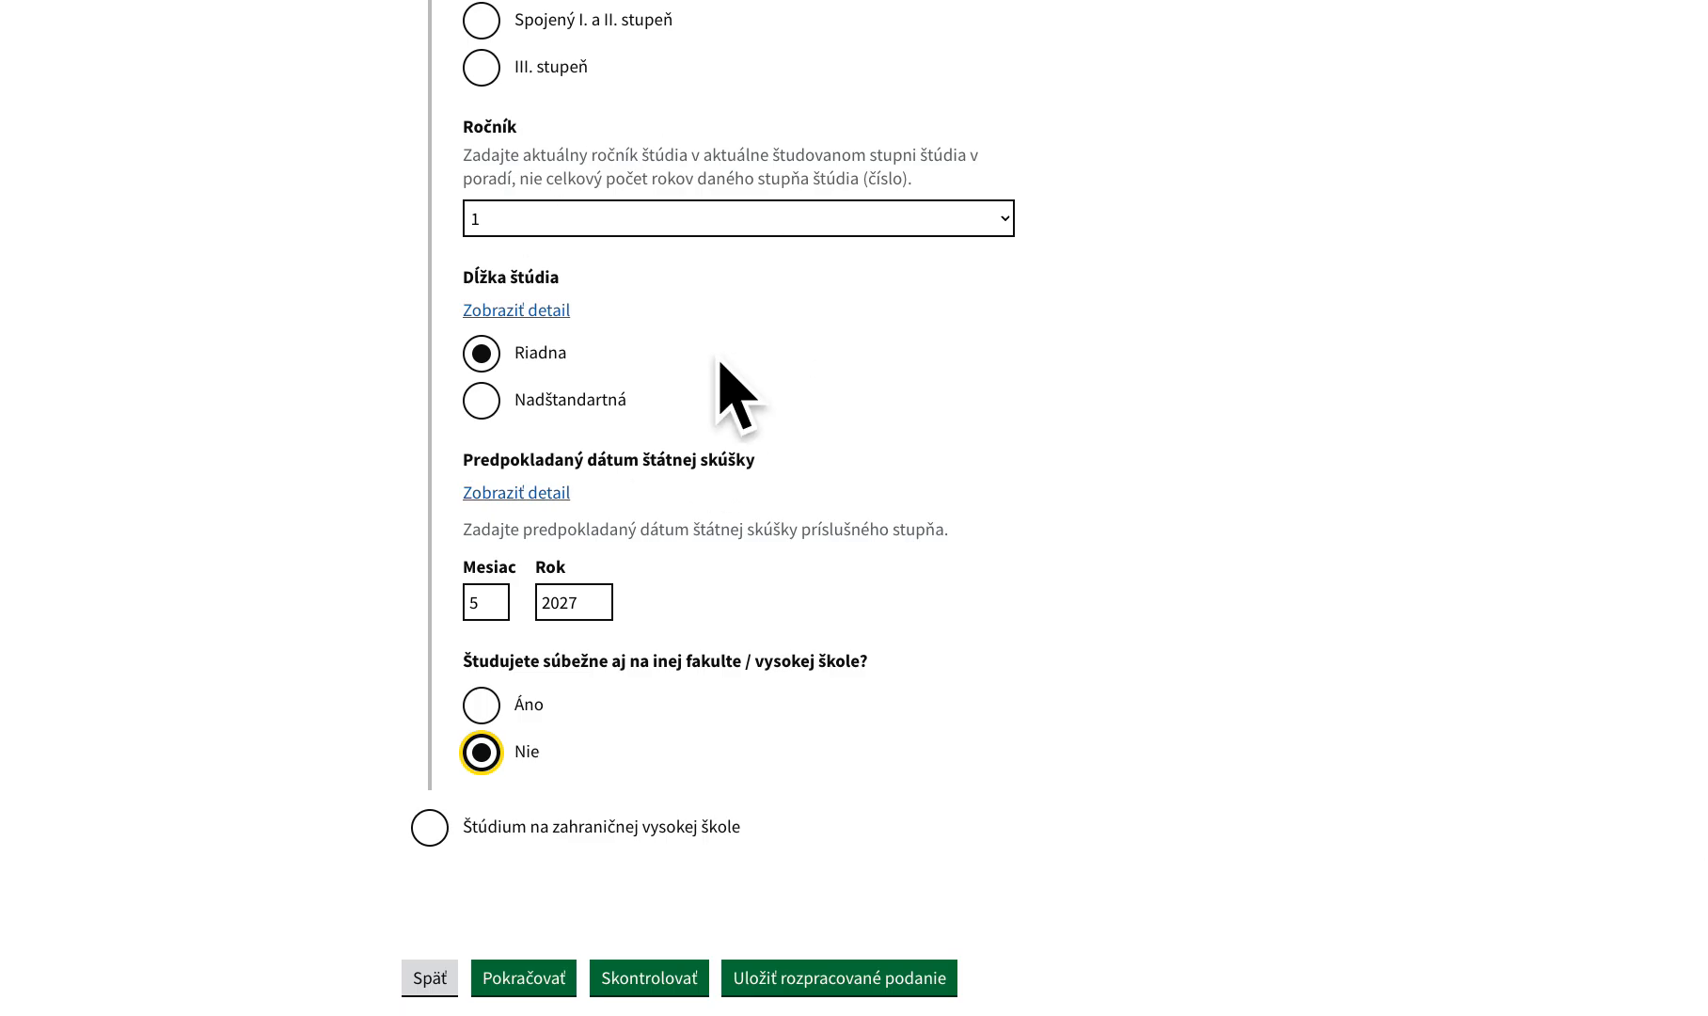
pyautogui.scroll(1, 715, 376)
pyautogui.scroll(-4, 713, 369)
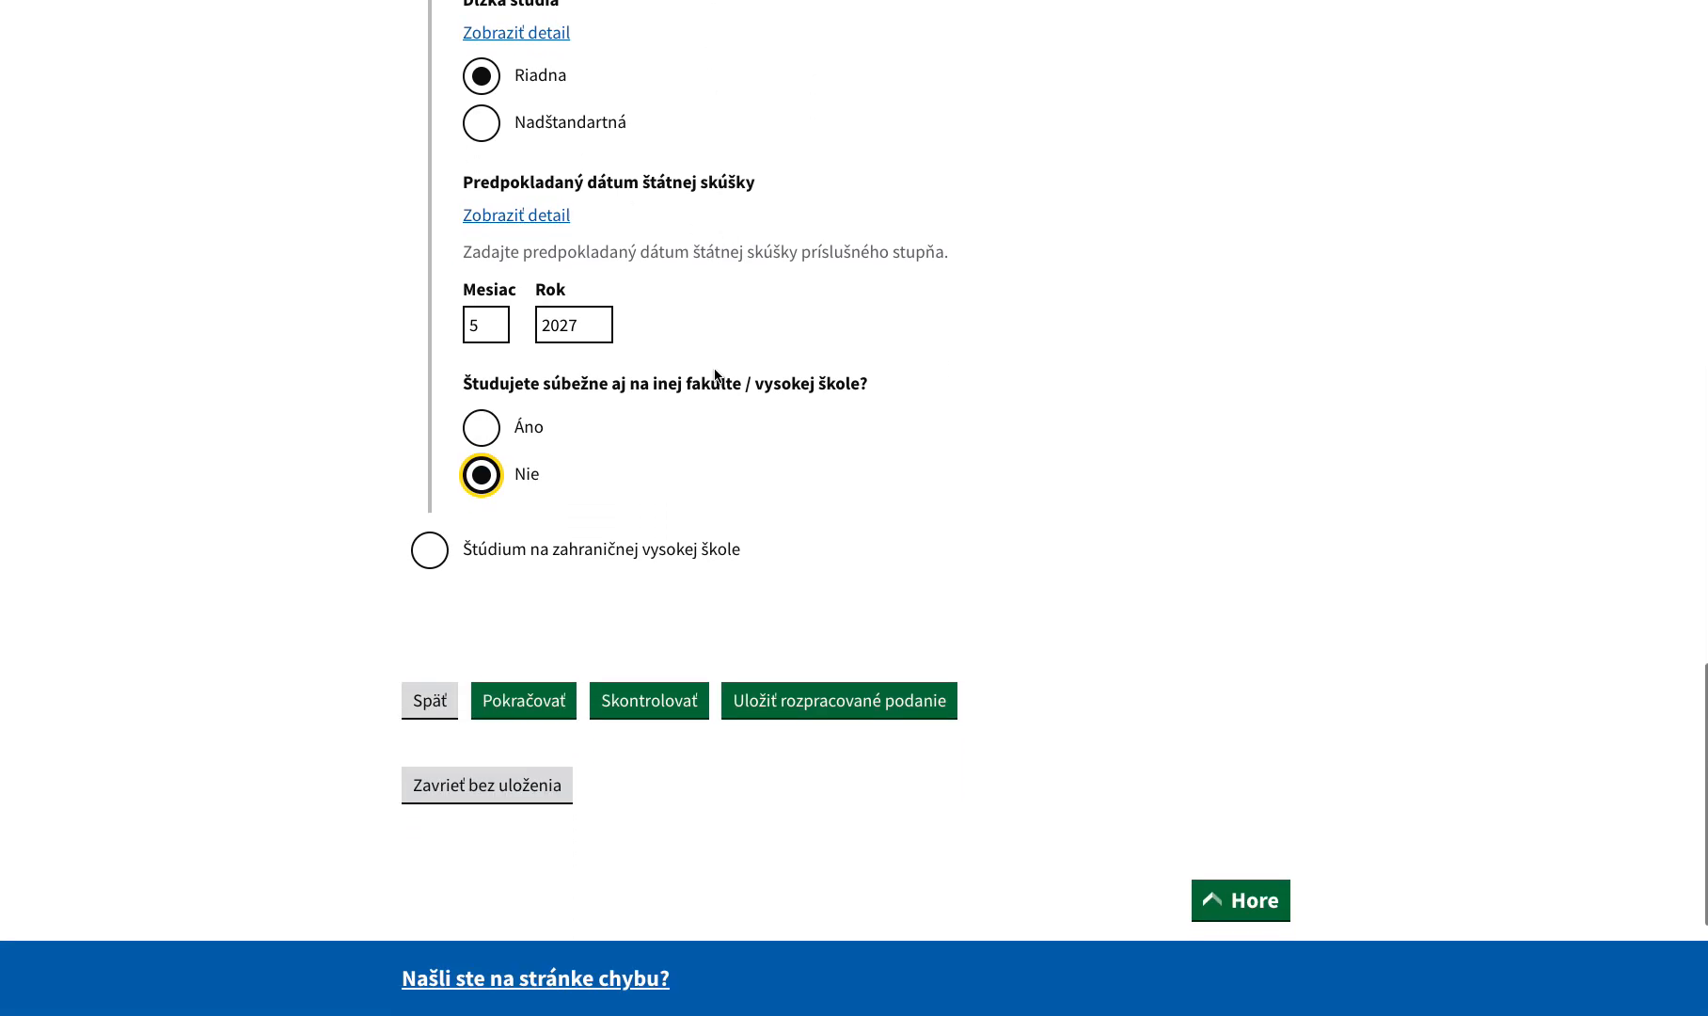
pyautogui.click(610, 702)
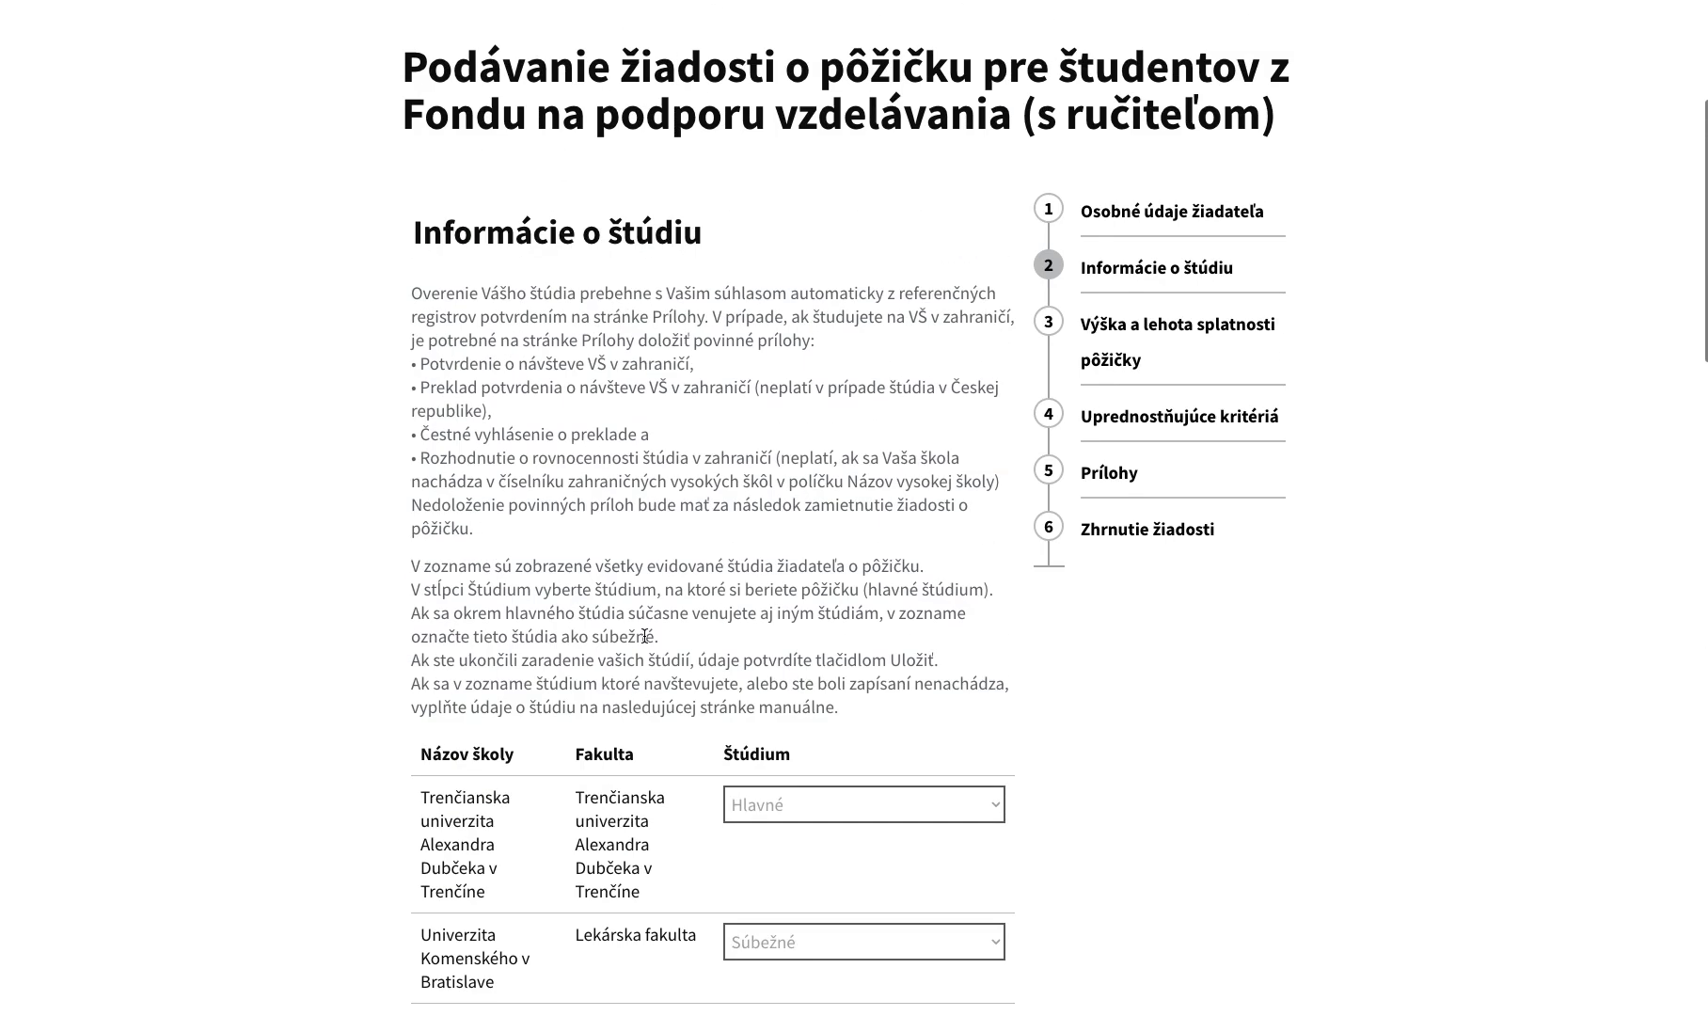
pyautogui.scroll(-4, 649, 644)
pyautogui.scroll(-20, 646, 640)
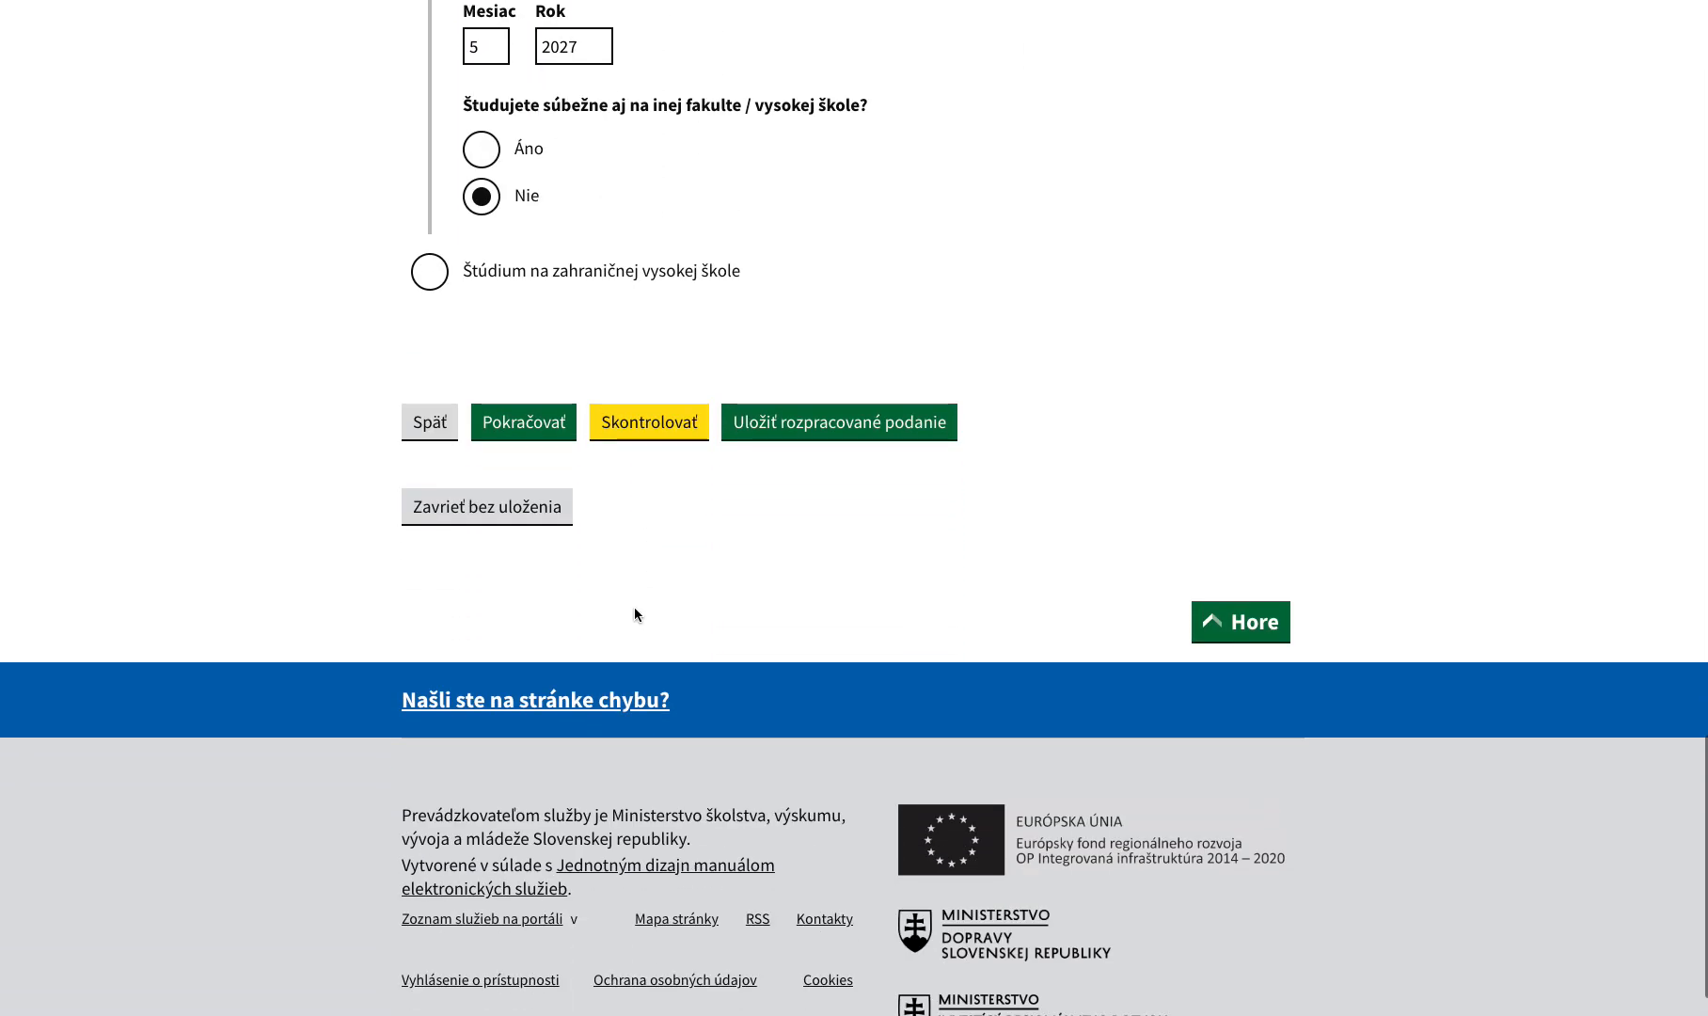
pyautogui.click(531, 427)
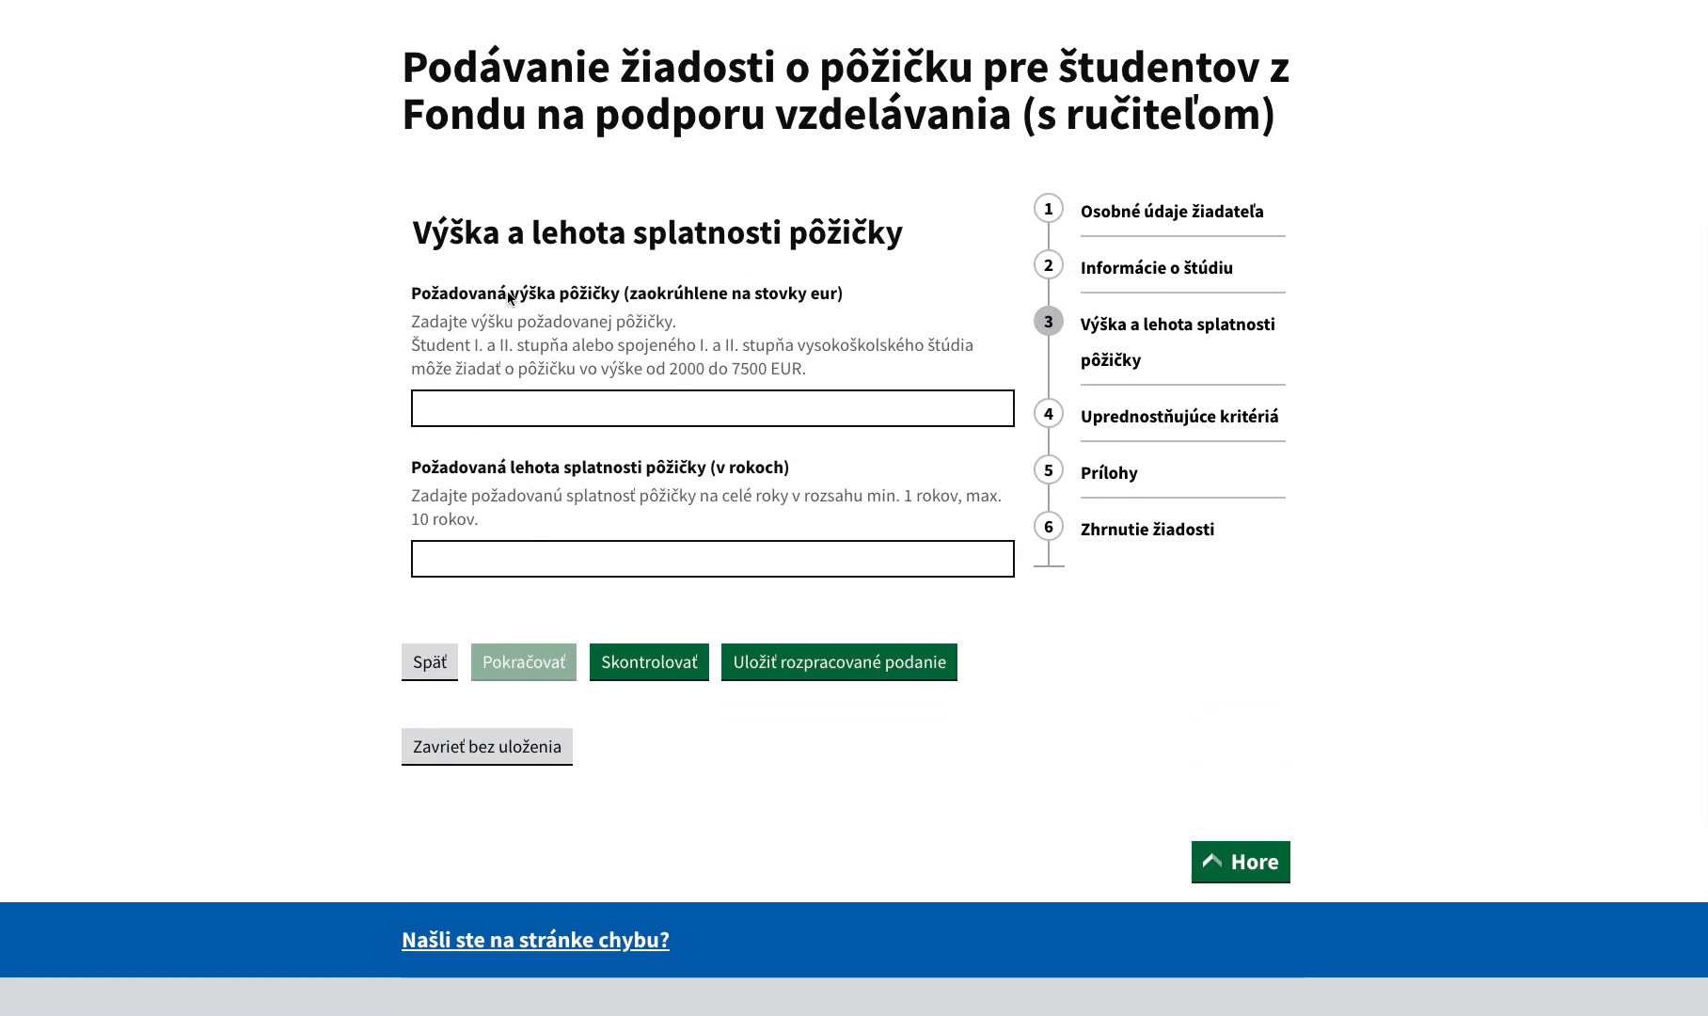
# - Set the requested loan amount to 5000 EUR and the repayment period to 10 years
pyautogui.click(505, 416)
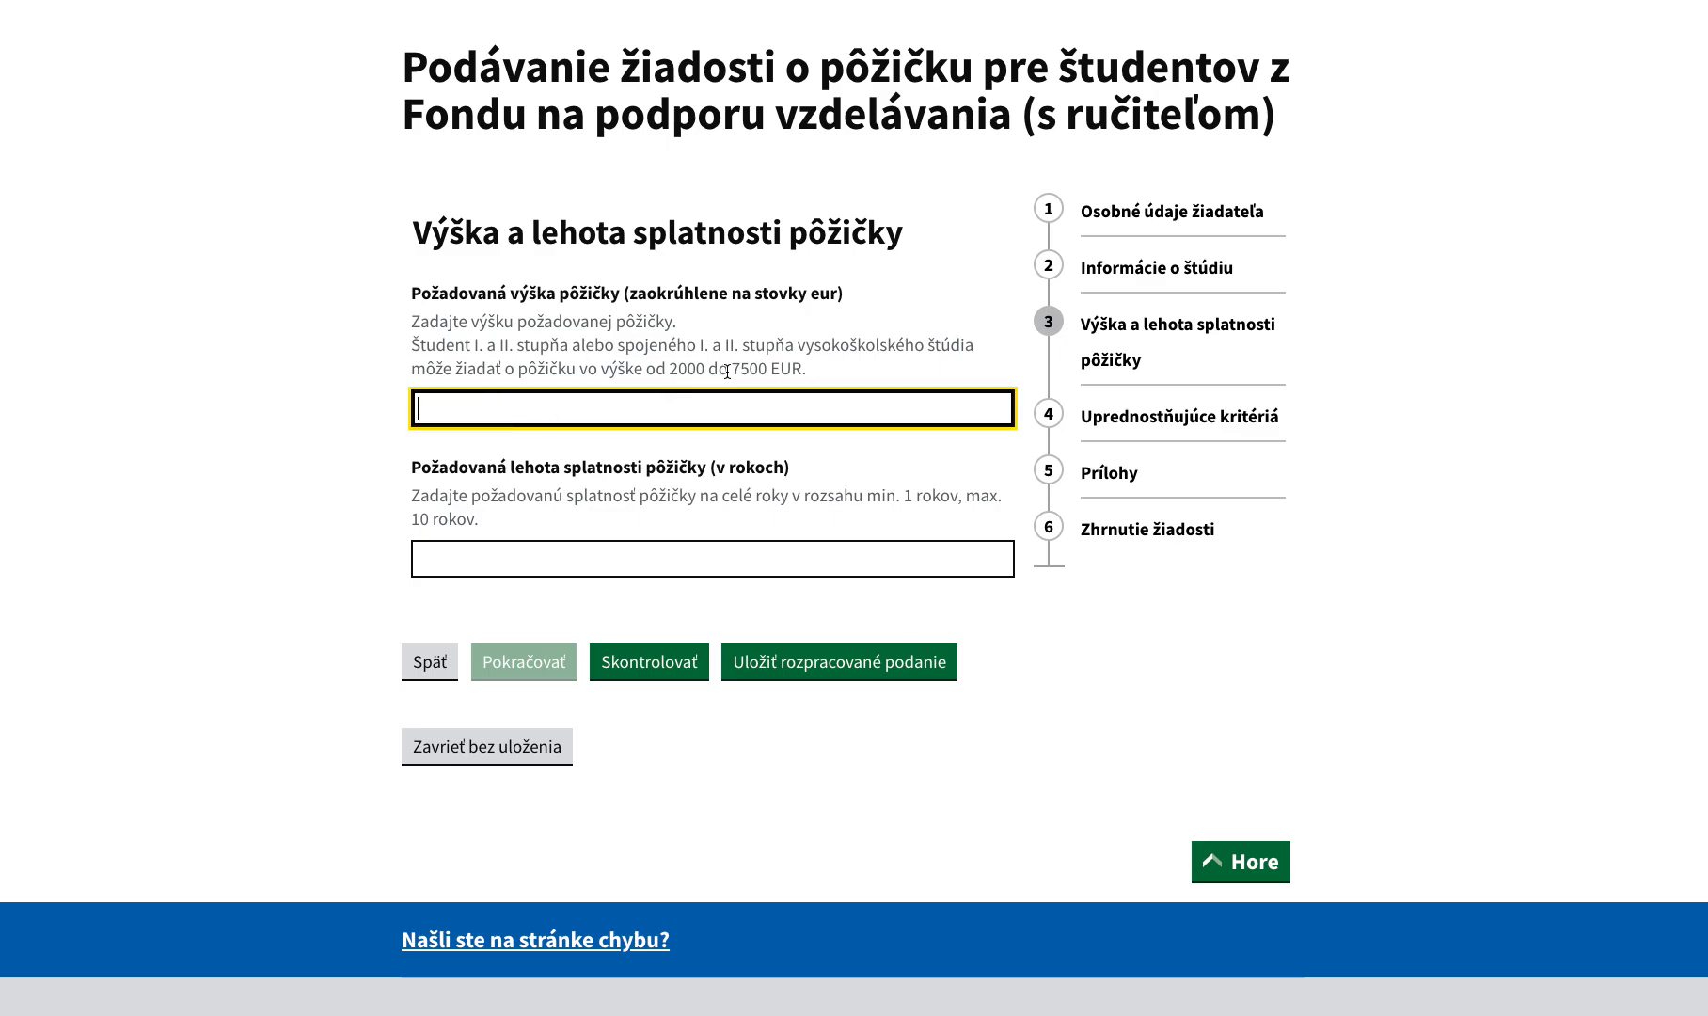
pyautogui.press('Return')
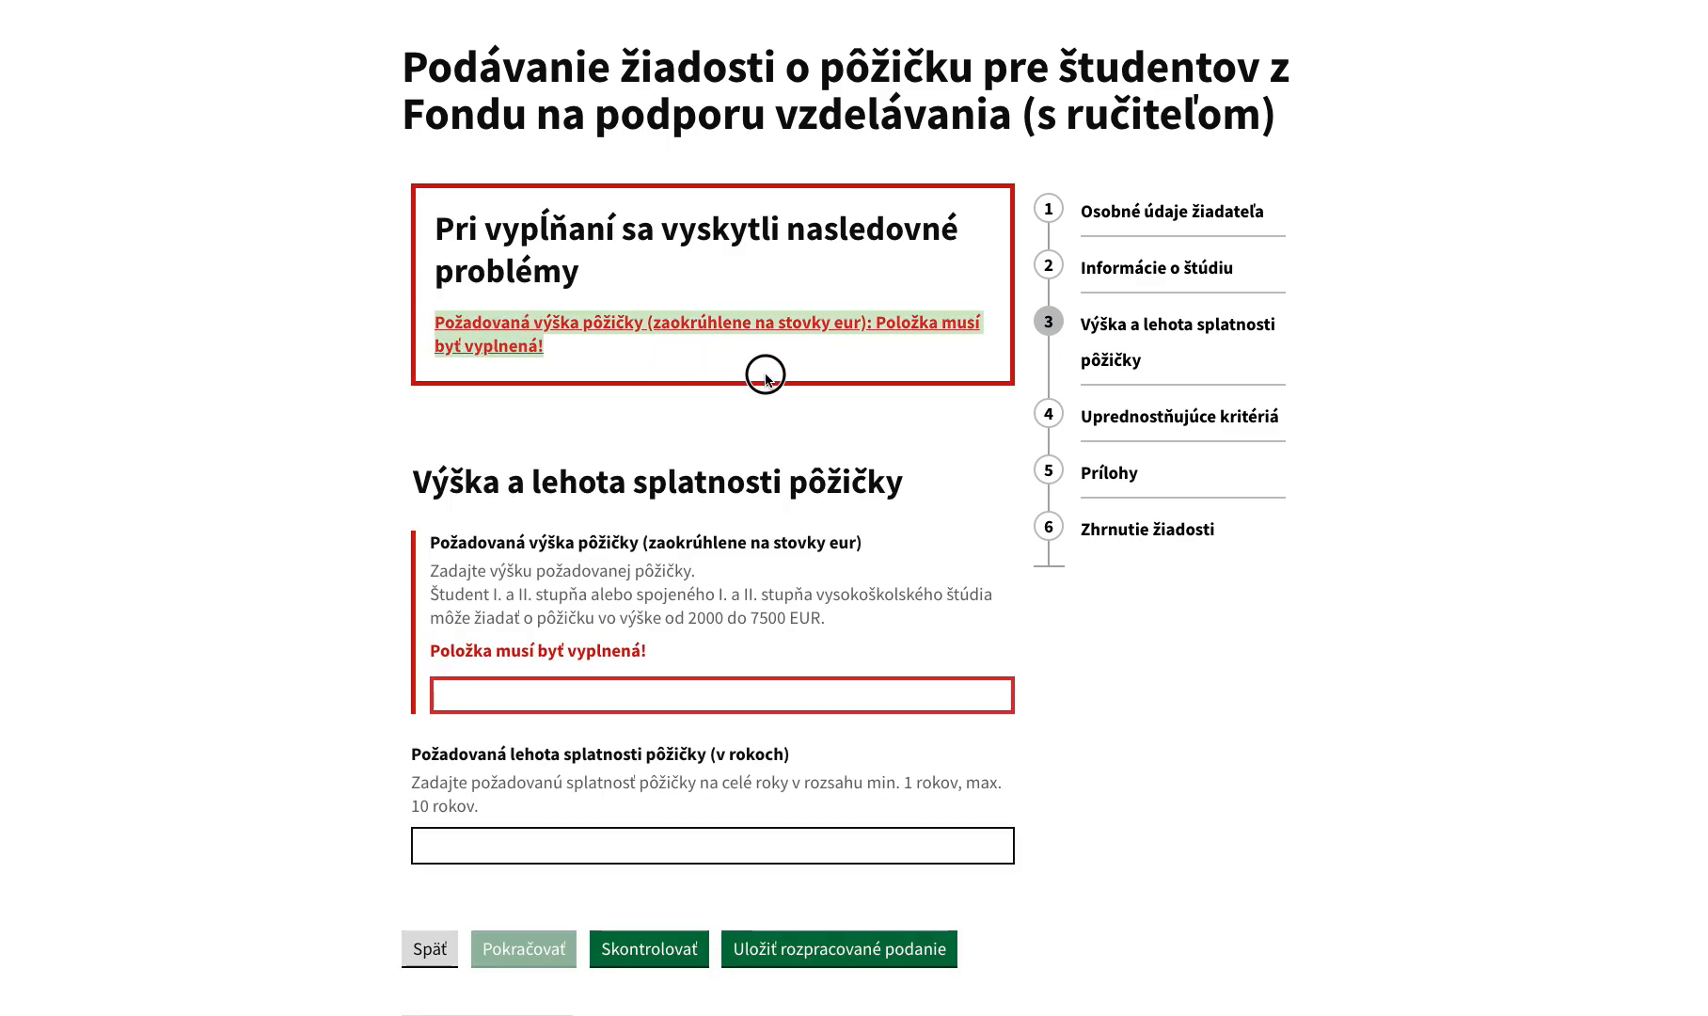
pyautogui.scroll(-3, 702, 385)
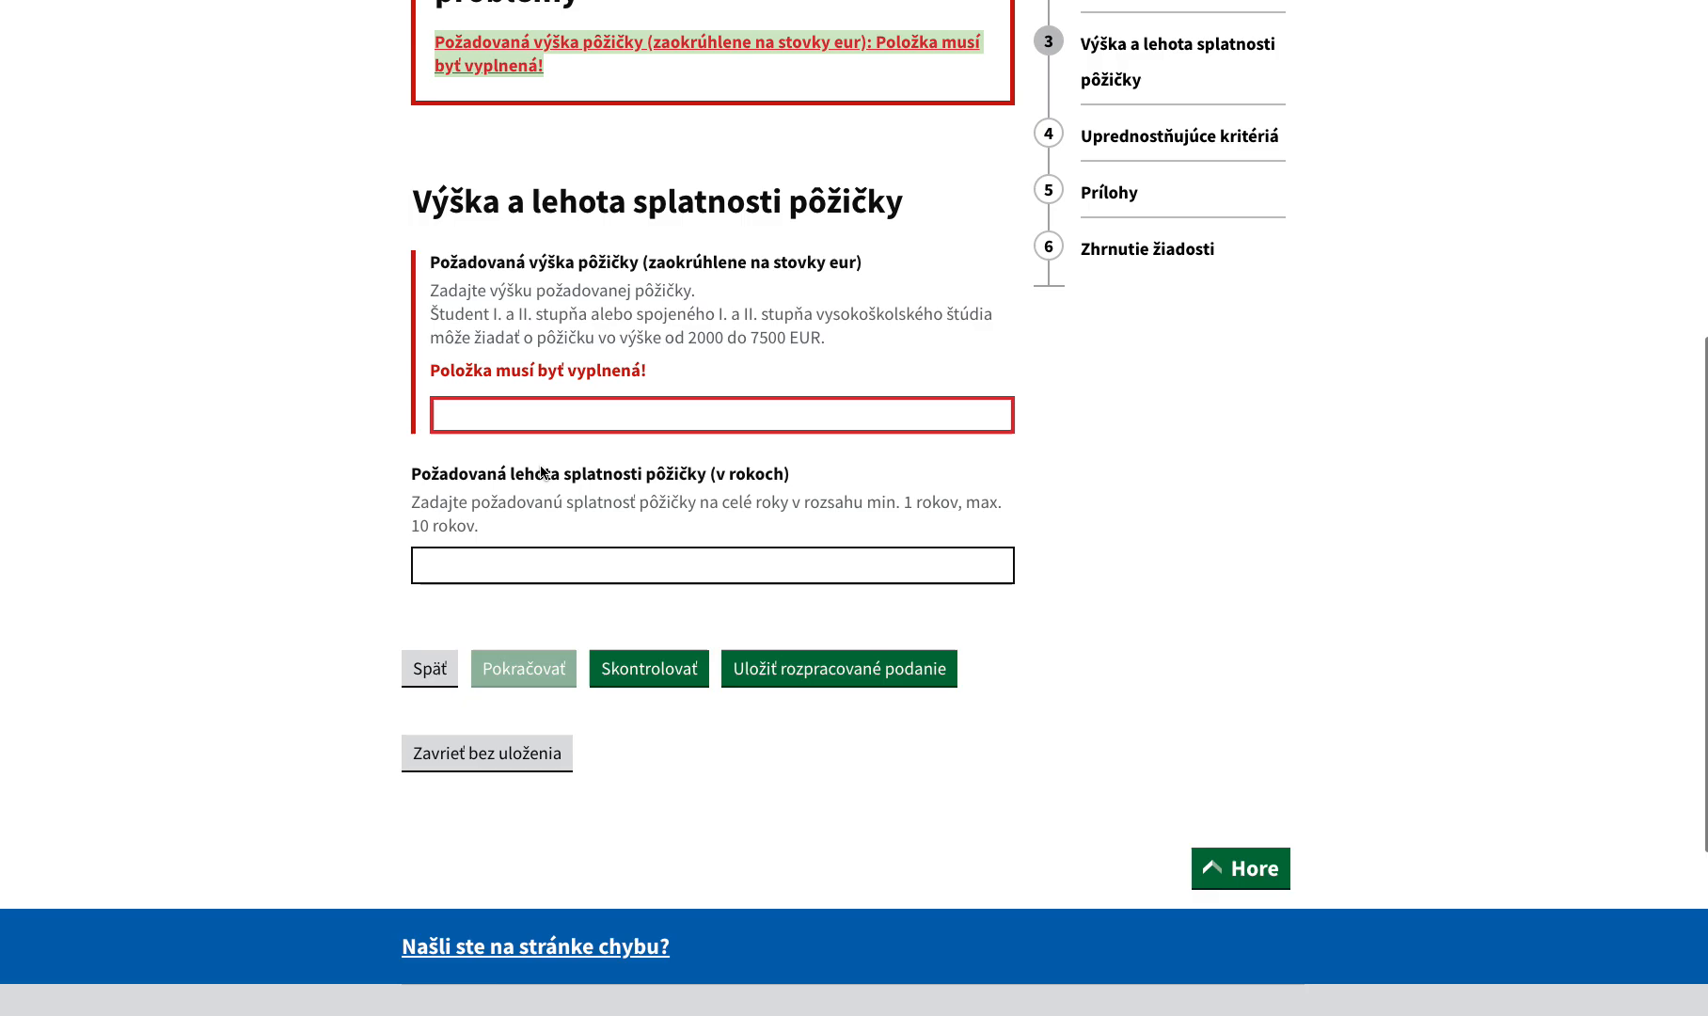
pyautogui.click(510, 414)
pyautogui.write('5000')
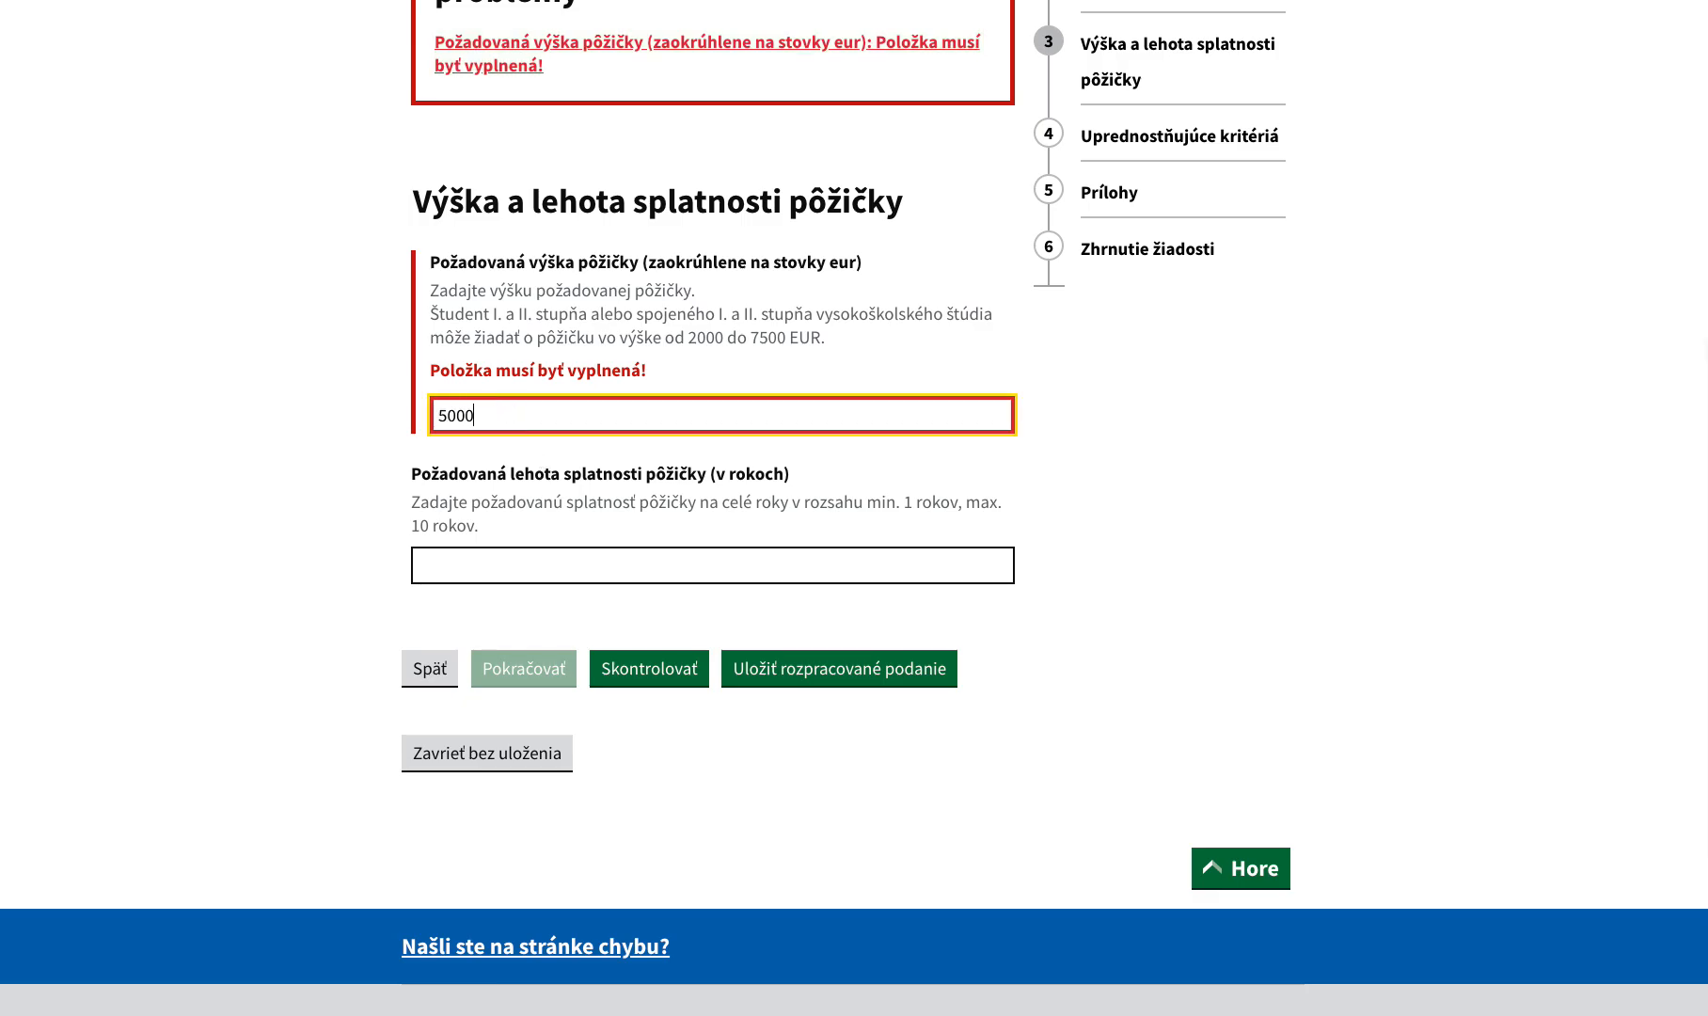
pyautogui.click(511, 575)
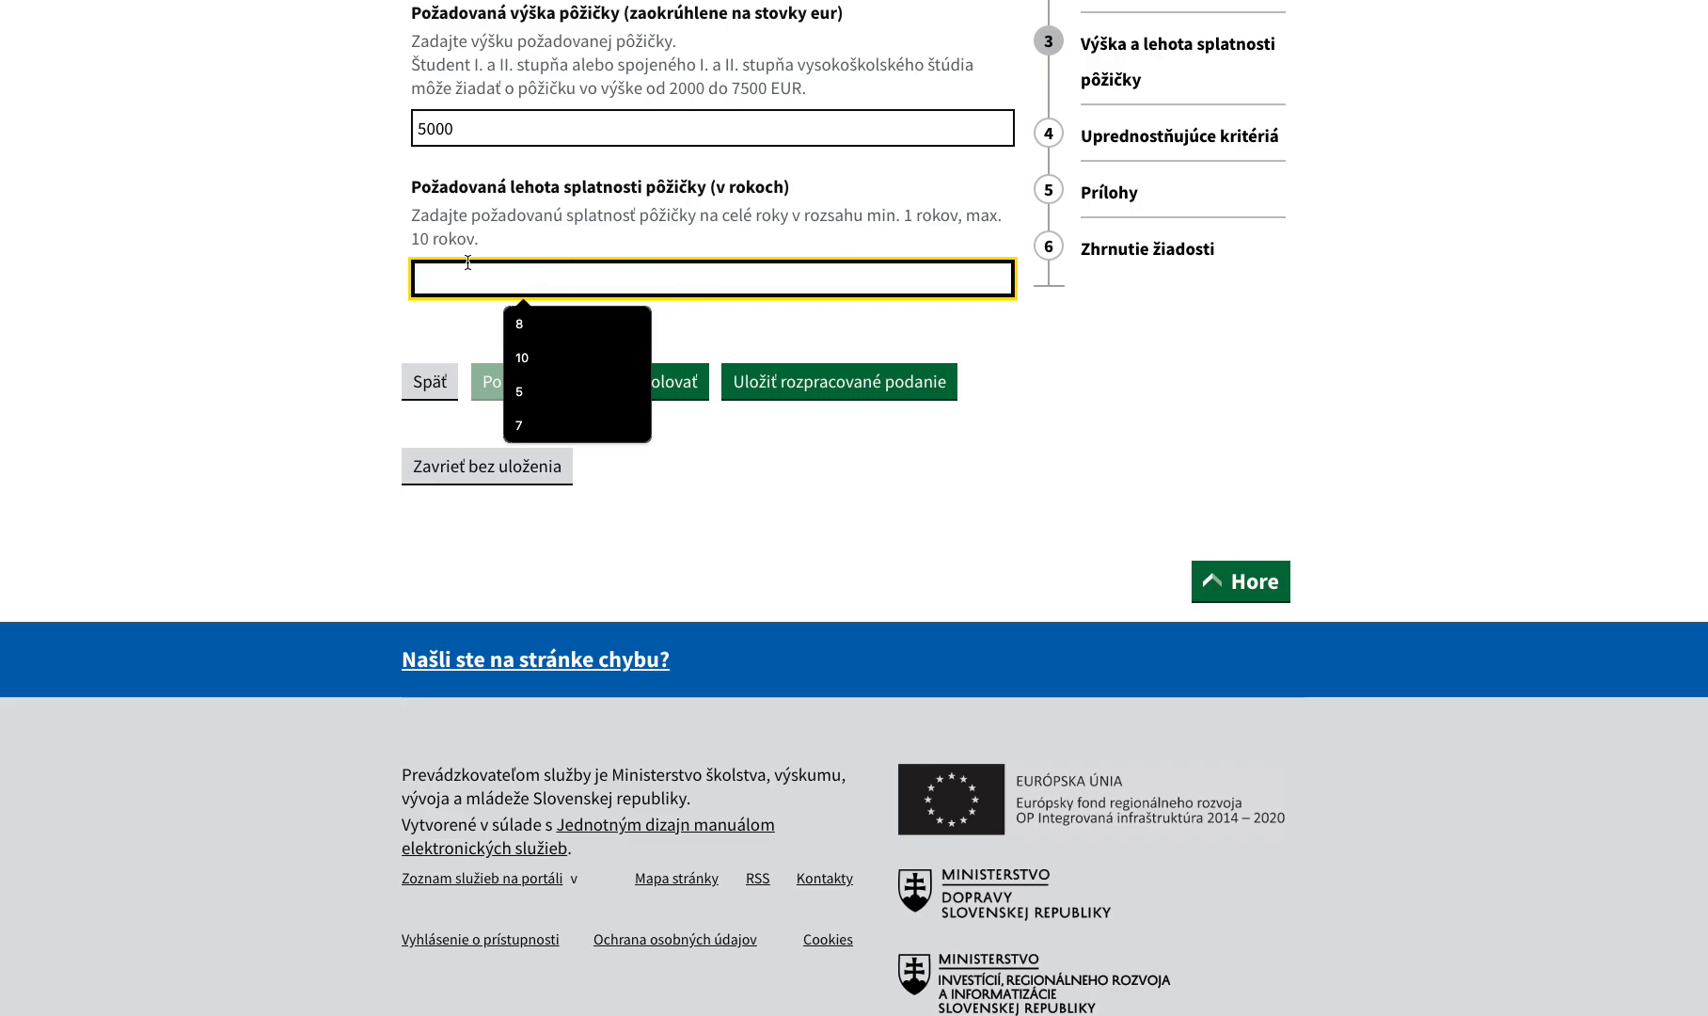
pyautogui.write('10')
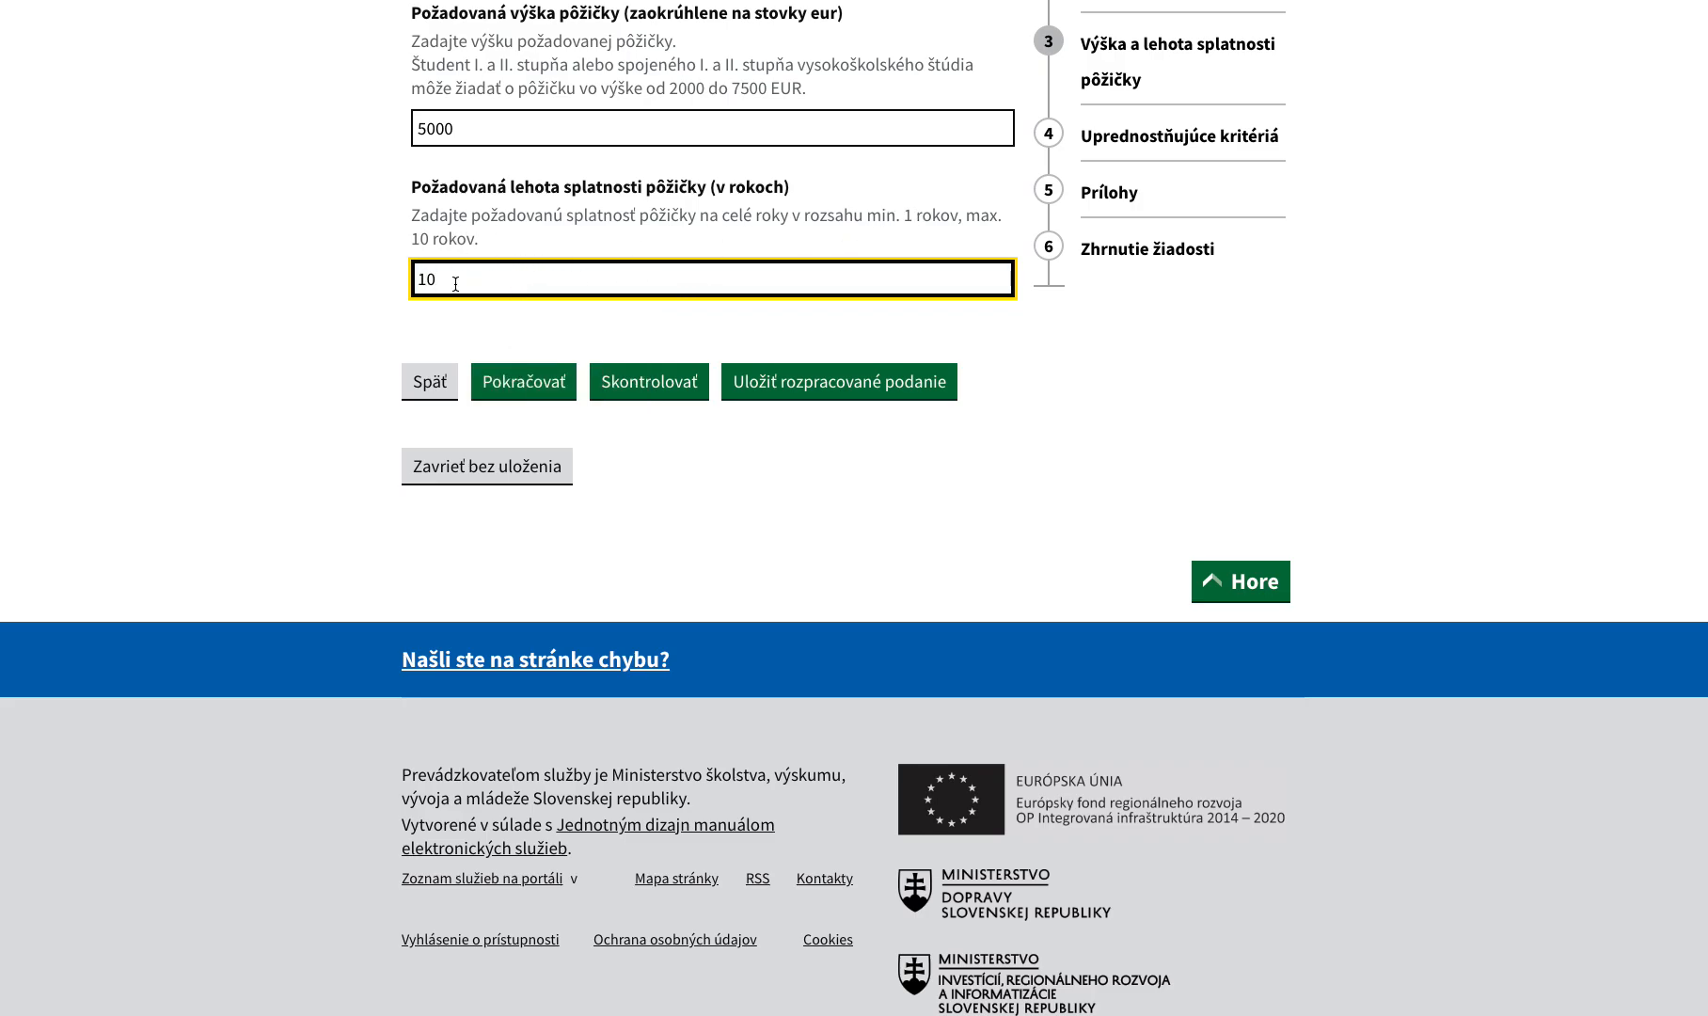
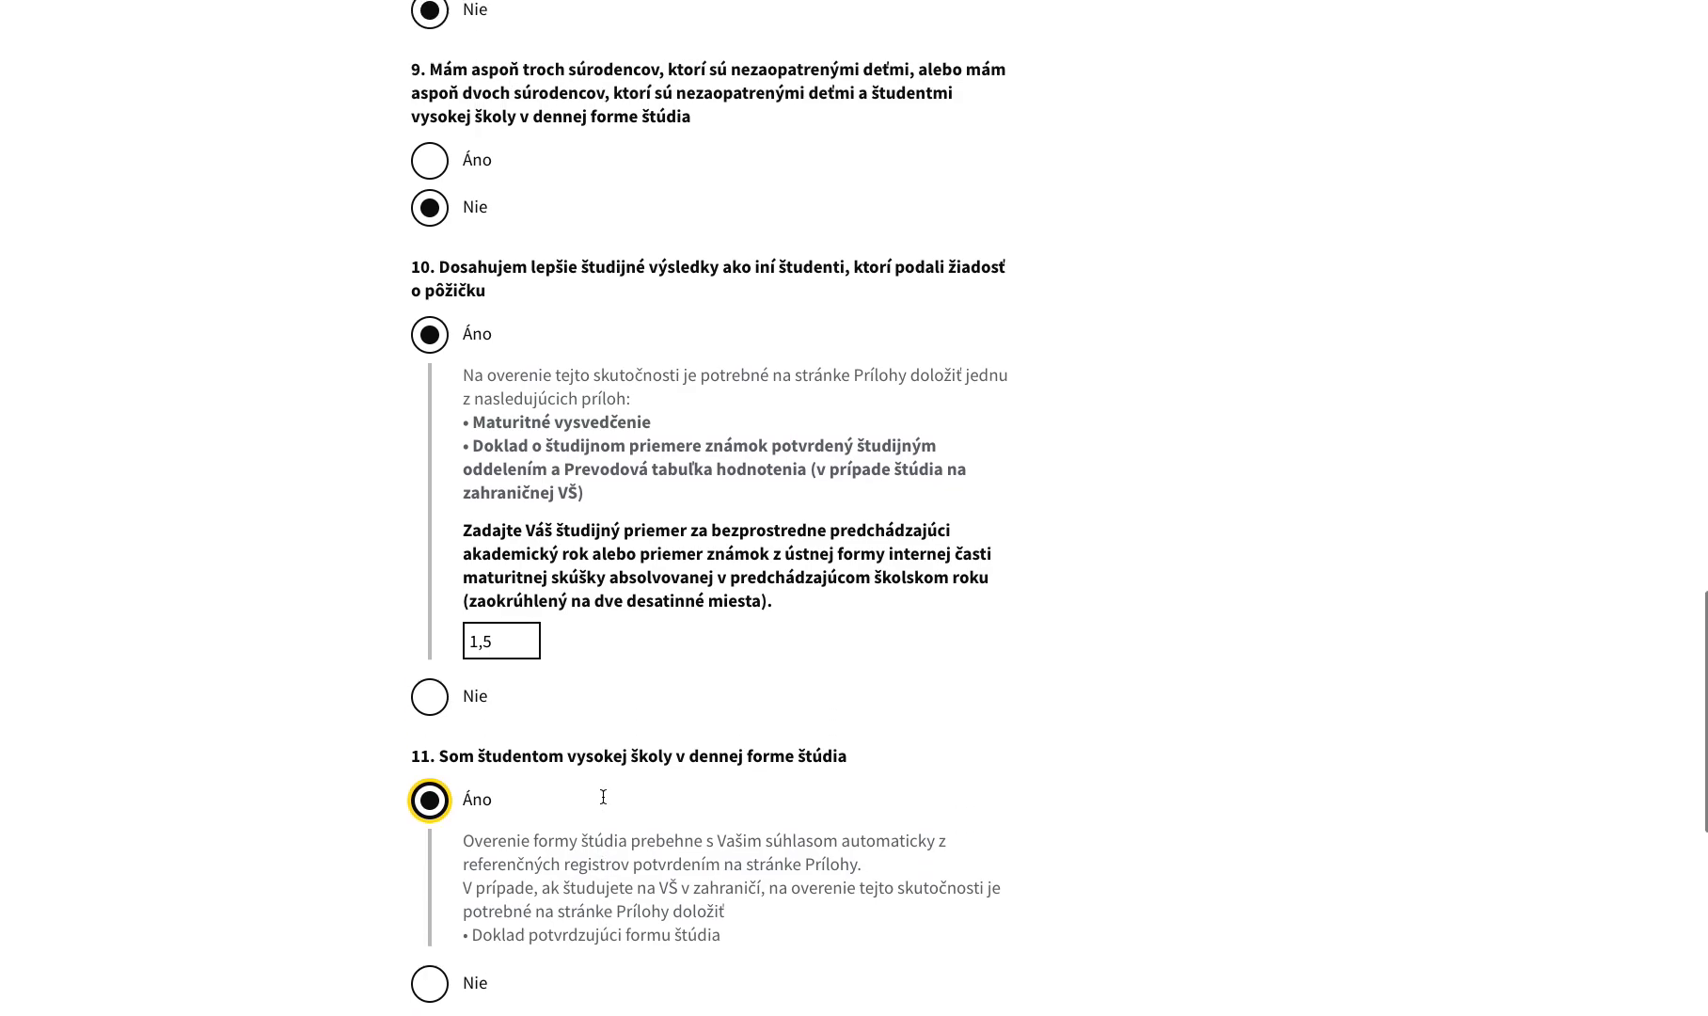
# - Review the answers to the eleven preferential criteria and continue to the attachments section
pyautogui.scroll(10, 598, 793)
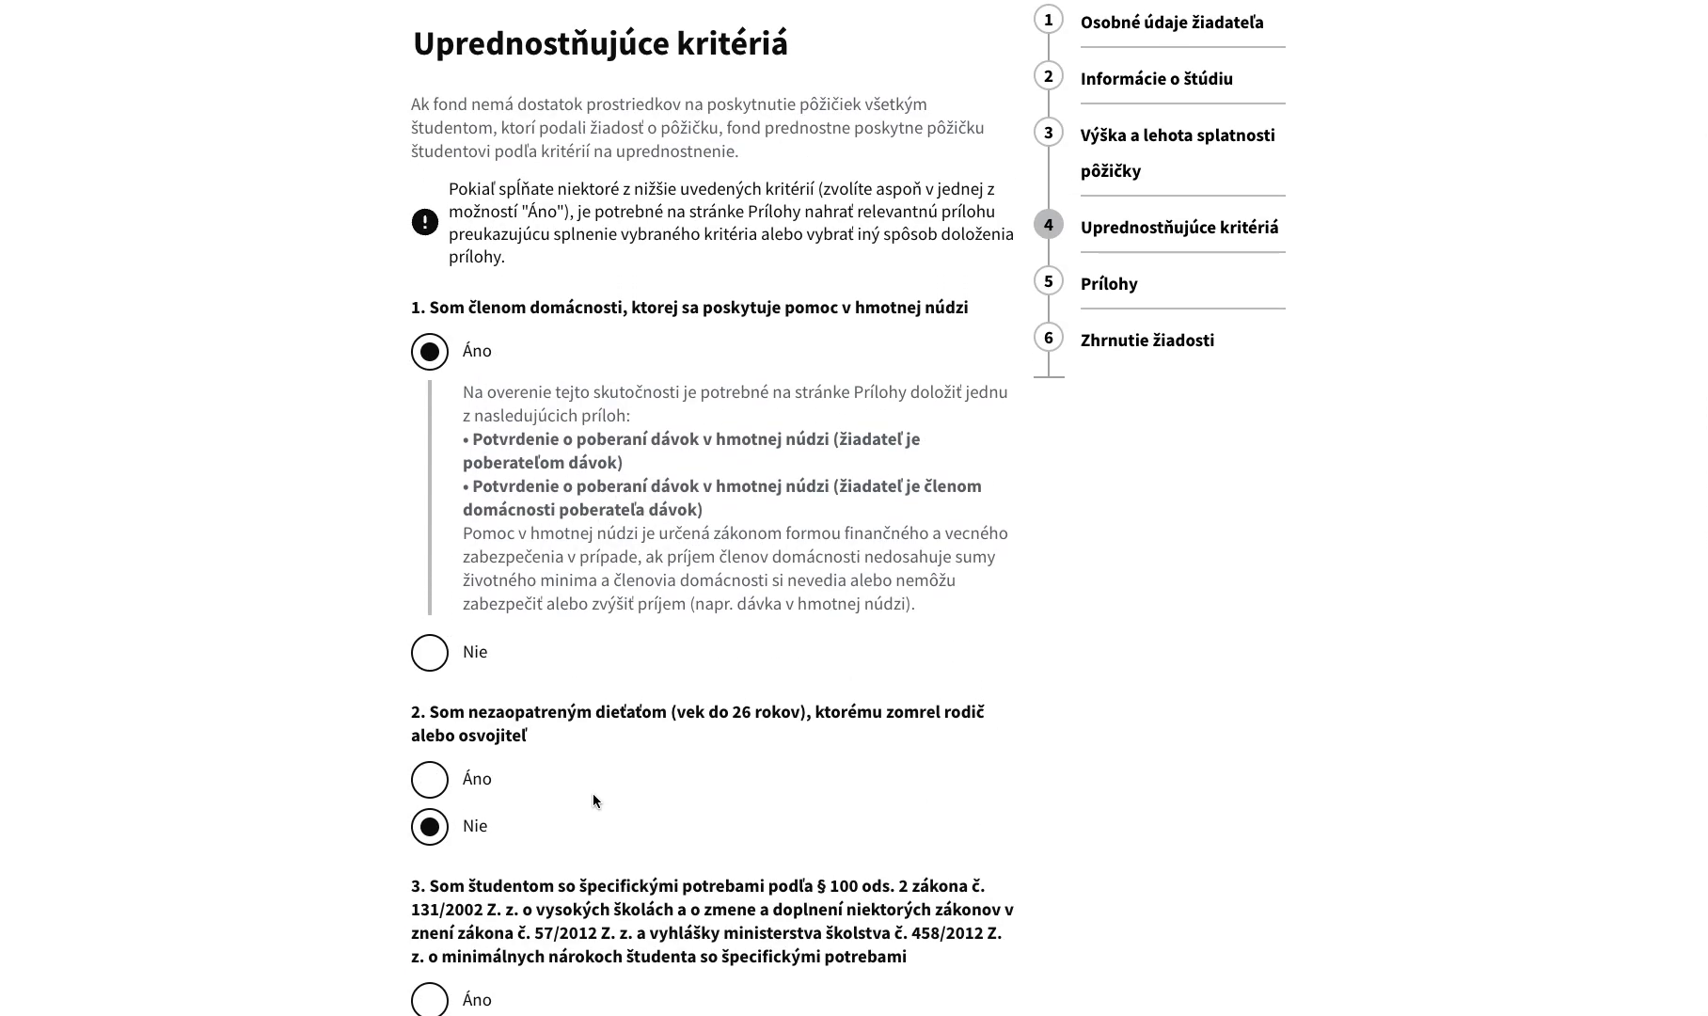
pyautogui.scroll(-10, 593, 793)
pyautogui.scroll(-15, 596, 792)
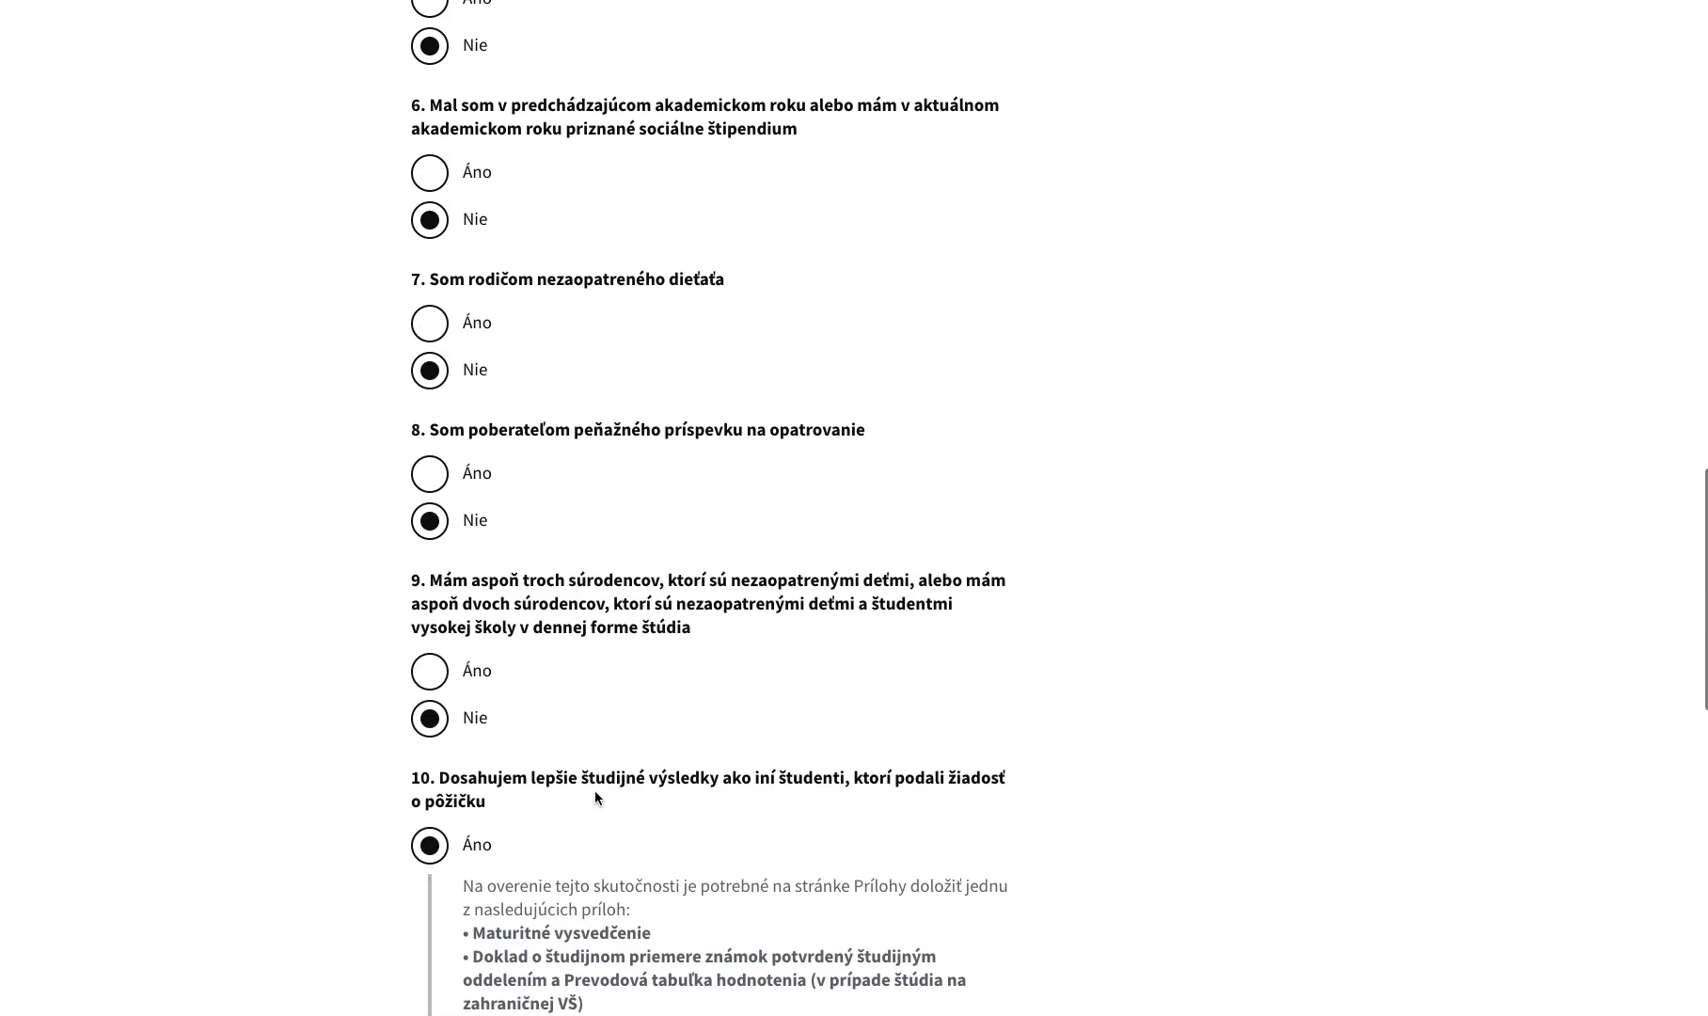
pyautogui.scroll(-2, 598, 793)
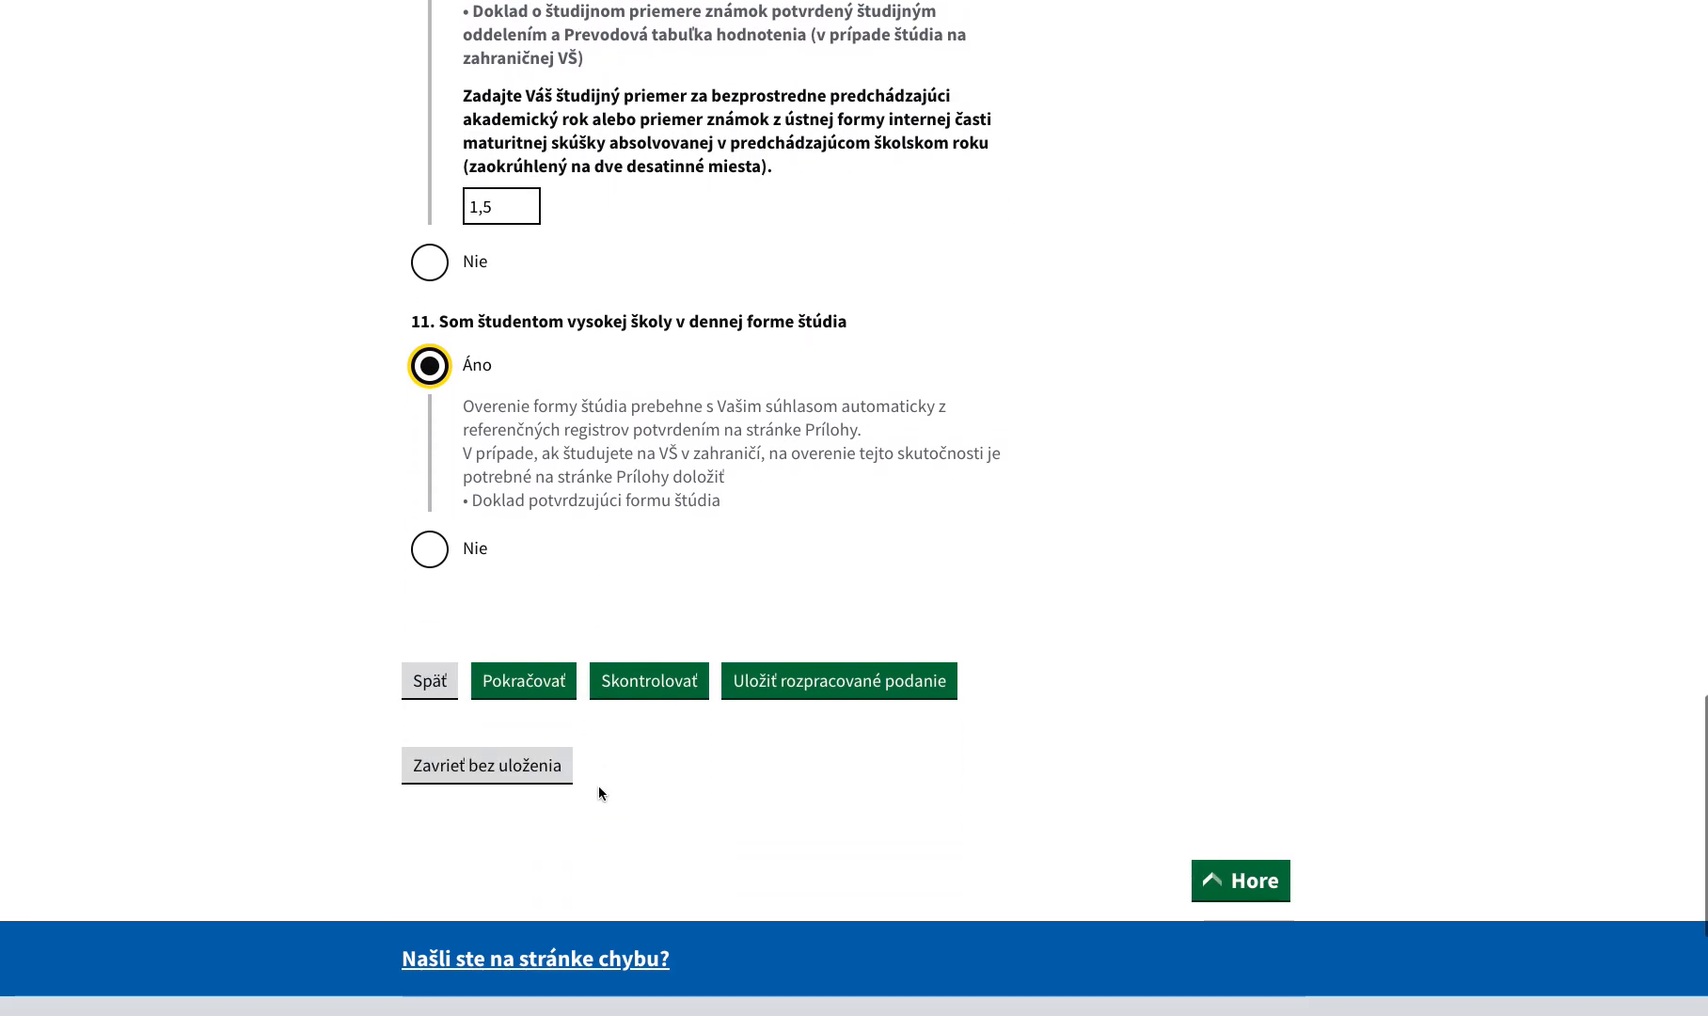
pyautogui.click(542, 688)
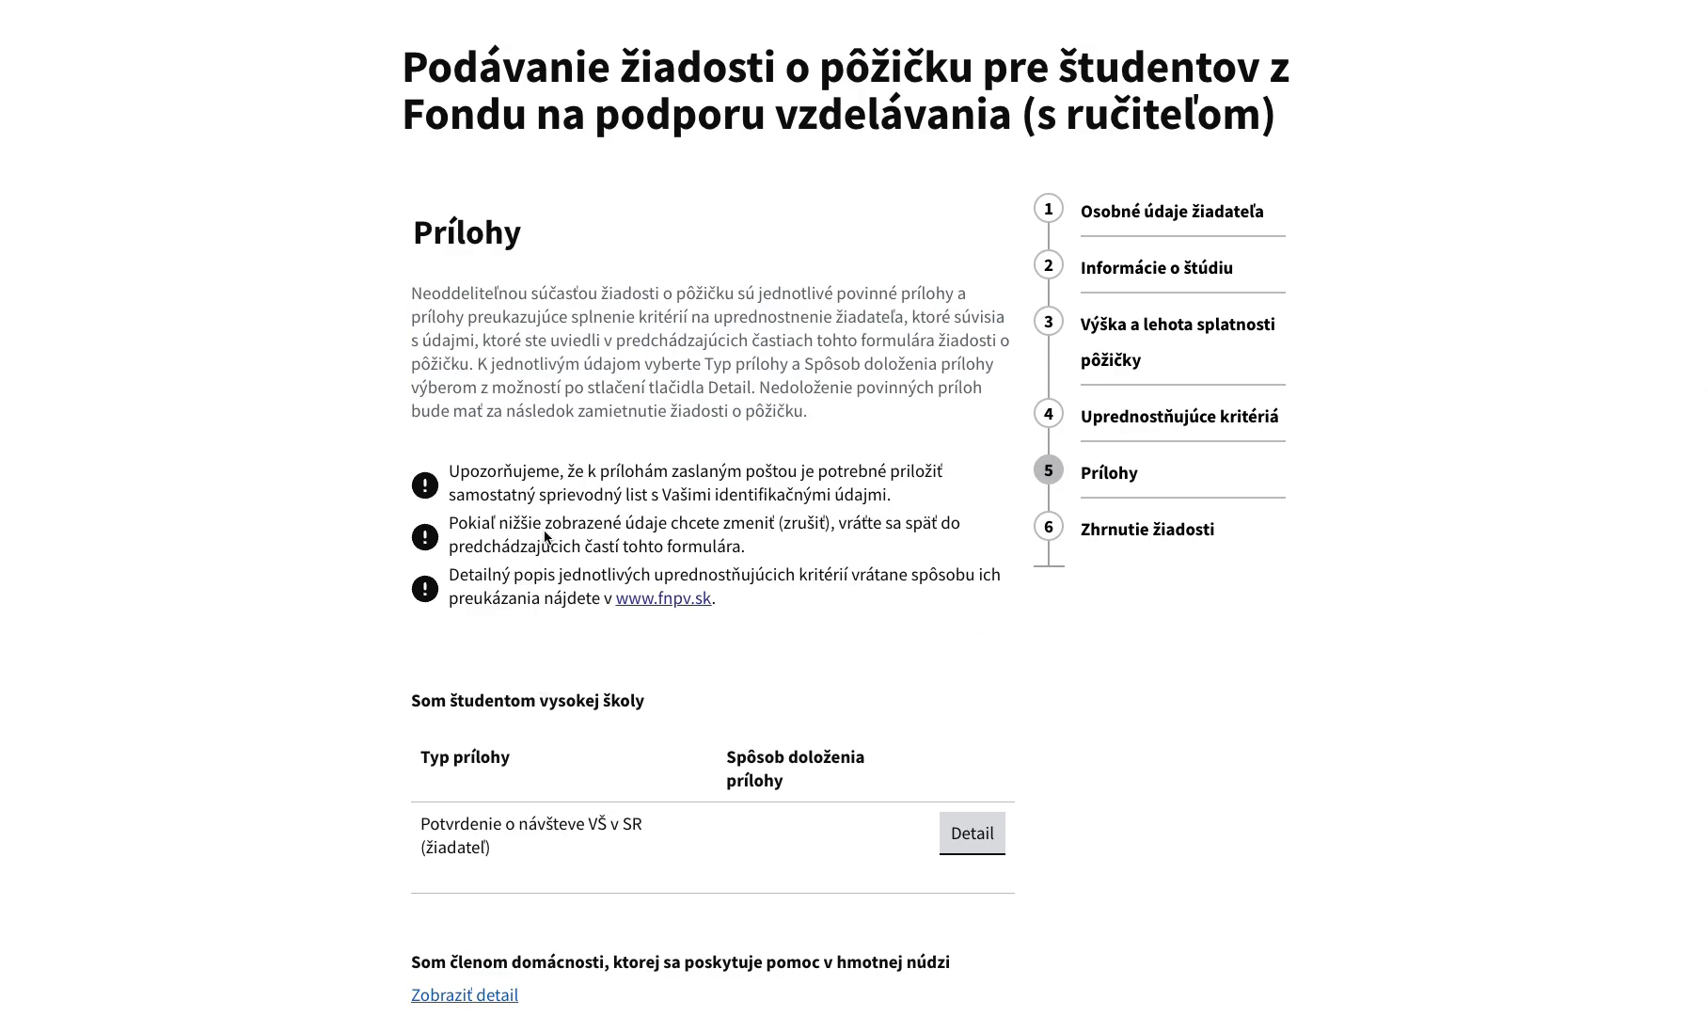
# - Mark the applicant's confirmation of university attendance in Slovakia as supplied in paper form and save the choice
pyautogui.scroll(-1, 539, 520)
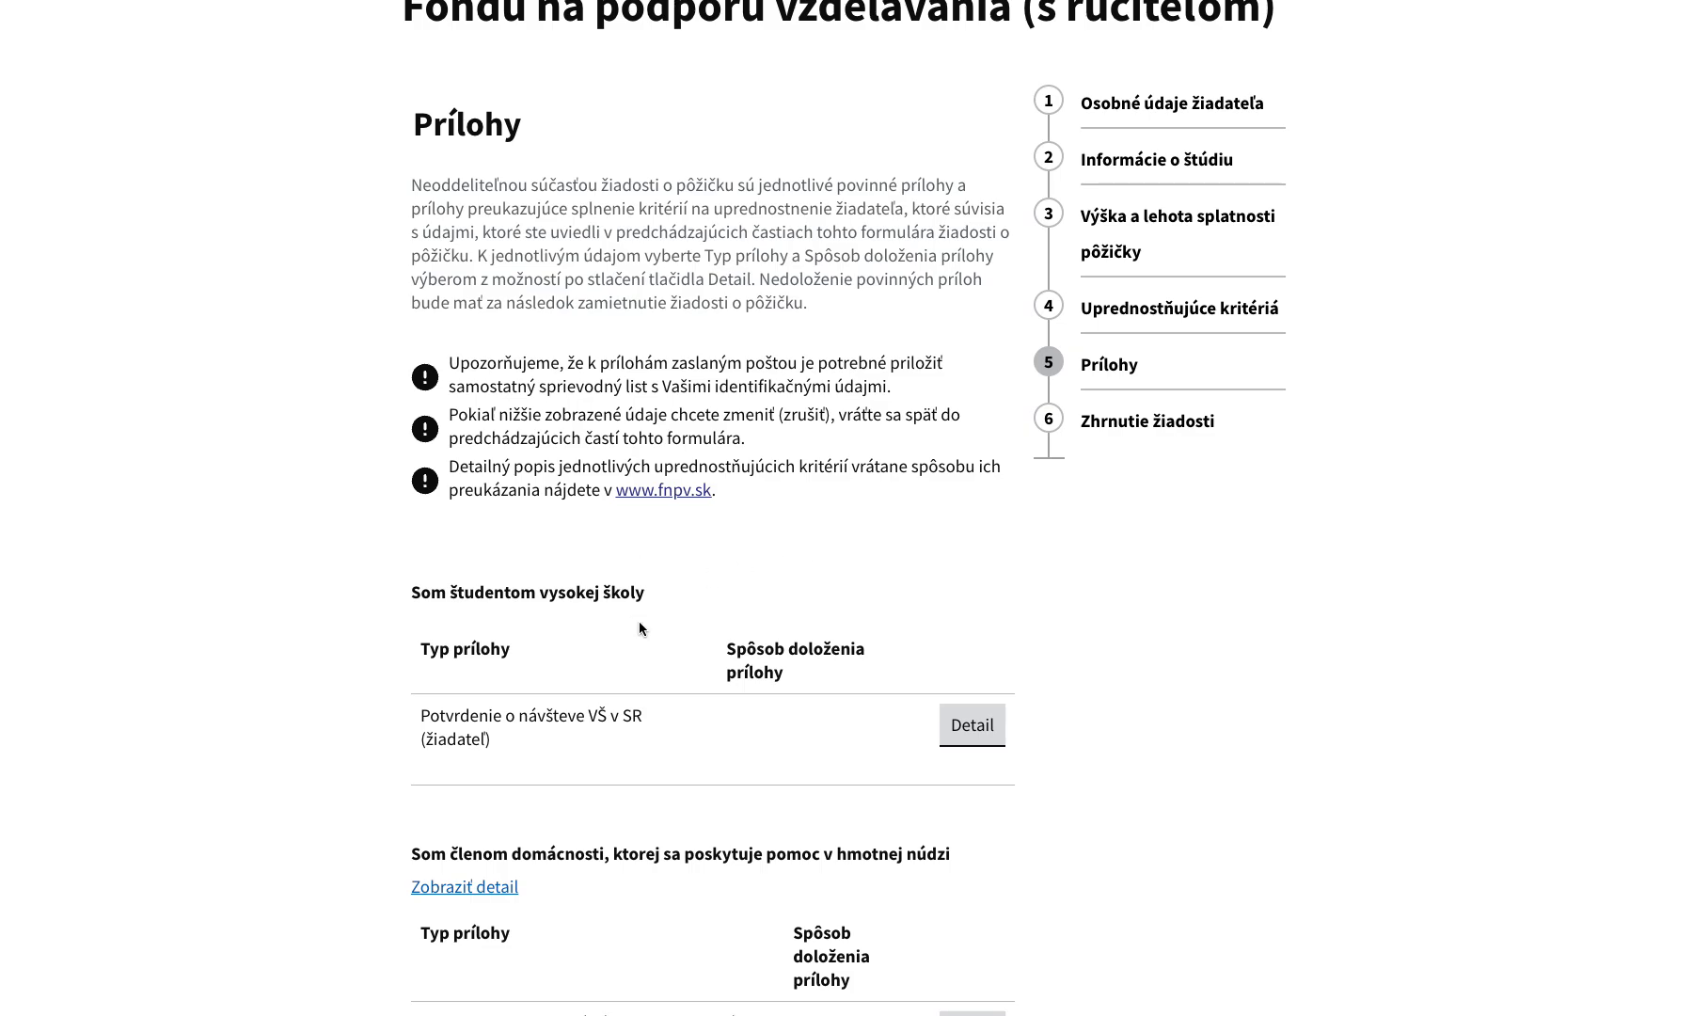
pyautogui.scroll(-1, 647, 634)
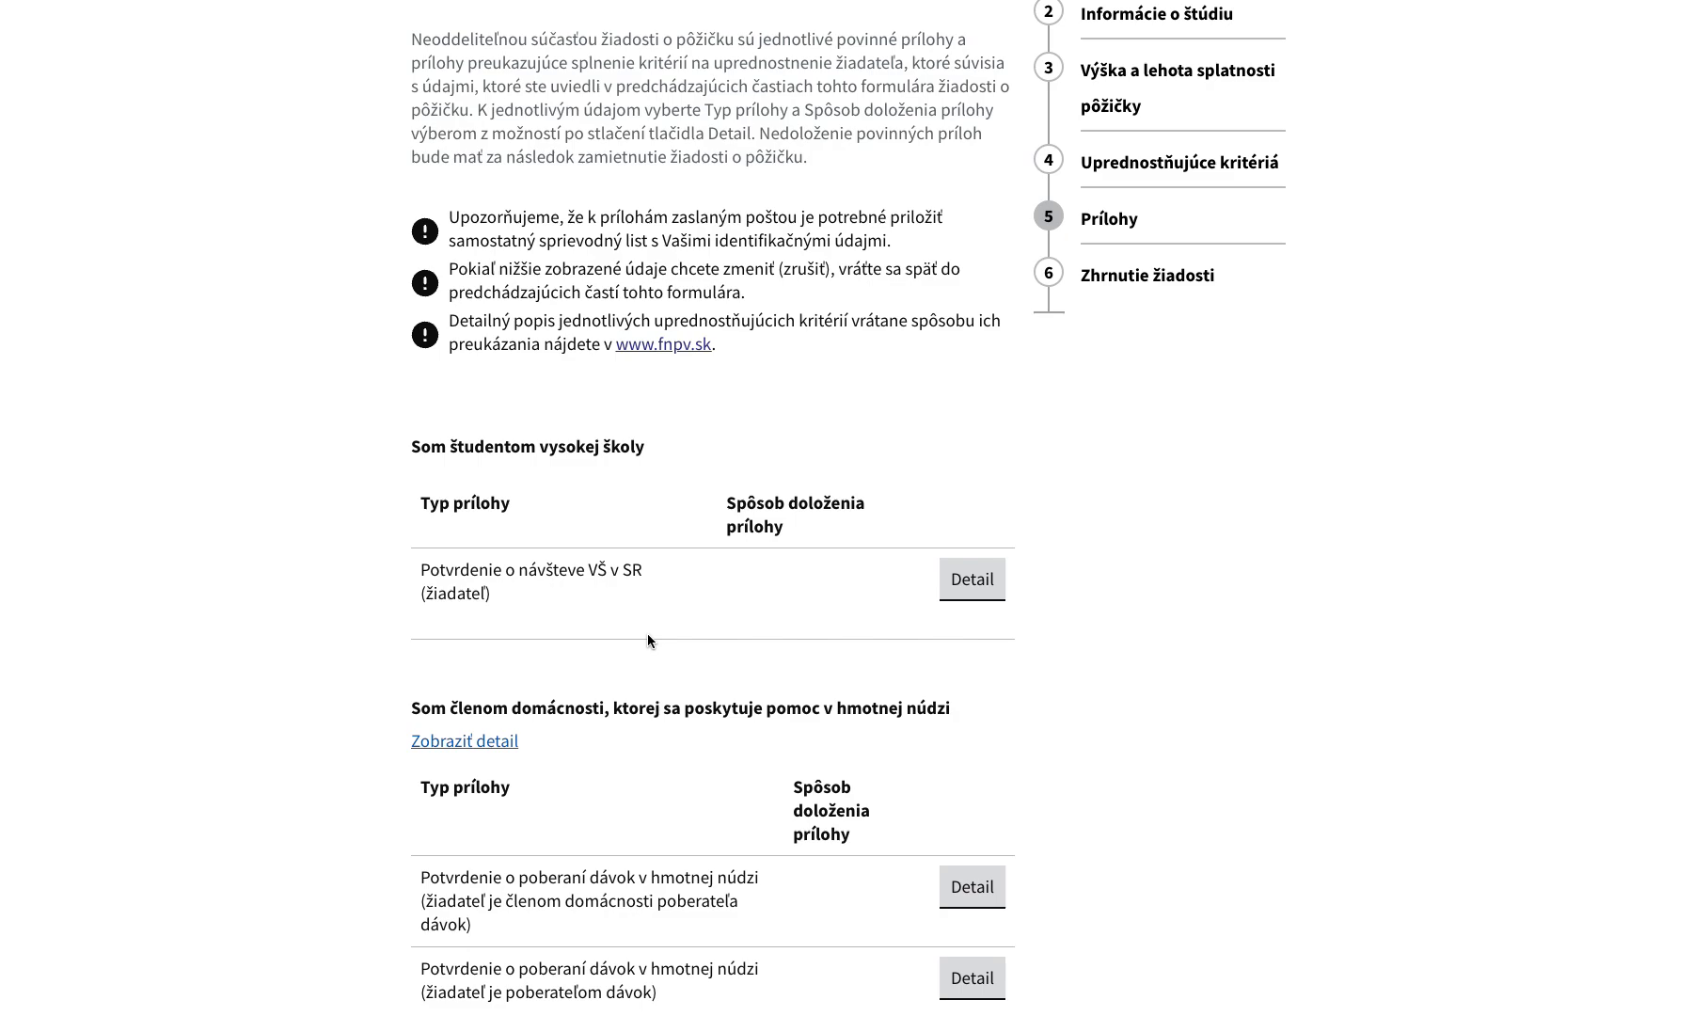
pyautogui.scroll(3, 726, 447)
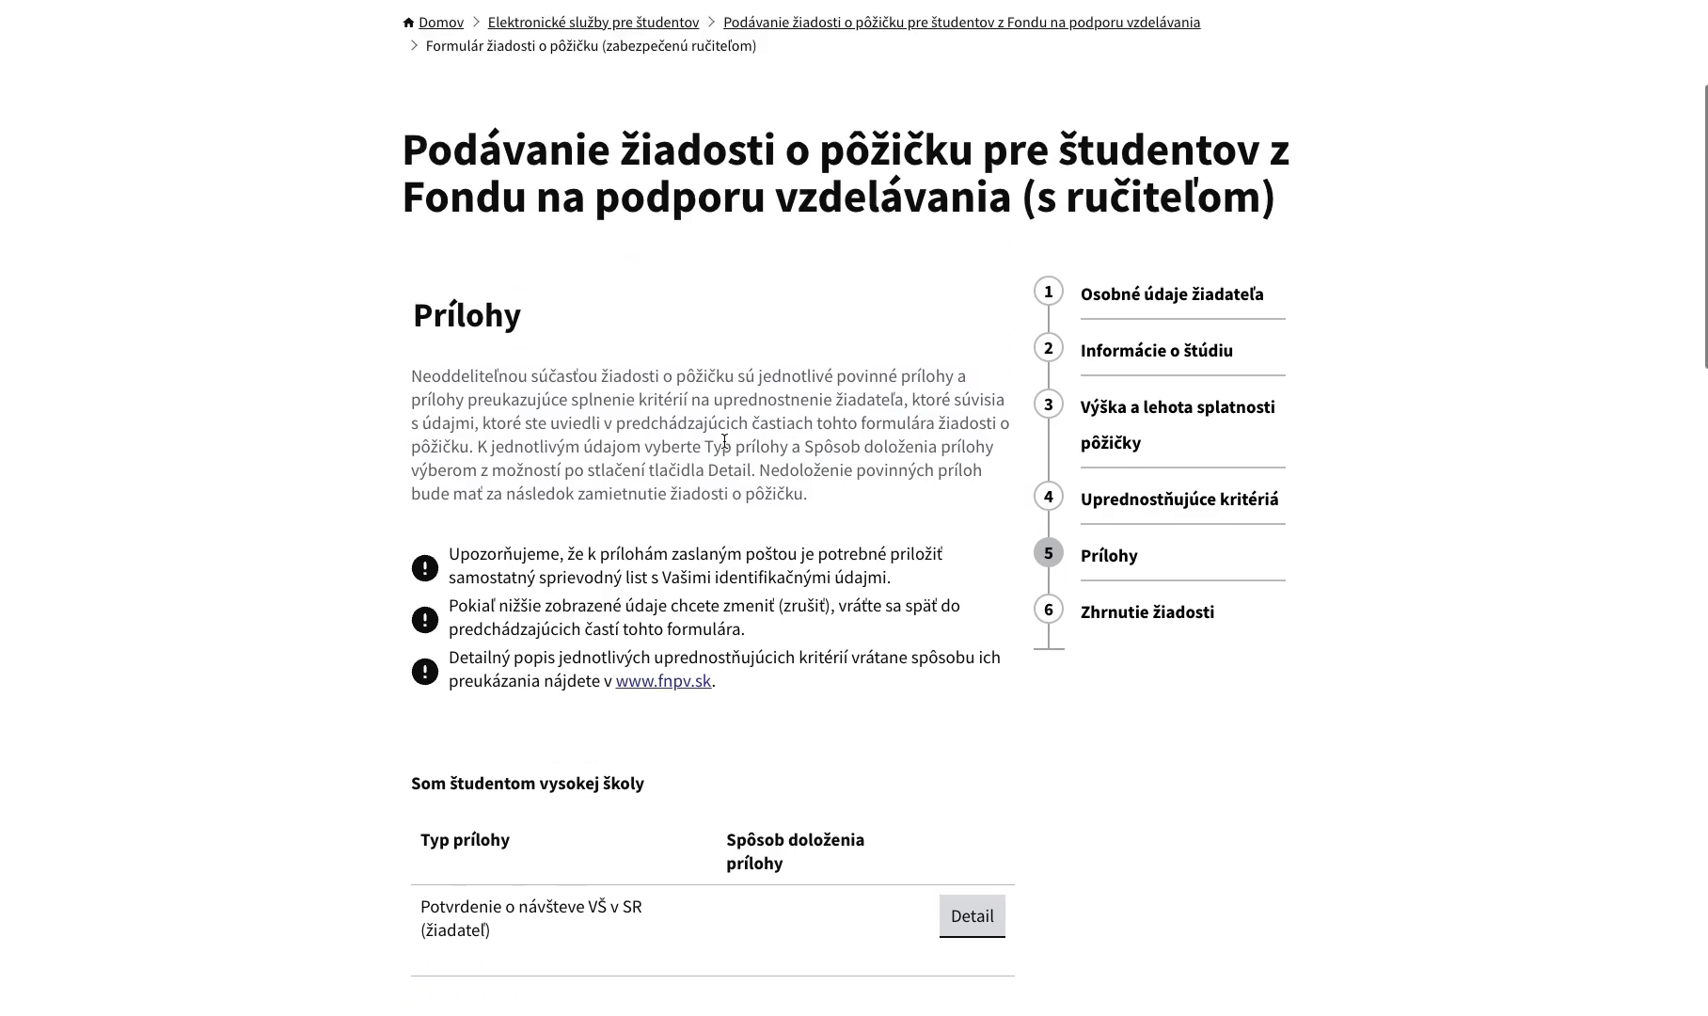
pyautogui.scroll(1, 724, 440)
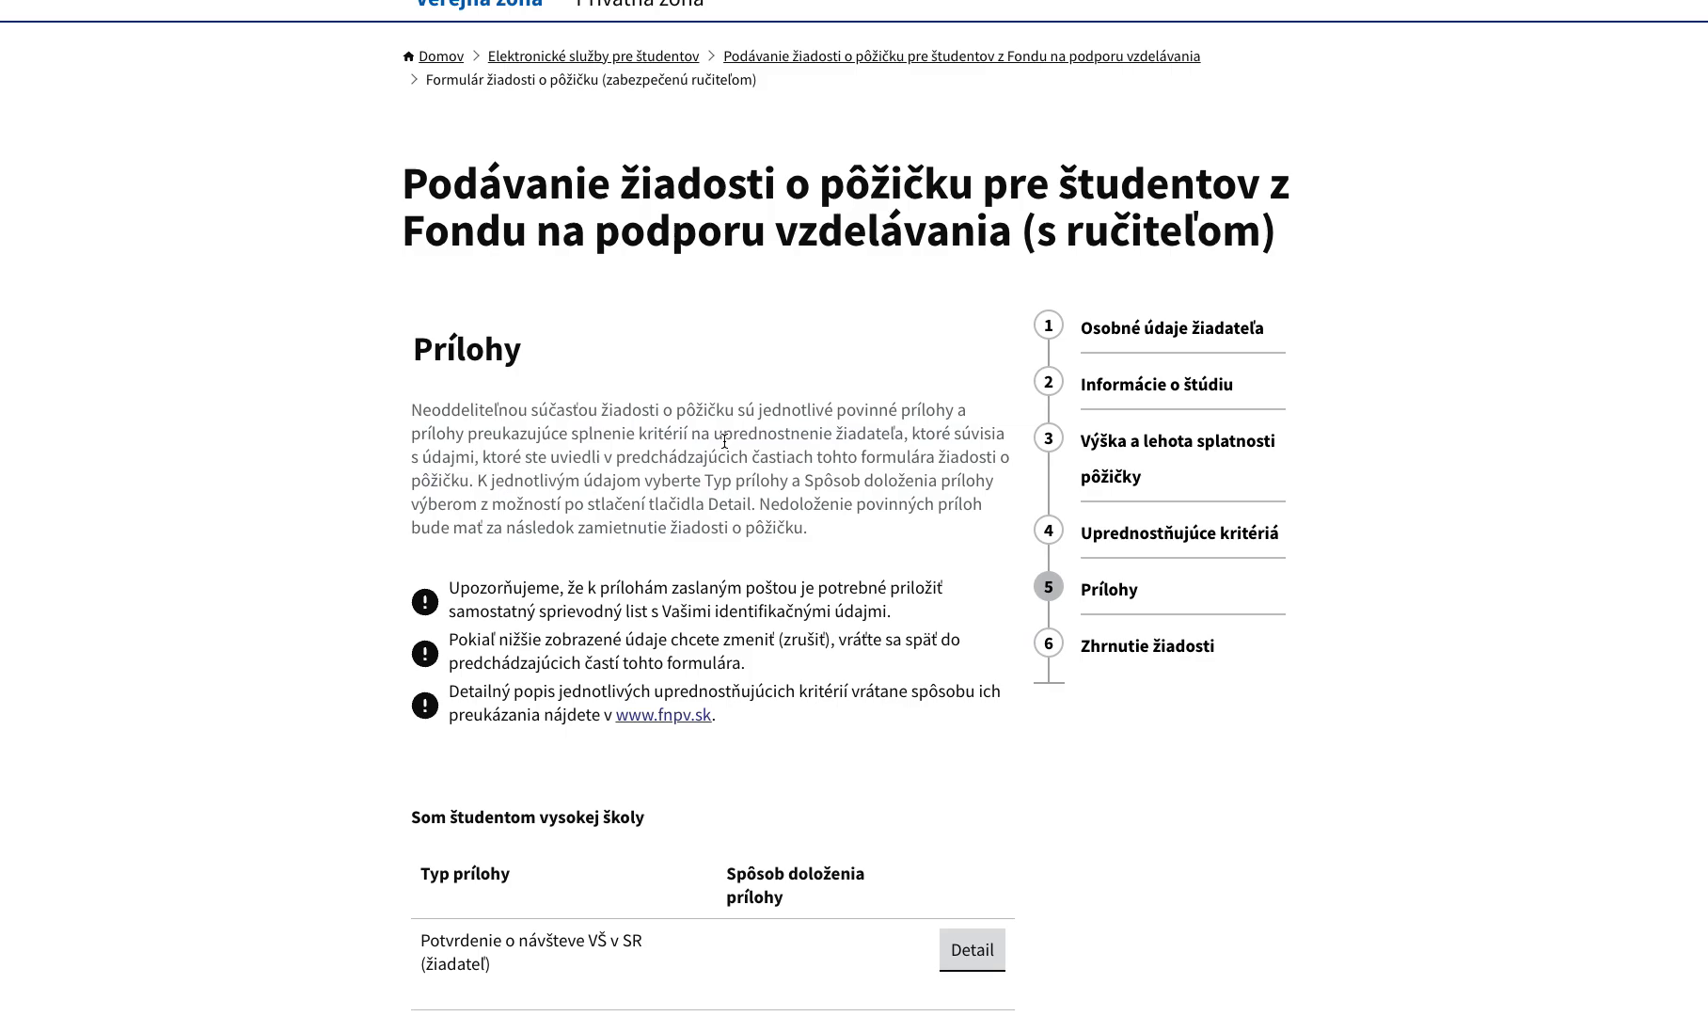
pyautogui.scroll(-5, 624, 640)
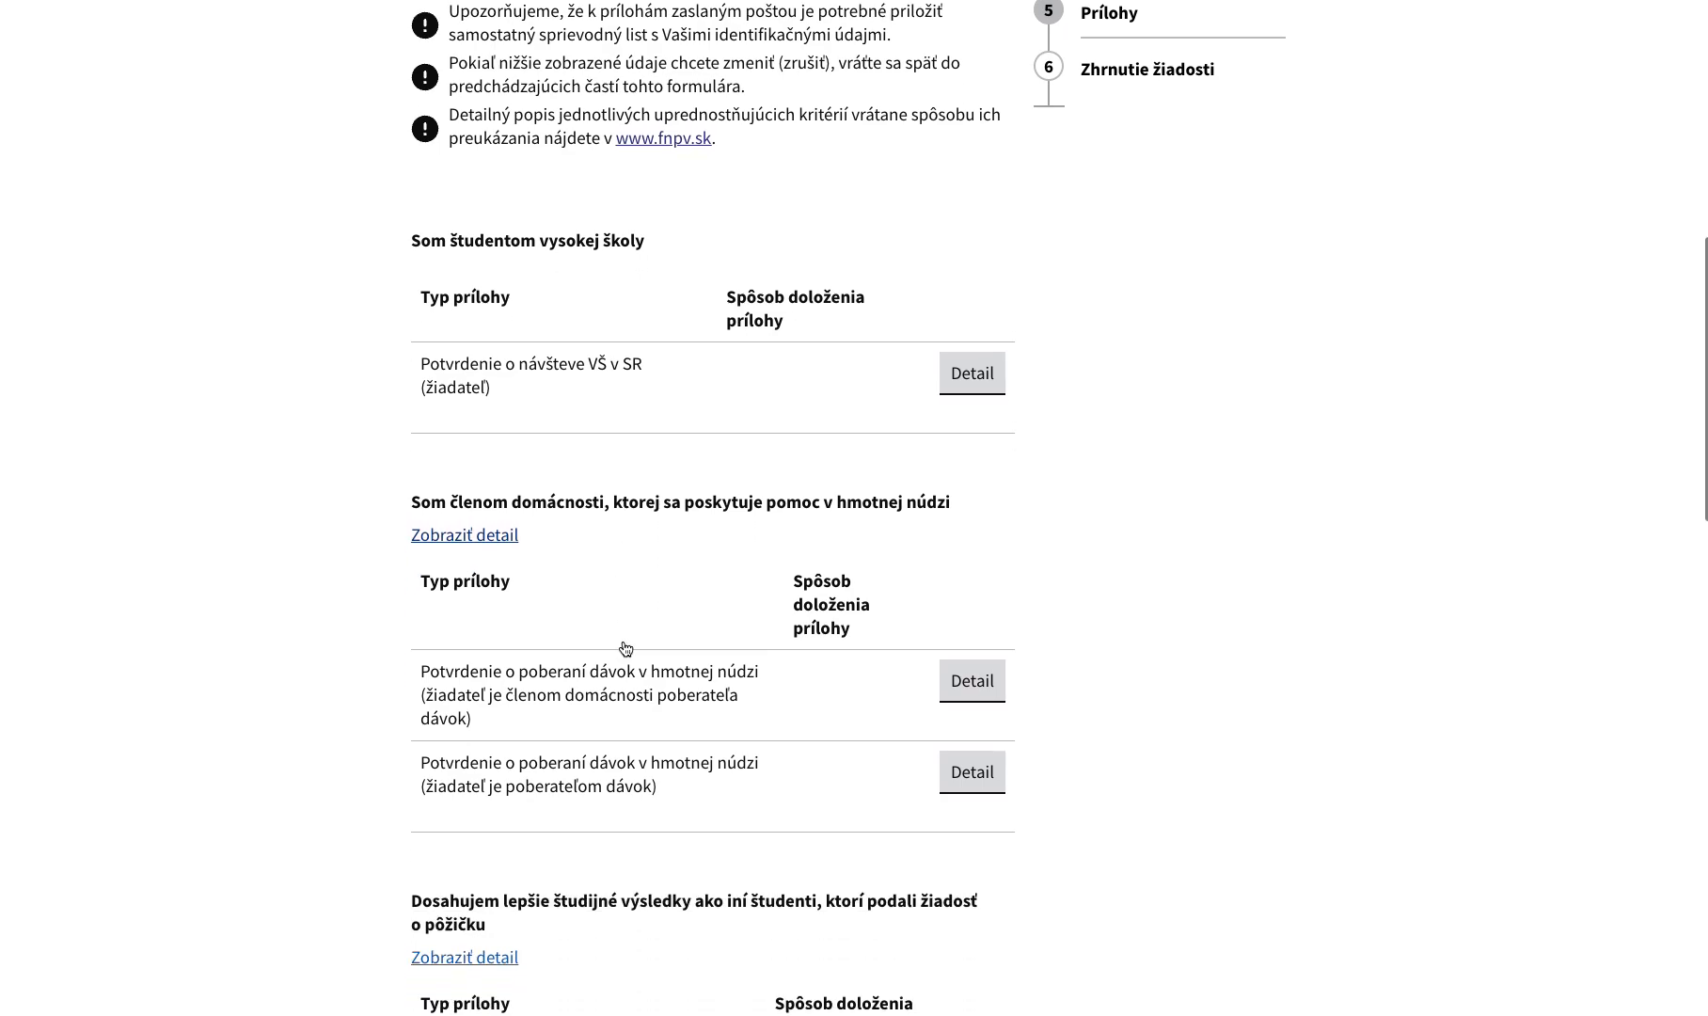
pyautogui.scroll(1, 412, 369)
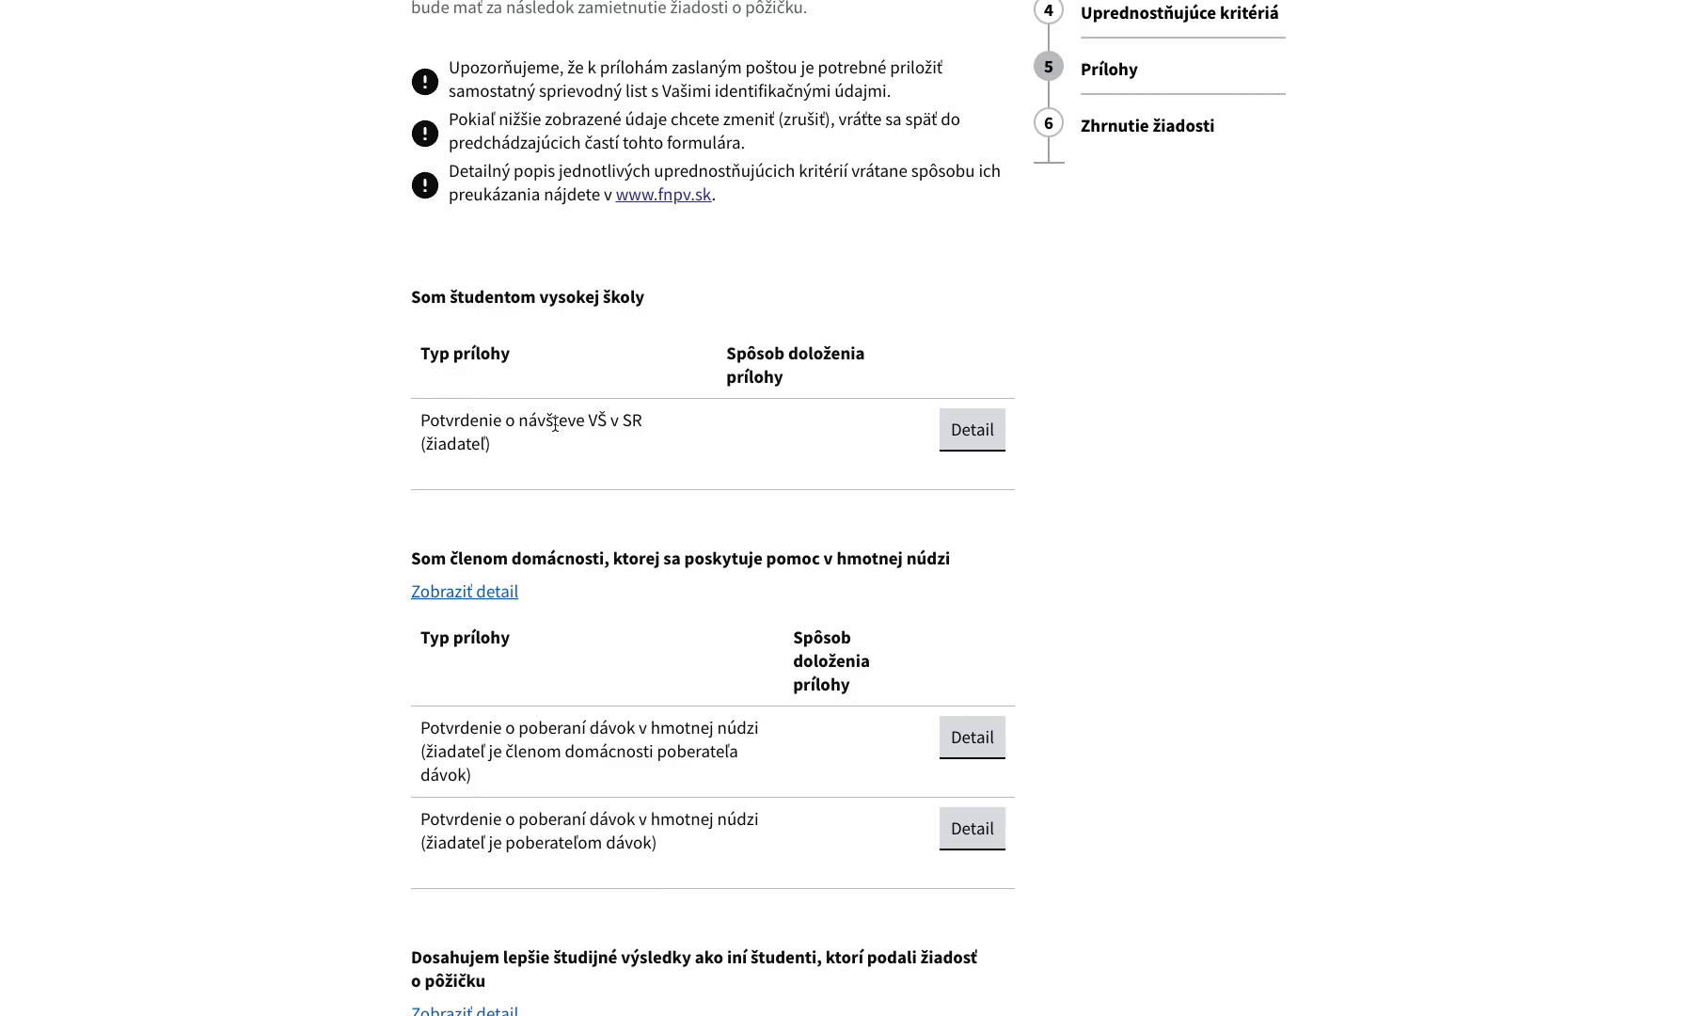
pyautogui.click(978, 434)
pyautogui.scroll(-3, 988, 442)
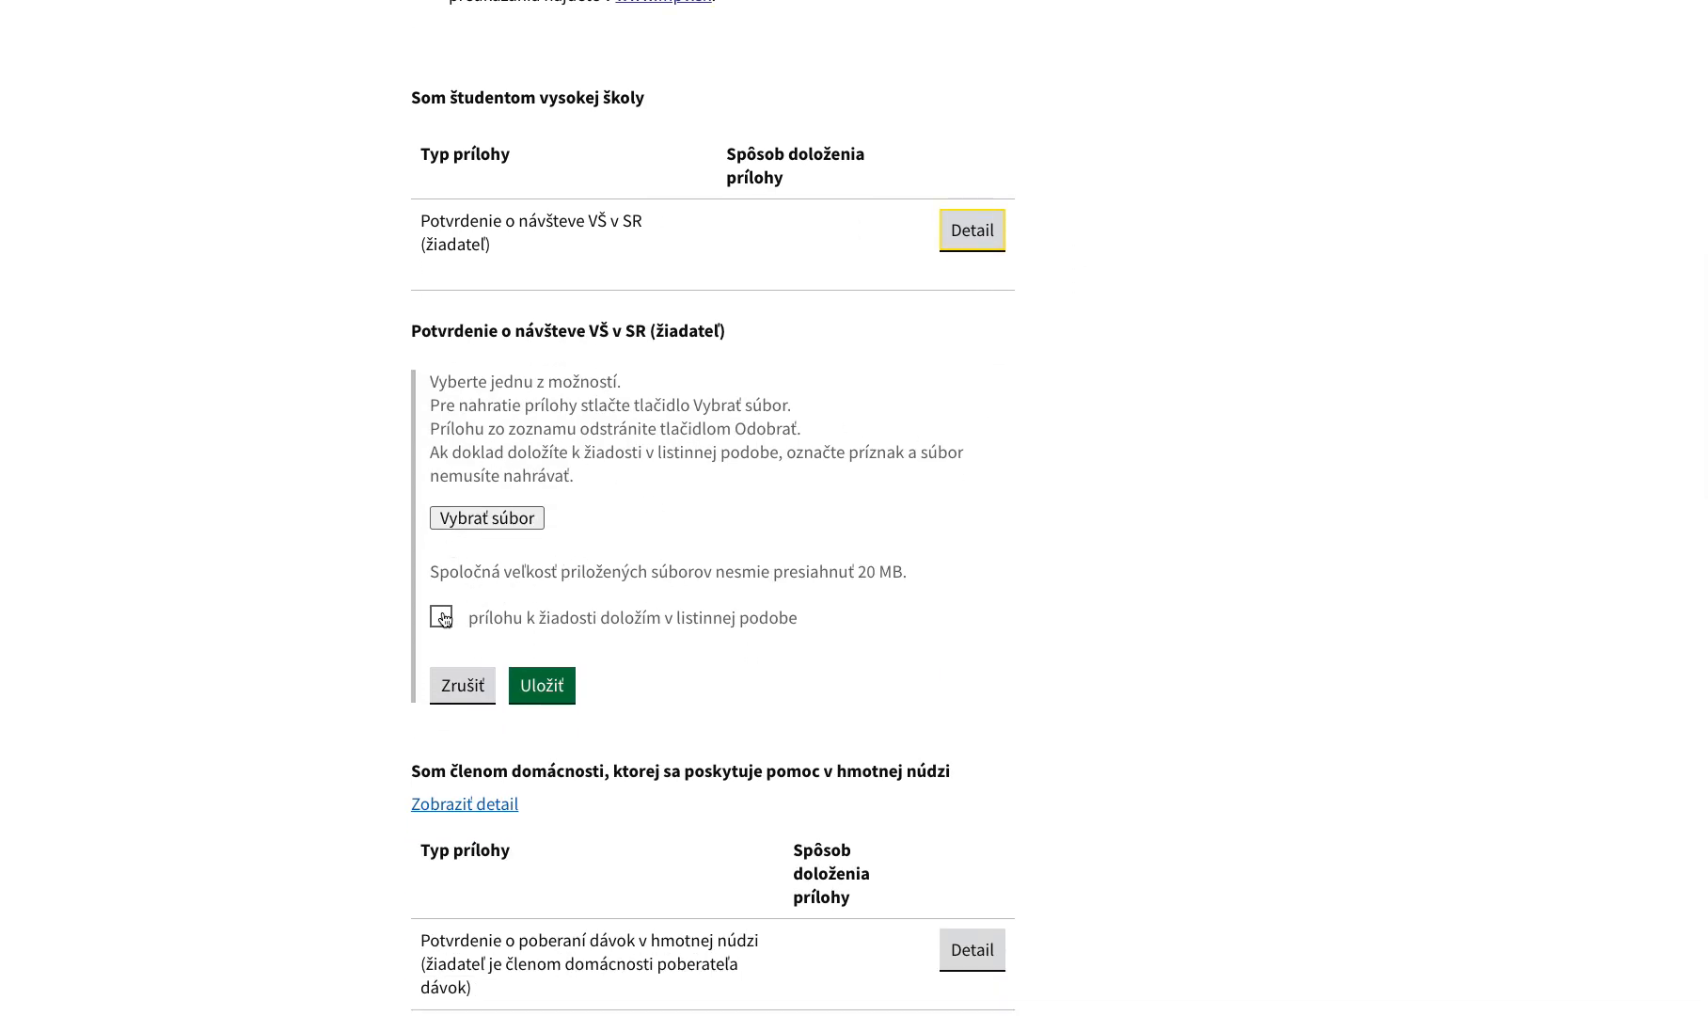
pyautogui.scroll(1, 690, 602)
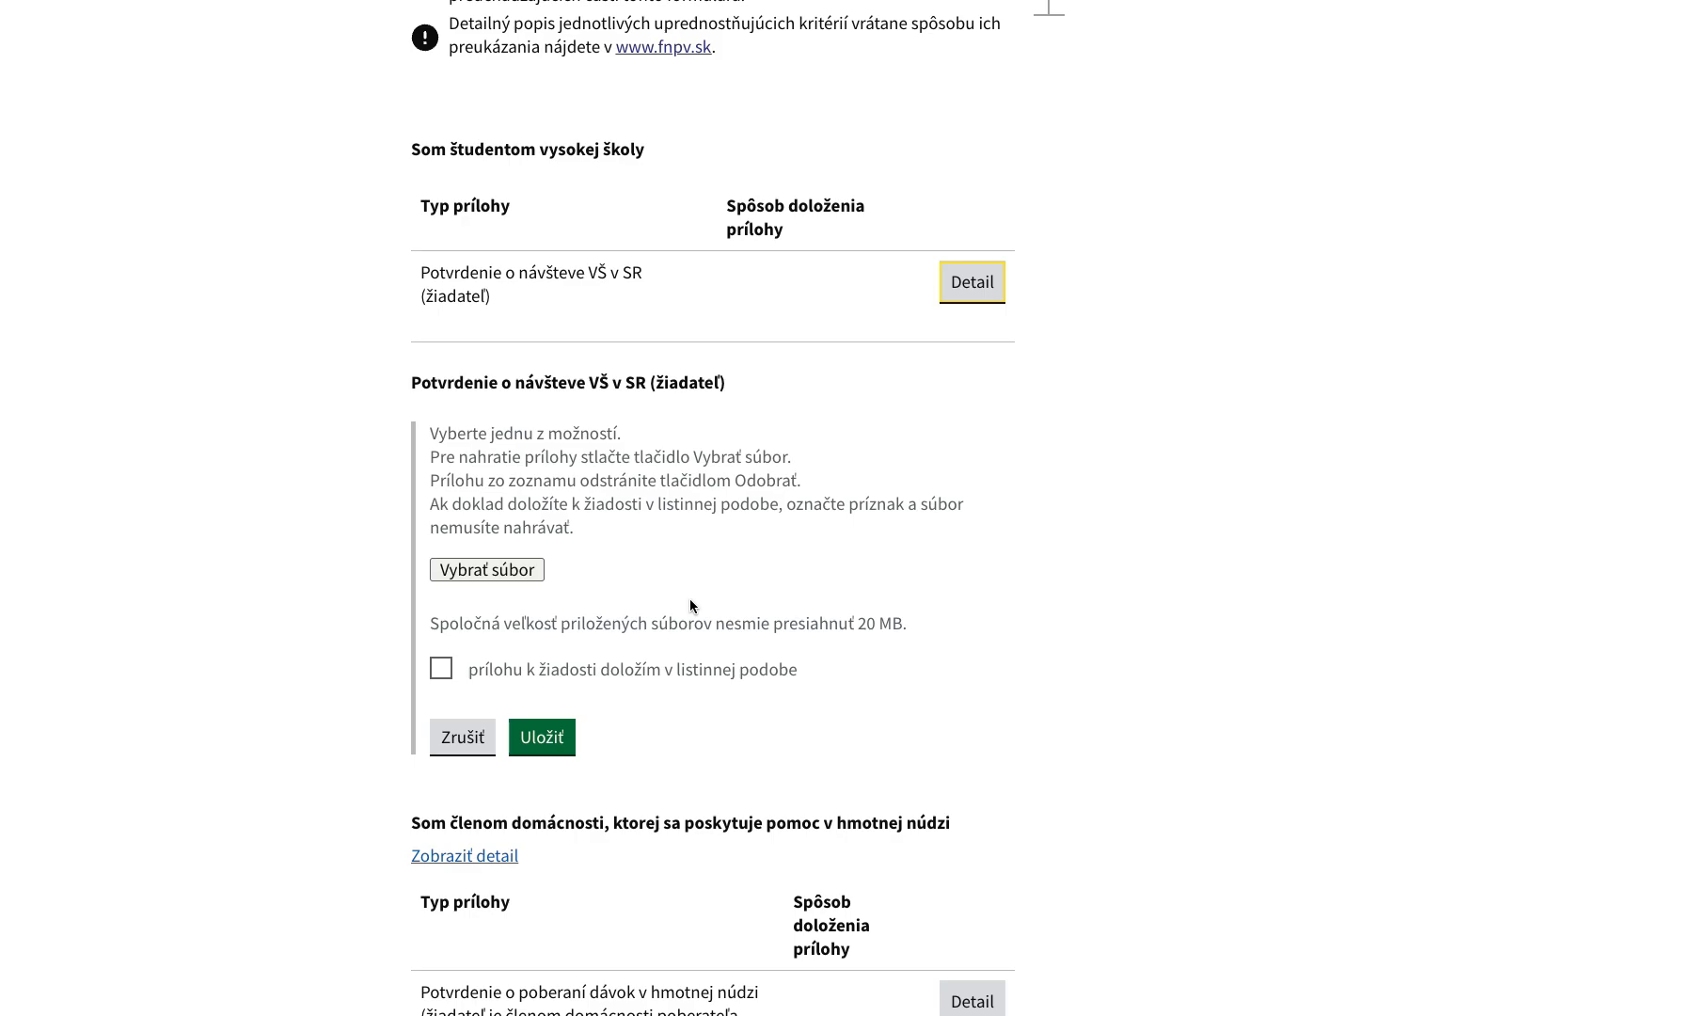
pyautogui.click(442, 666)
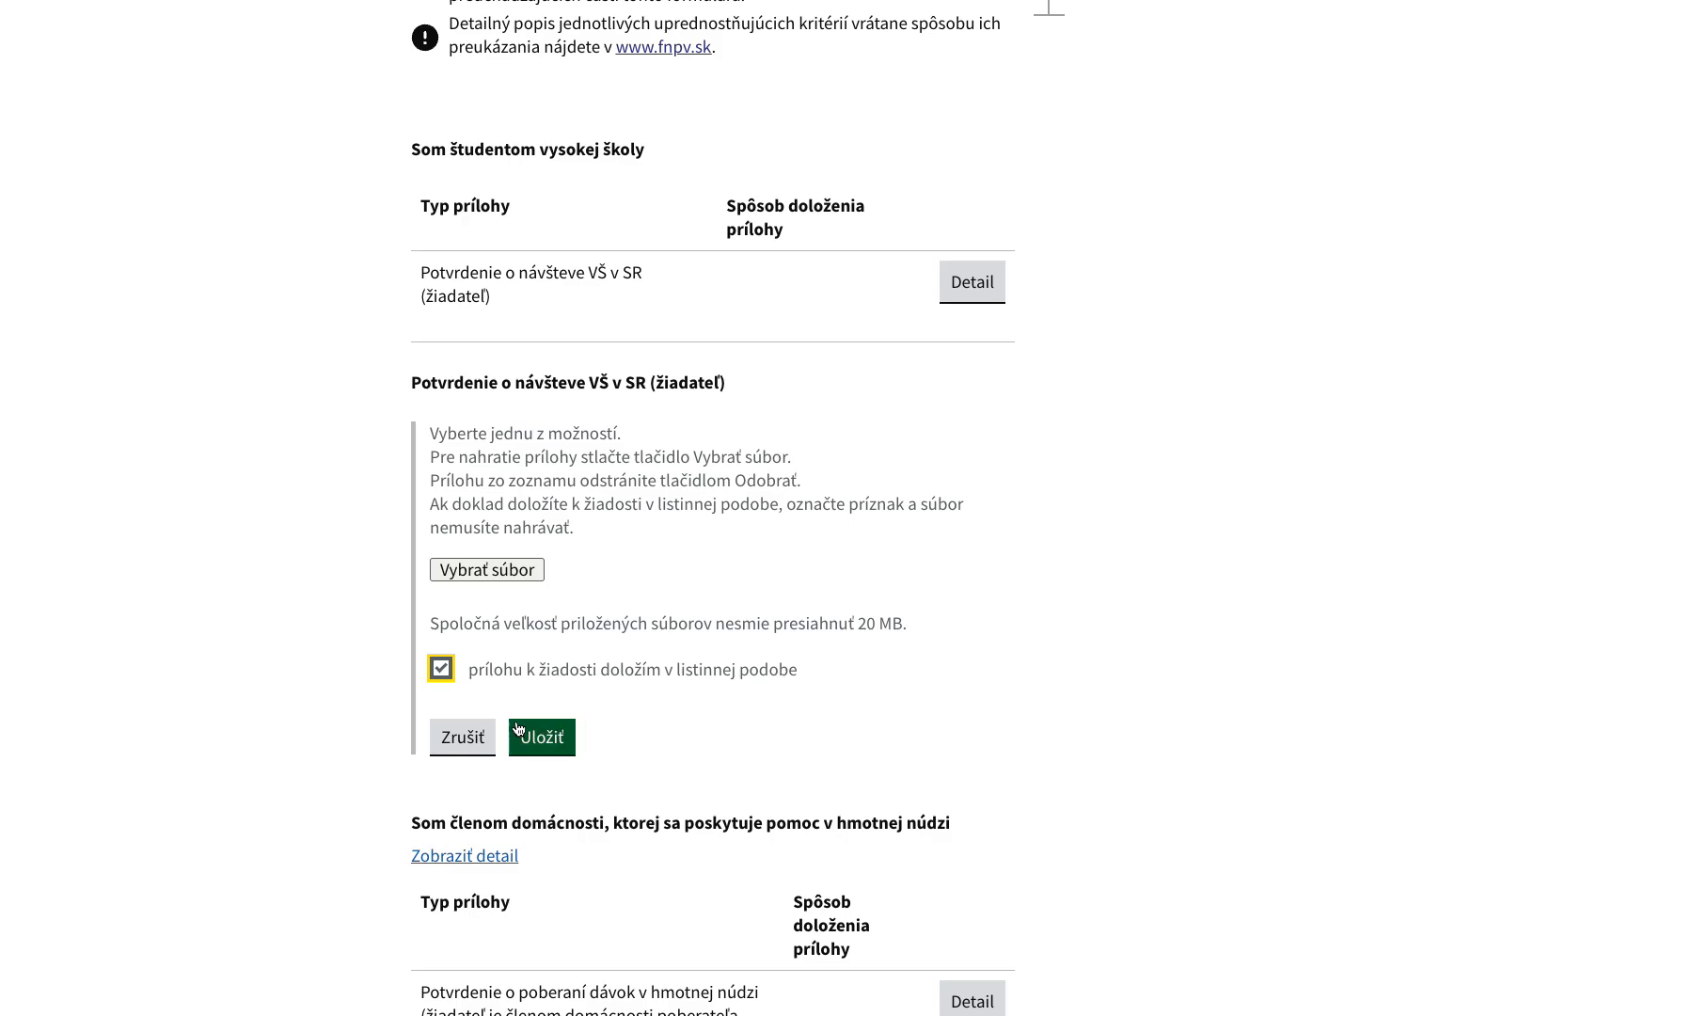
pyautogui.click(544, 736)
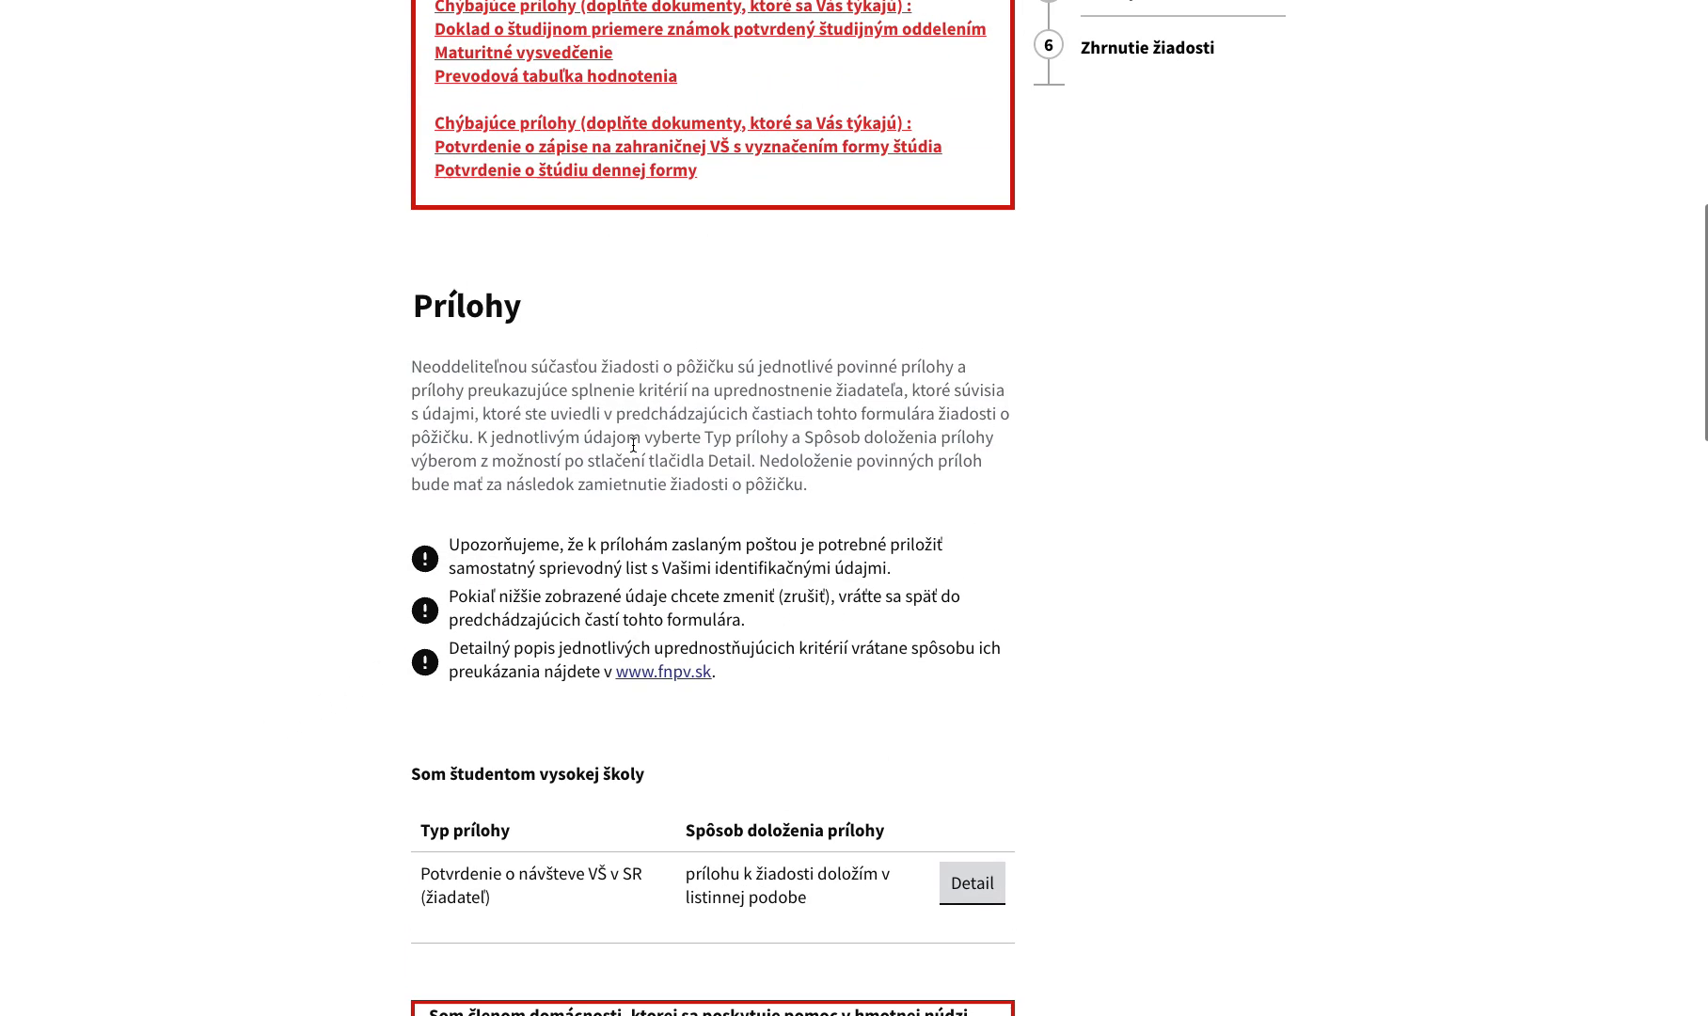
# - Mark the material need benefit confirmation for the applicant as beneficiary as supplied in paper form and save it
pyautogui.scroll(-6, 636, 452)
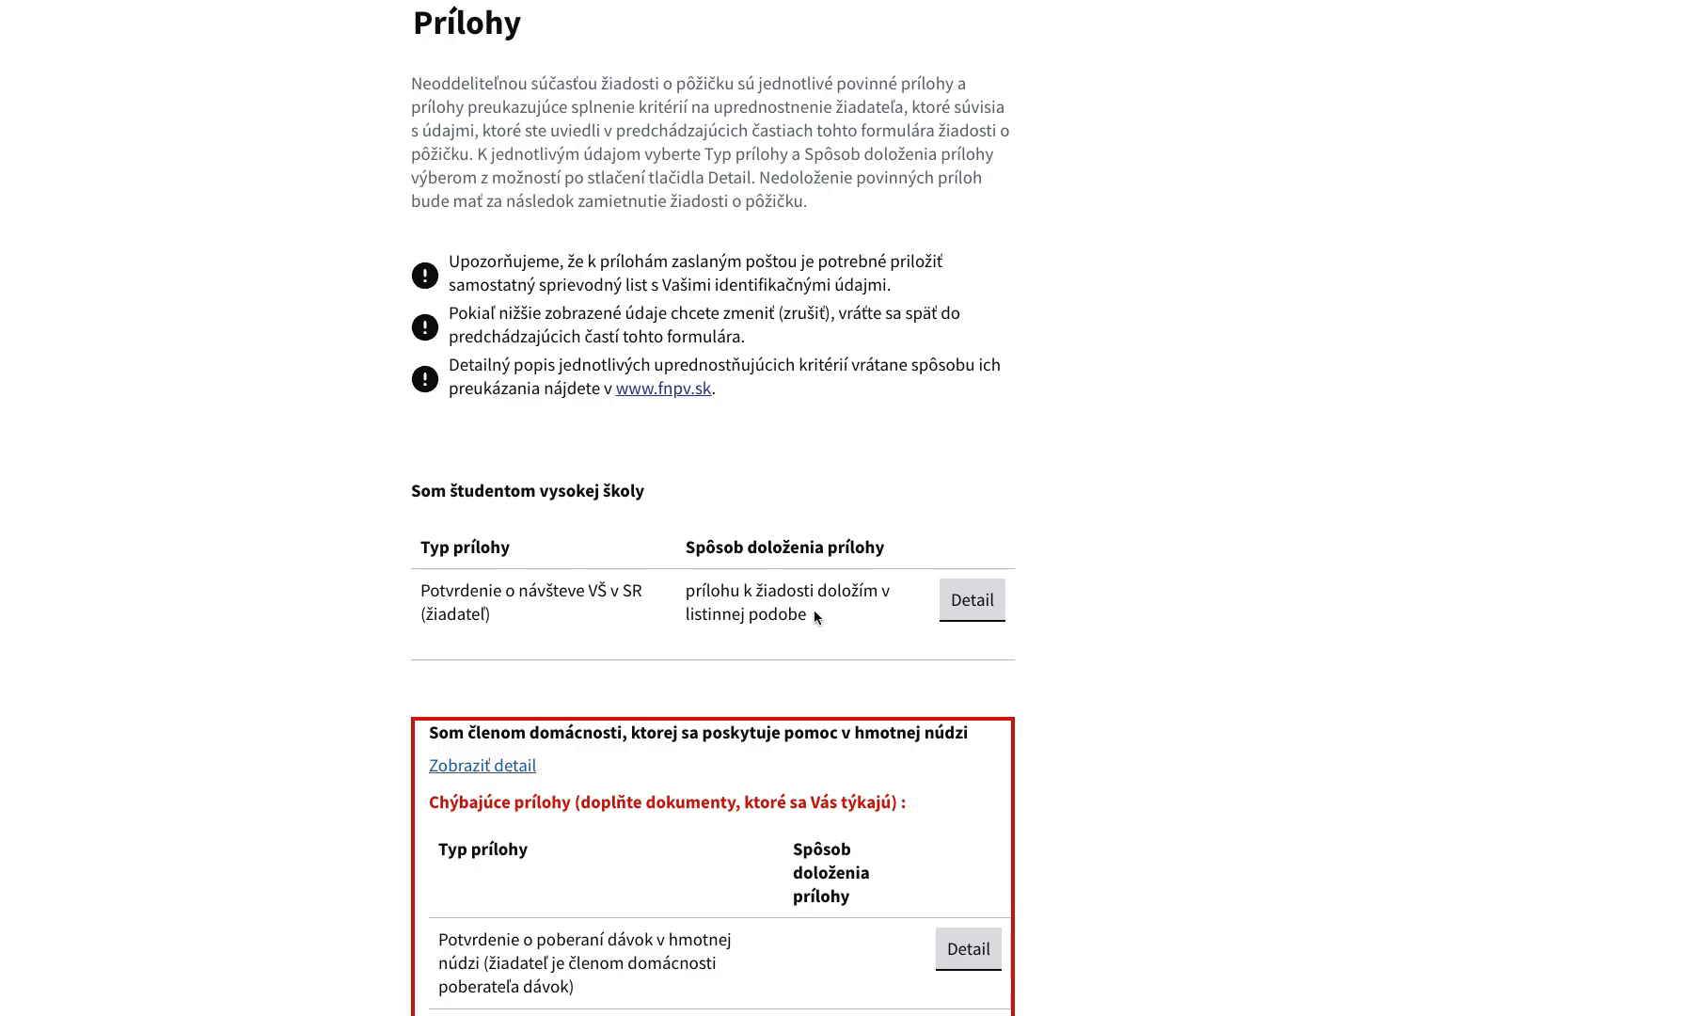
pyautogui.scroll(-3, 813, 614)
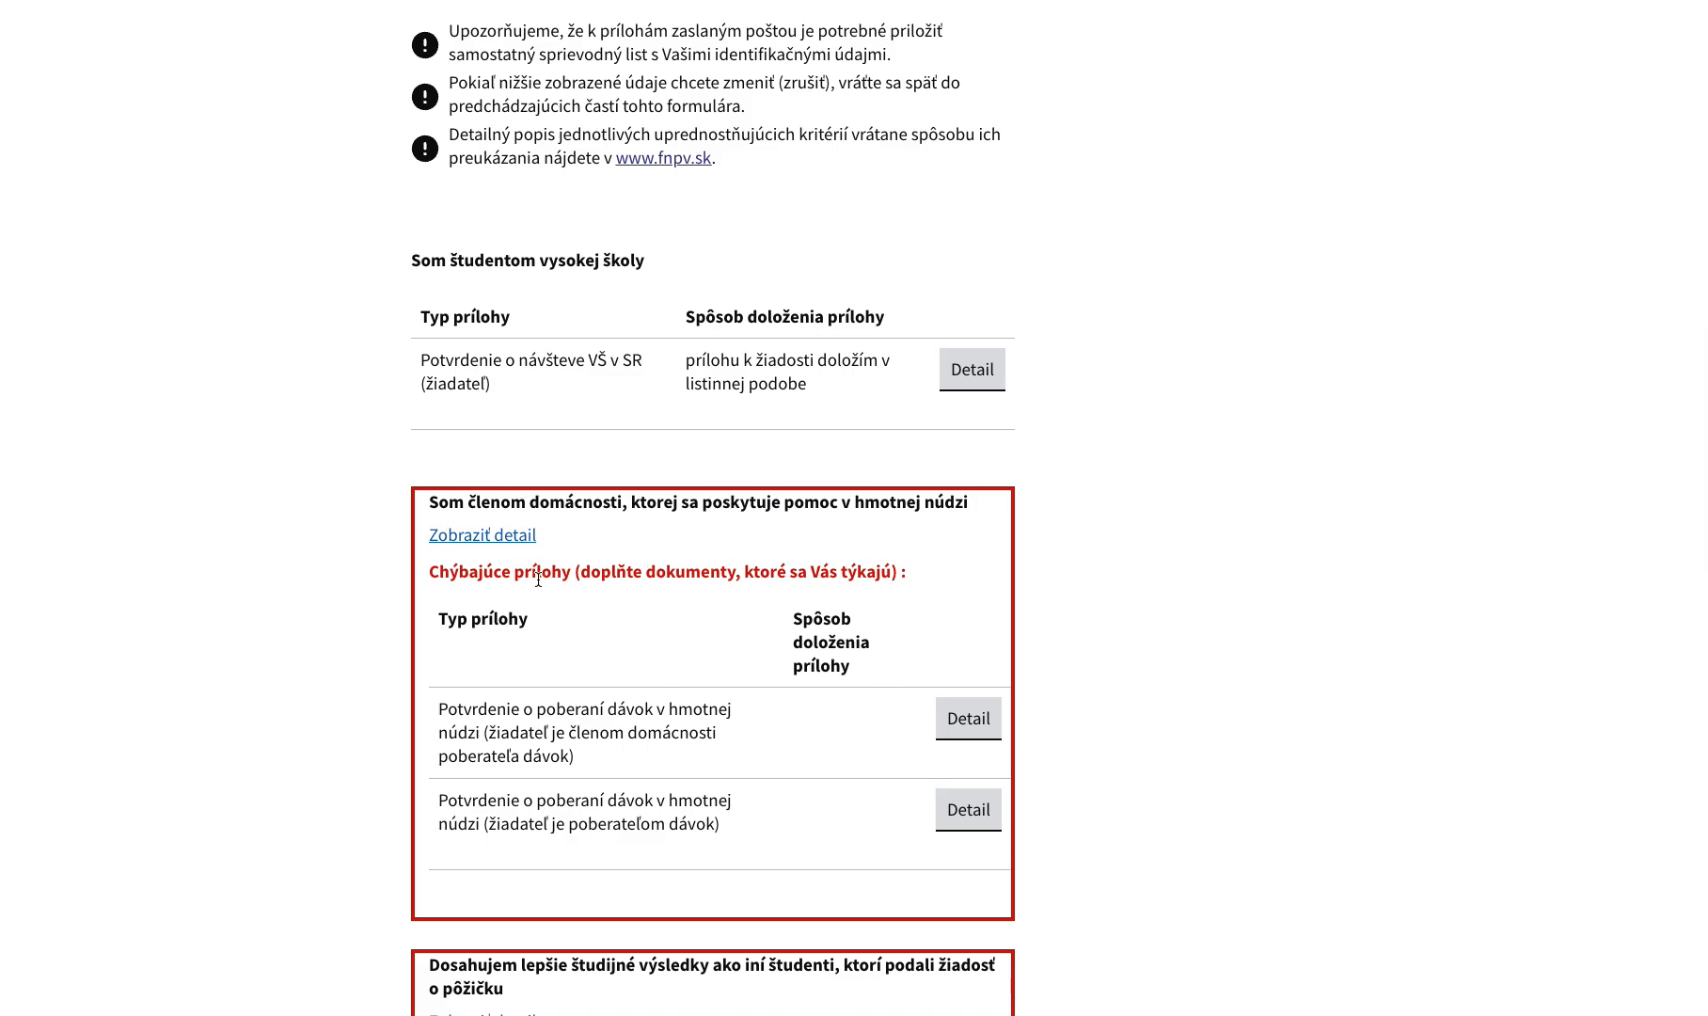
pyautogui.scroll(-1, 539, 612)
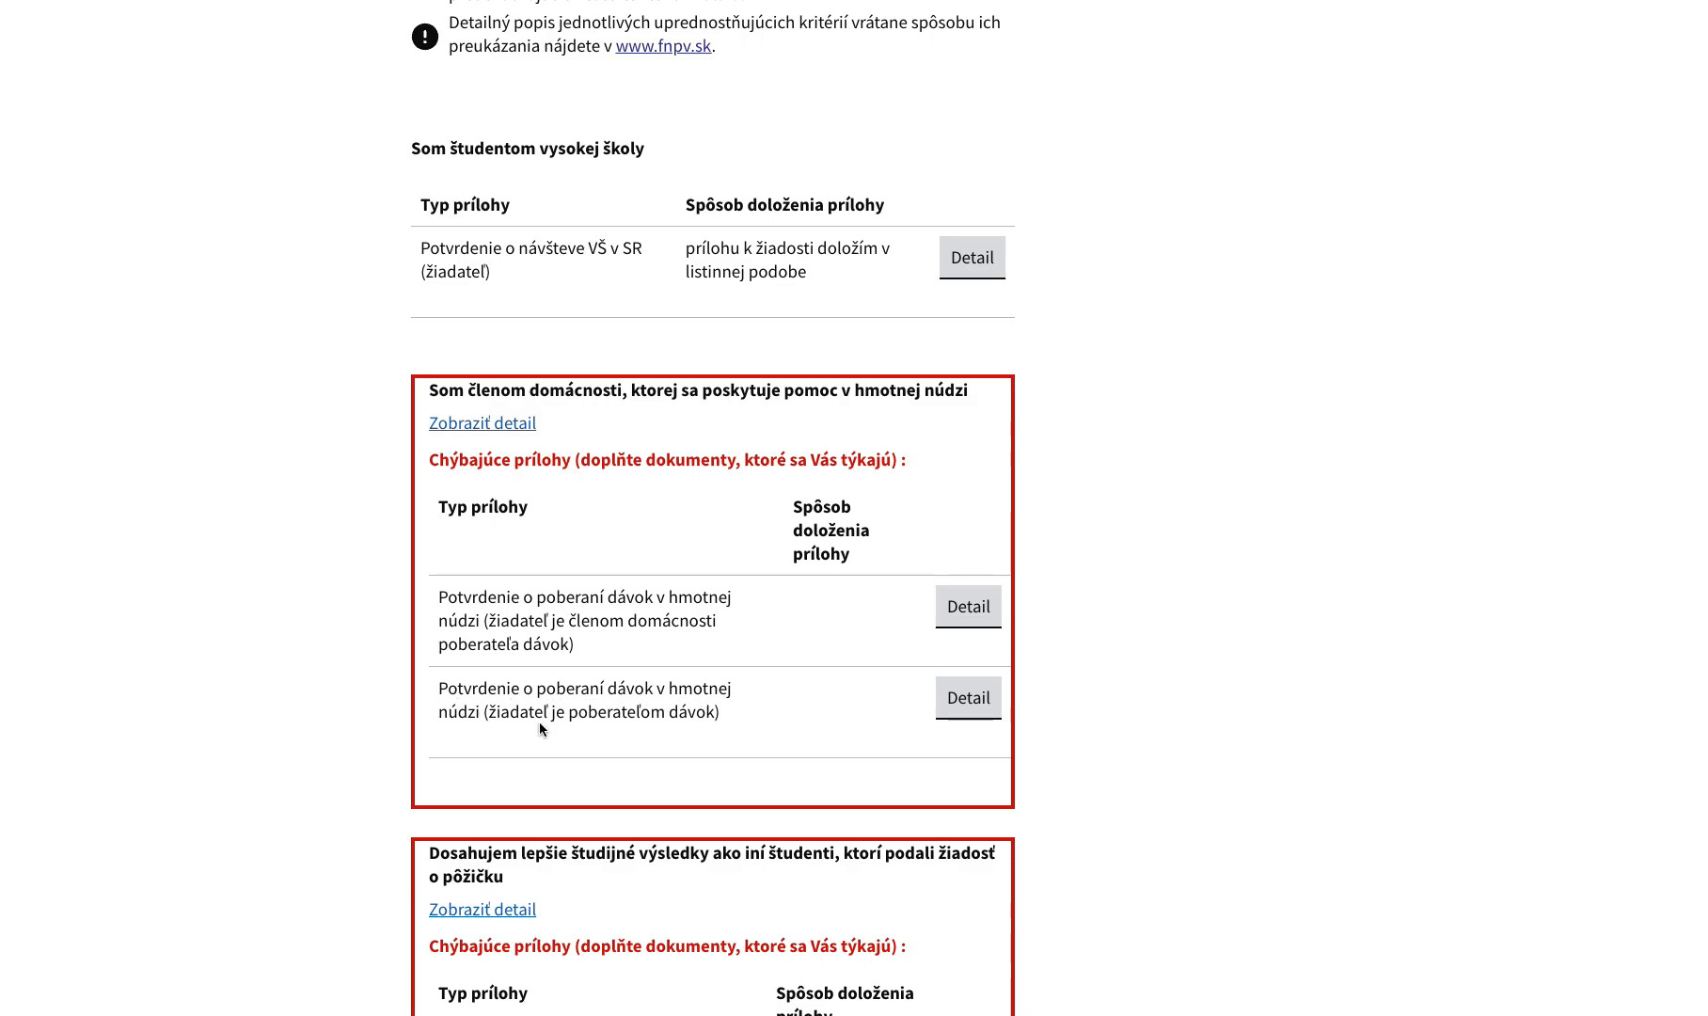
pyautogui.click(981, 712)
pyautogui.scroll(-5, 957, 701)
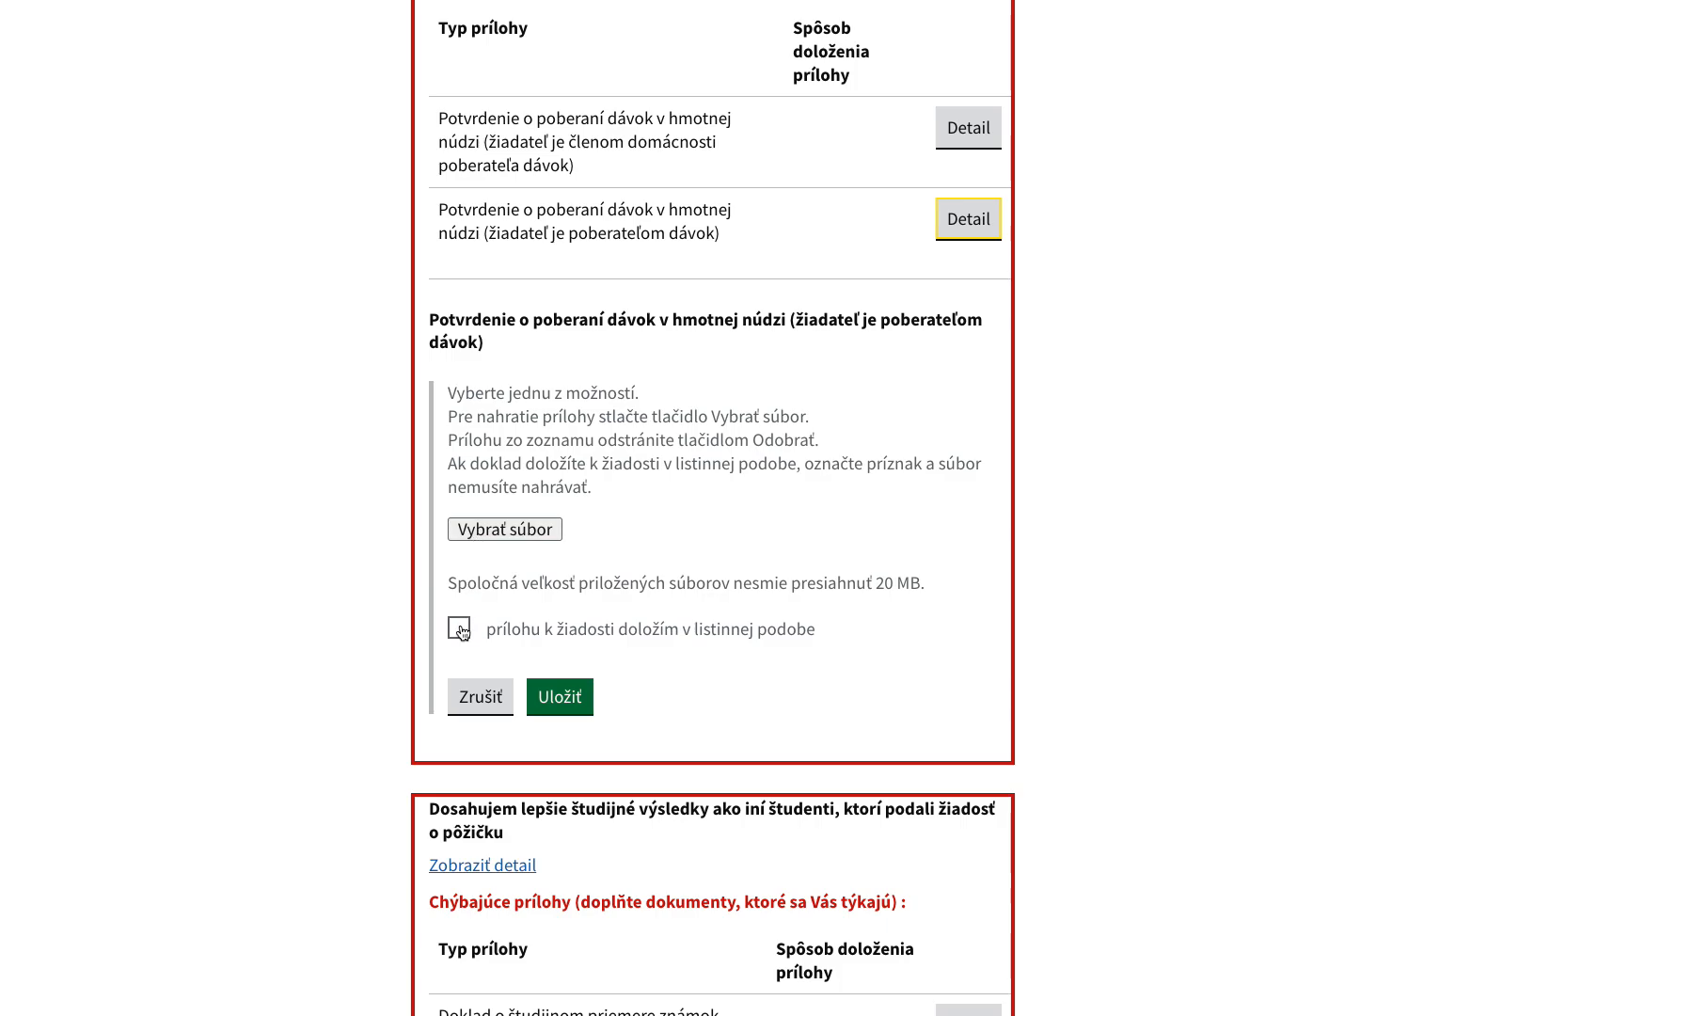
pyautogui.click(460, 629)
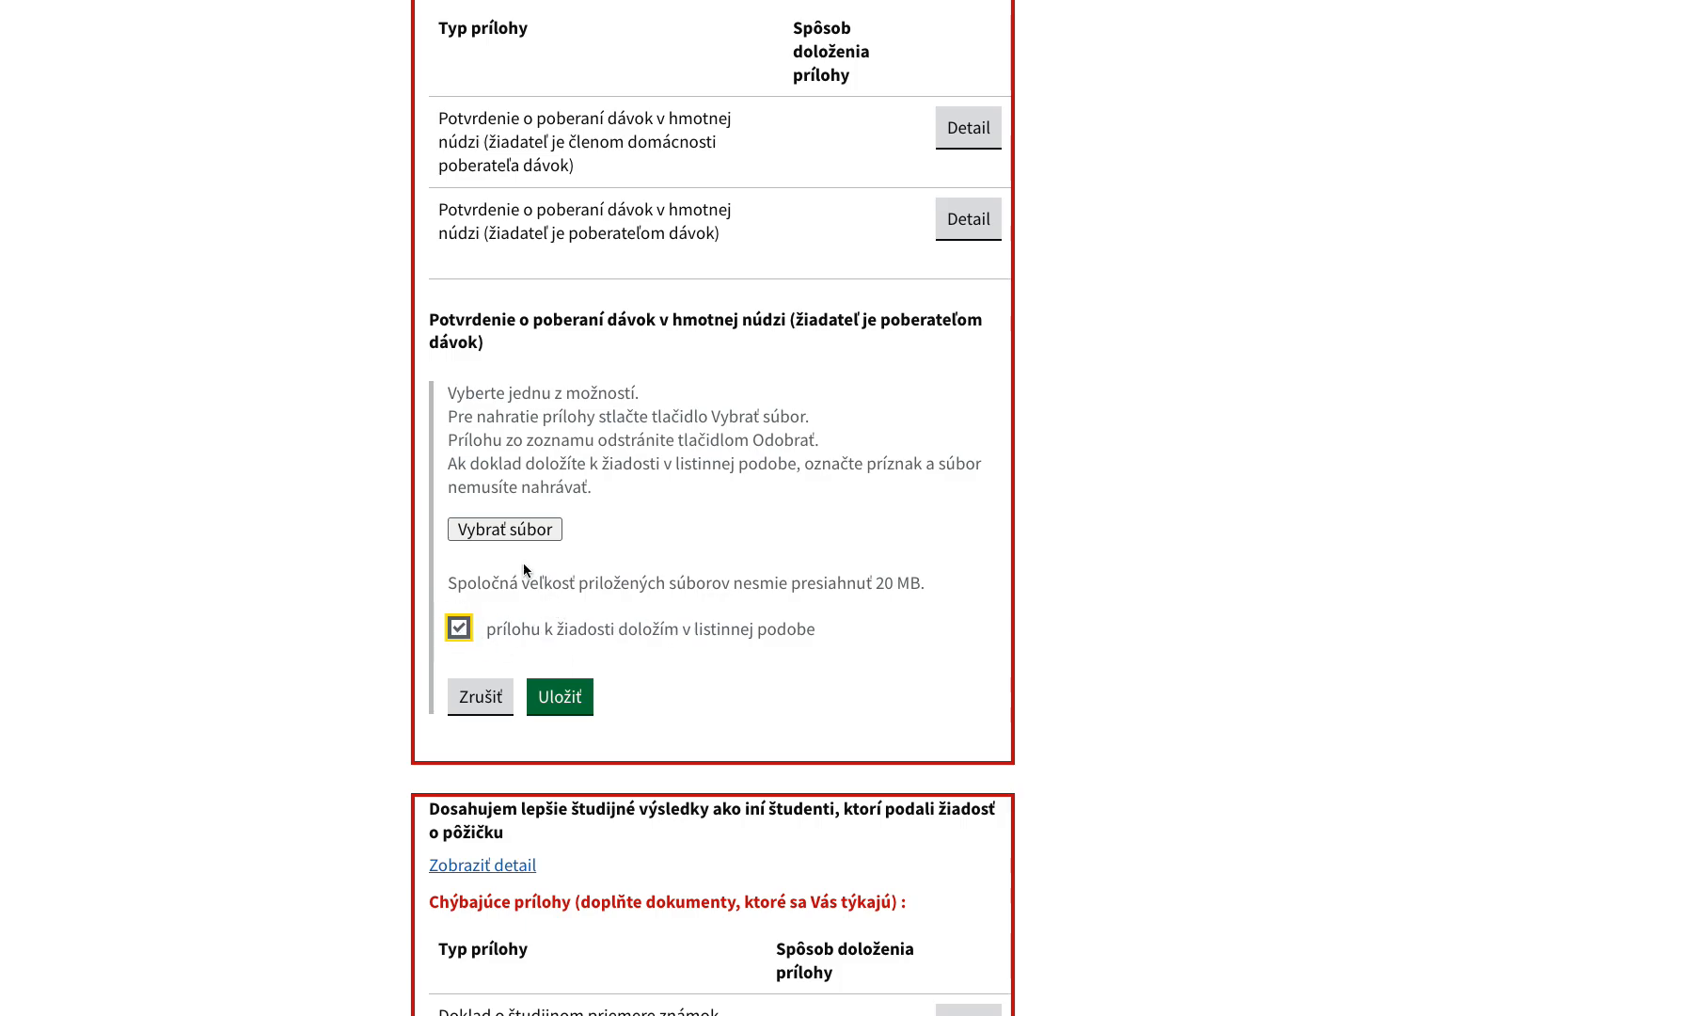
pyautogui.click(459, 627)
pyautogui.click(461, 627)
pyautogui.click(560, 694)
# - Mark the grade average document confirmed by the study department as supplied in paper form and save it
pyautogui.scroll(3, 573, 681)
pyautogui.scroll(-3, 609, 704)
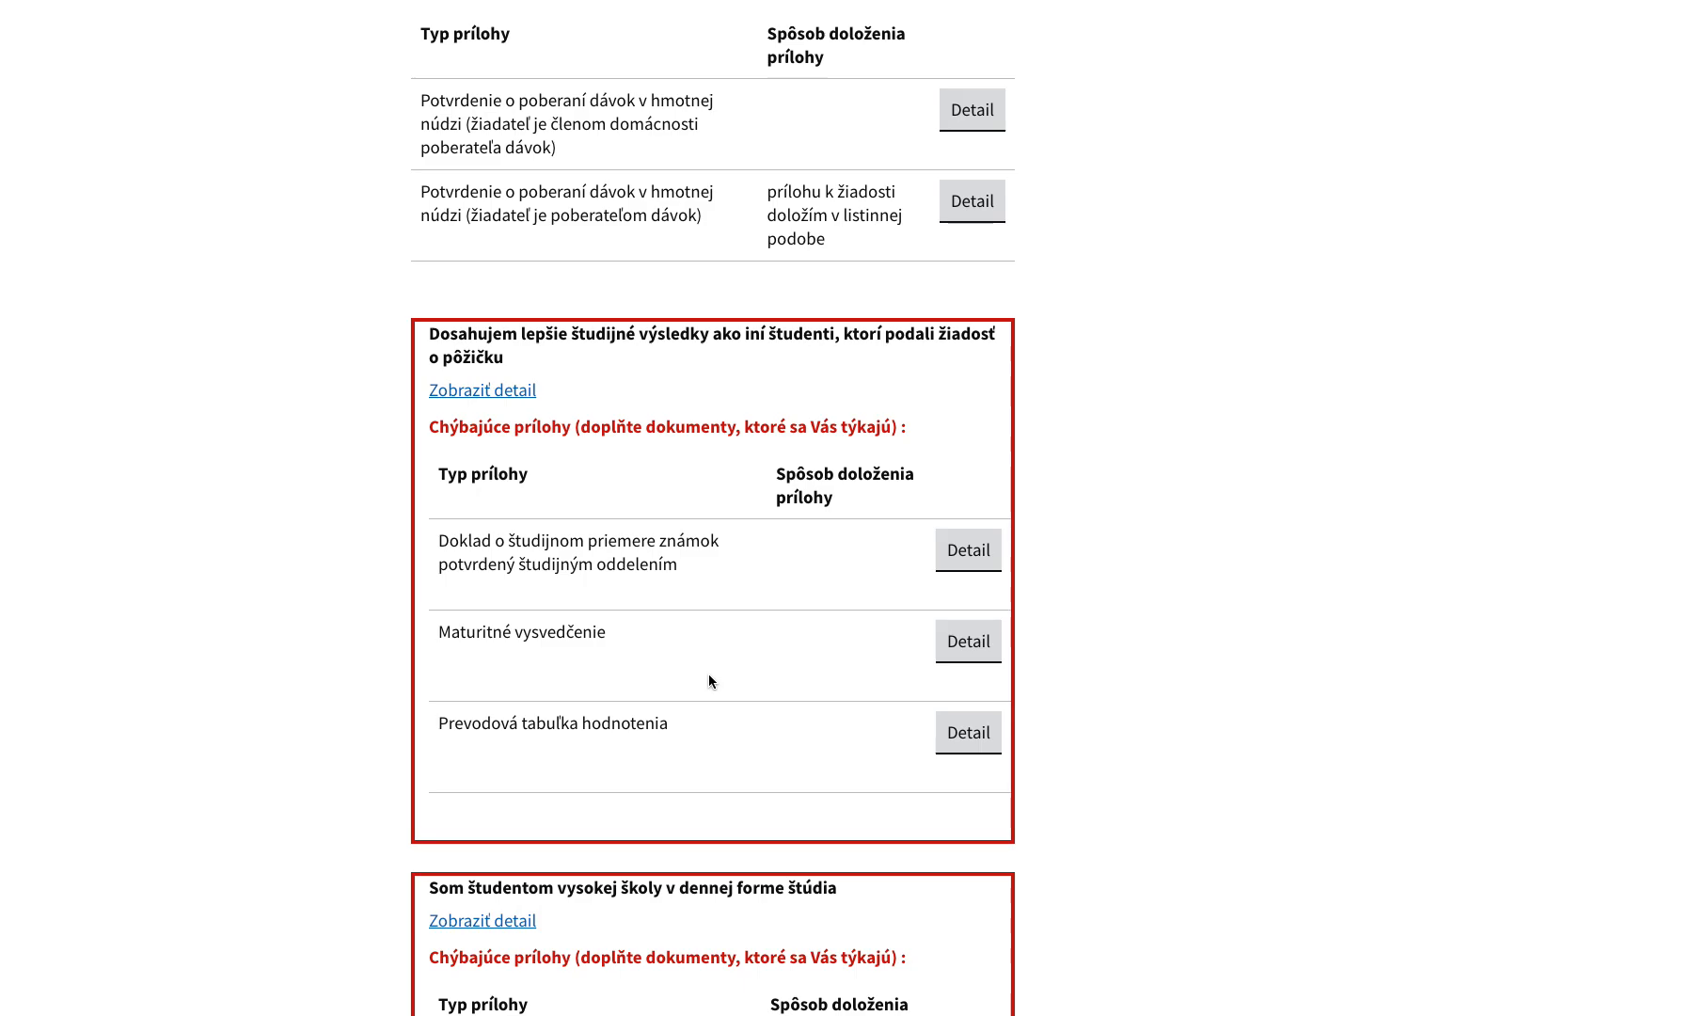
pyautogui.click(959, 560)
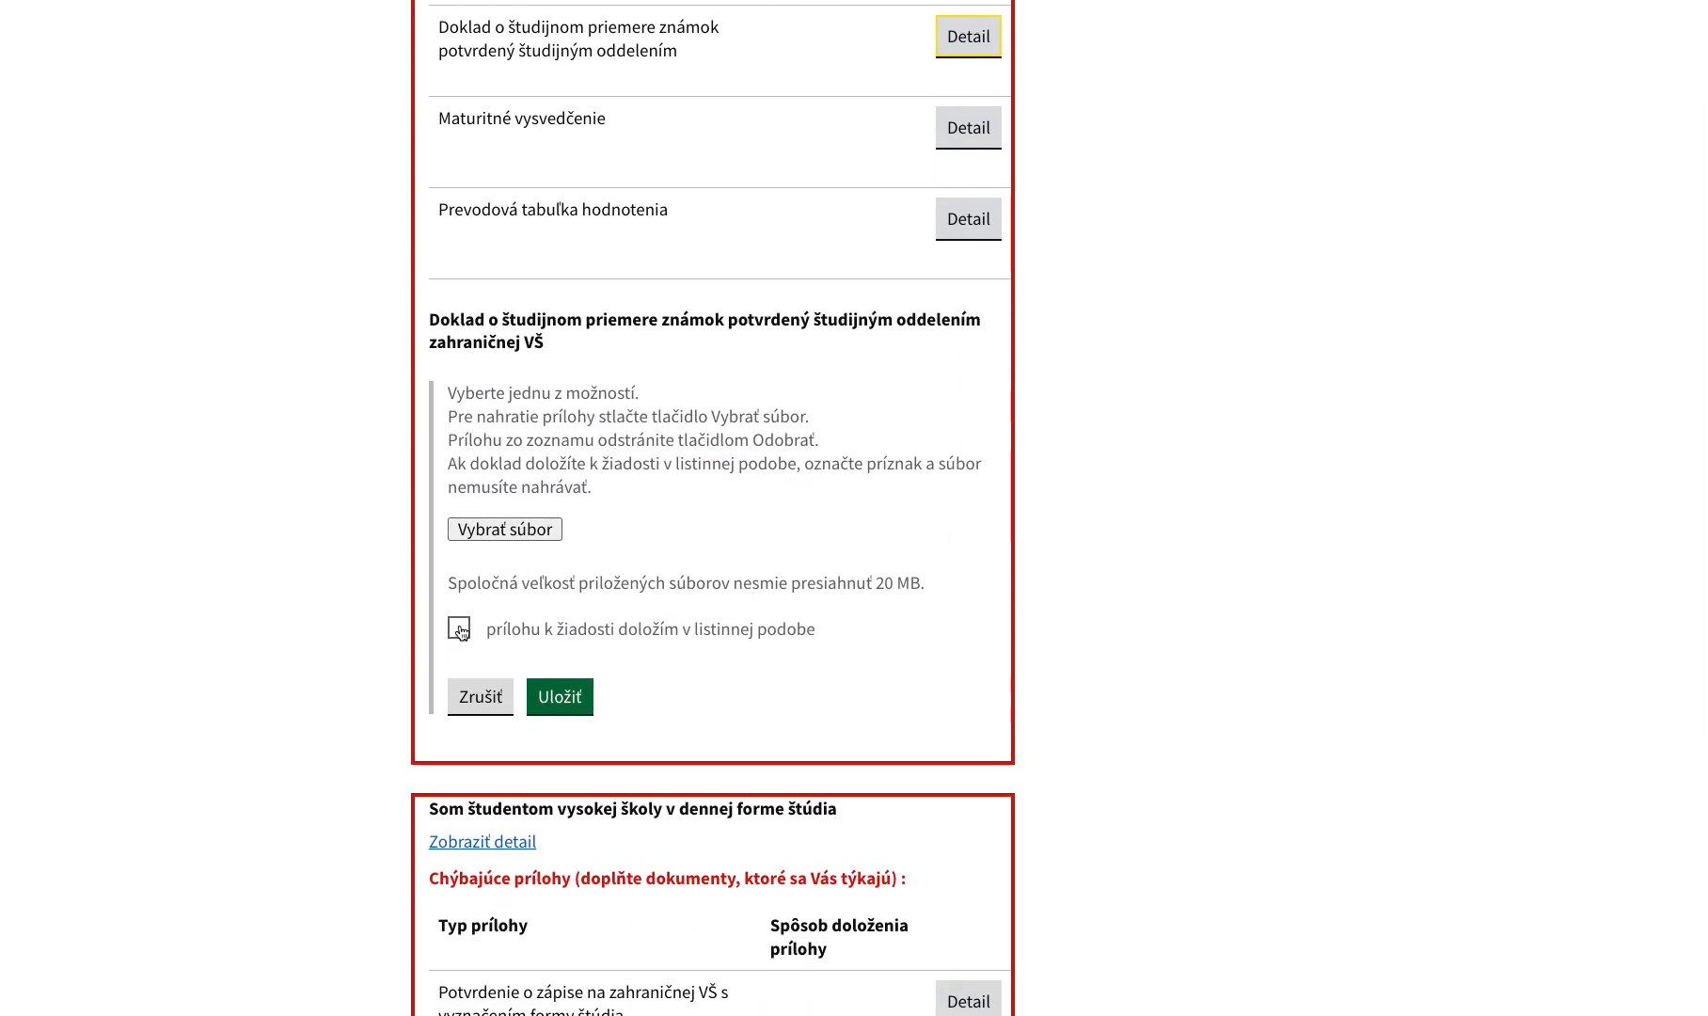
pyautogui.click(460, 628)
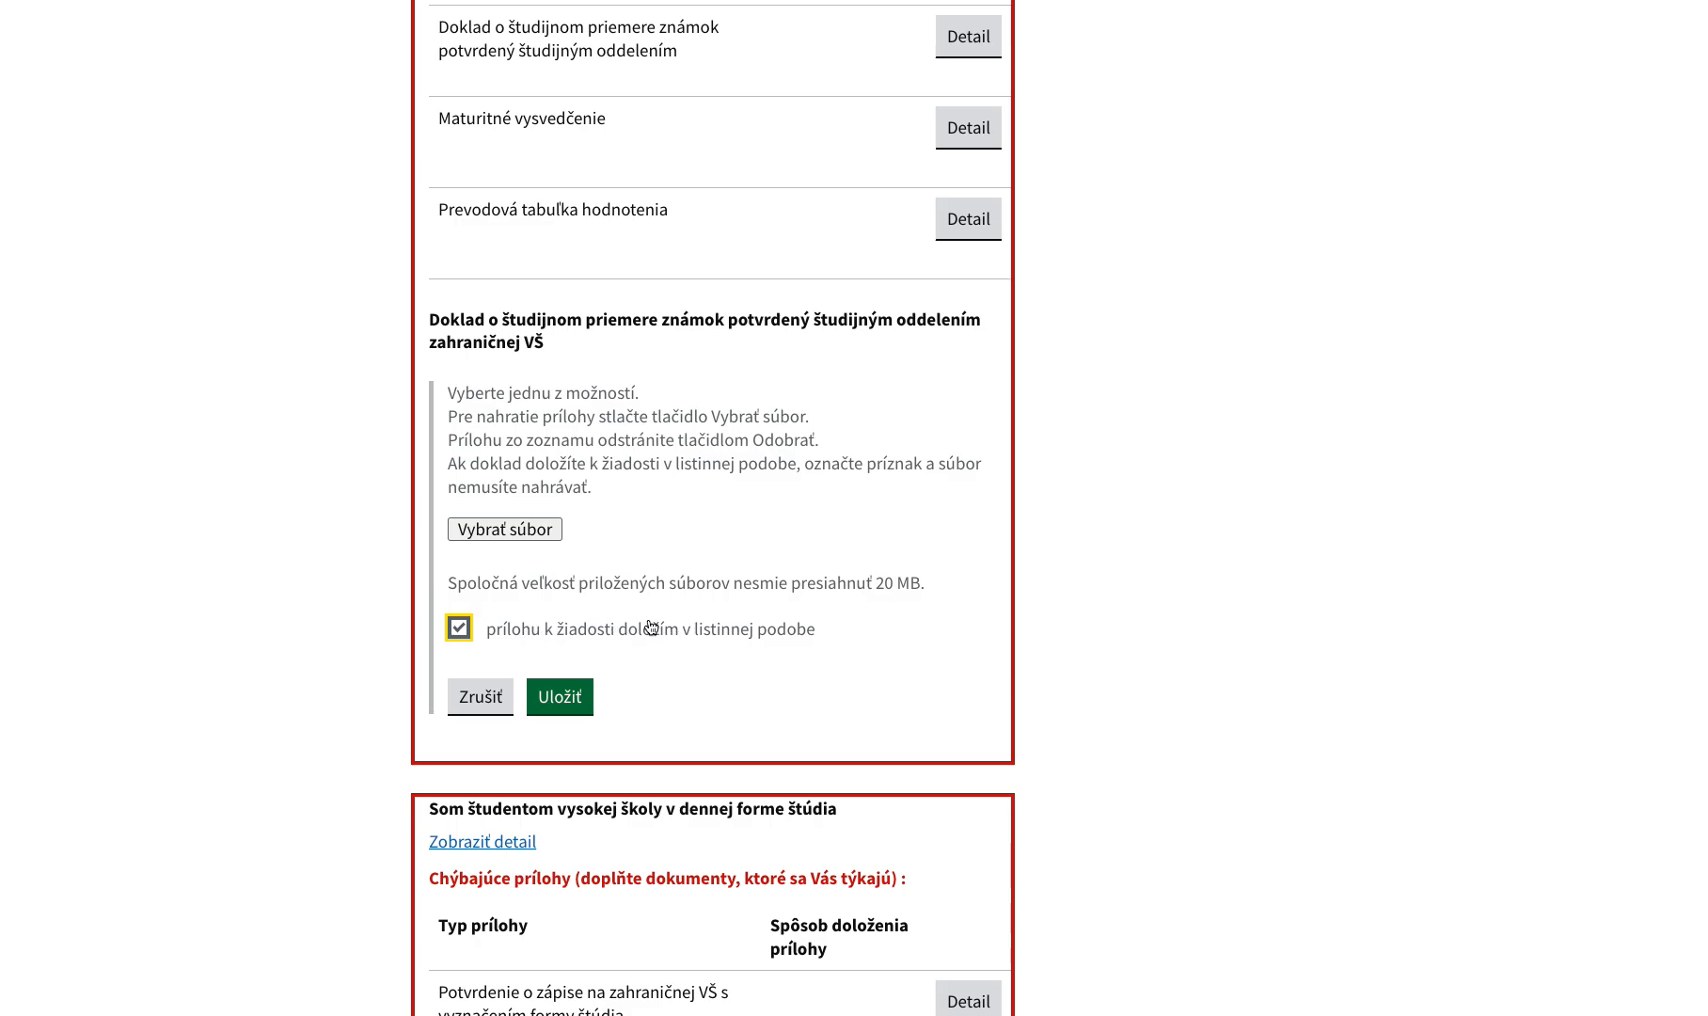
pyautogui.click(590, 697)
pyautogui.scroll(3, 659, 687)
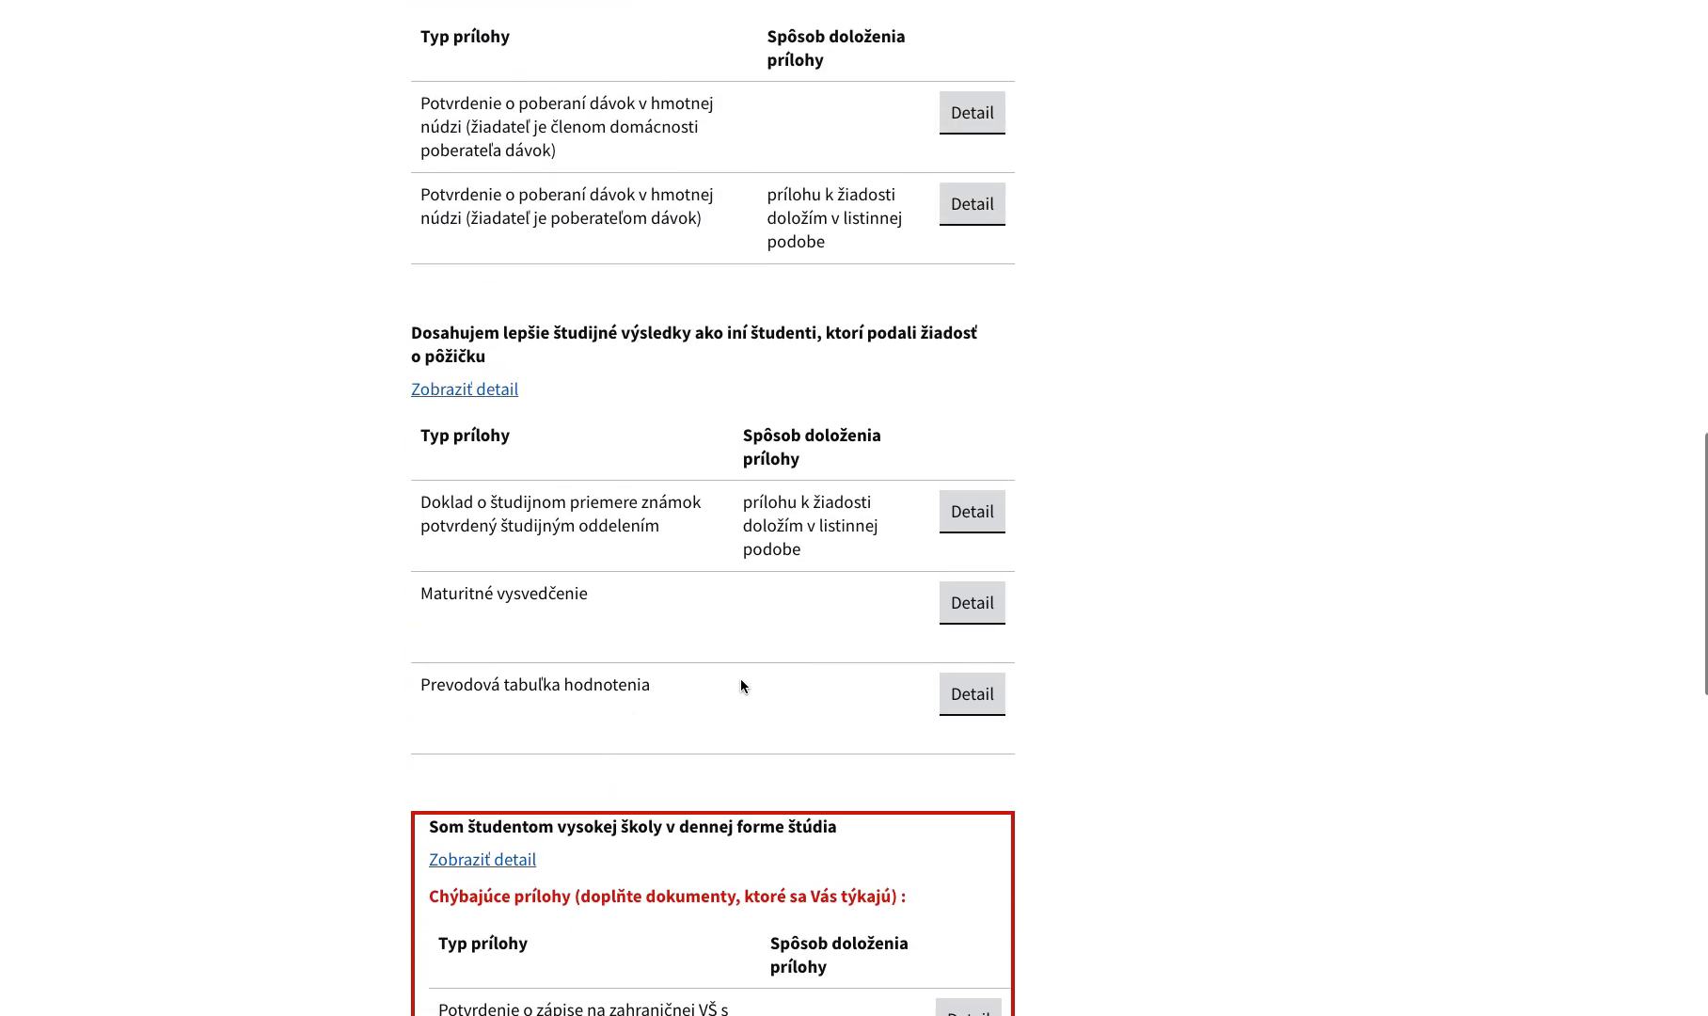
# - Mark the confirmation of full-time study (Potvrdenie o štúdiu dennej formy) as supplied in paper form and save the choice
pyautogui.scroll(-1, 684, 653)
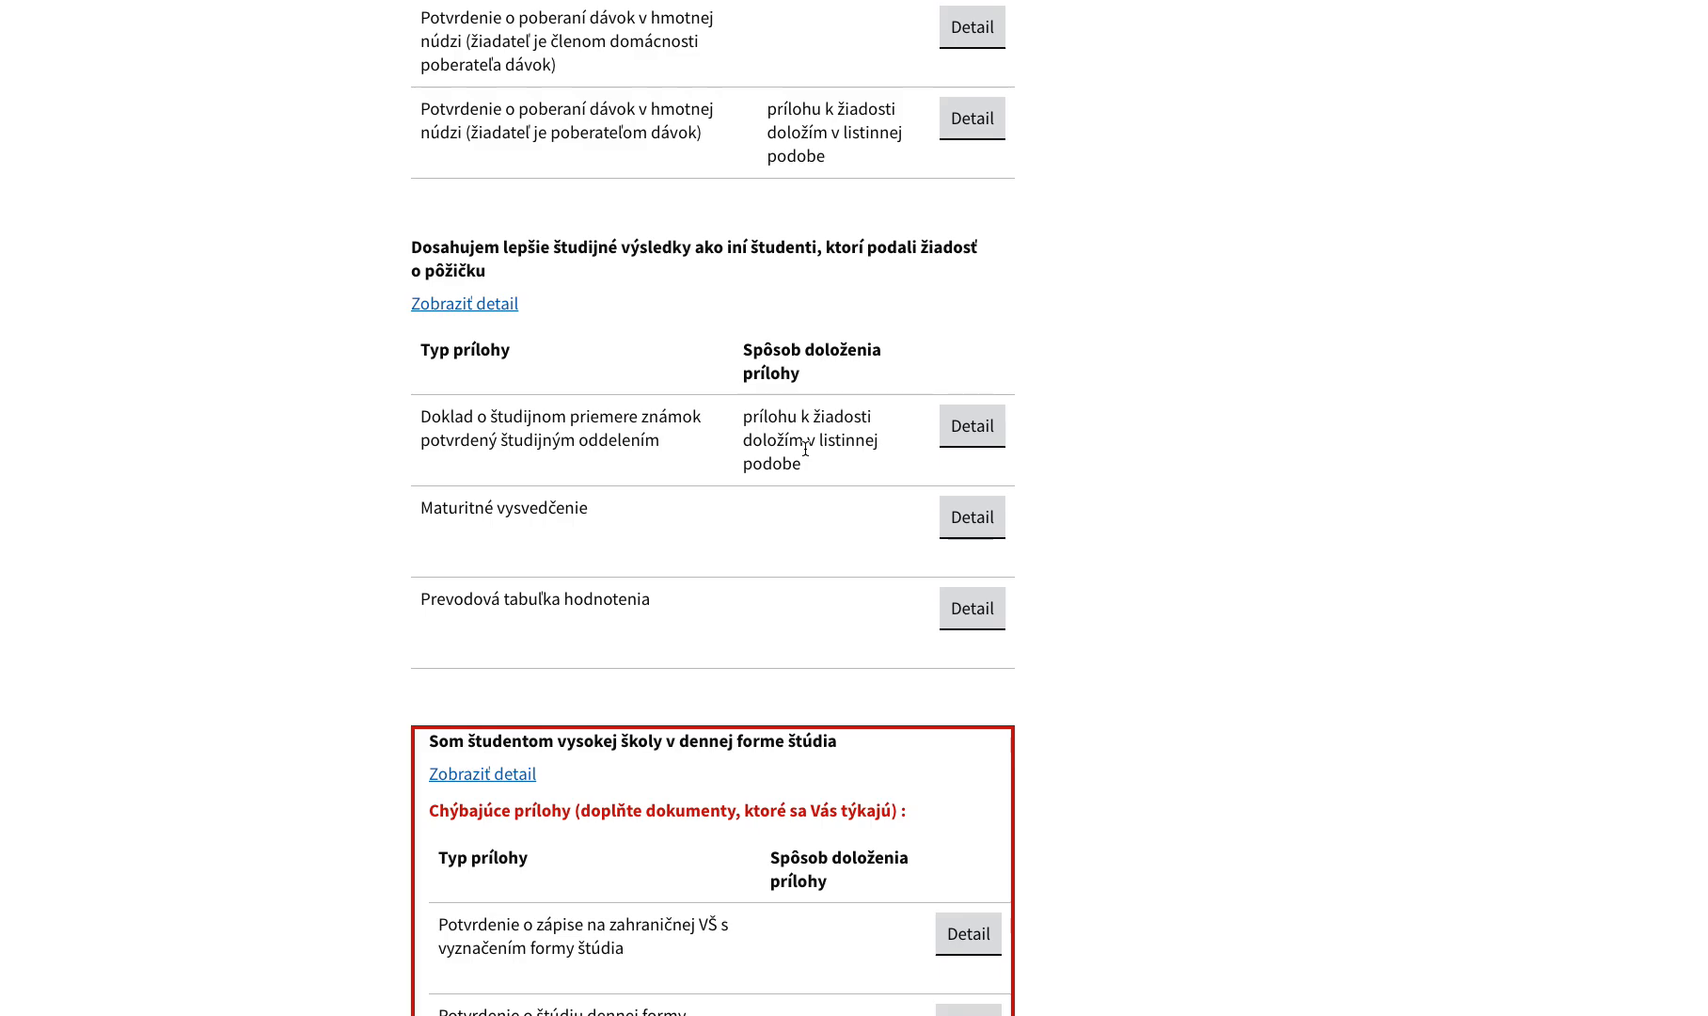
pyautogui.scroll(-1, 765, 523)
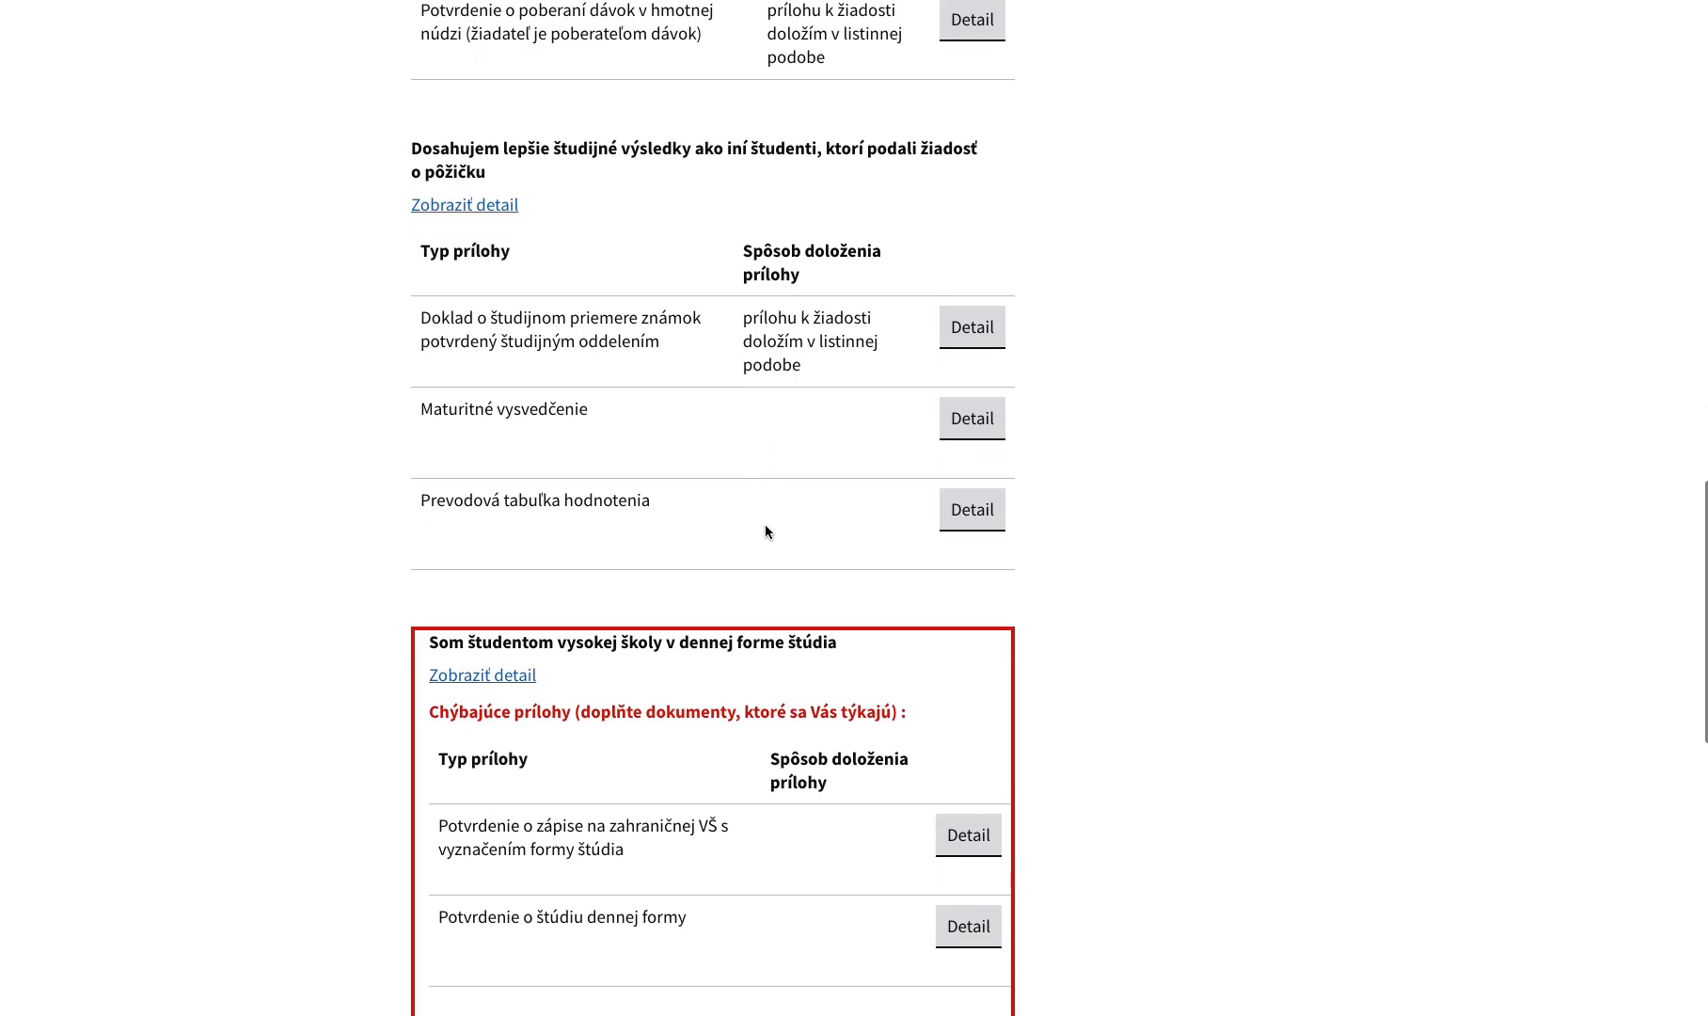
pyautogui.scroll(-2, 738, 743)
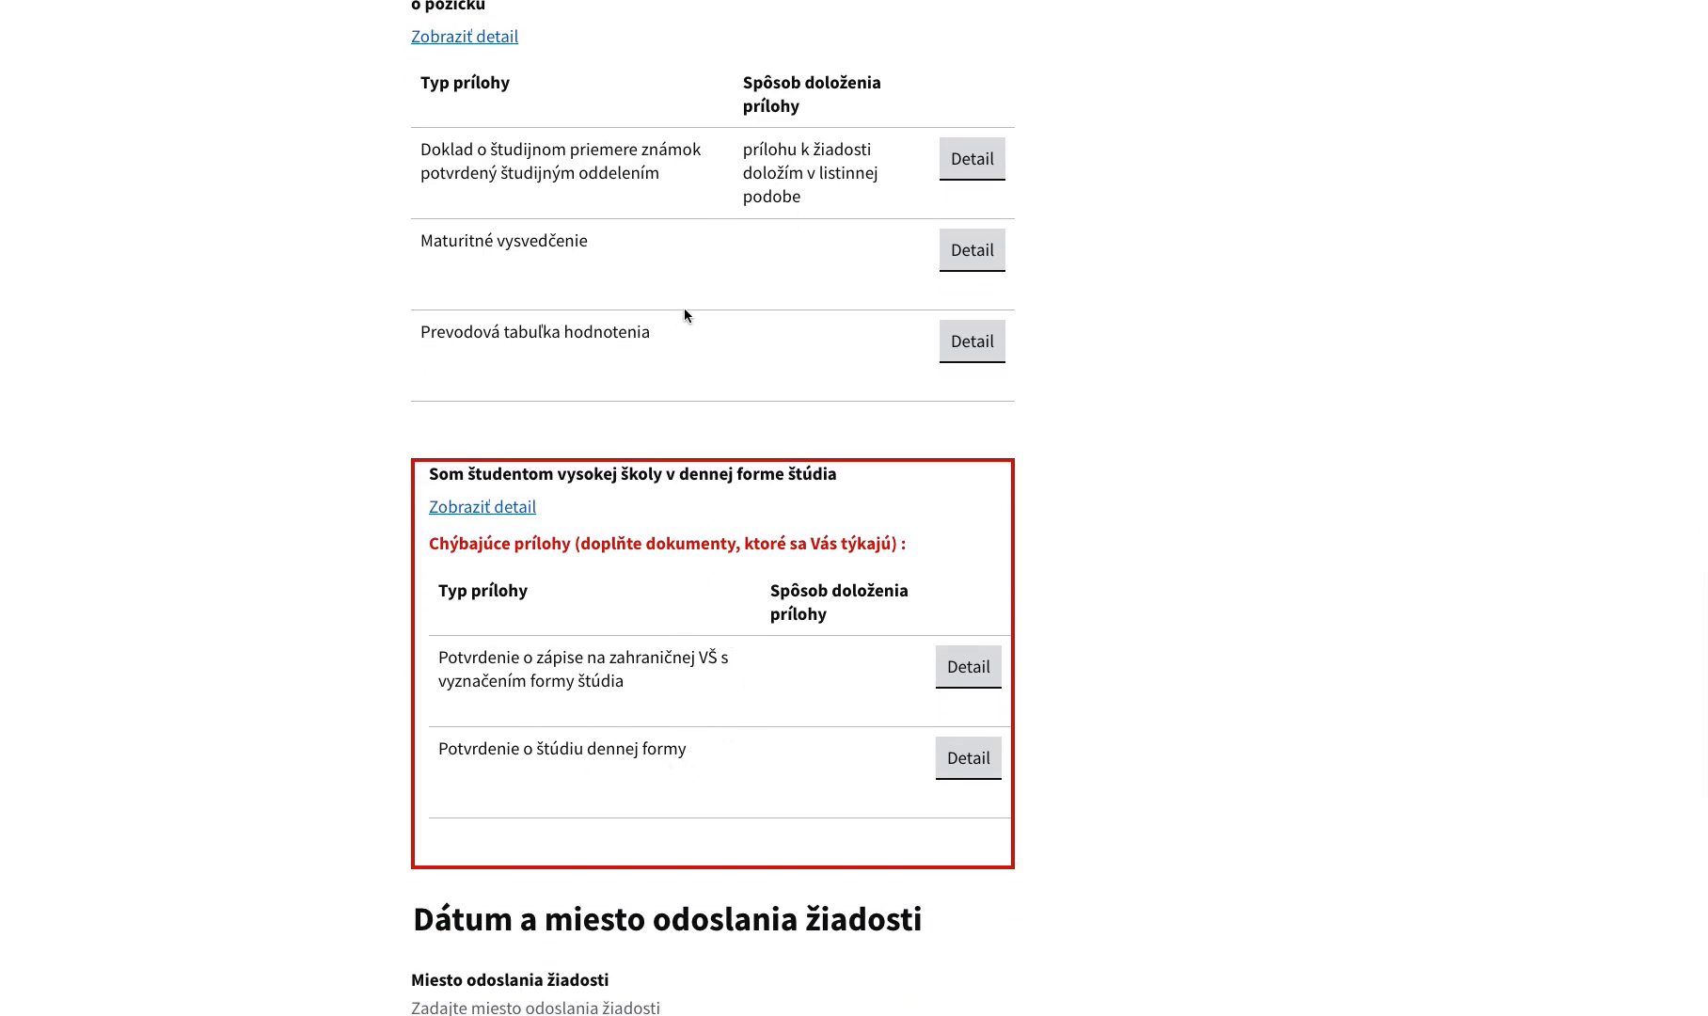
pyautogui.scroll(3, 686, 318)
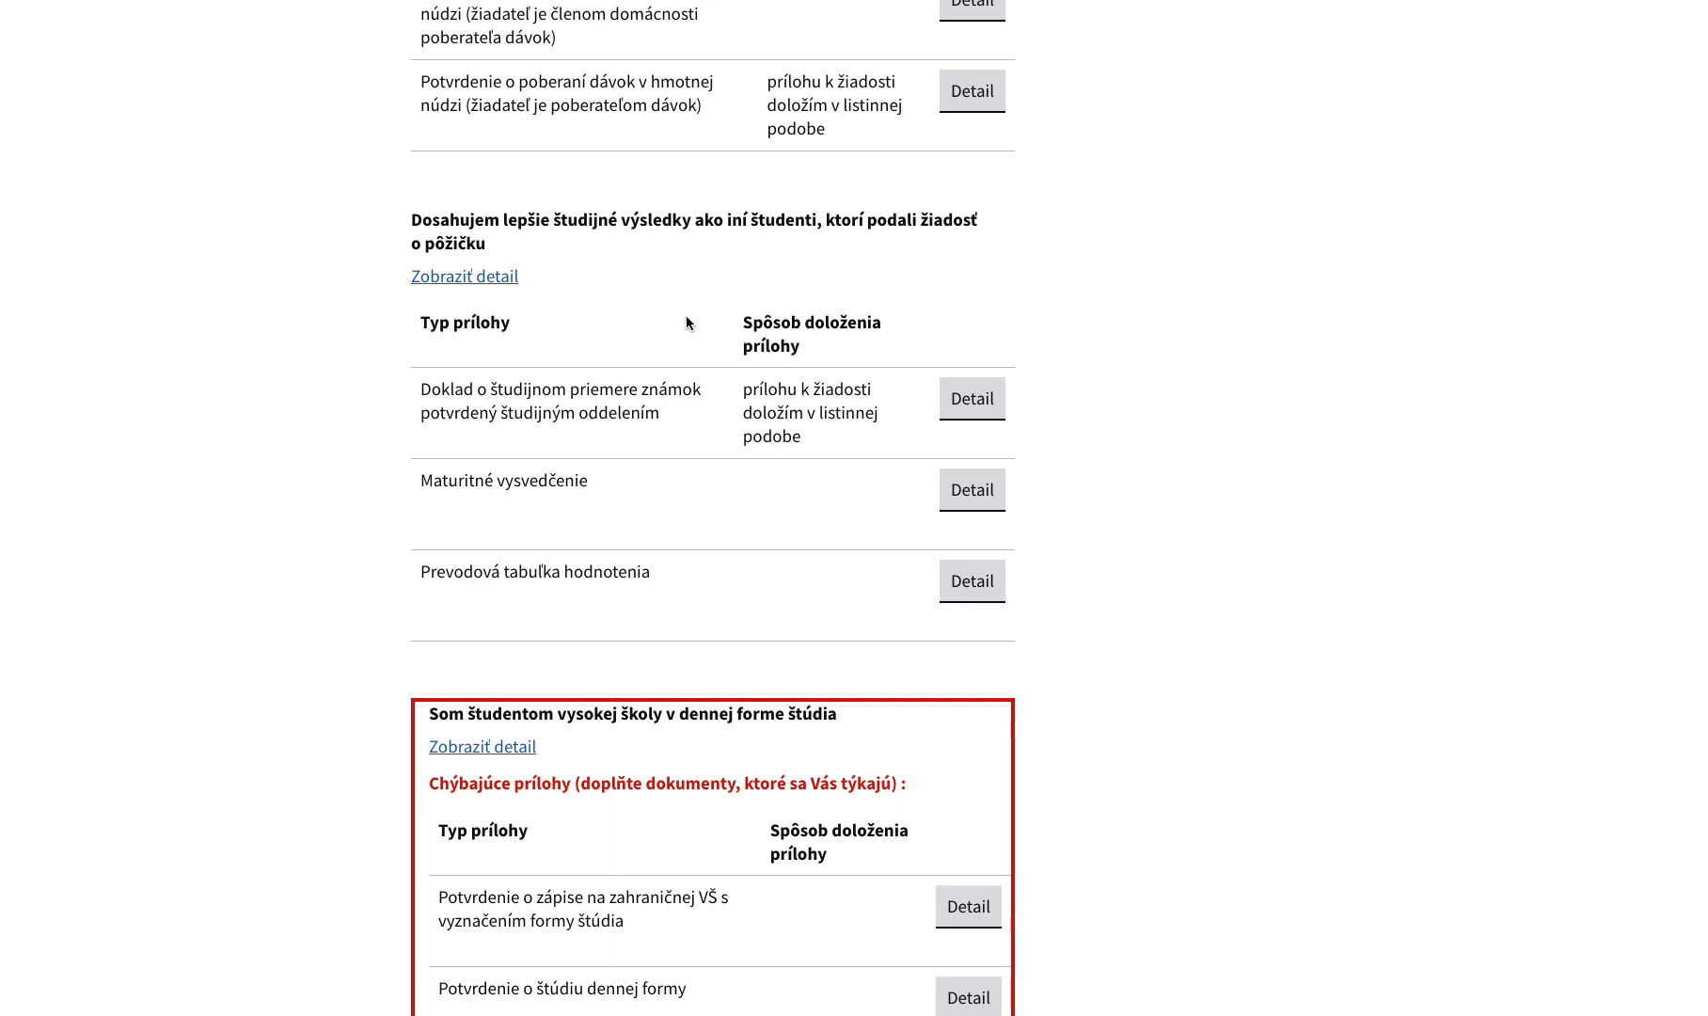
pyautogui.scroll(-3, 730, 570)
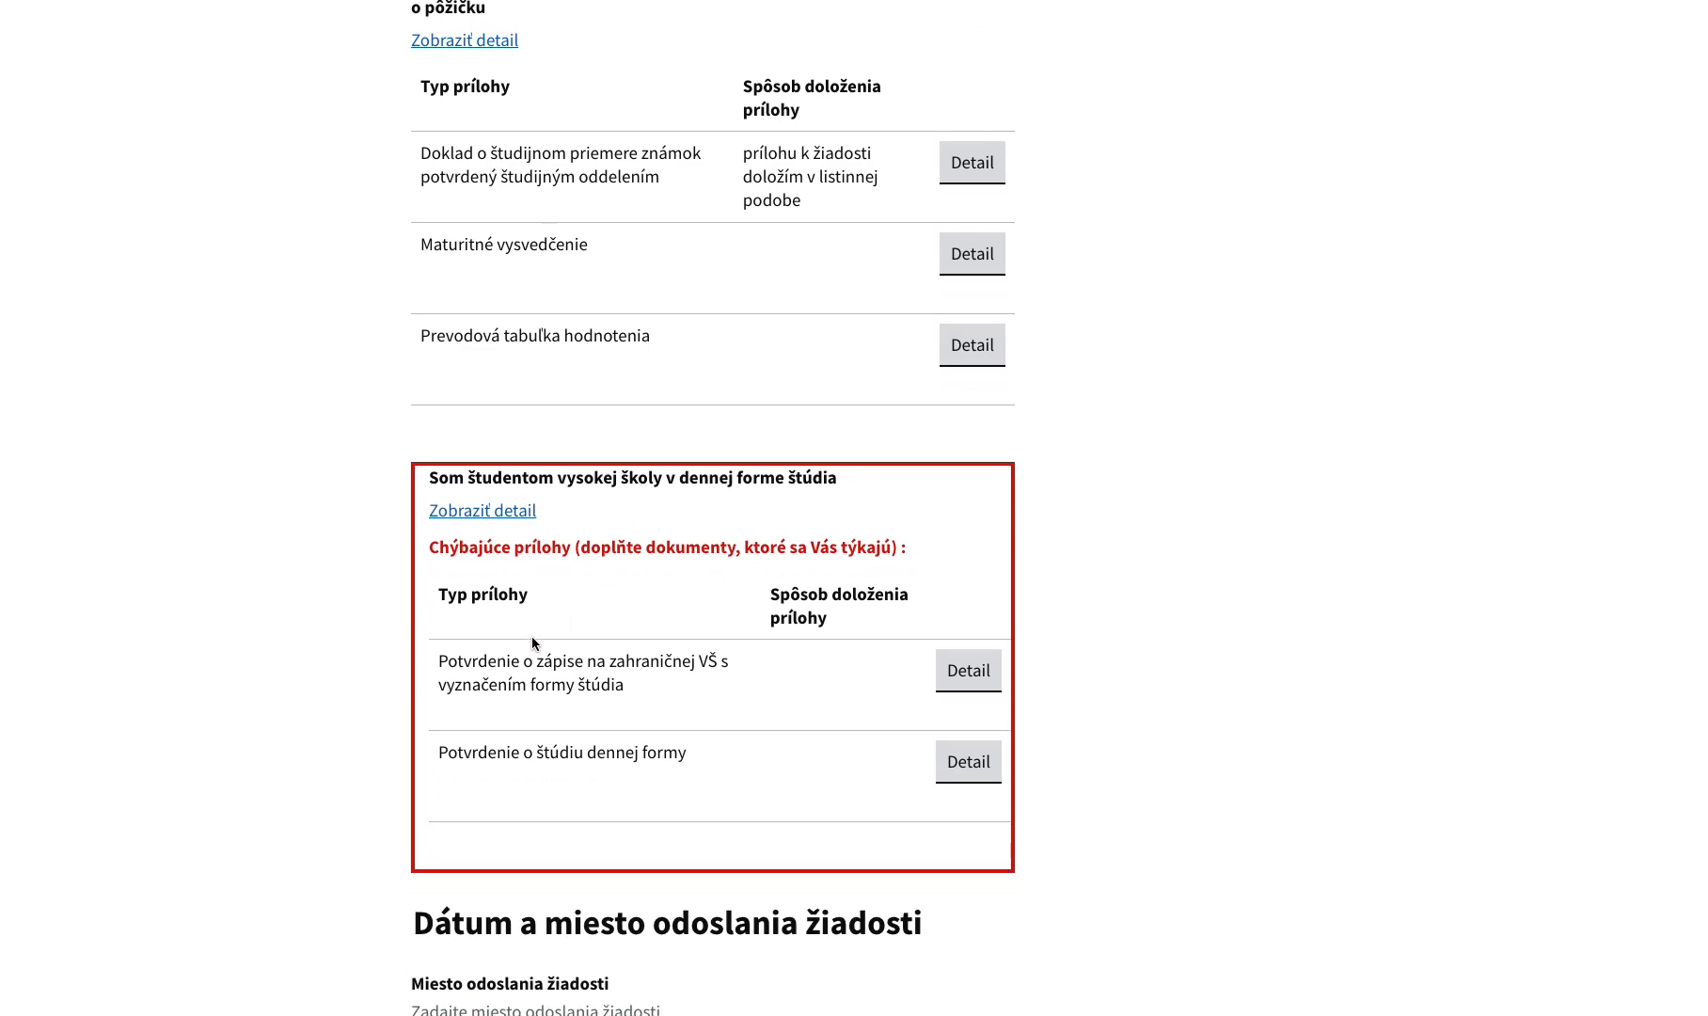
pyautogui.scroll(-1, 530, 640)
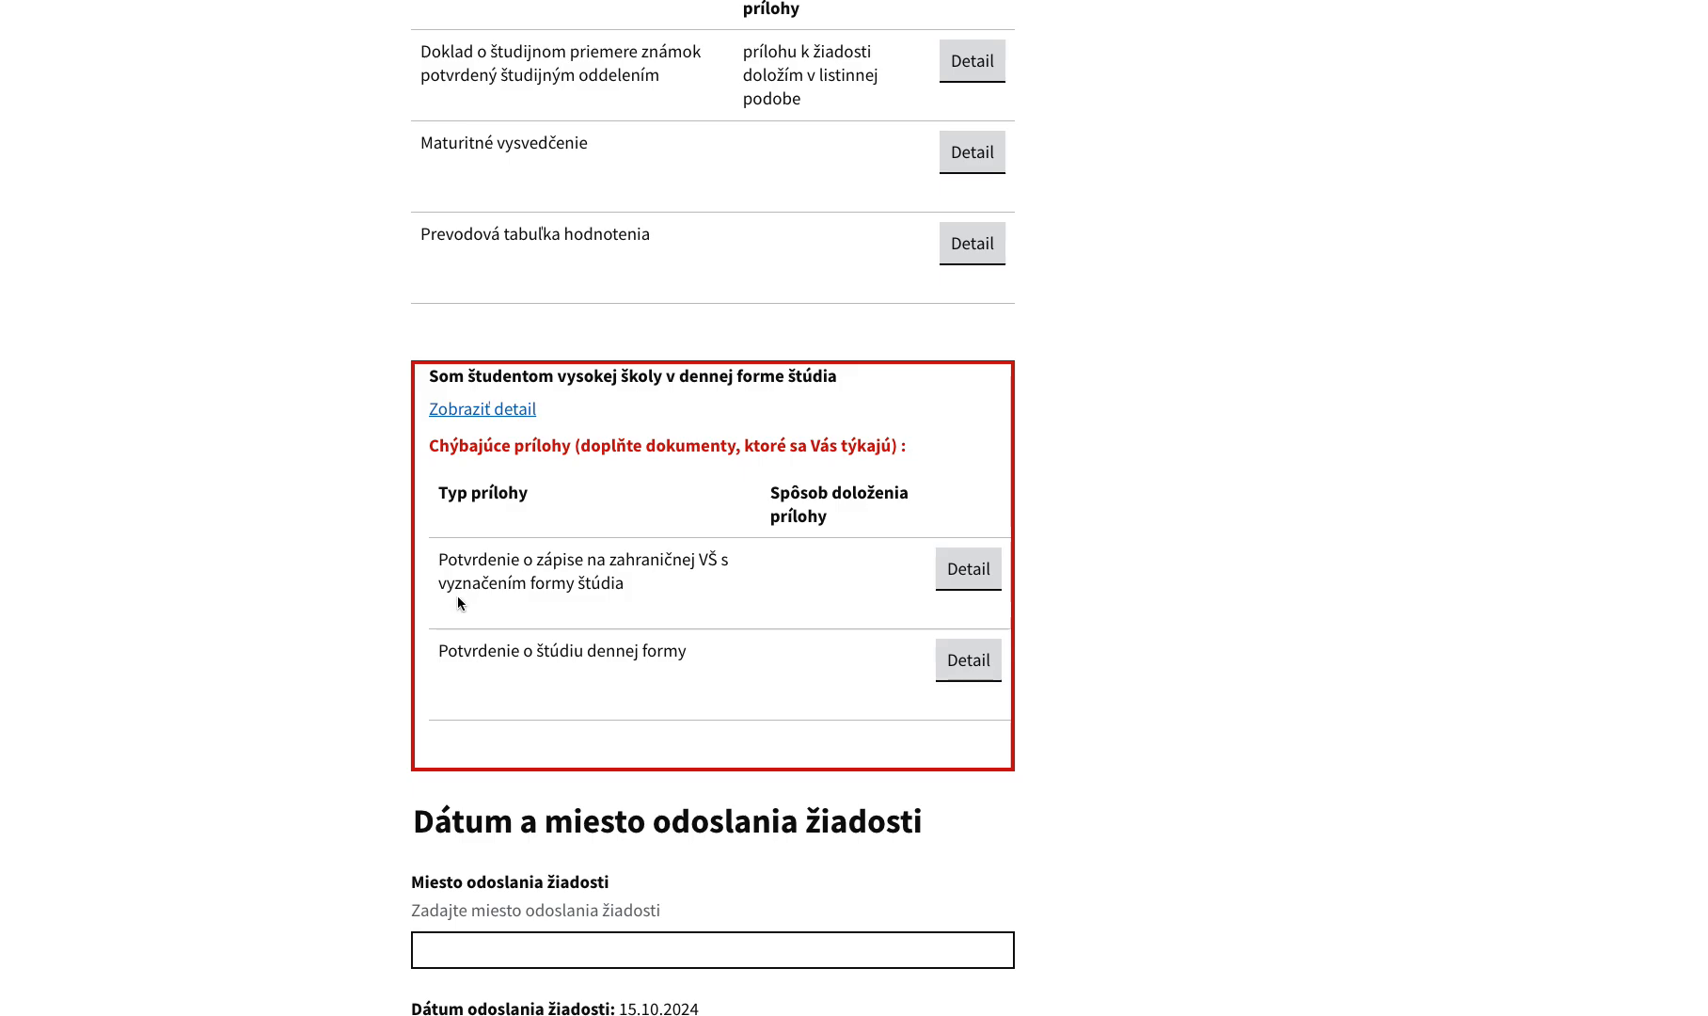
pyautogui.click(968, 660)
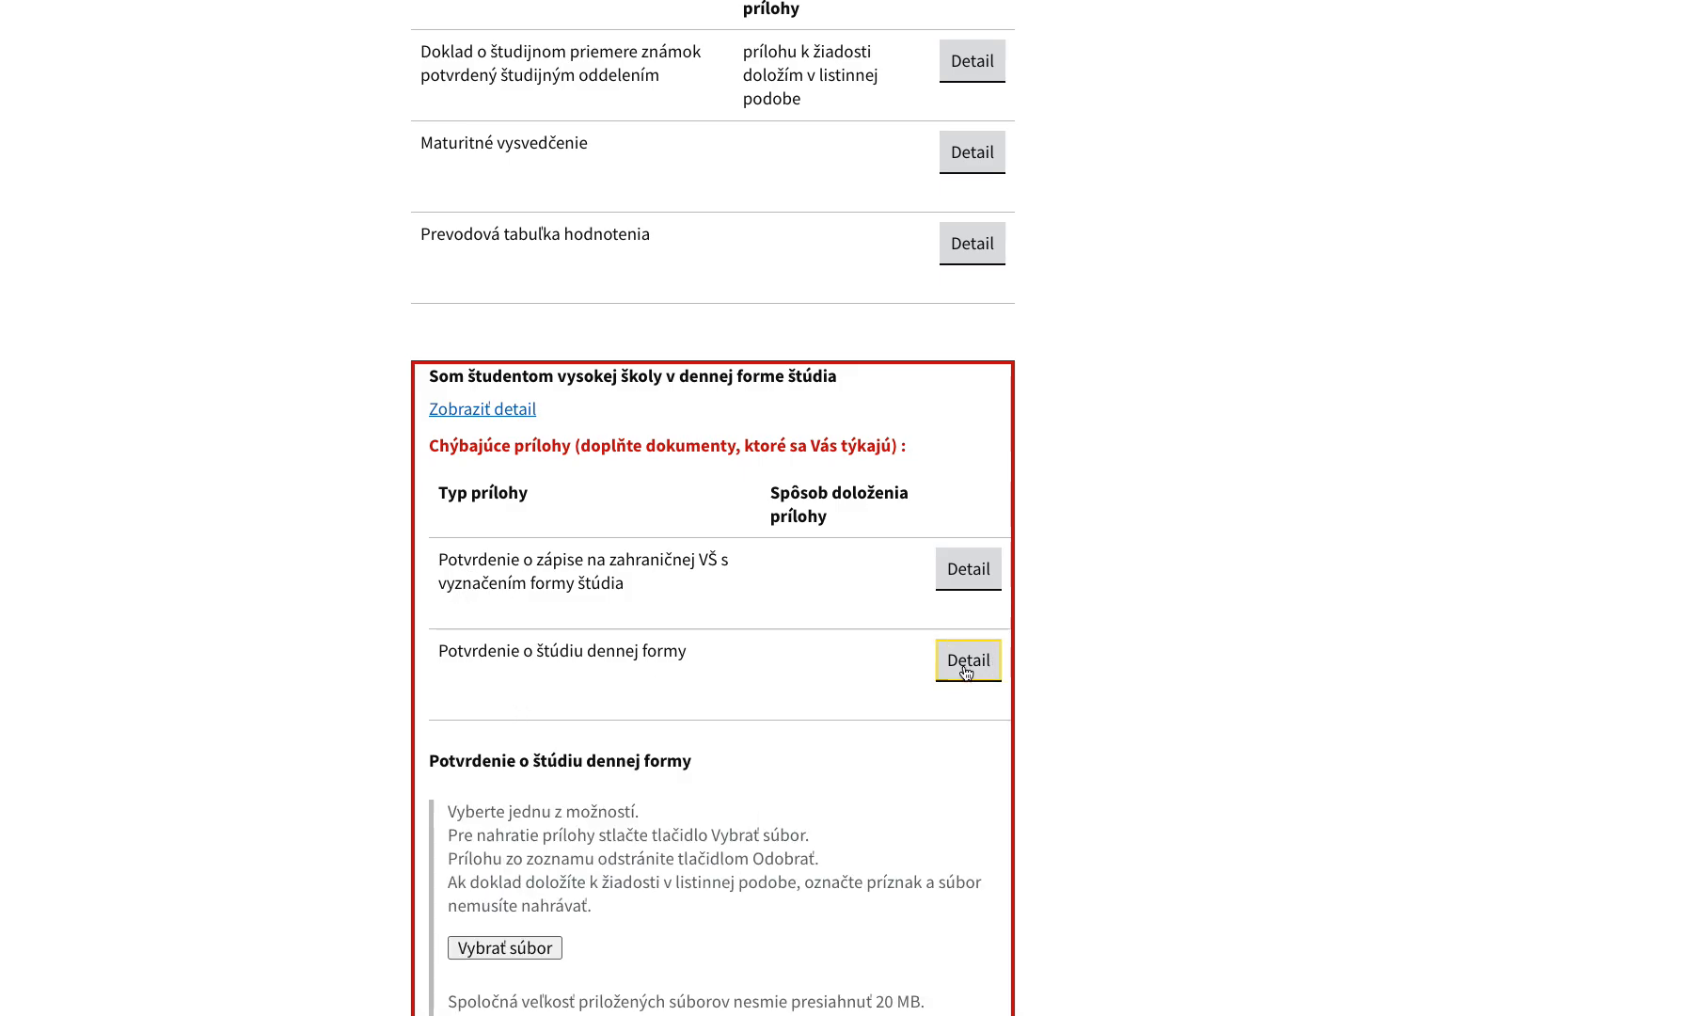
pyautogui.scroll(-5, 640, 622)
pyautogui.click(459, 618)
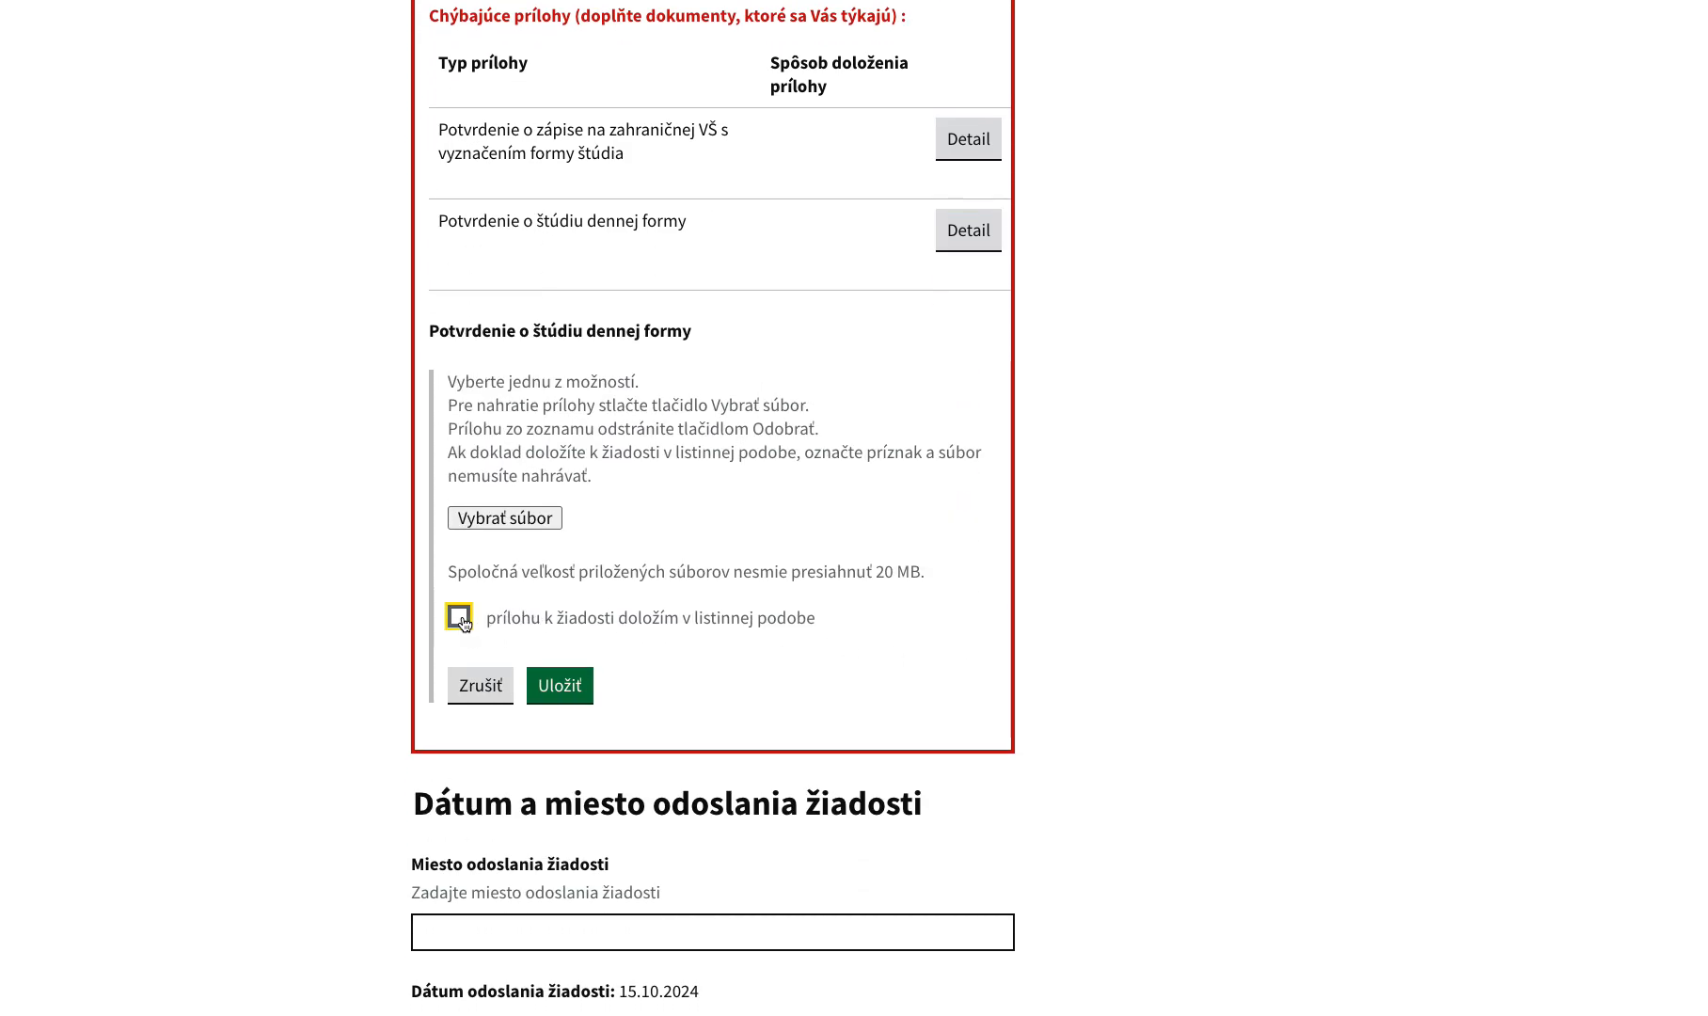
pyautogui.click(563, 685)
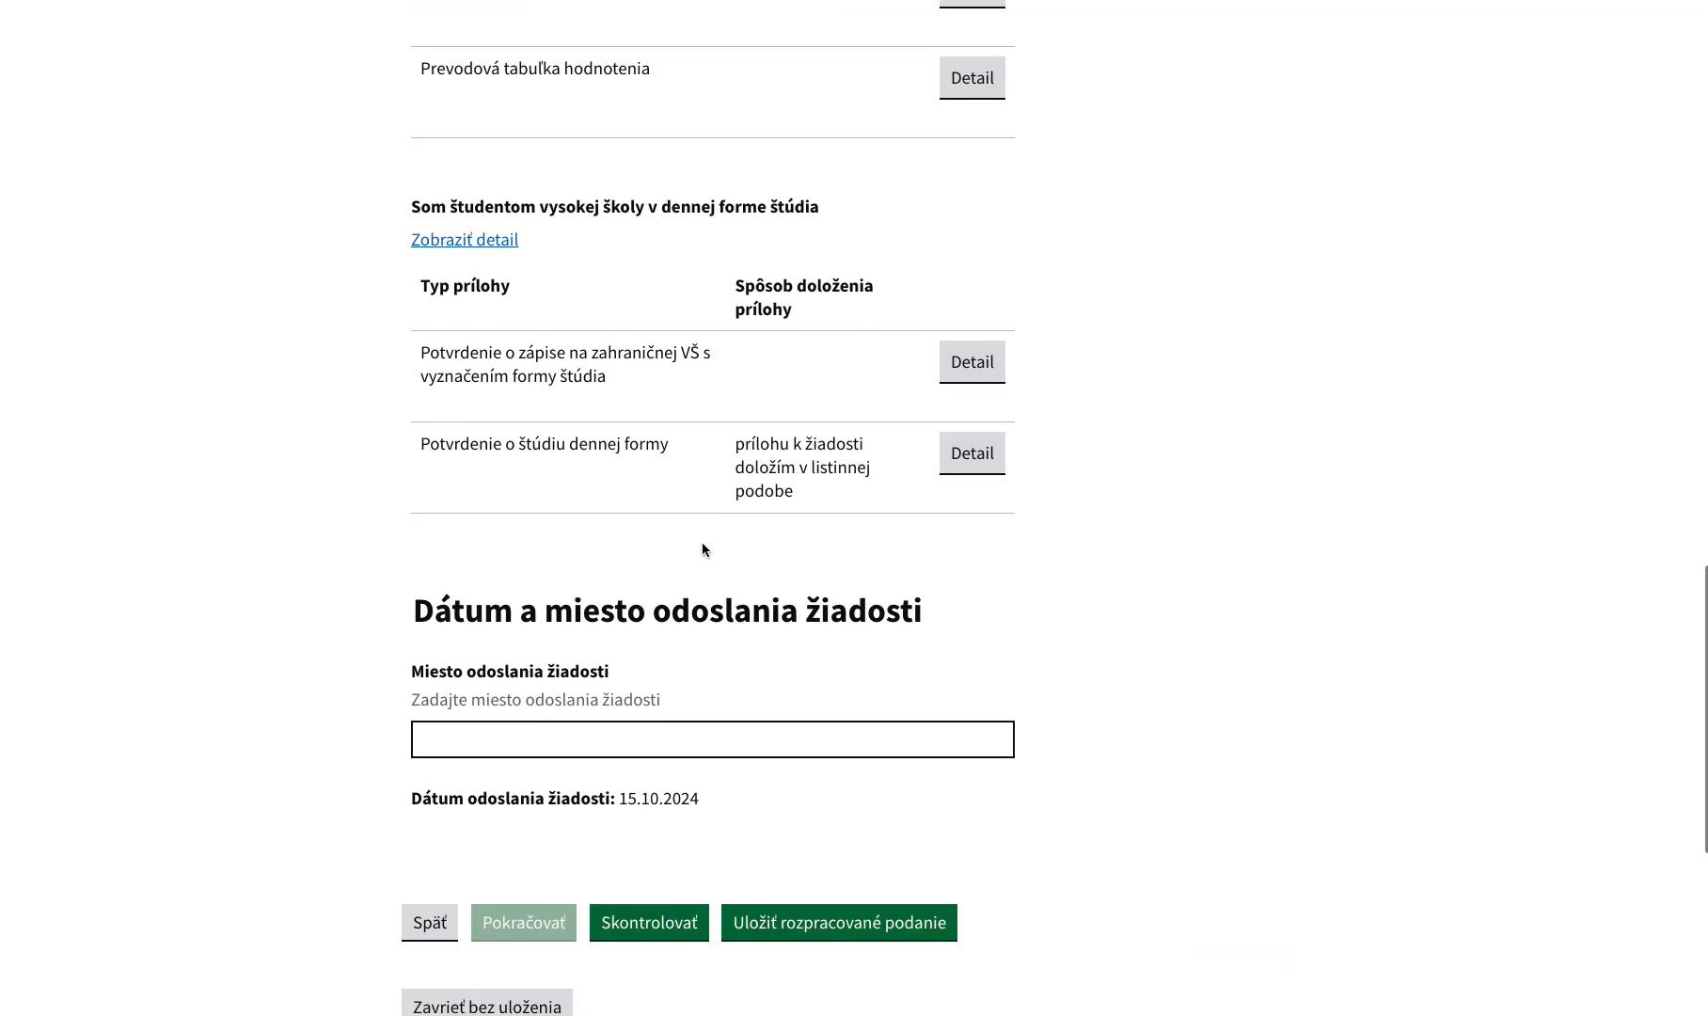
# - Set the place of submission to Bratislava and continue to the application summary
pyautogui.scroll(1, 875, 461)
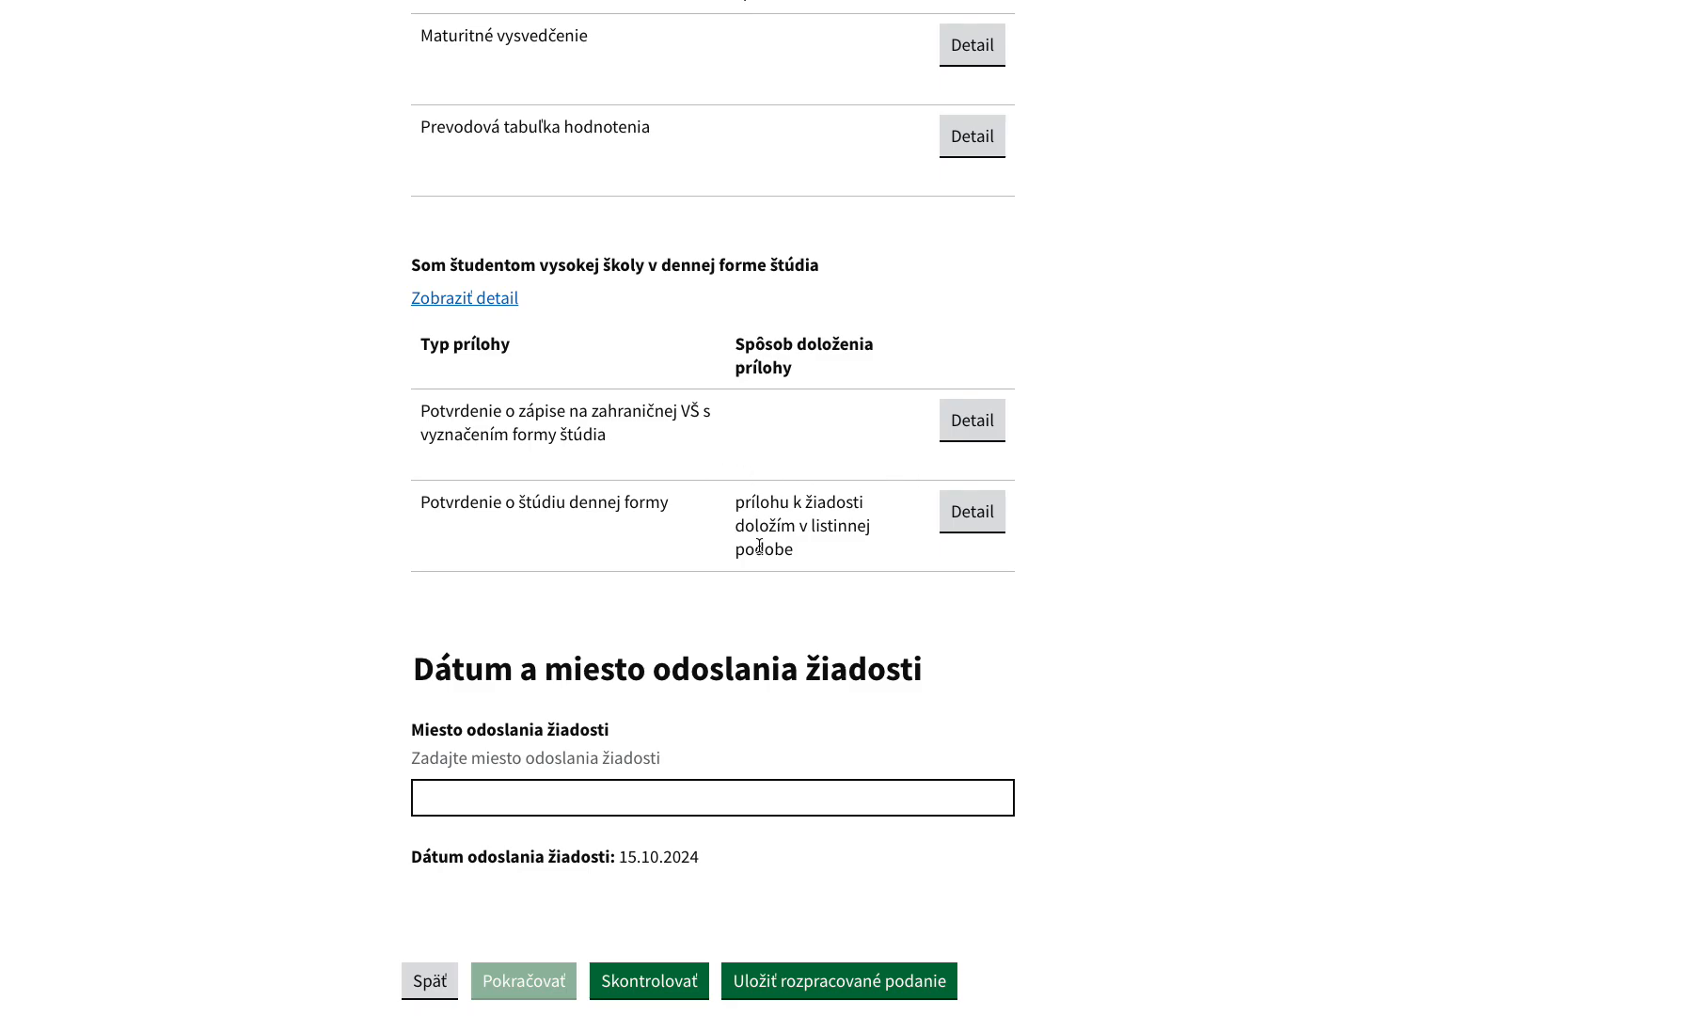
pyautogui.scroll(-2, 752, 550)
pyautogui.click(499, 677)
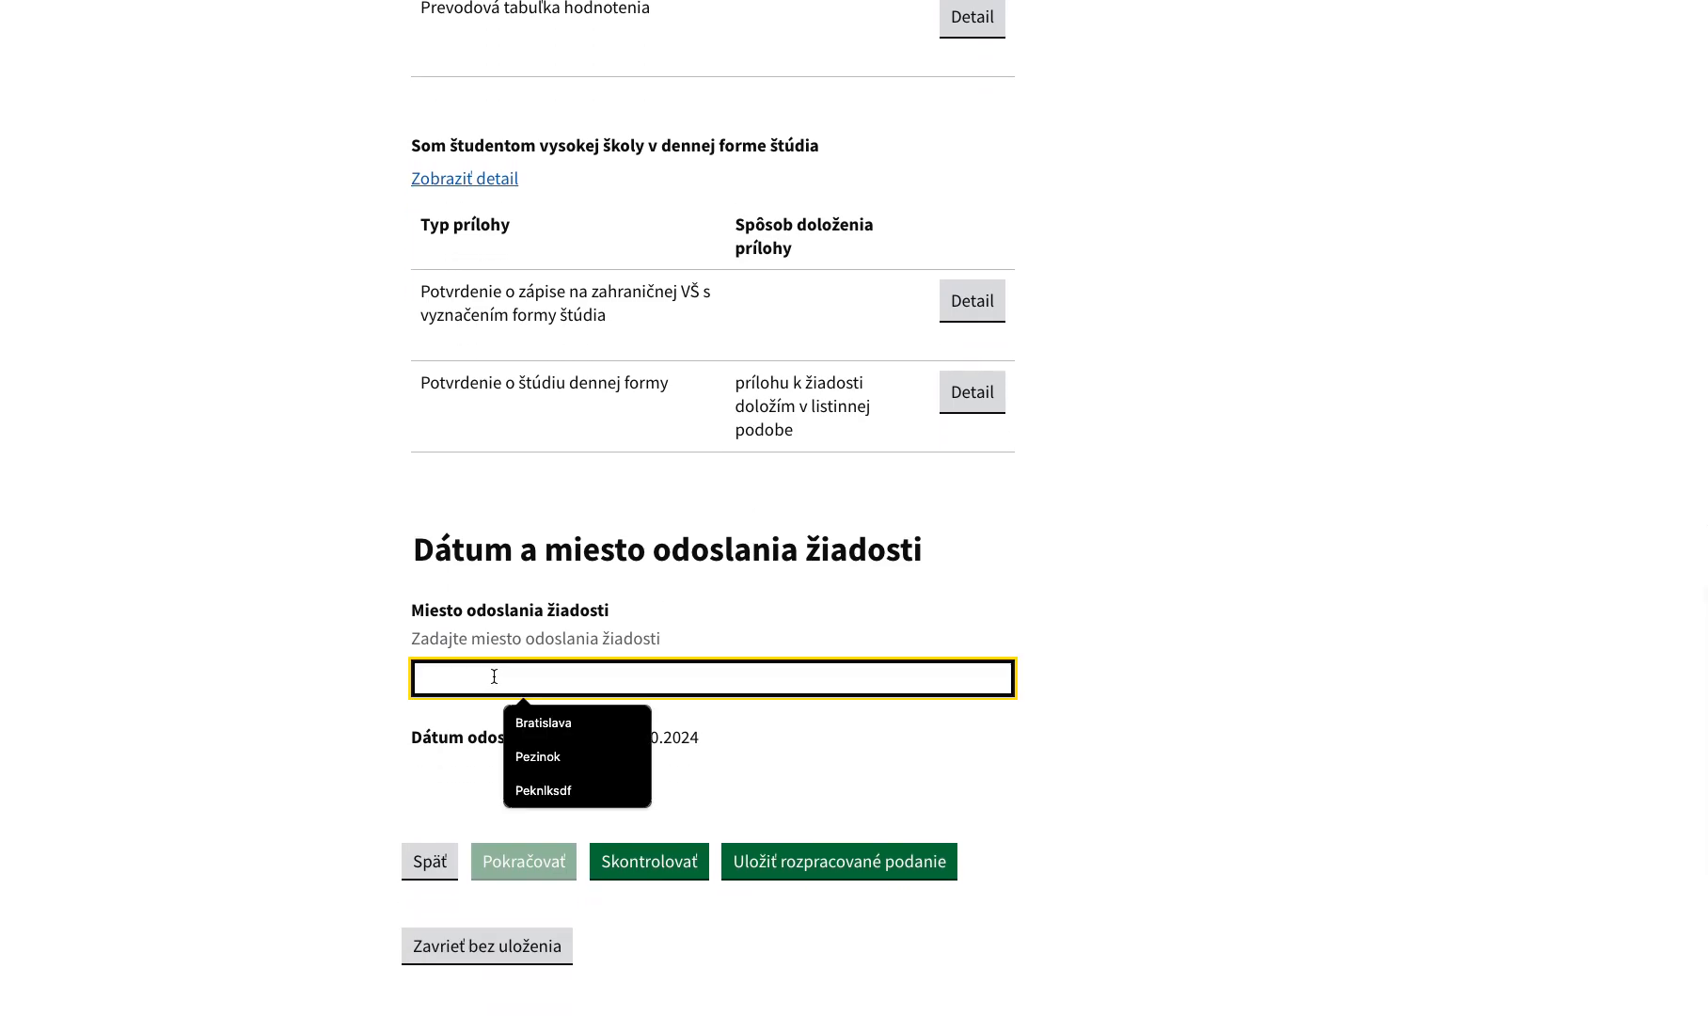
pyautogui.click(589, 720)
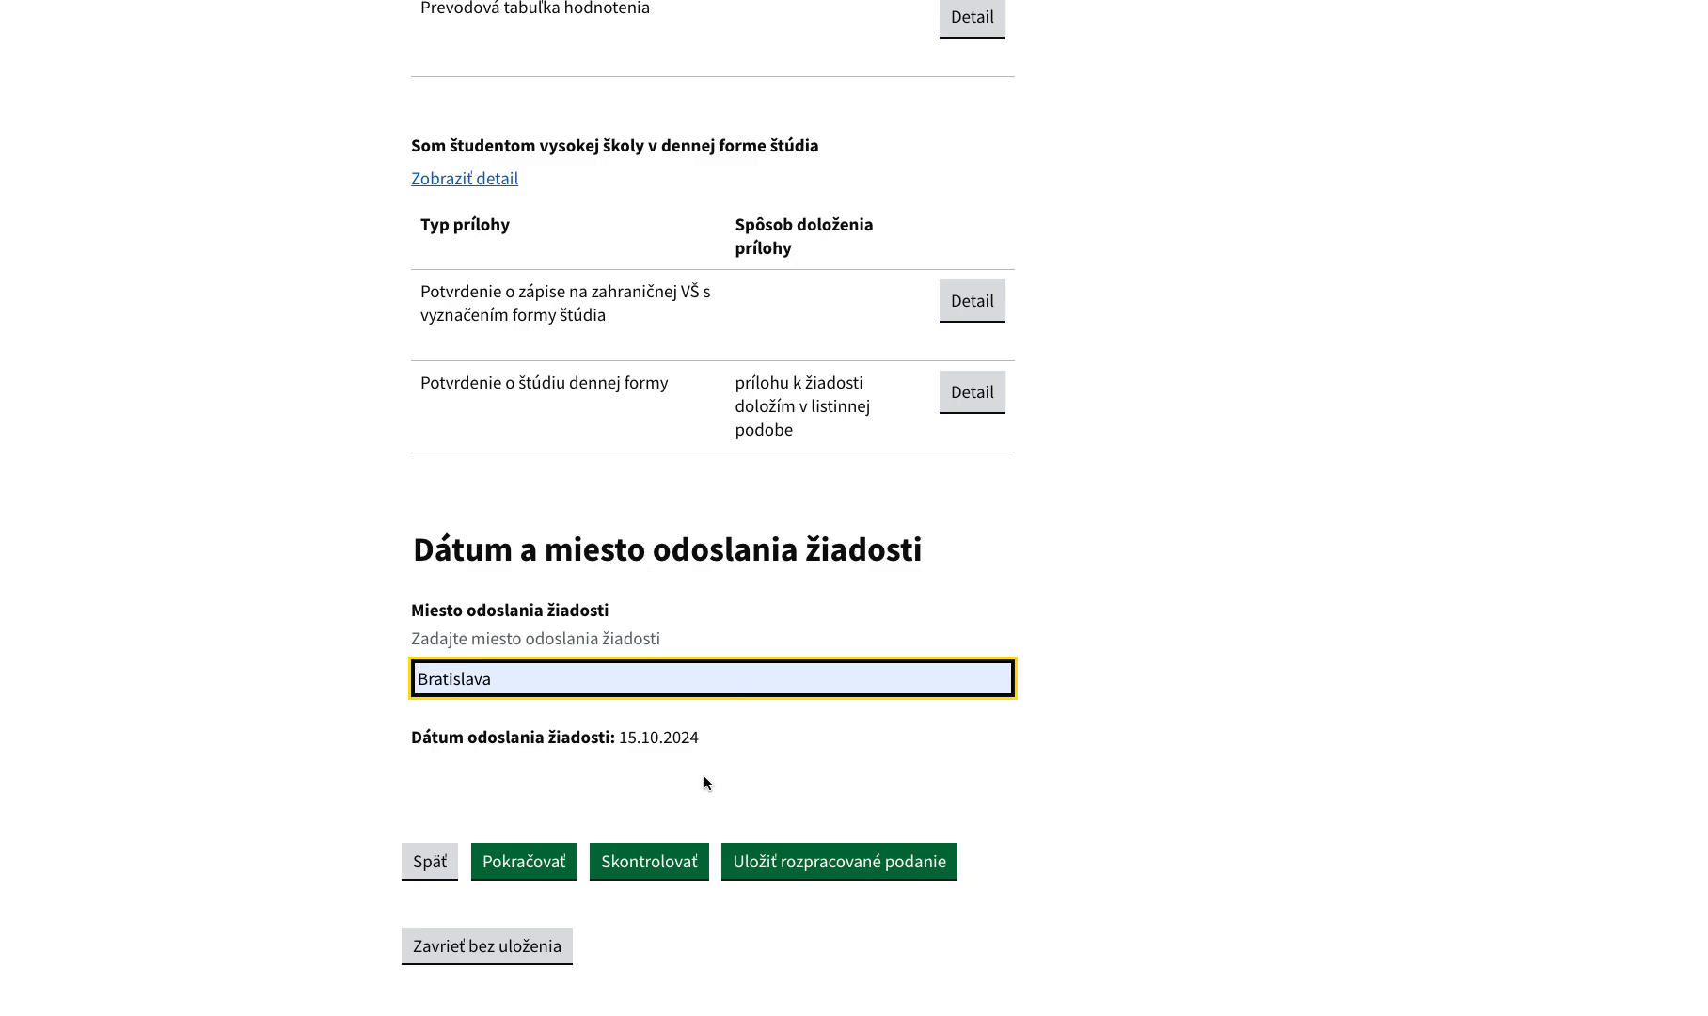
pyautogui.scroll(-1, 551, 780)
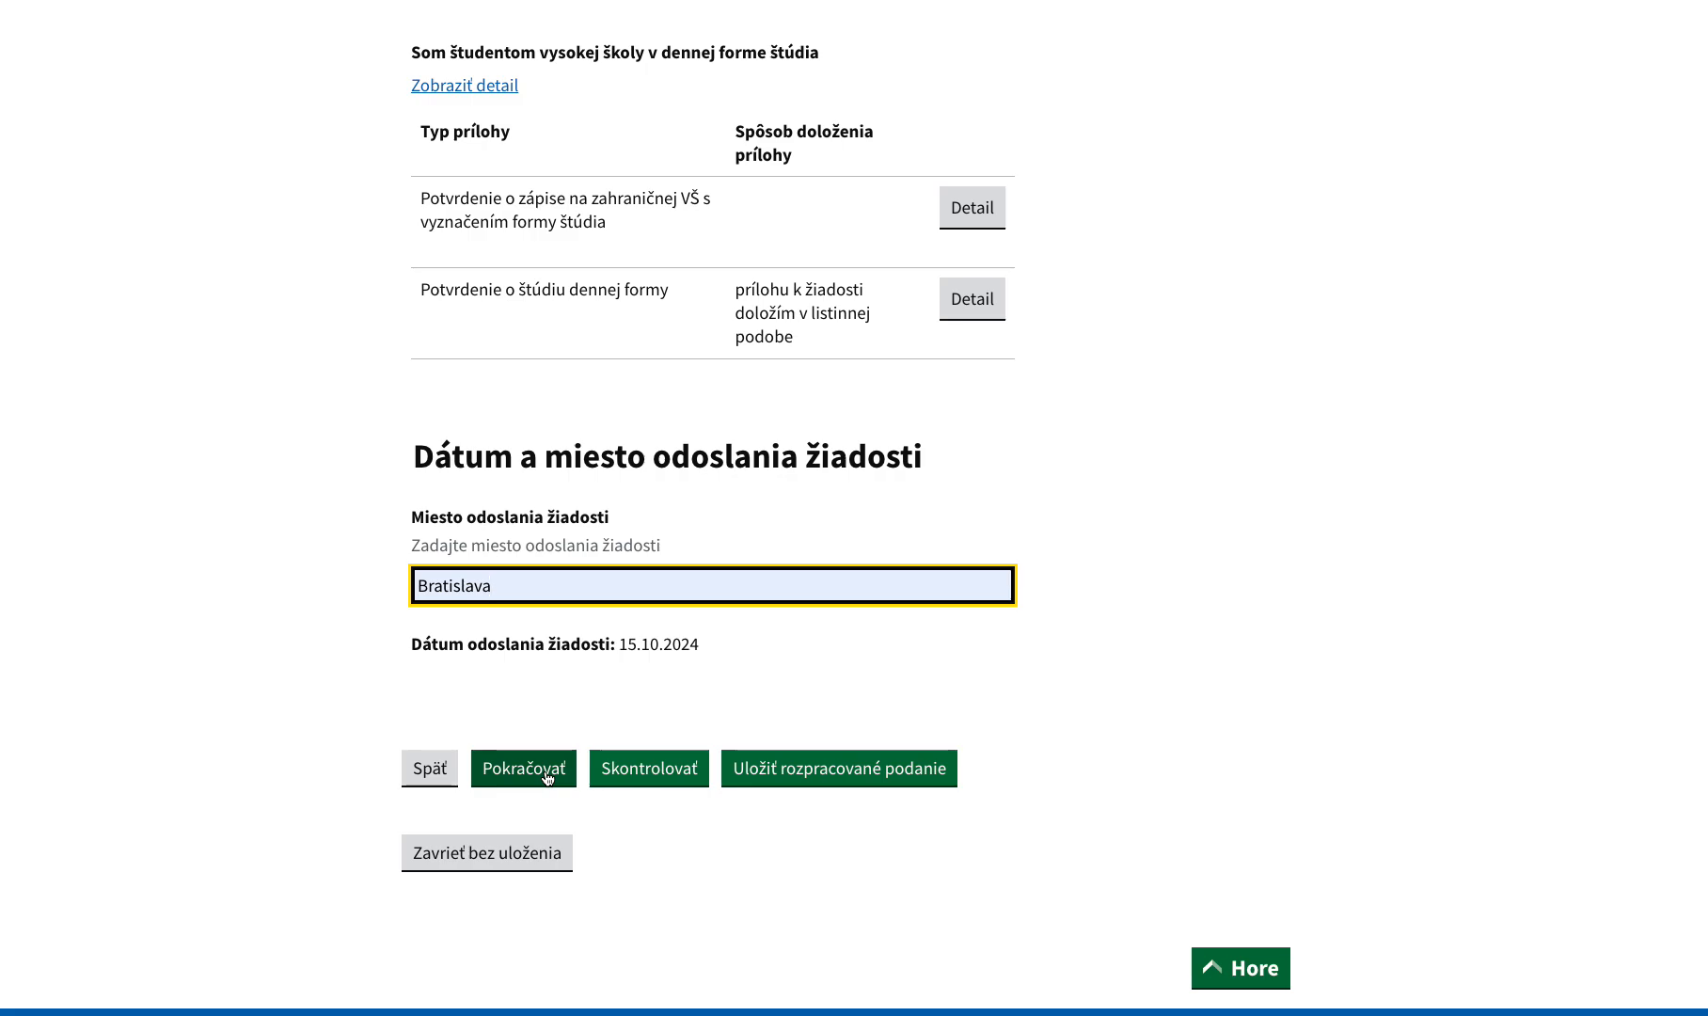
pyautogui.scroll(-1, 547, 777)
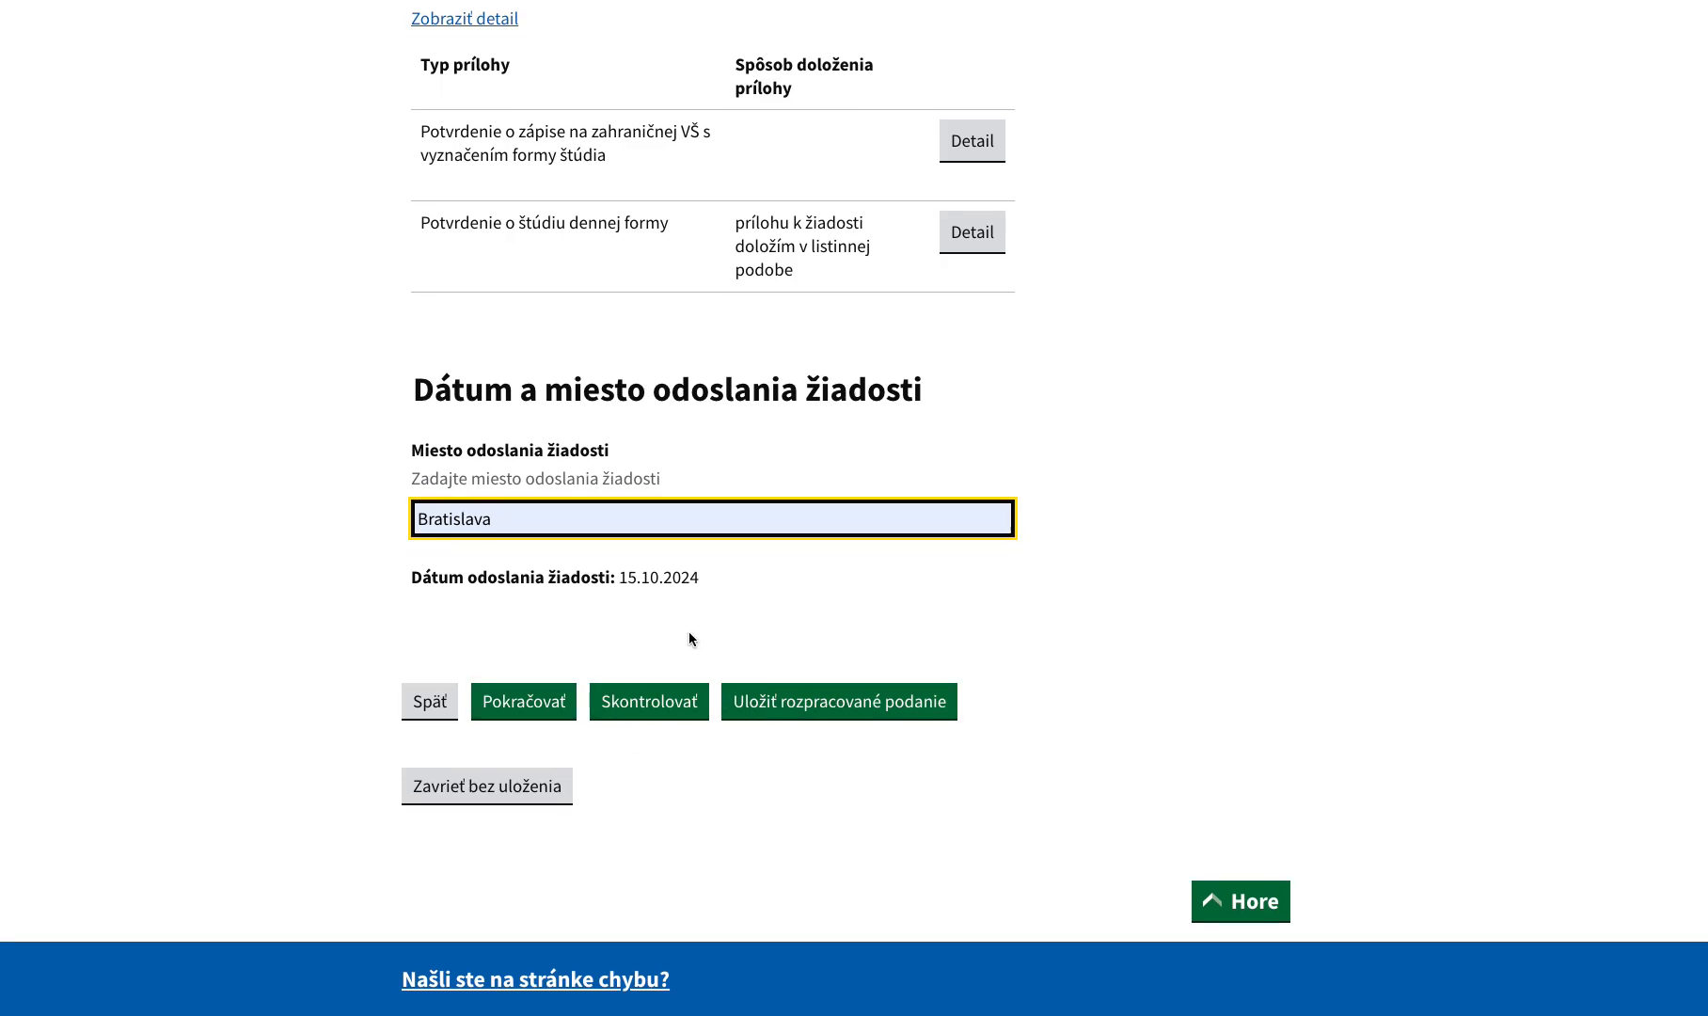
pyautogui.scroll(20, 797, 637)
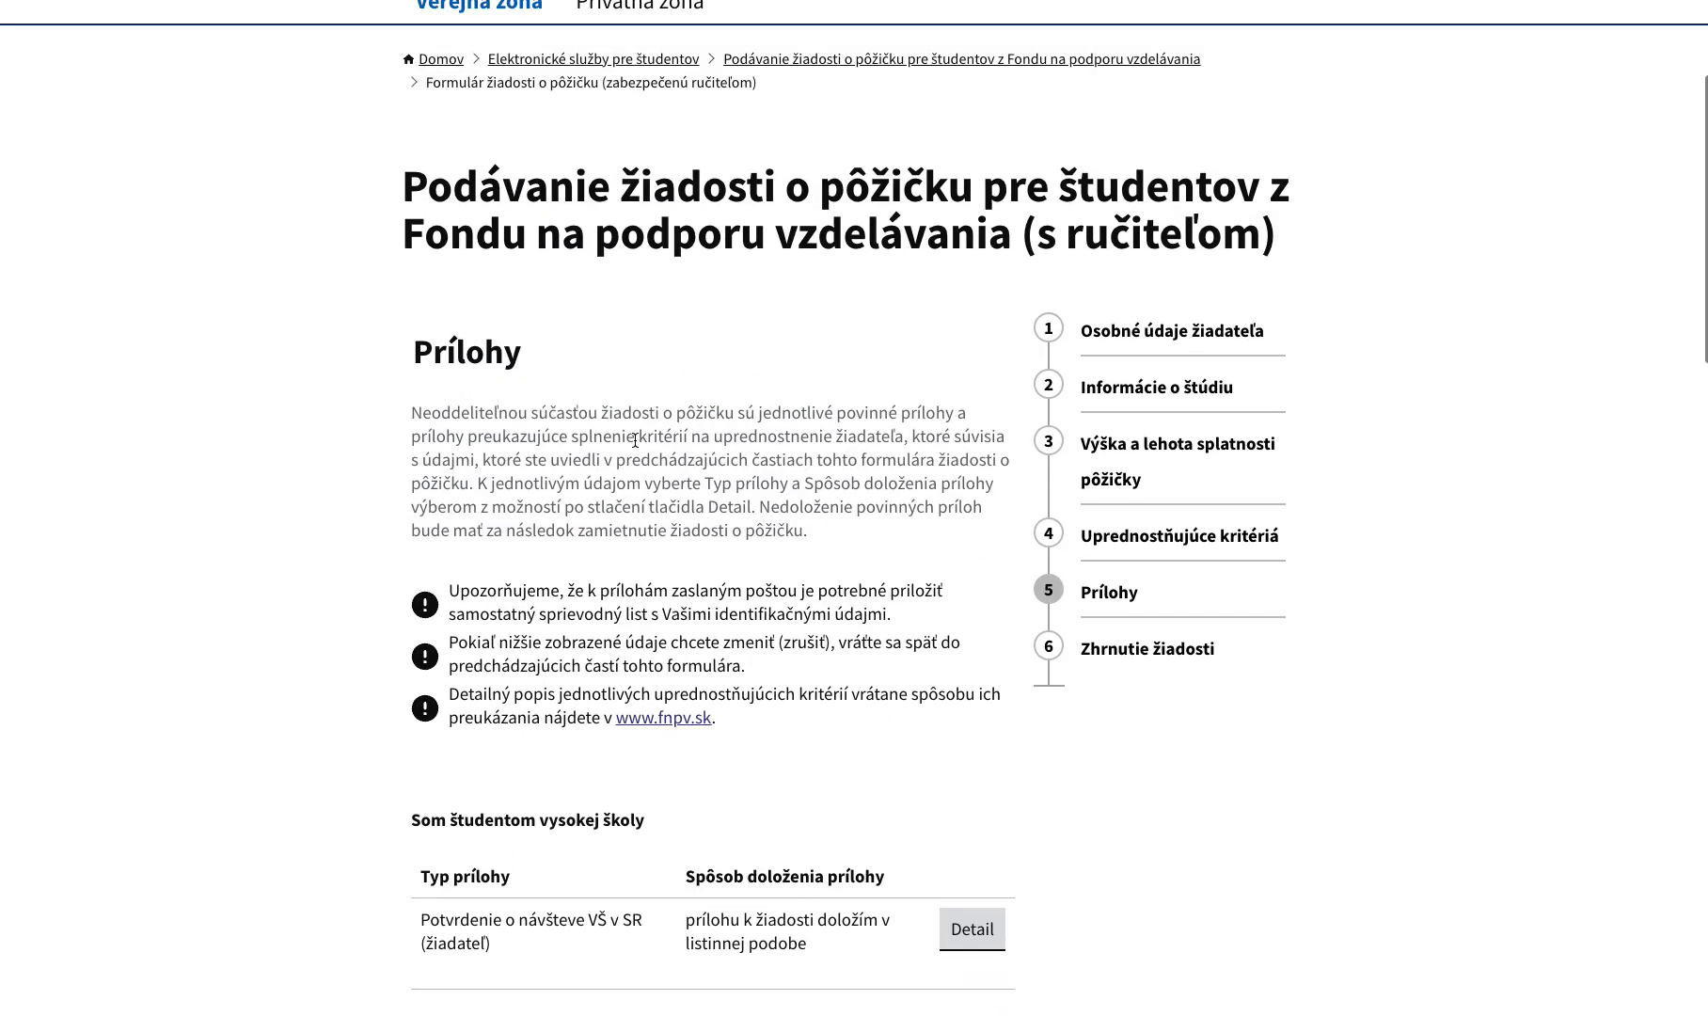
pyautogui.scroll(-20, 636, 442)
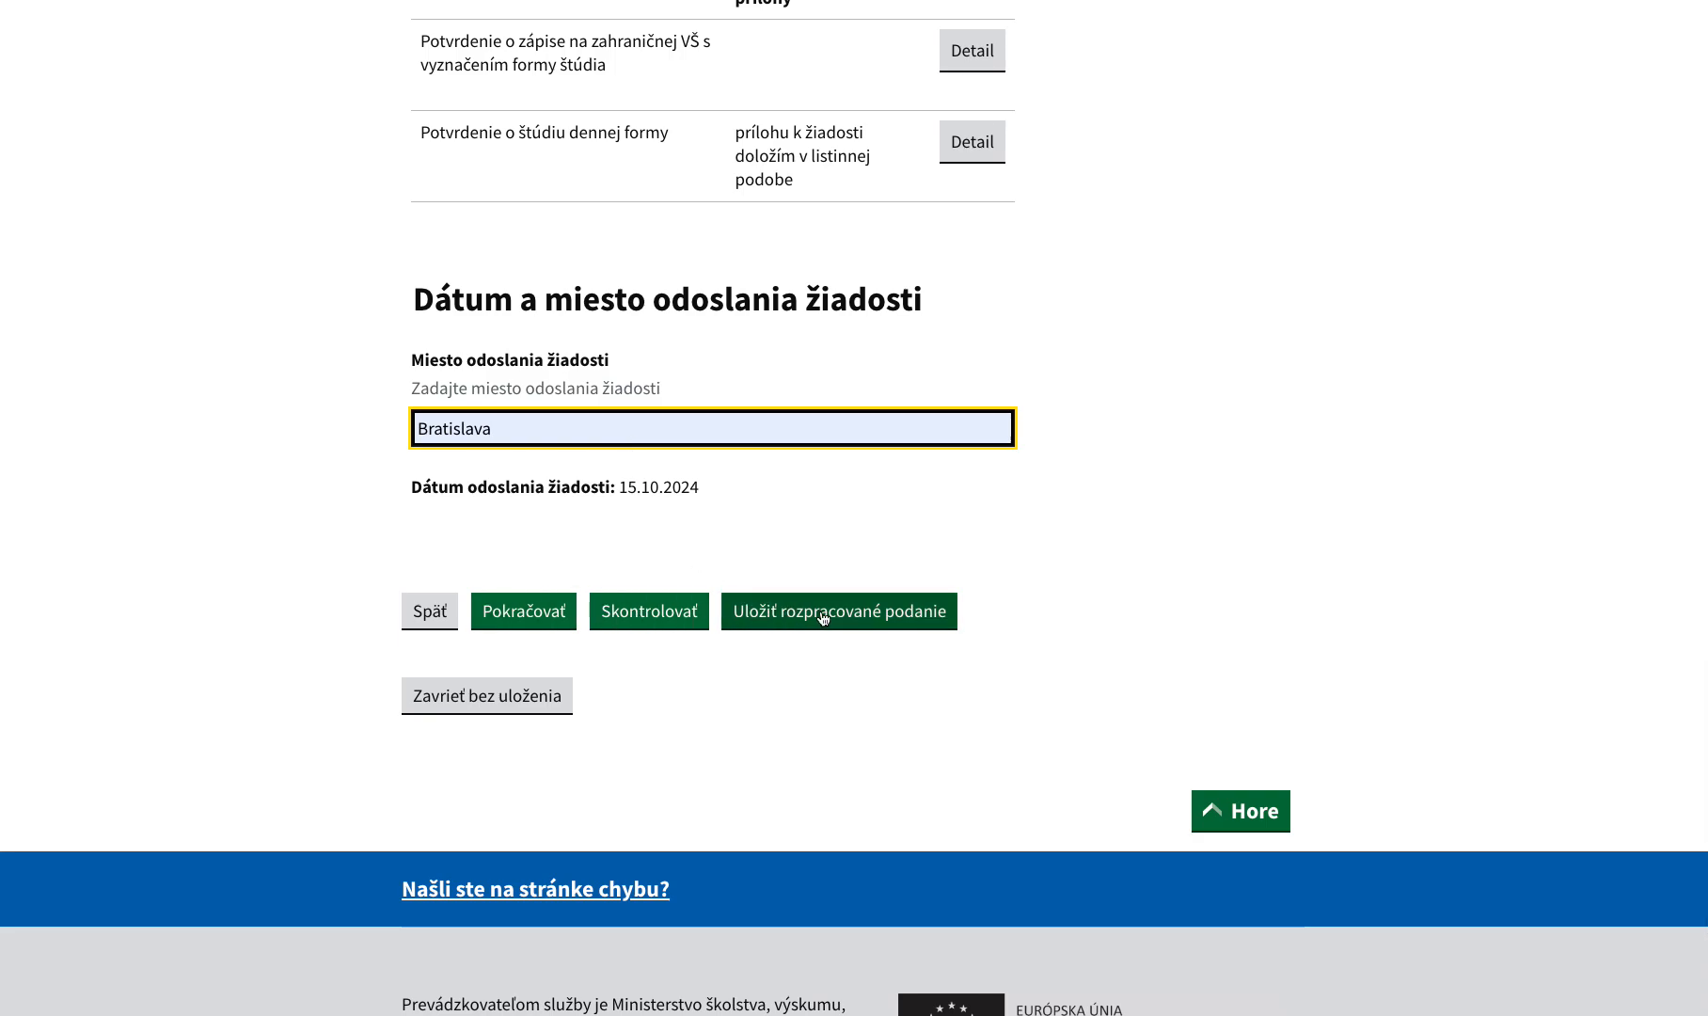
pyautogui.click(499, 615)
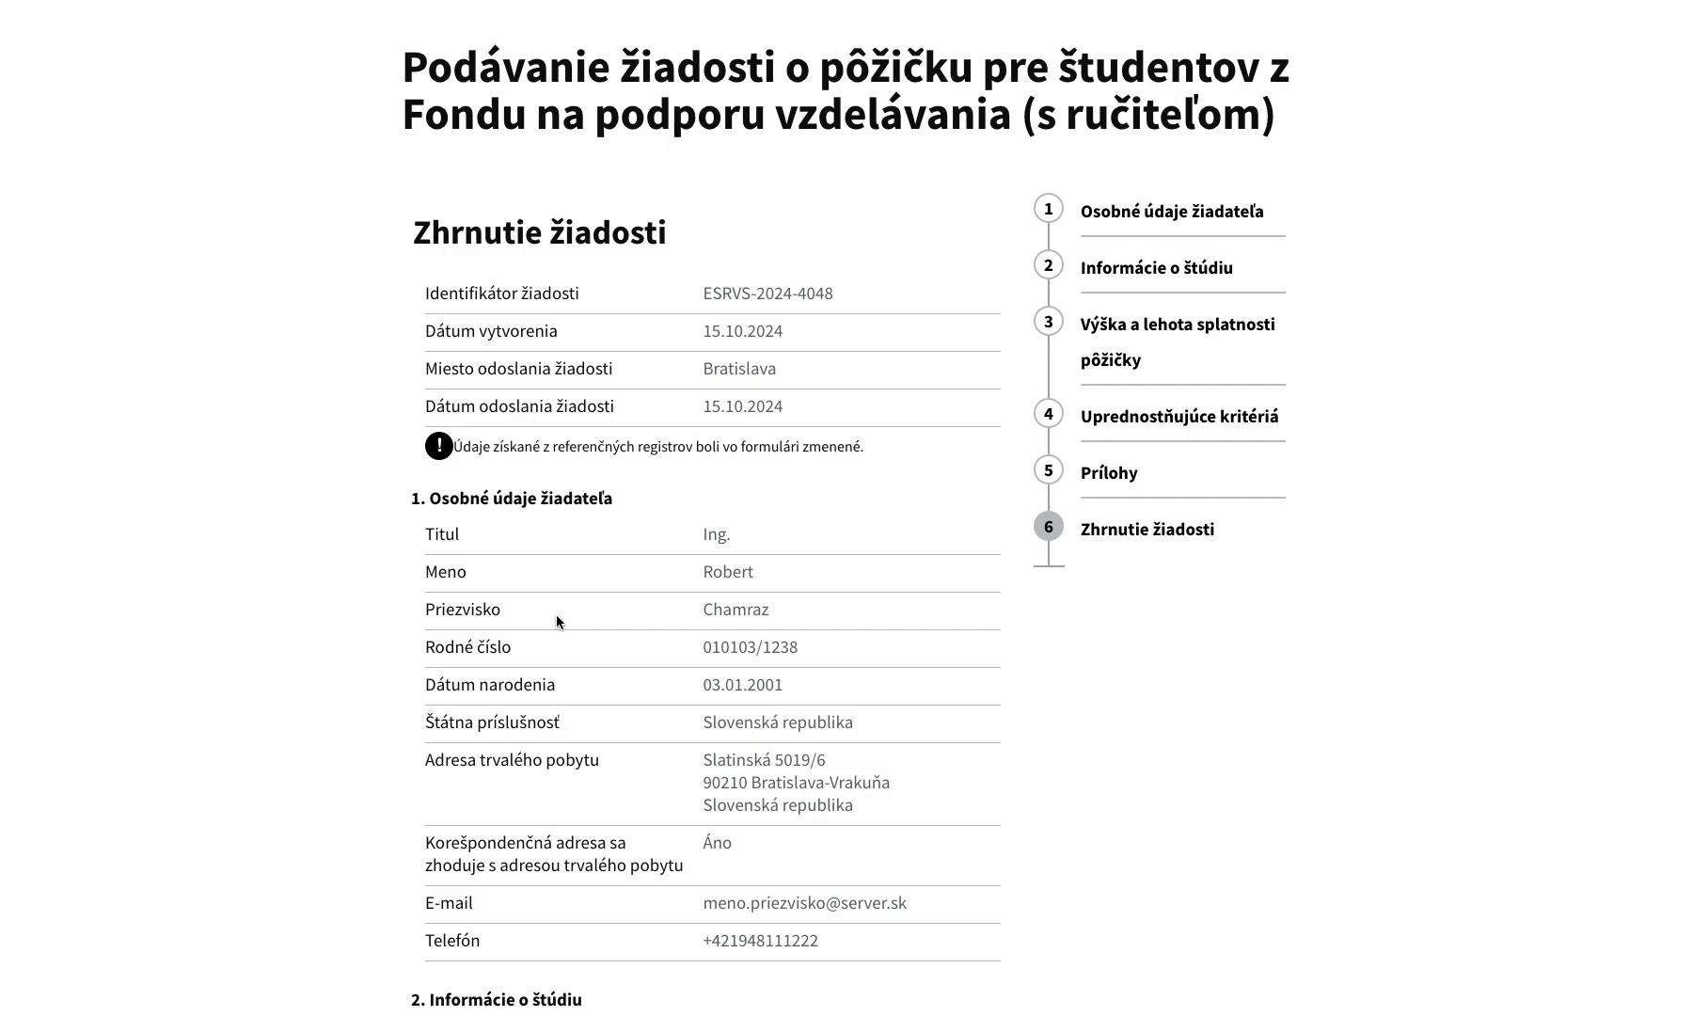
# - Review the application summary and accept both the truthfulness and data protection declaration and the acknowledgement about publishing approved loans
pyautogui.scroll(-5, 556, 621)
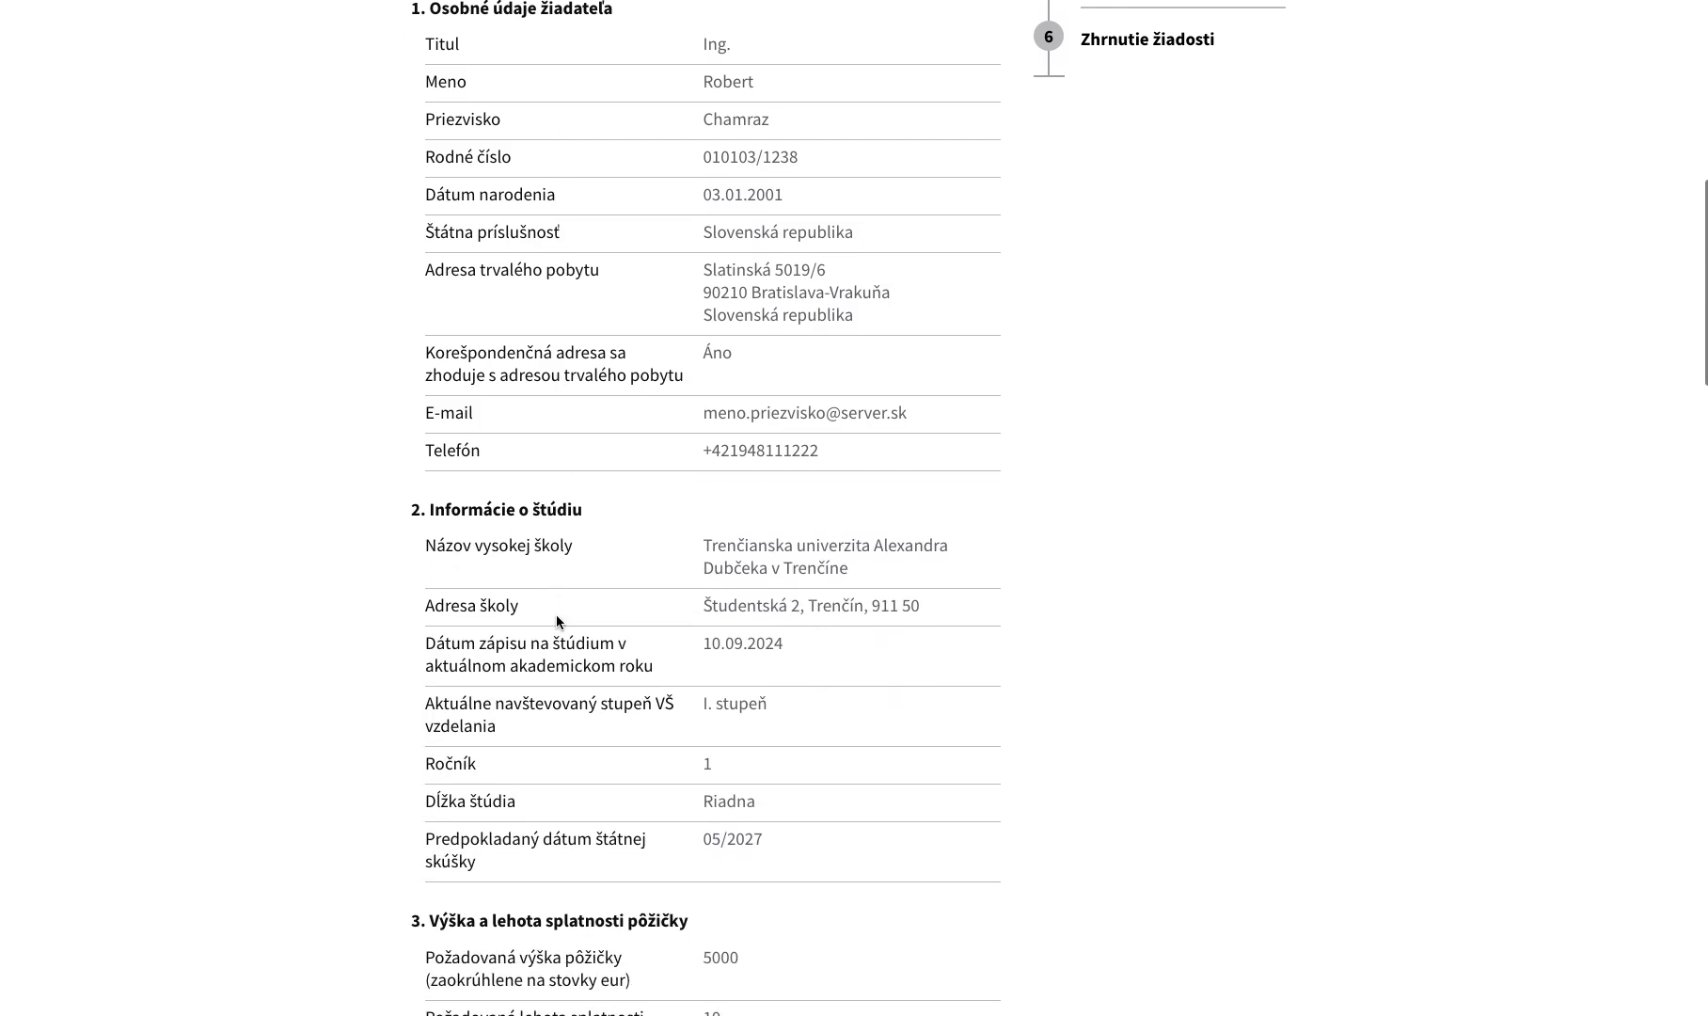
pyautogui.scroll(-8, 557, 620)
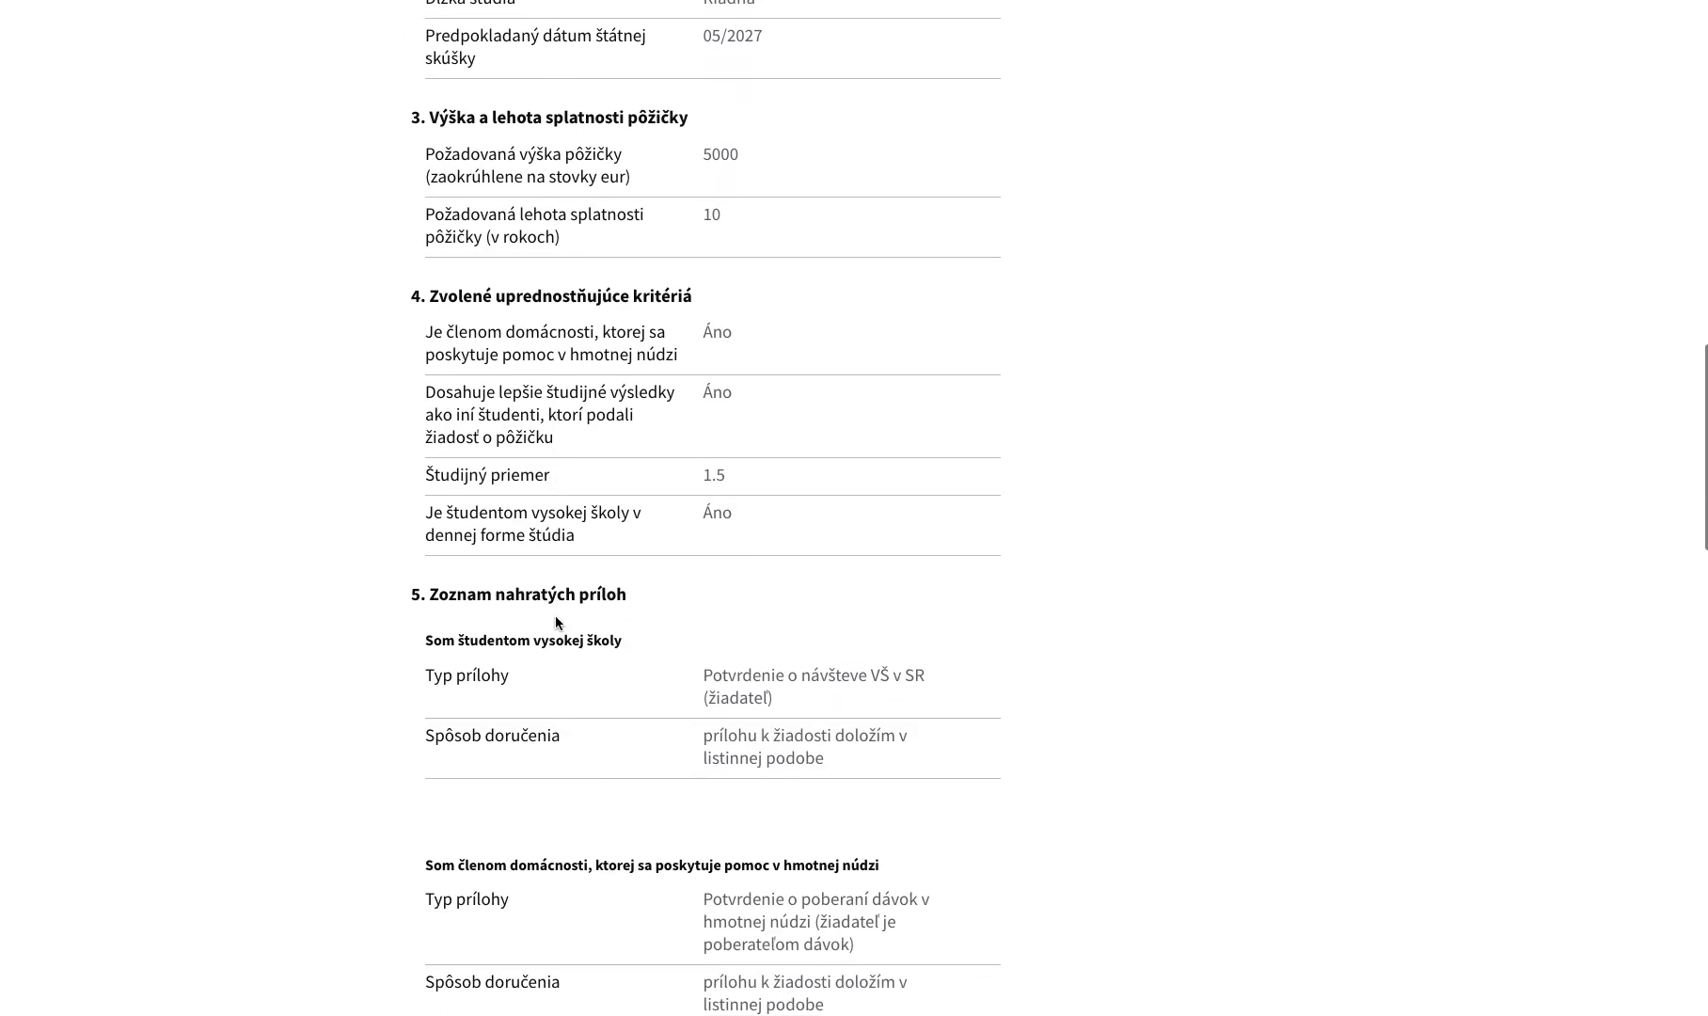
pyautogui.scroll(-13, 555, 615)
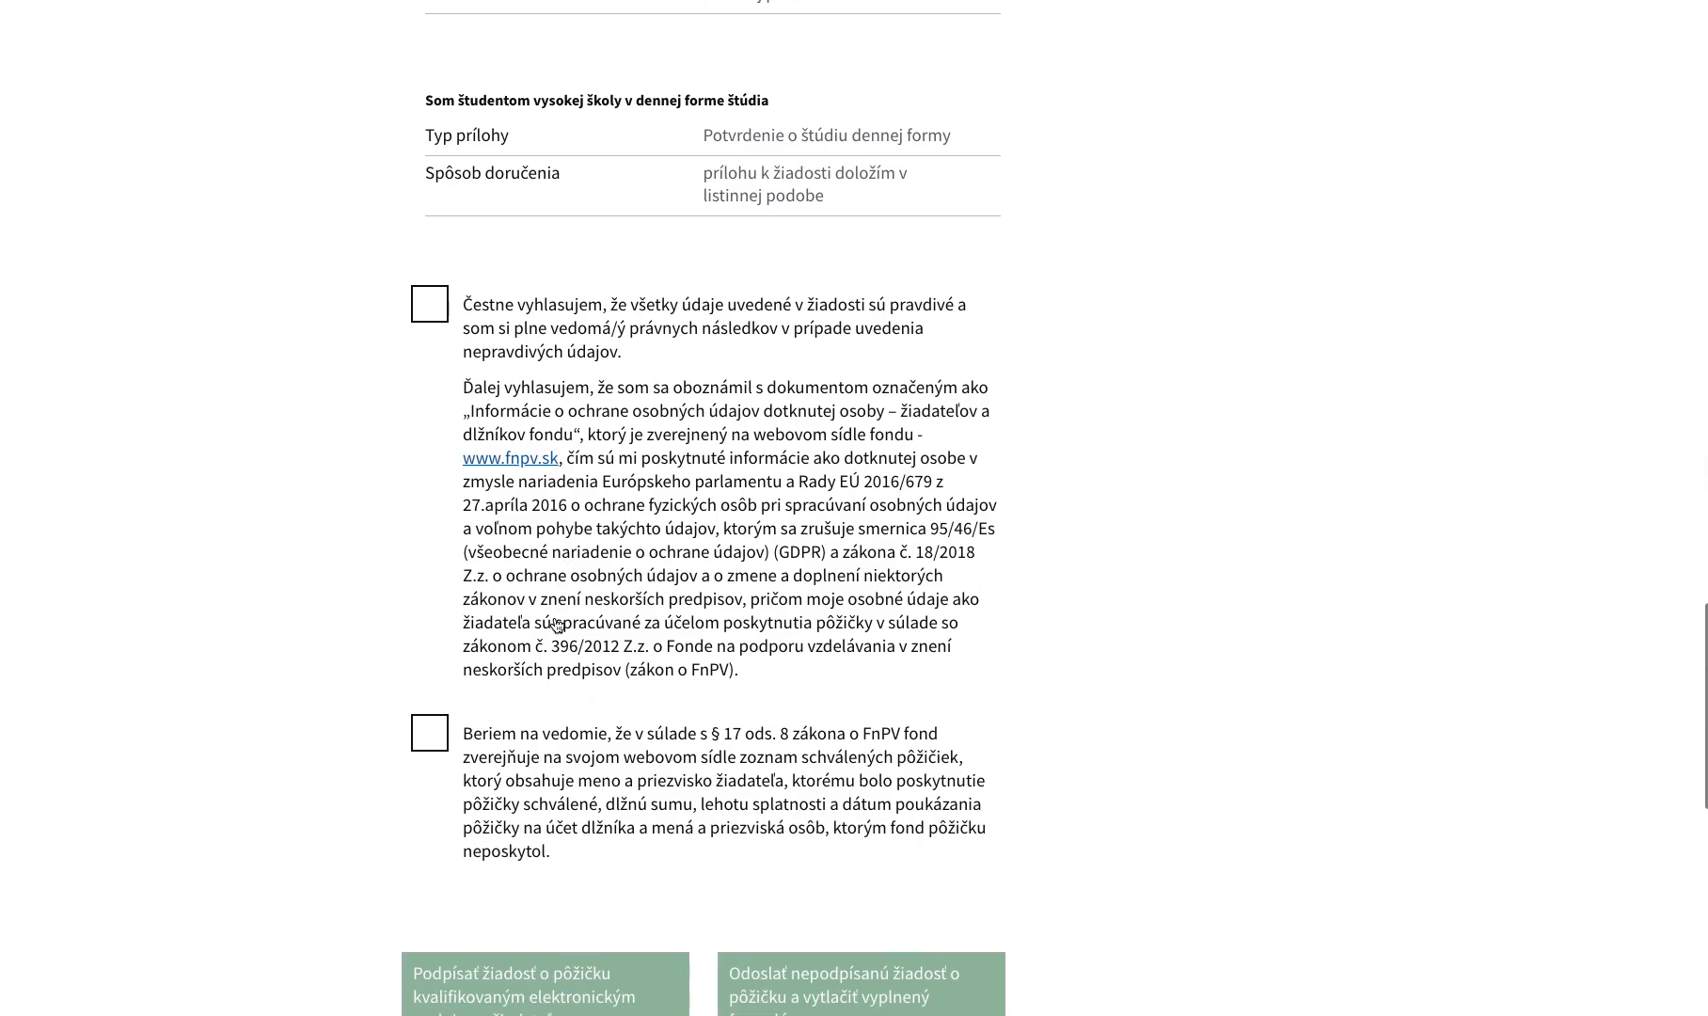
pyautogui.click(429, 305)
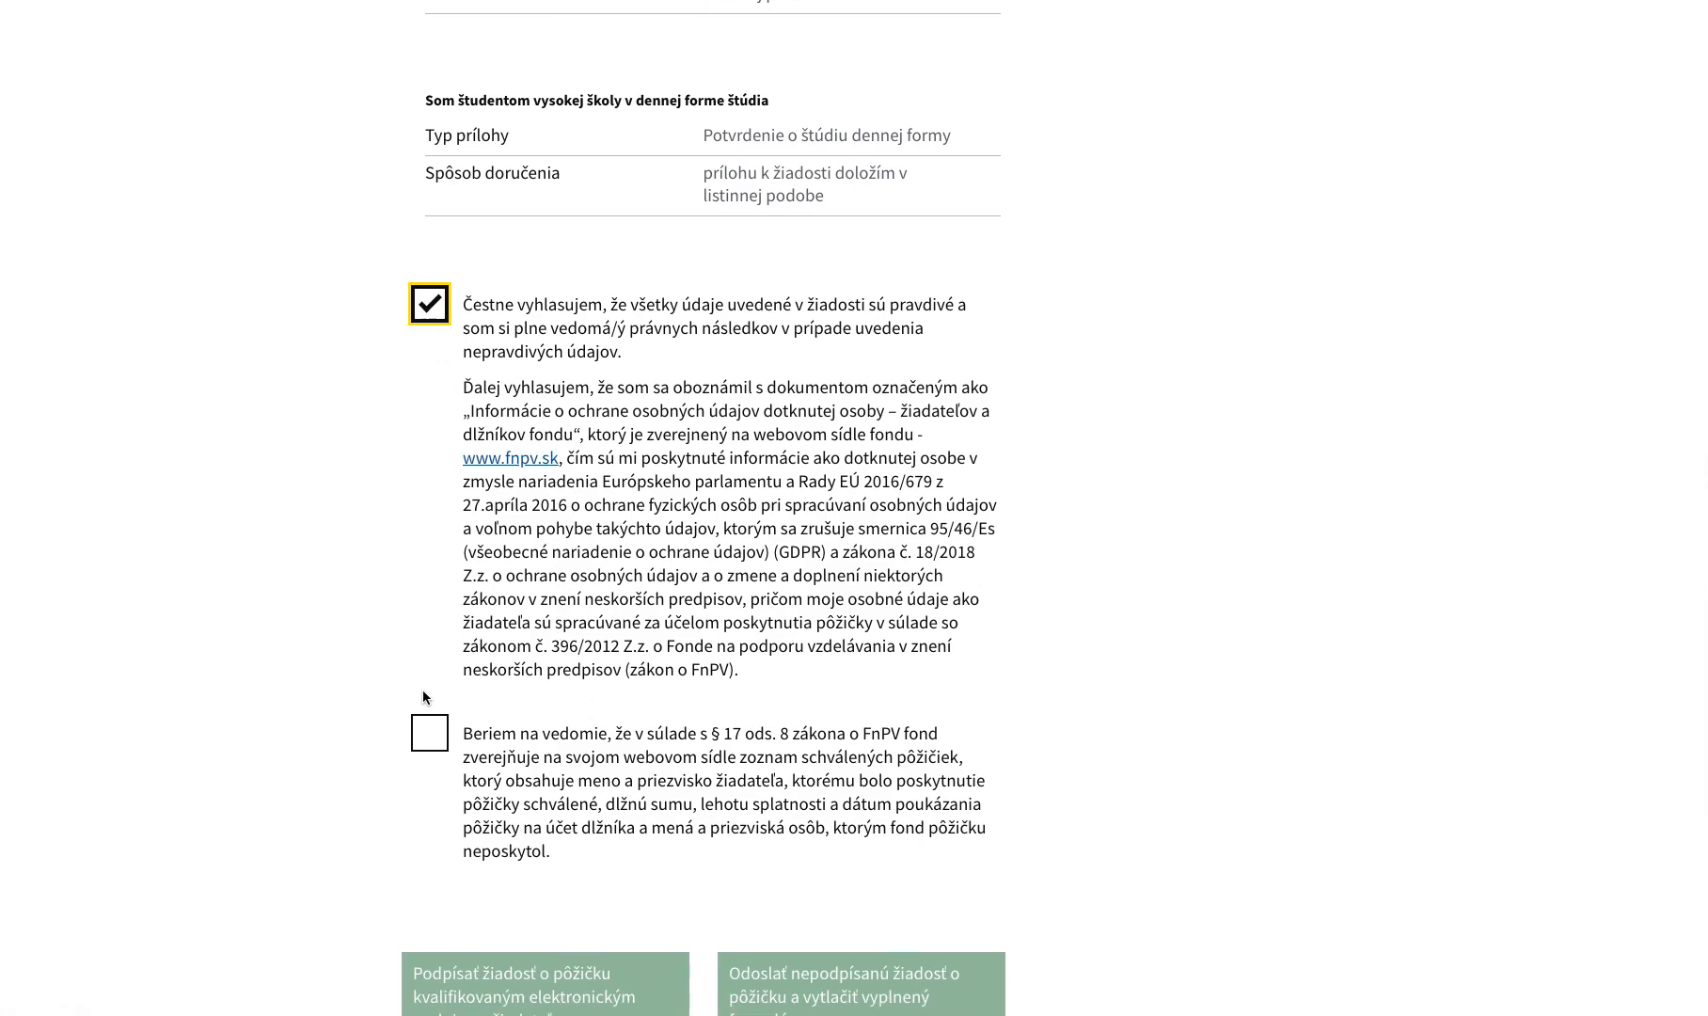
pyautogui.click(429, 733)
pyautogui.scroll(-7, 731, 617)
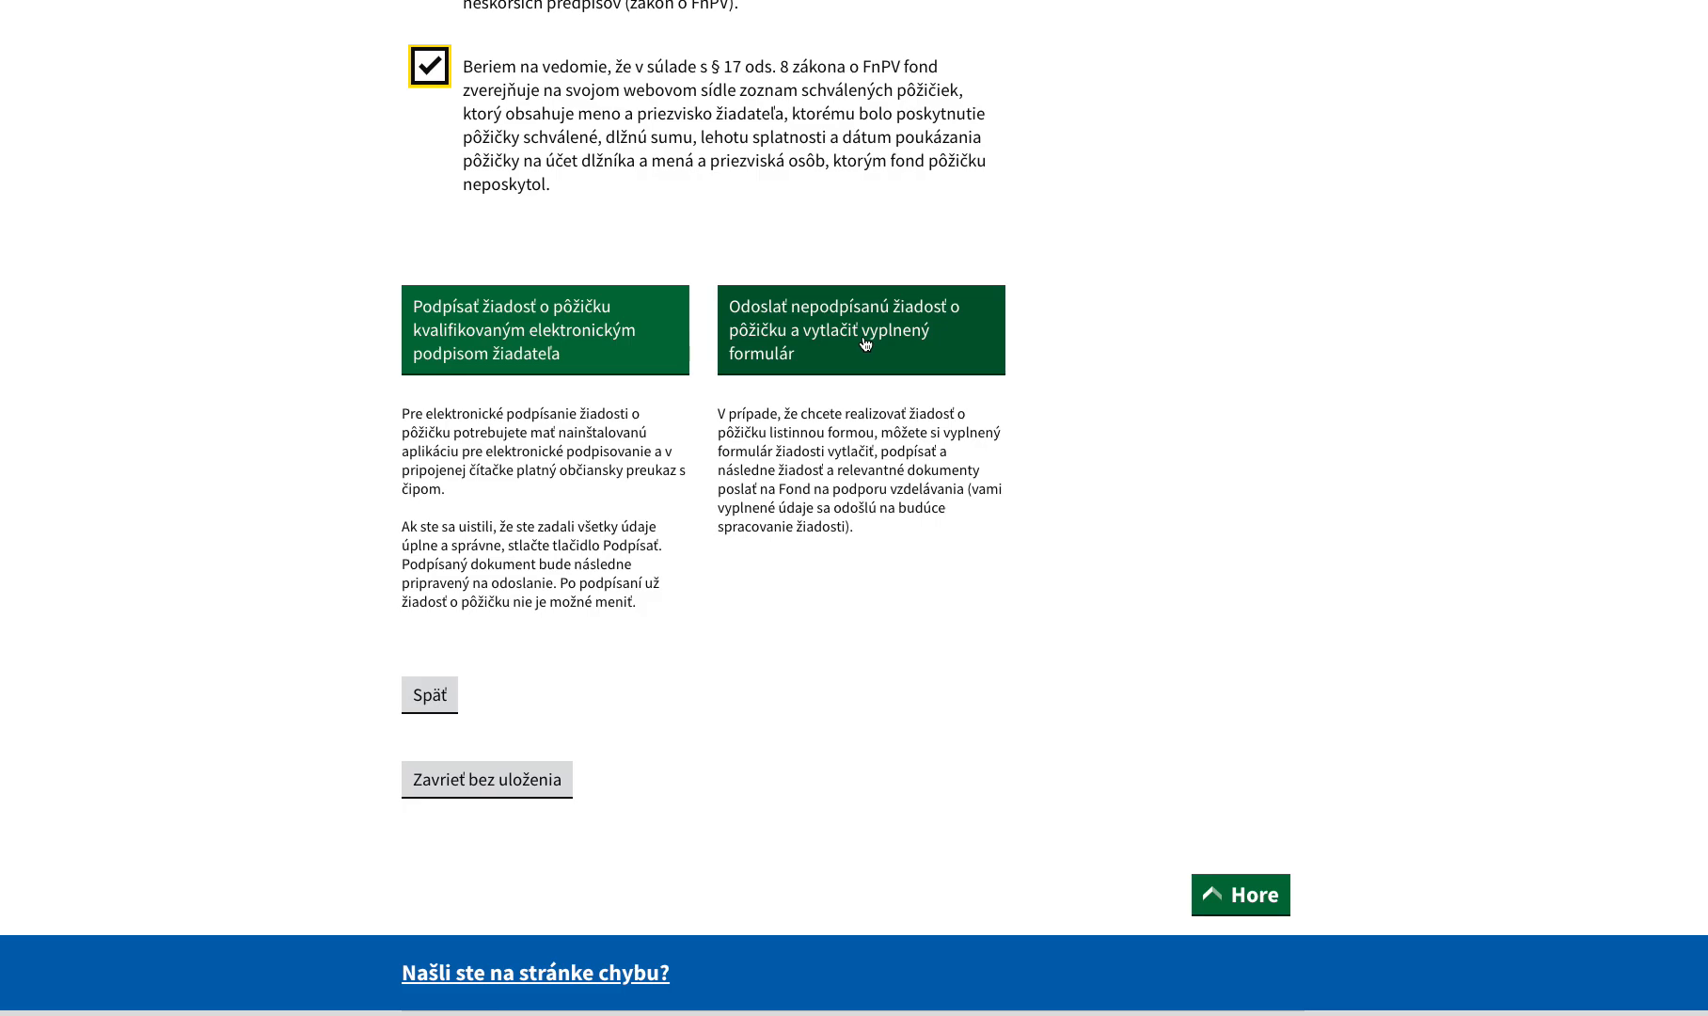
# - Go back to the attachments section to recheck its entries, and return to the application summary
pyautogui.scroll(1, 865, 344)
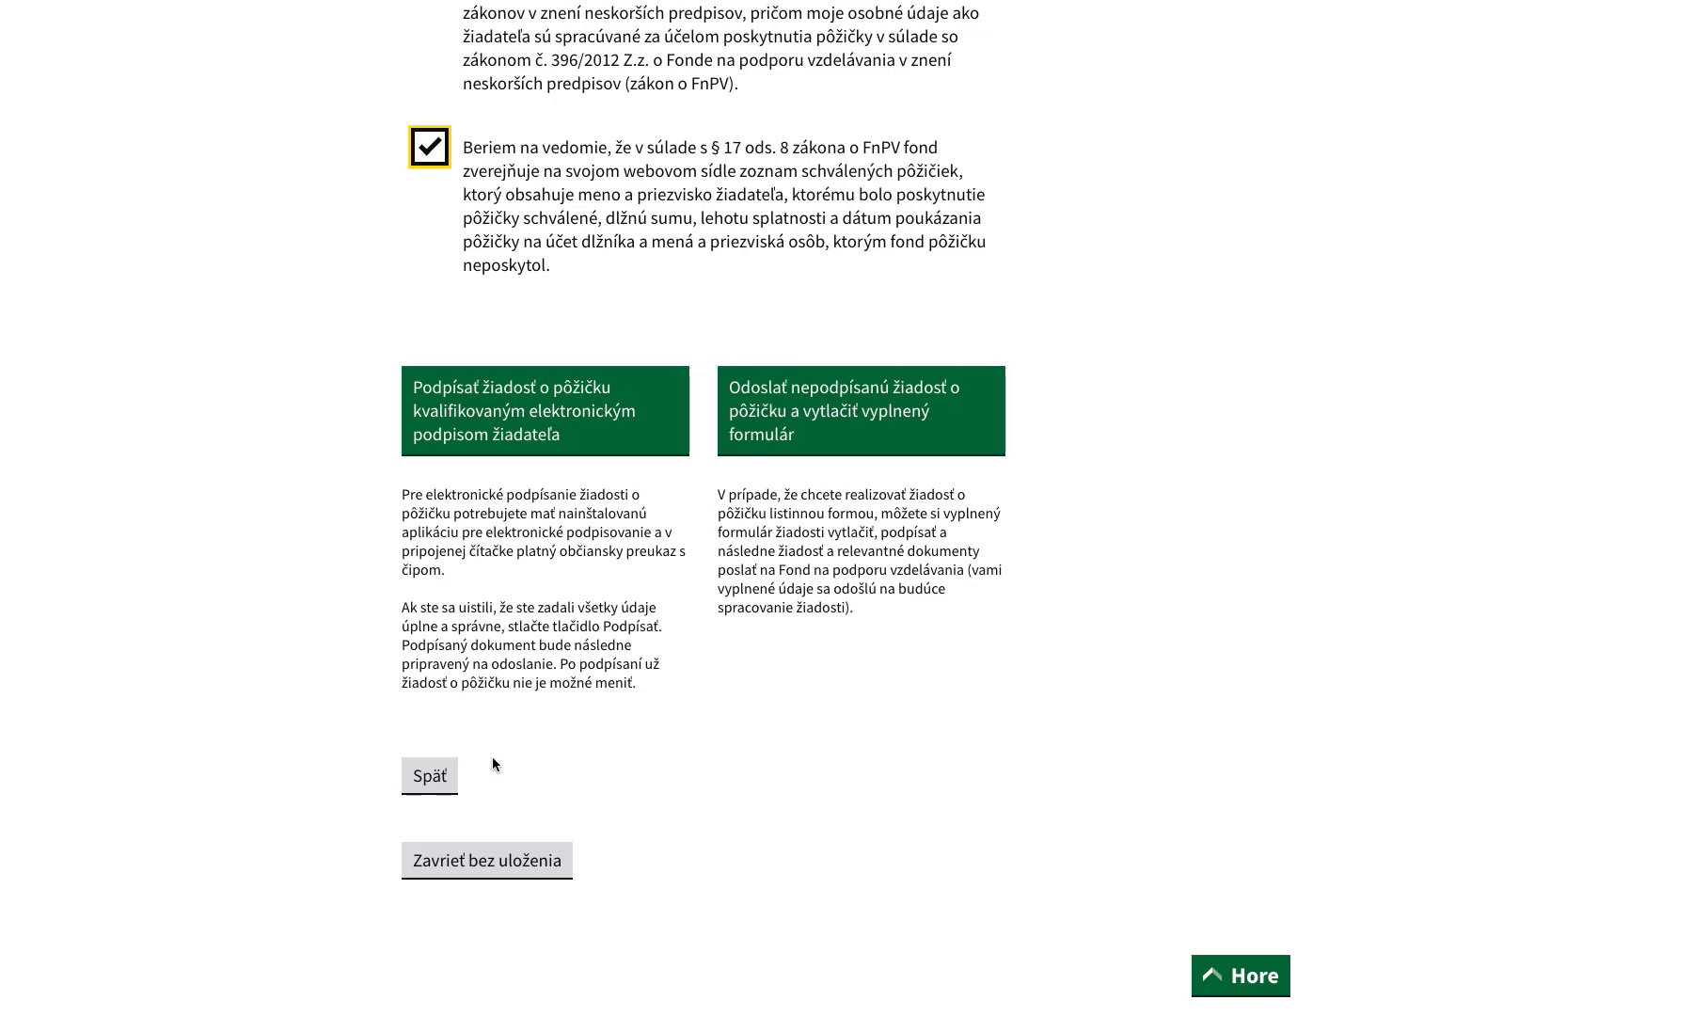
pyautogui.click(431, 779)
pyautogui.scroll(-8, 766, 699)
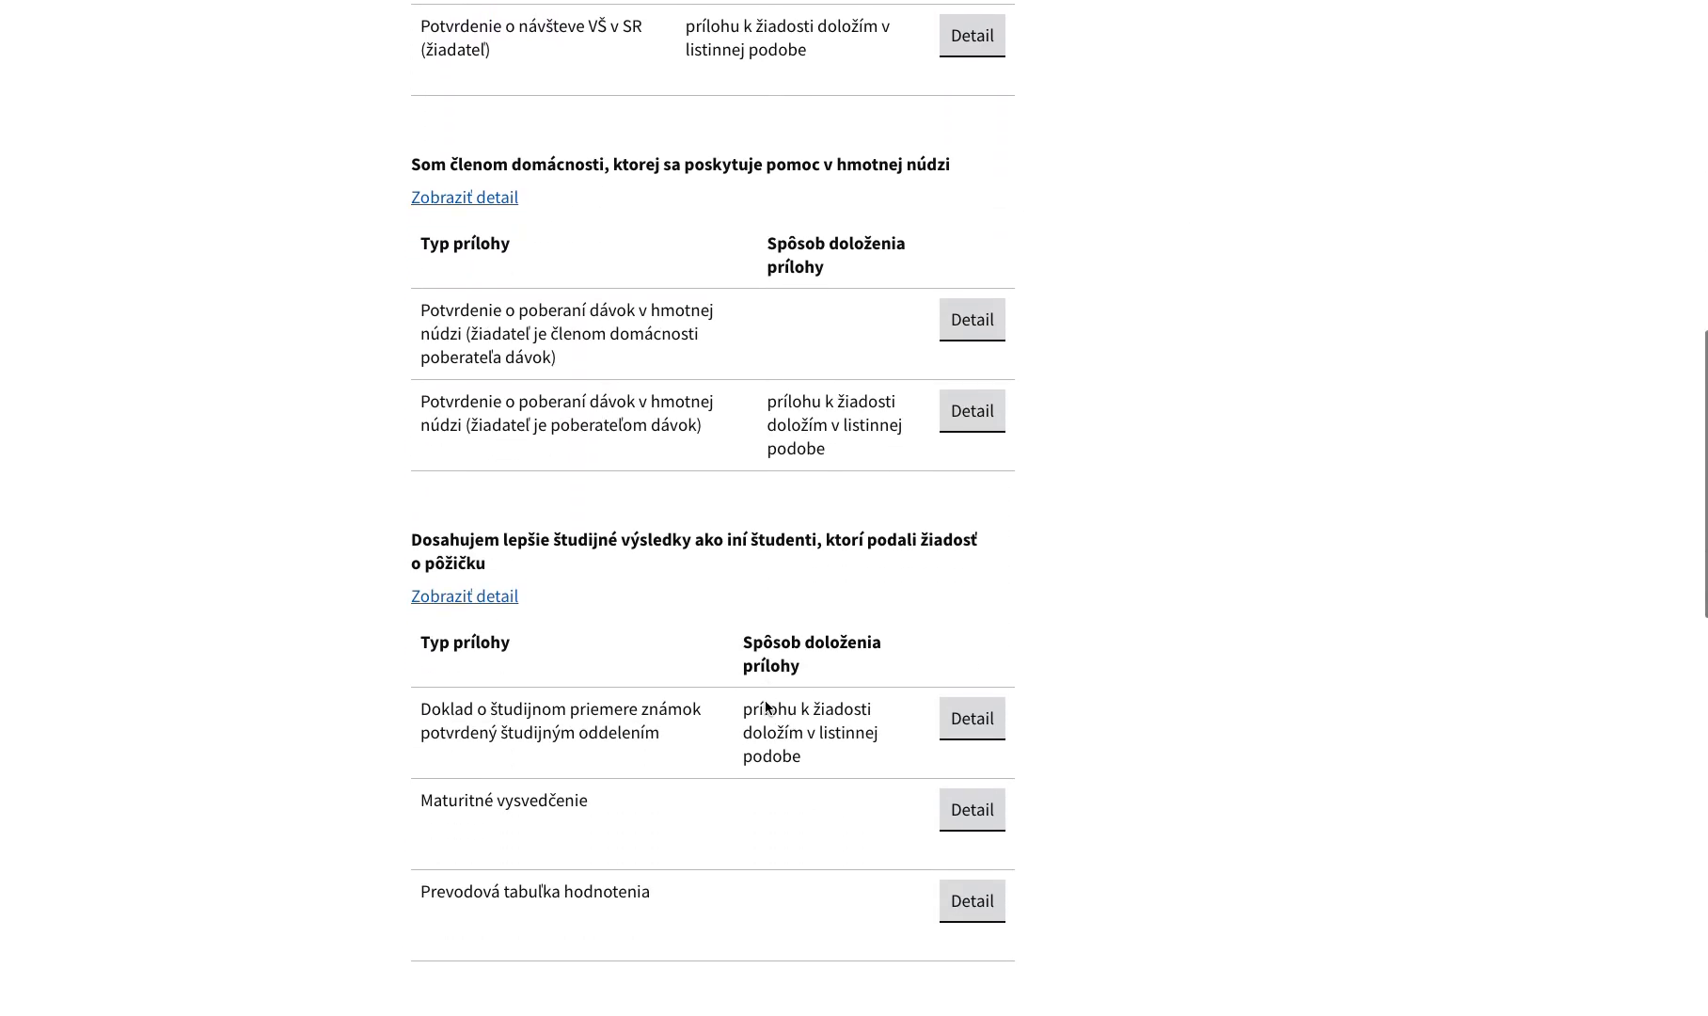
pyautogui.scroll(-10, 765, 706)
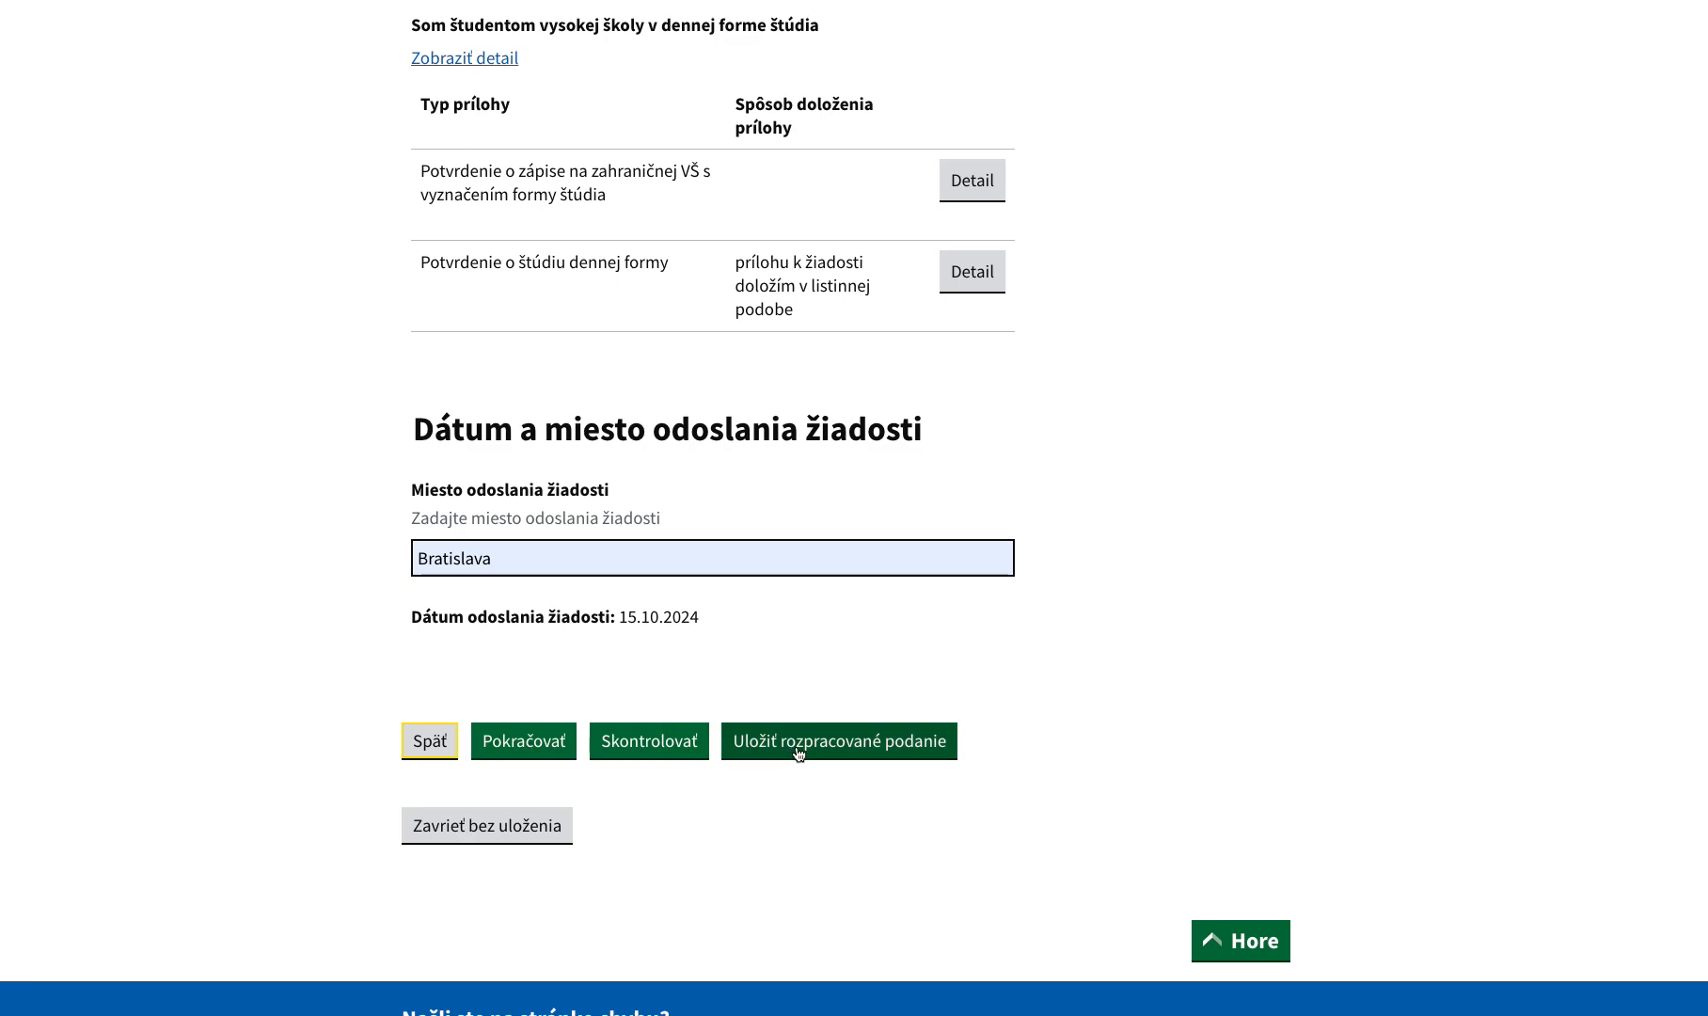
pyautogui.click(532, 746)
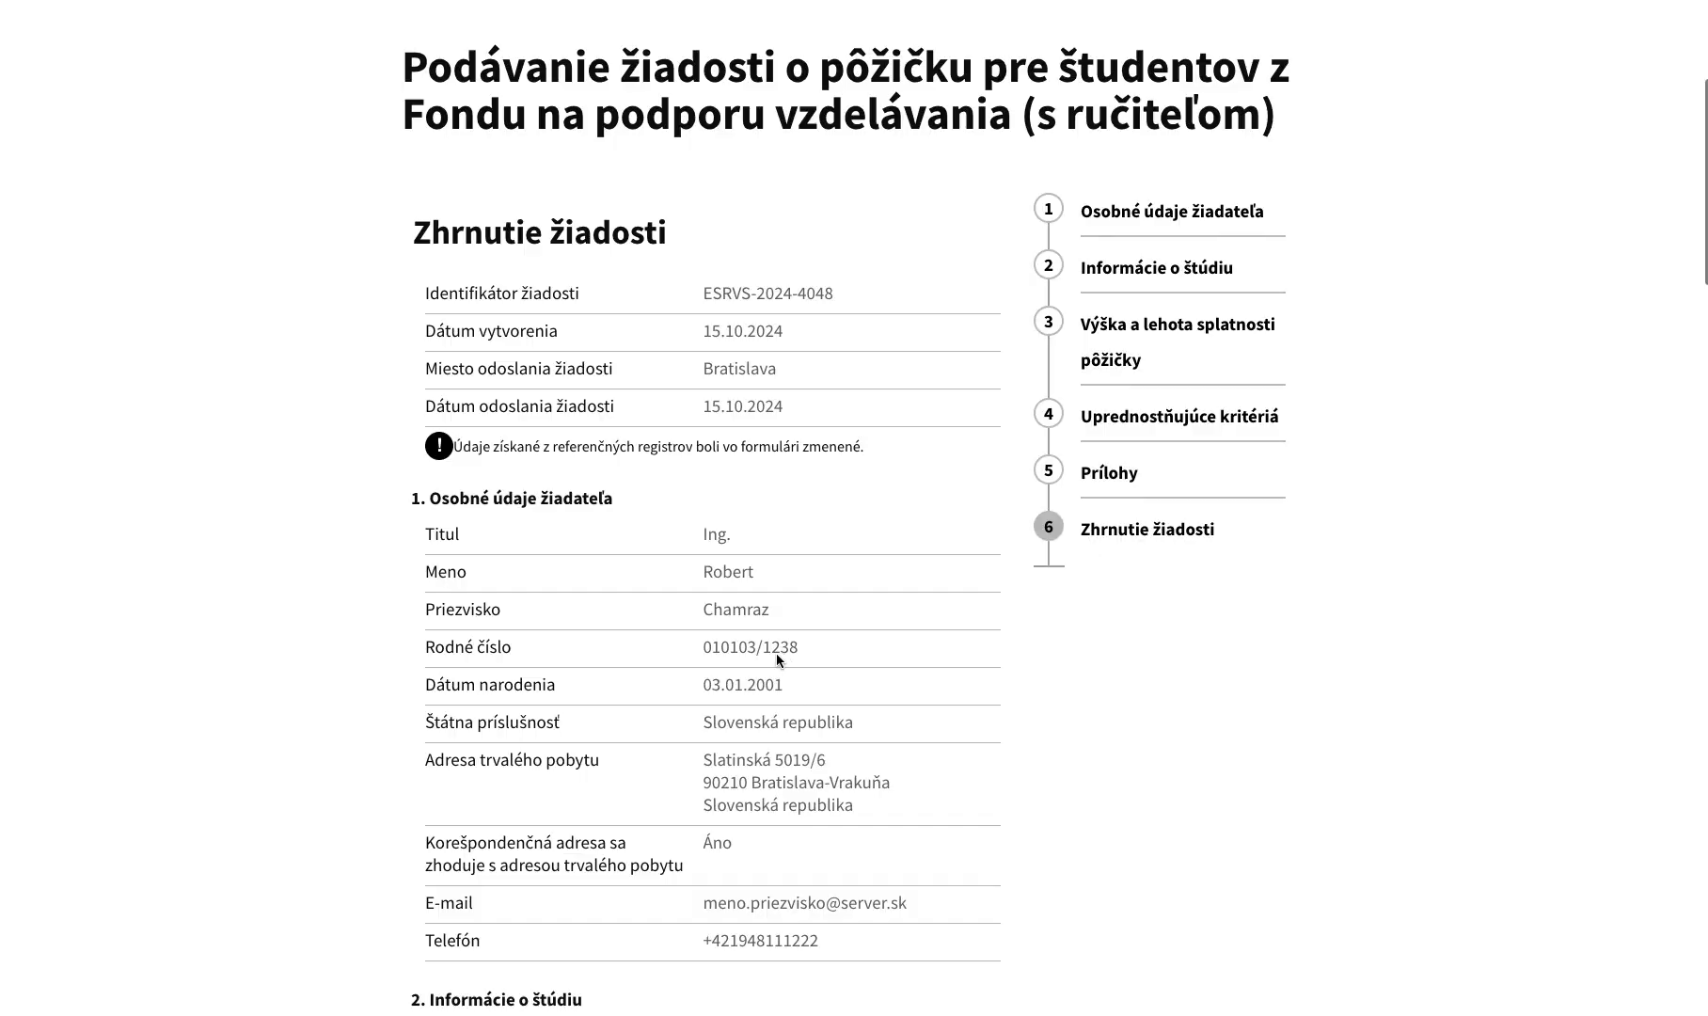
# - Submit the loan application unsigned with the option to print the completed form
pyautogui.scroll(-12, 656, 655)
pyautogui.scroll(-15, 655, 659)
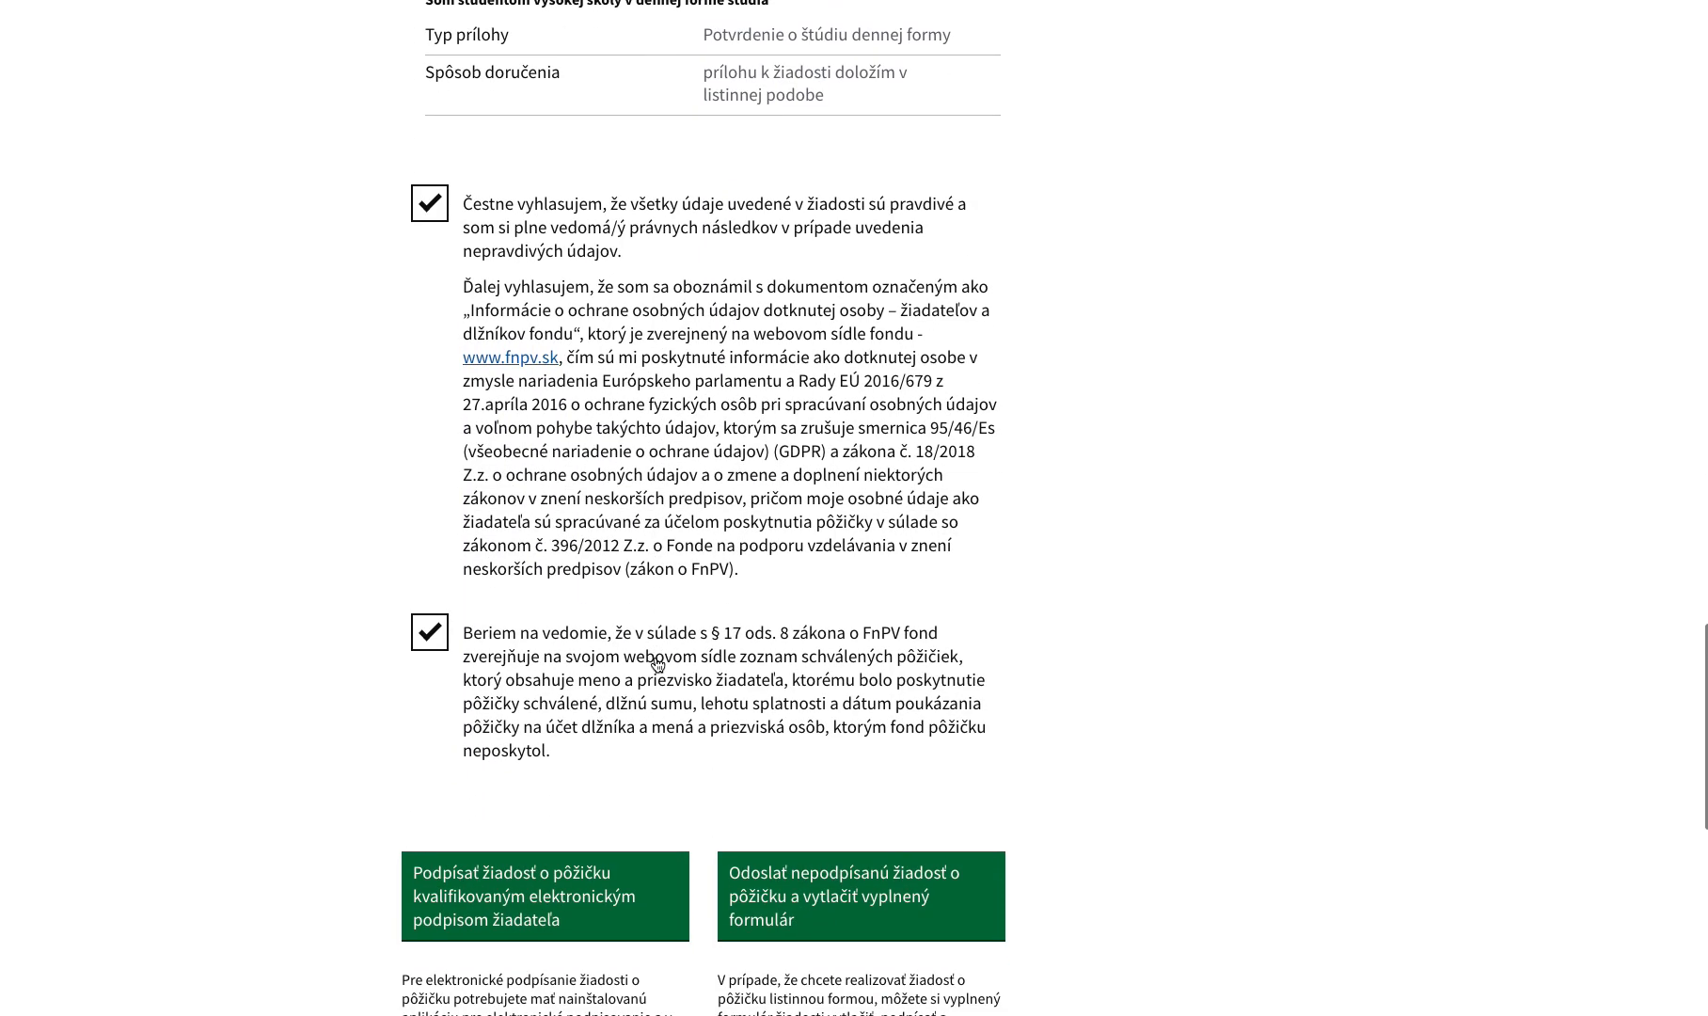
pyautogui.scroll(-2, 817, 649)
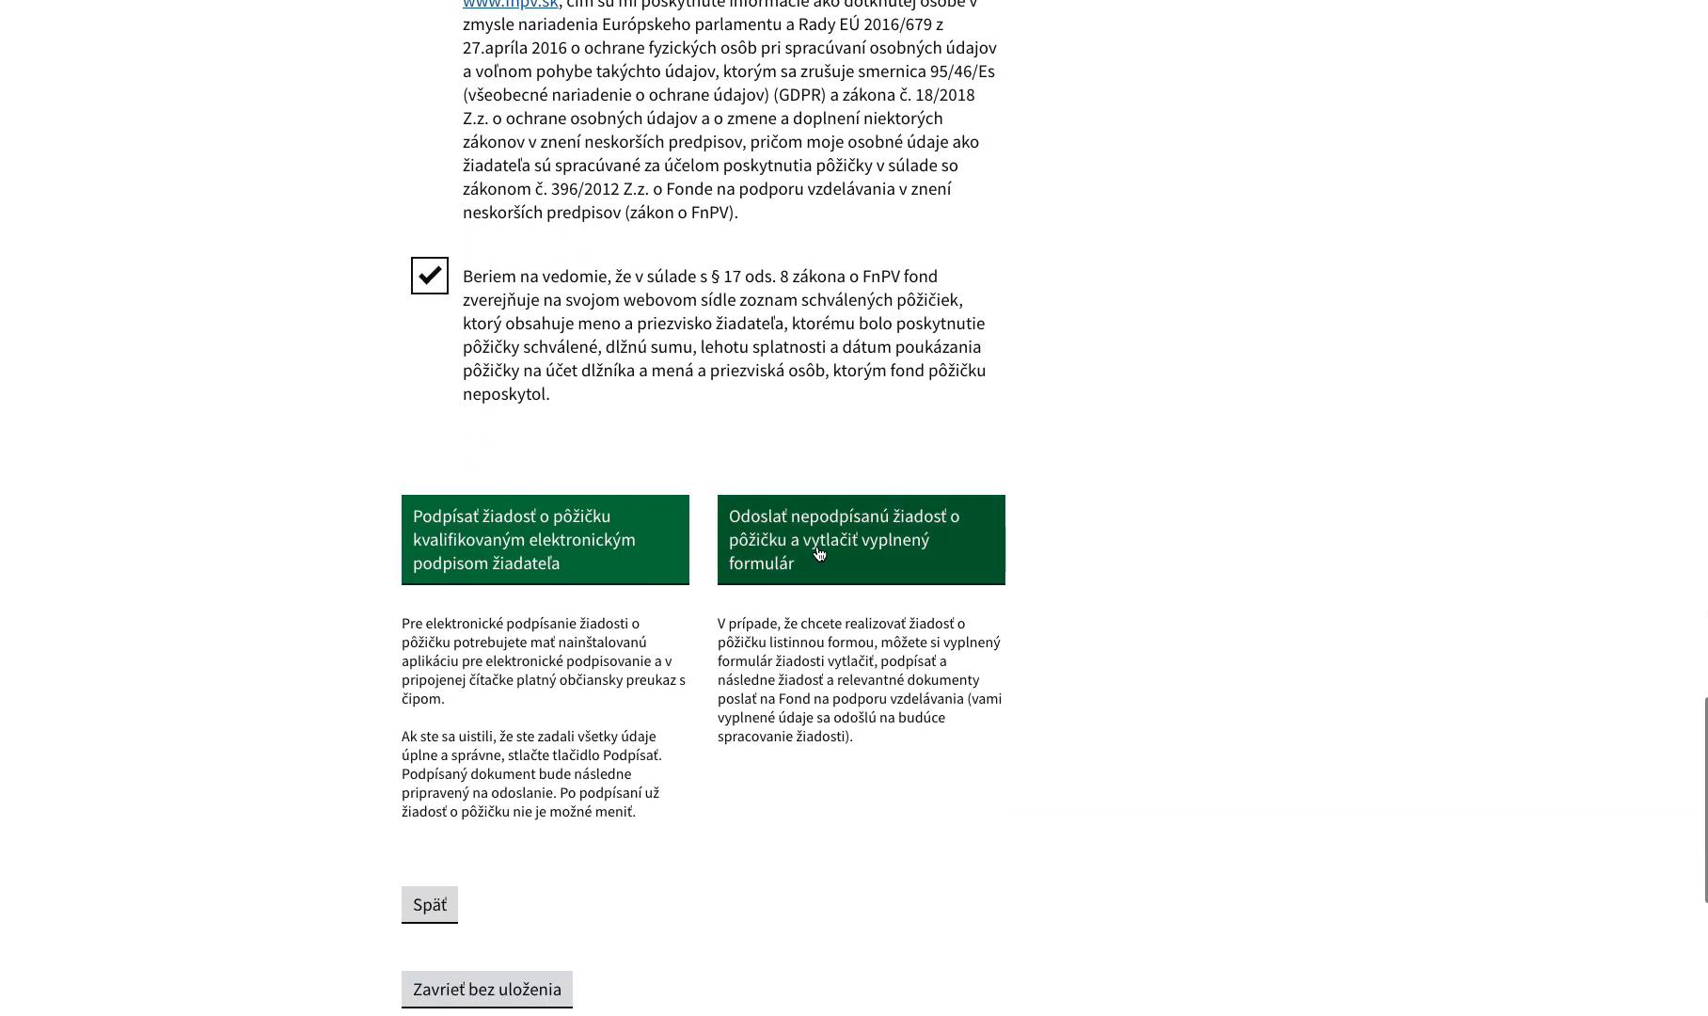
pyautogui.click(820, 546)
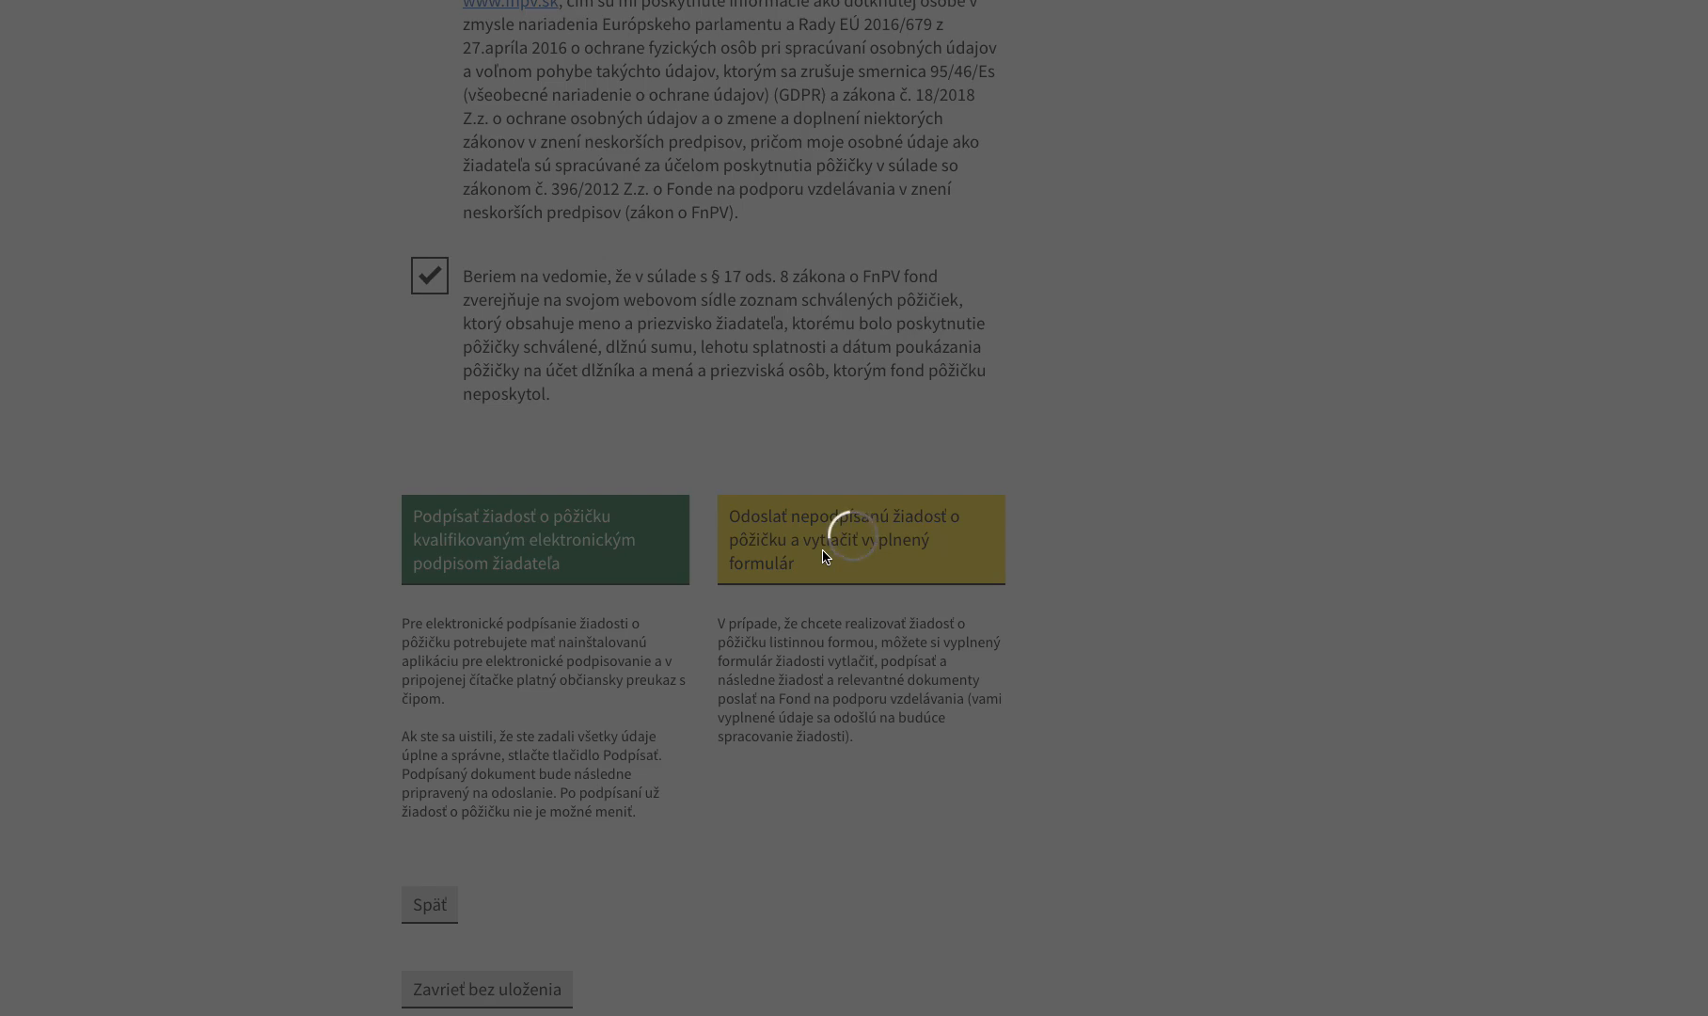
pyautogui.scroll(7, 823, 458)
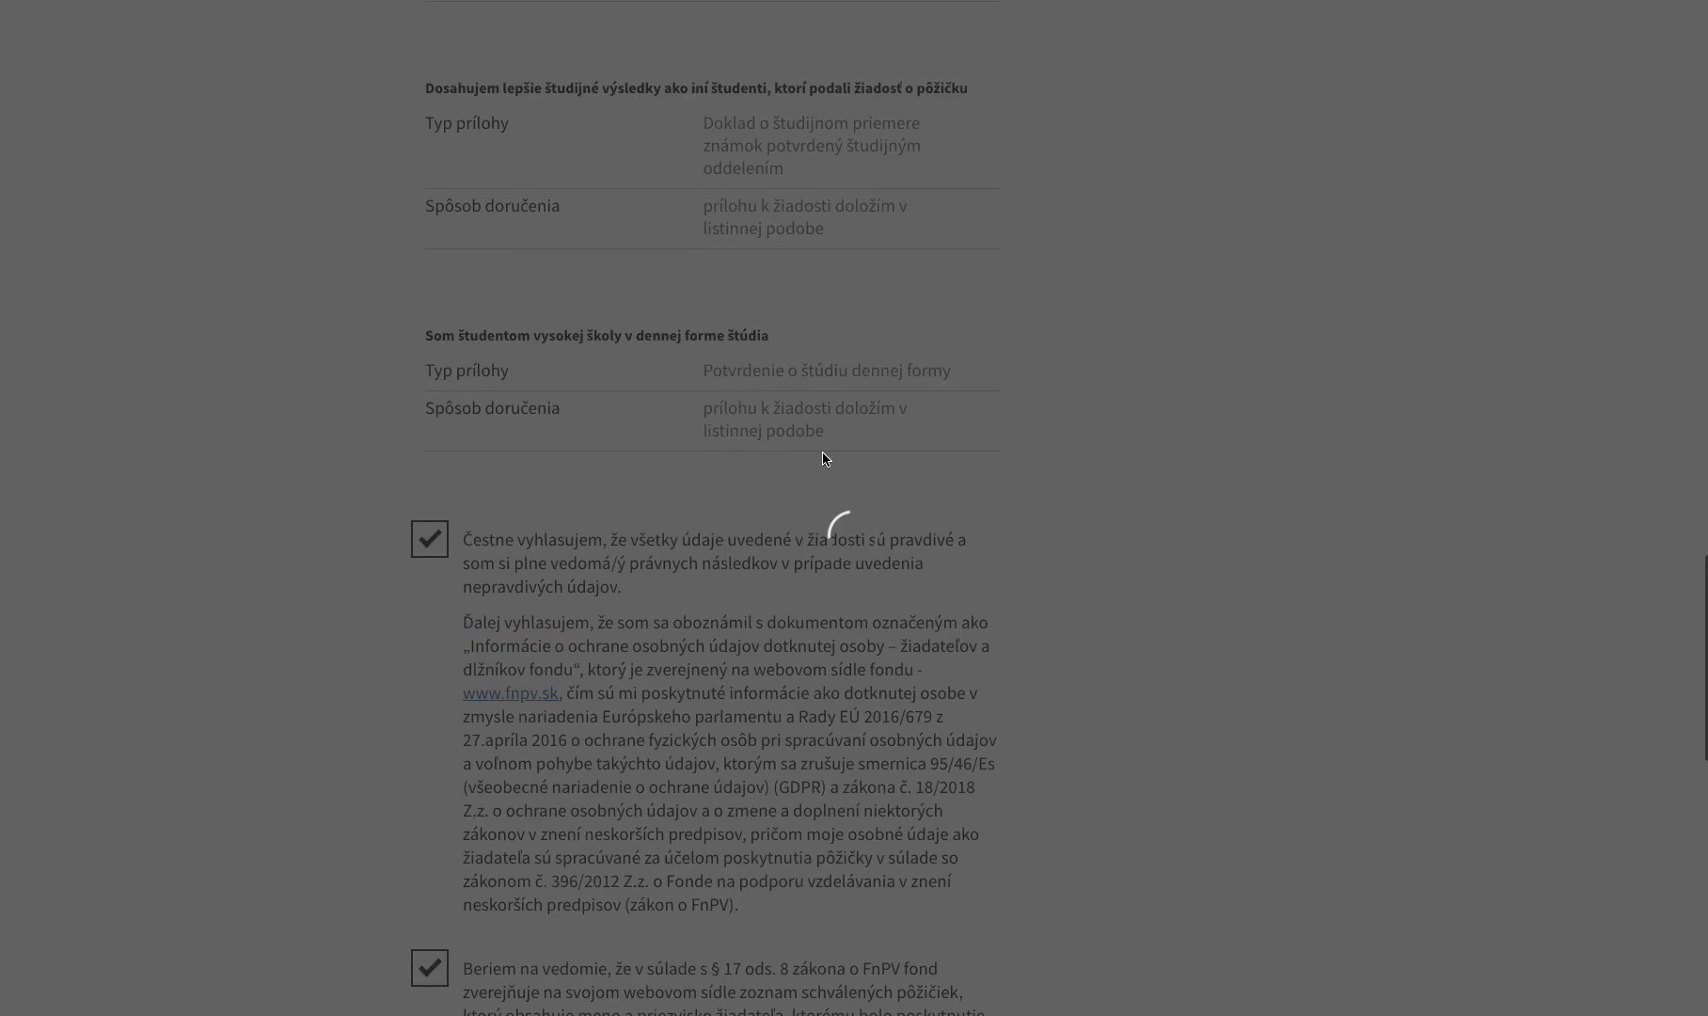
pyautogui.scroll(20, 823, 458)
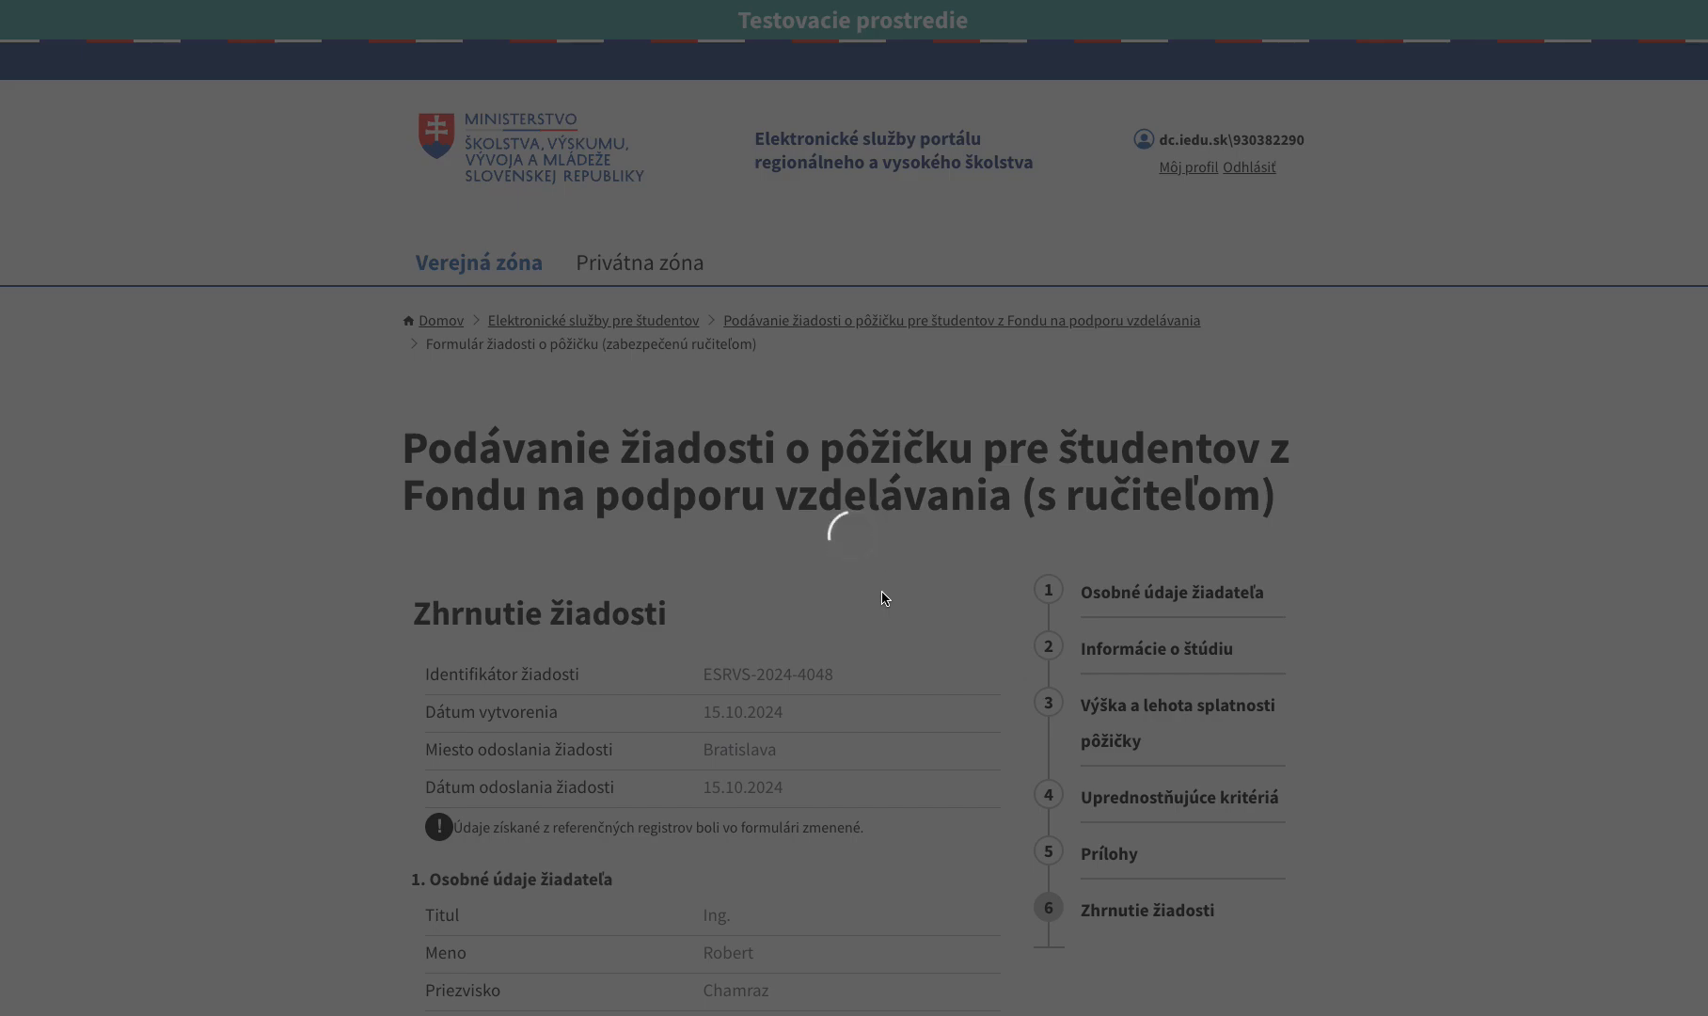
pyautogui.click(905, 609)
pyautogui.scroll(-20, 976, 733)
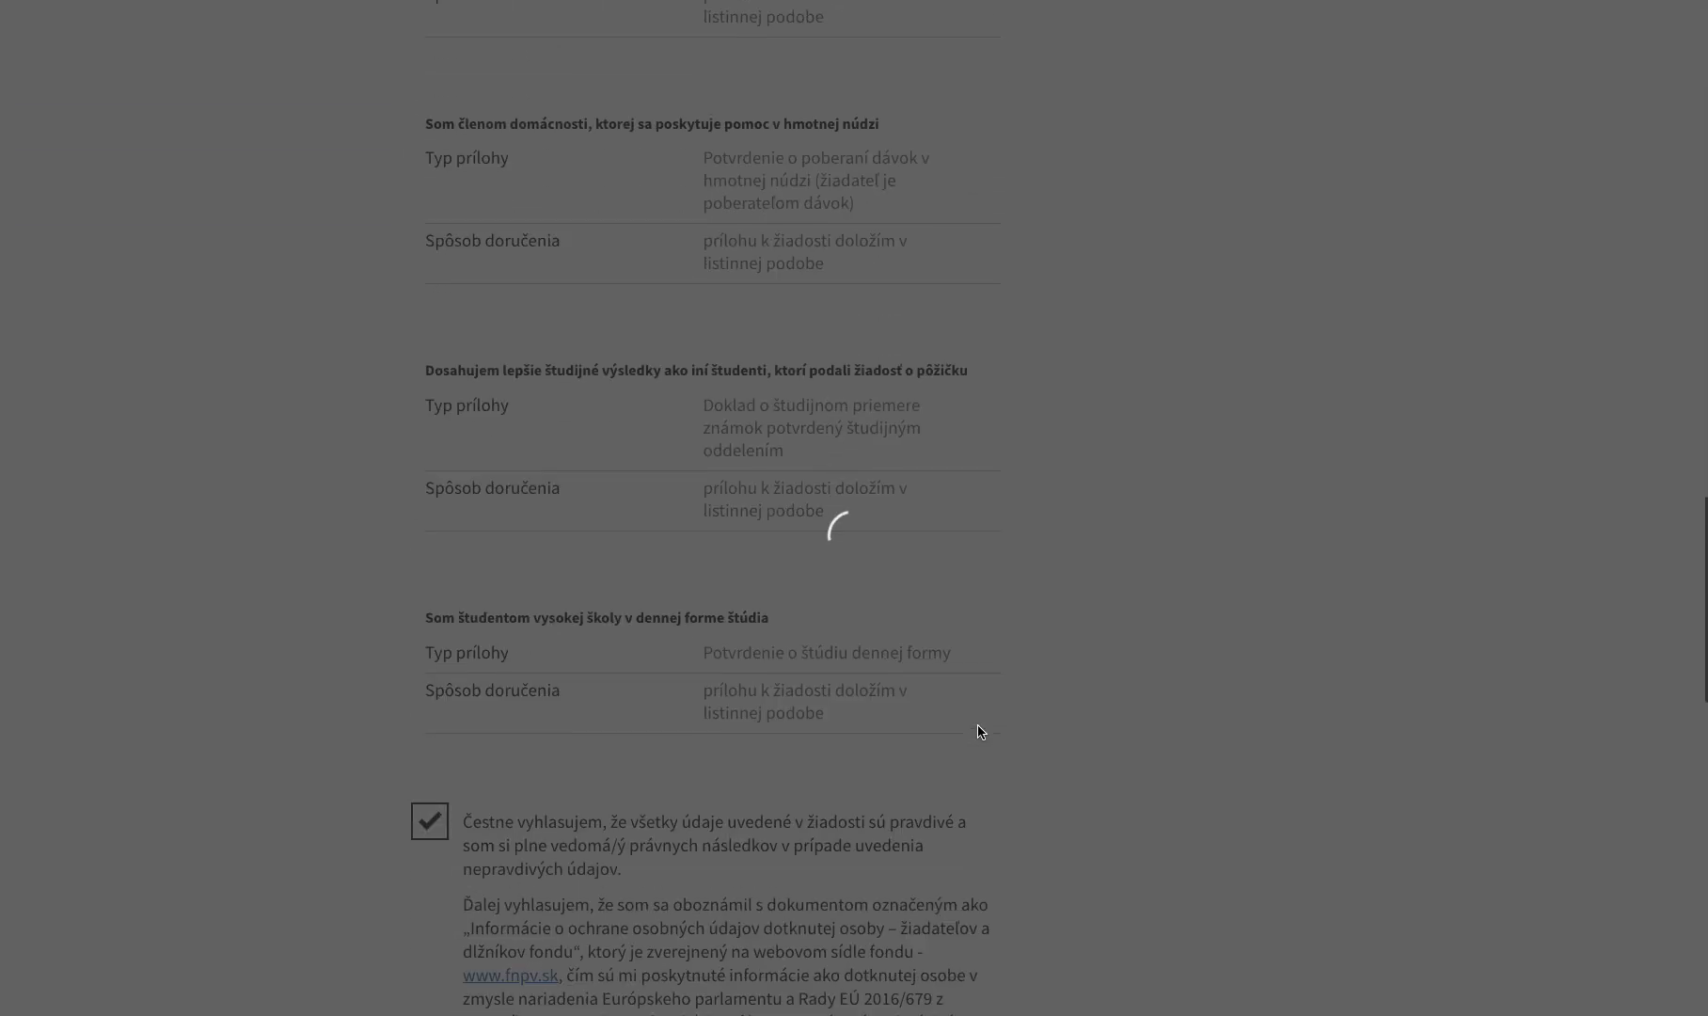
pyautogui.scroll(-15, 976, 733)
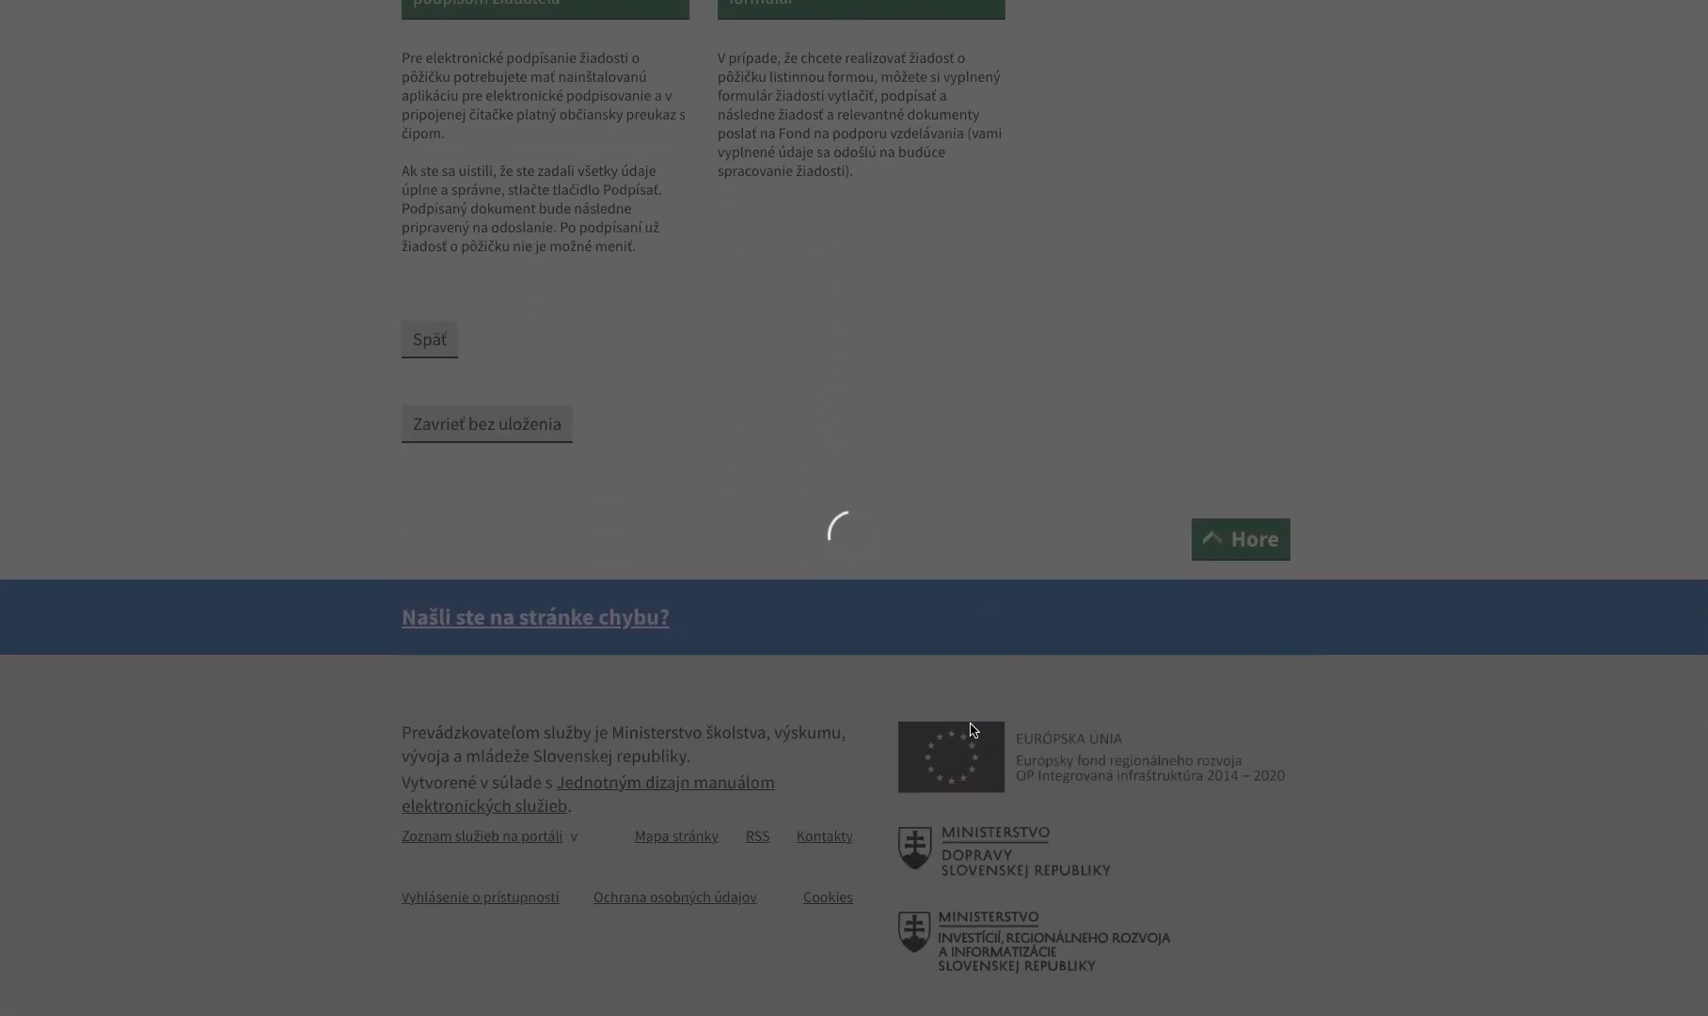